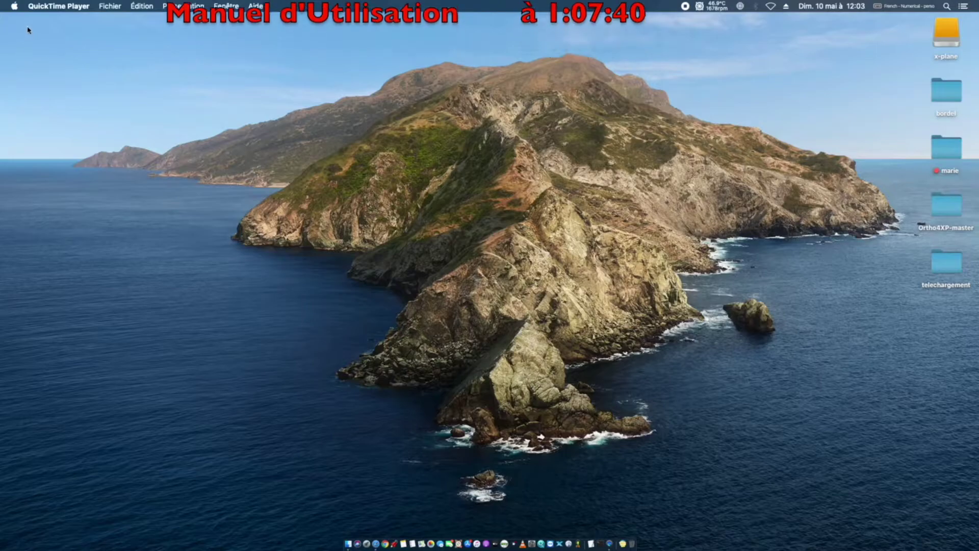
# - View the Mac's system overview with its macOS version and hardware, and close the window
pyautogui.click(15, 6)
pyautogui.click(47, 20)
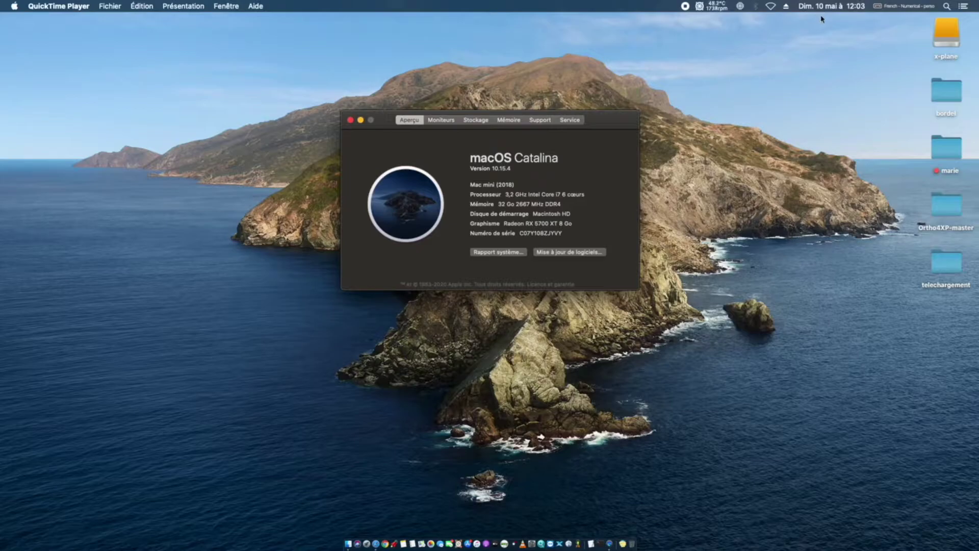
pyautogui.click(351, 120)
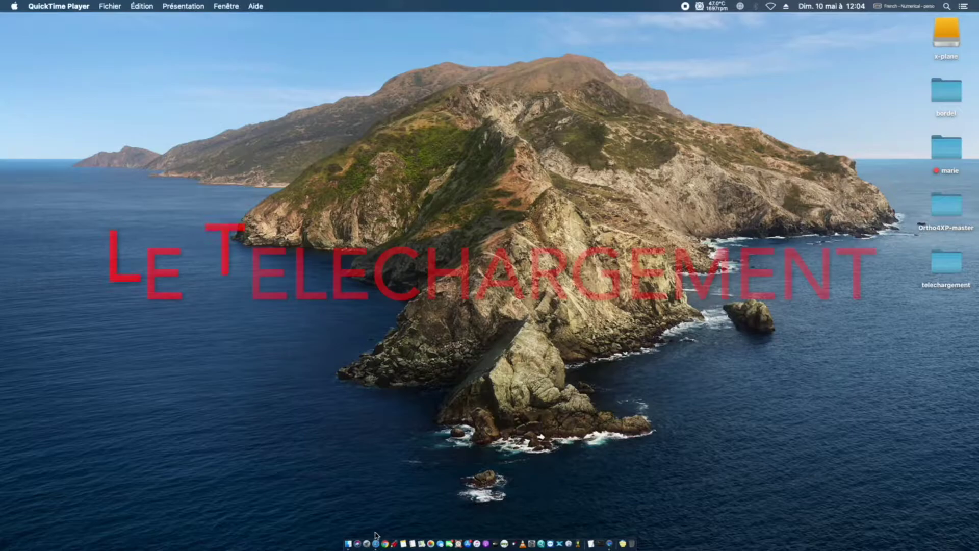
# - Switch to Safari with a browser window ready for a web search
pyautogui.click(362, 516)
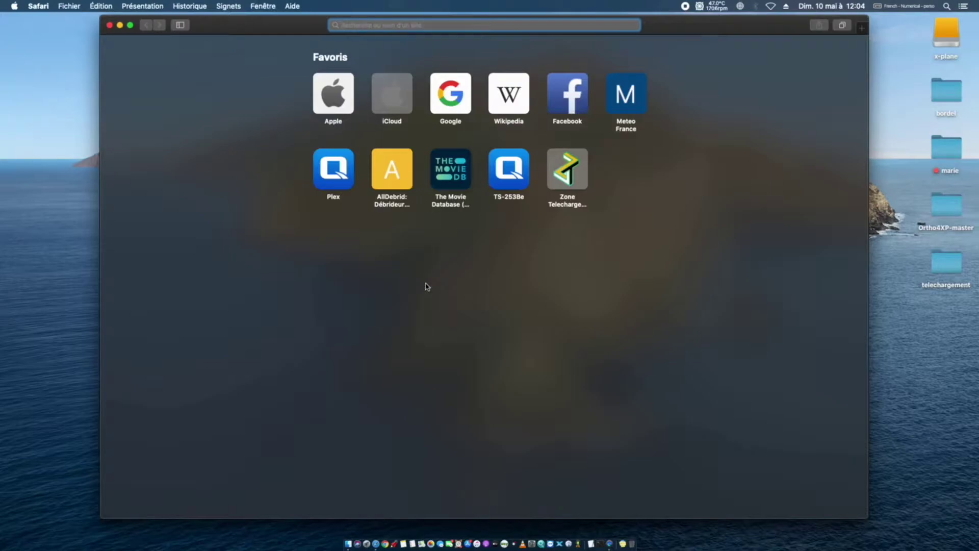
pyautogui.write('w-plann')
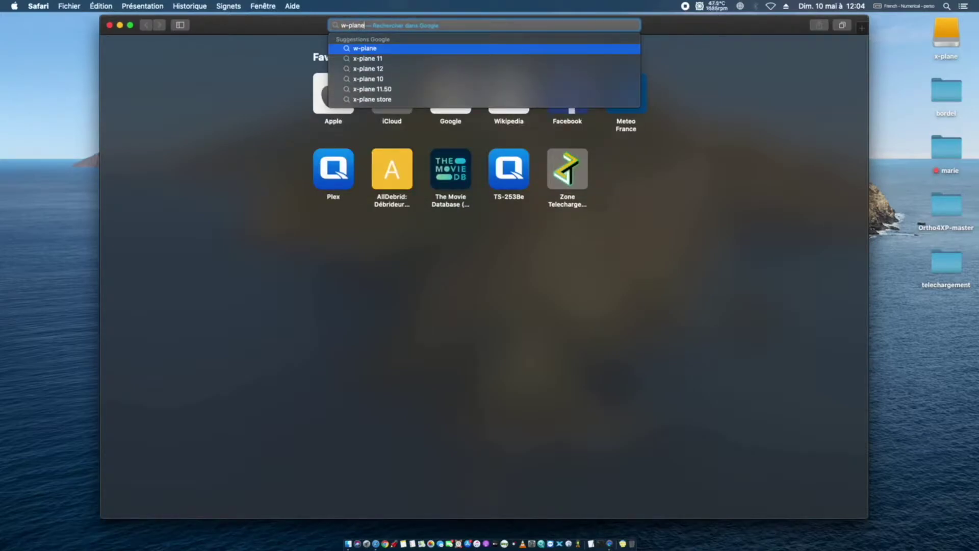
pyautogui.write('-')
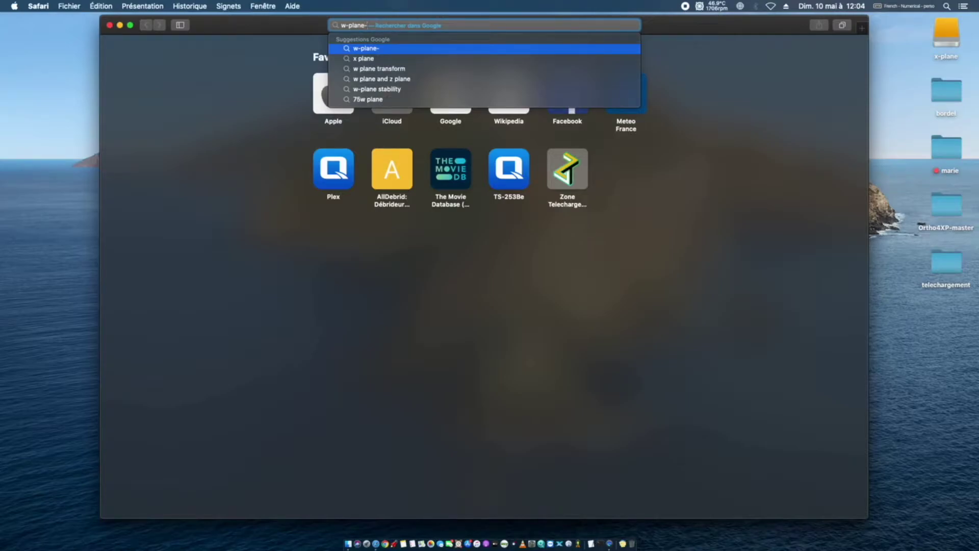
pyautogui.press('BackSpace')
pyautogui.press('BackSpace')
pyautogui.press('BackSpace')
pyautogui.press('BackSpace')
pyautogui.press('BackSpace')
pyautogui.press('BackSpace')
pyautogui.press('BackSpace')
pyautogui.press('BackSpace')
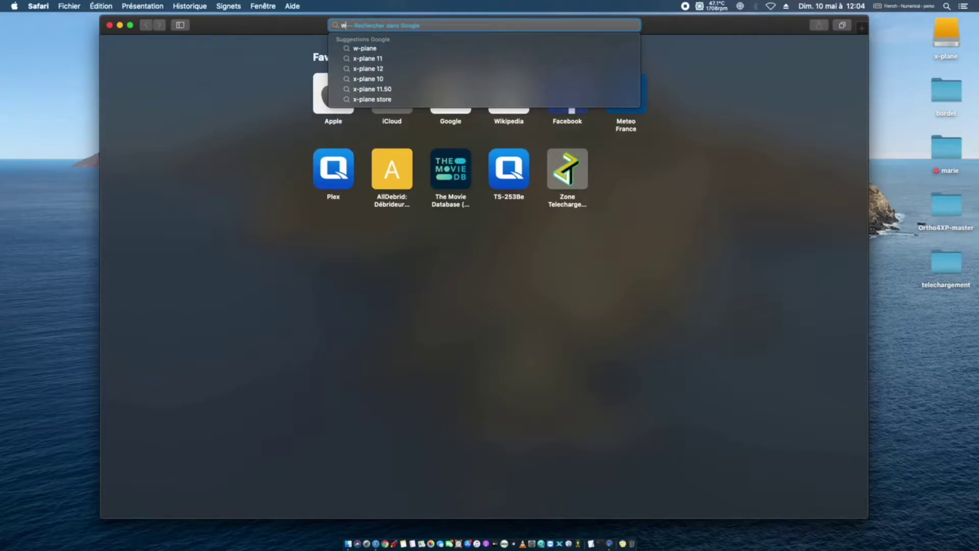
# - Search the web for "x-planewiki" and open the XPlane Wiki Accueil result
pyautogui.write('x-plan')
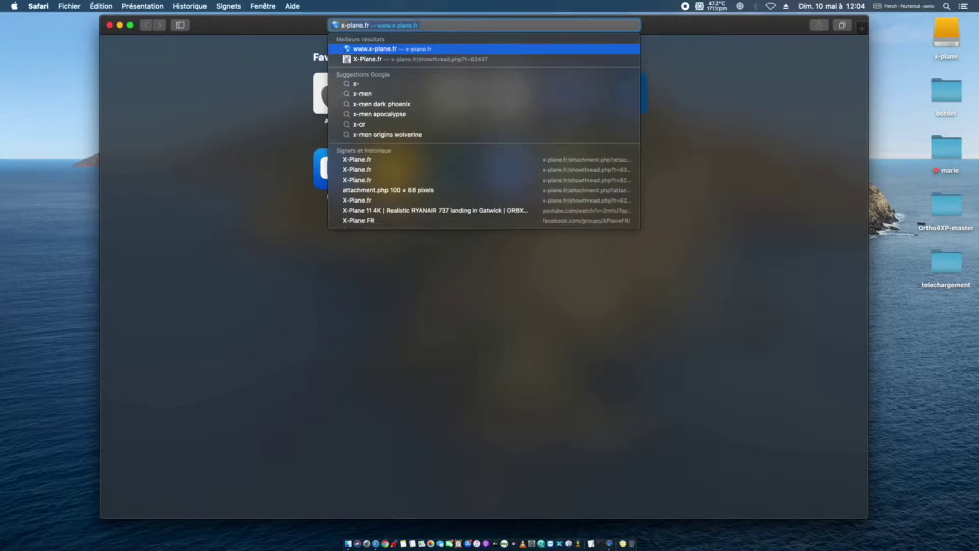
pyautogui.write('ewiki')
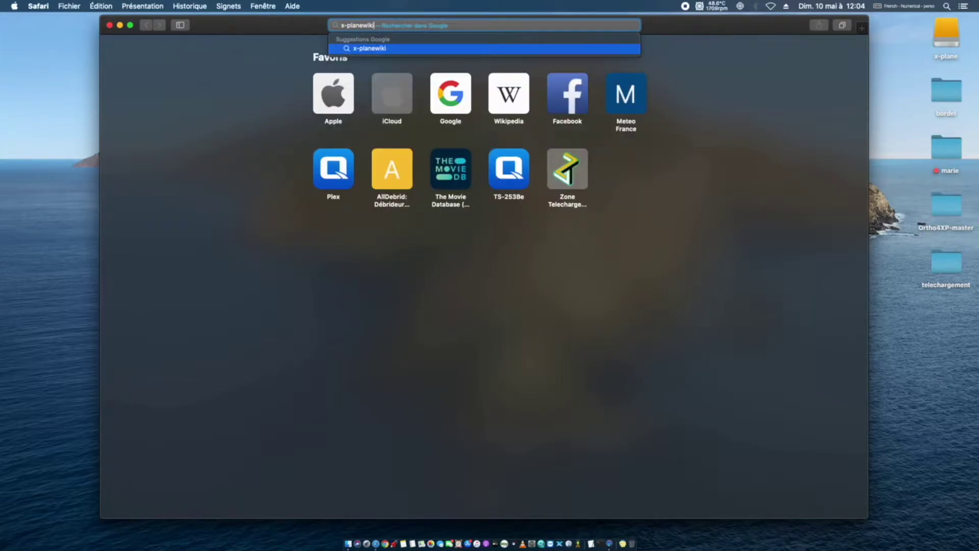
pyautogui.press('Return')
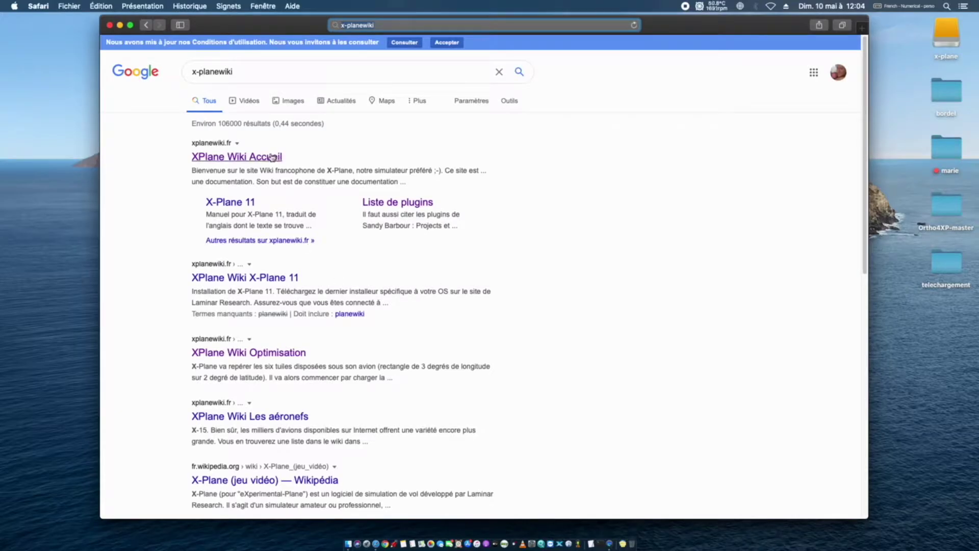
pyautogui.click(252, 161)
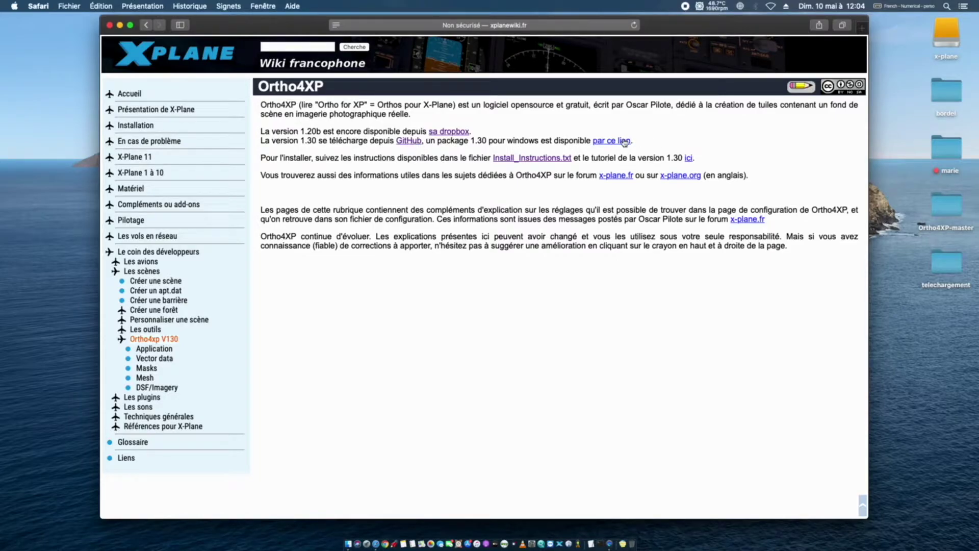
# - View the Ortho4XP GitHub repository and its download options from the wiki's version 1.30 link, and close the browser window
pyautogui.click(408, 141)
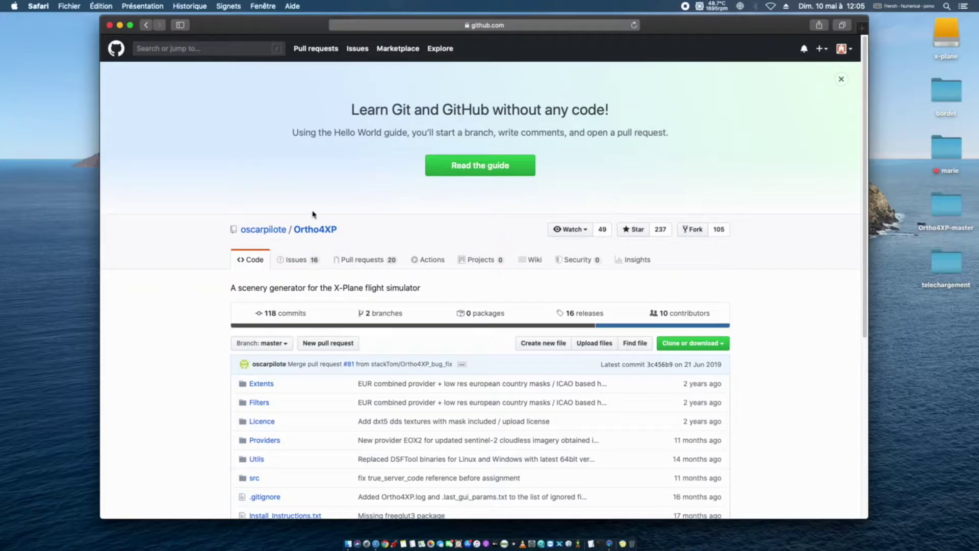
pyautogui.moveTo(270, 235)
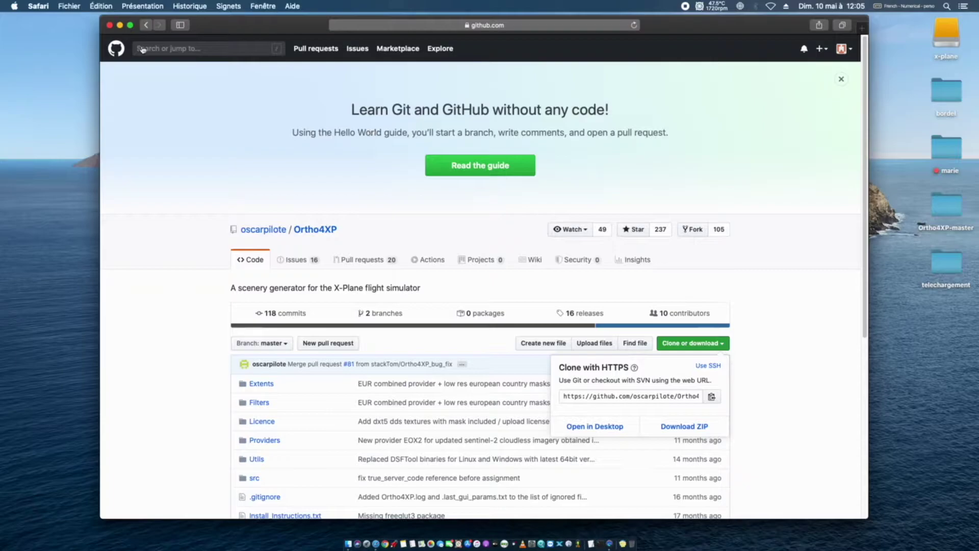
pyautogui.click(110, 25)
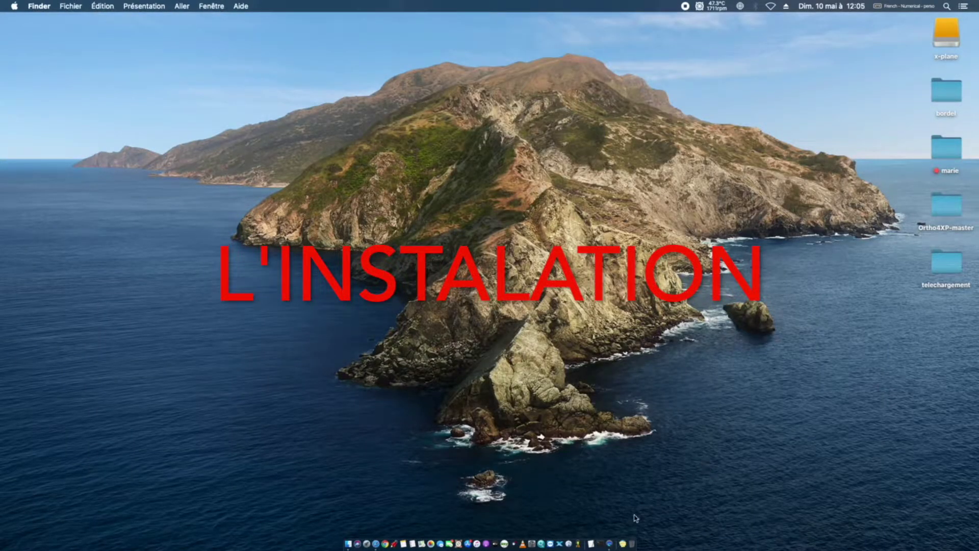
# - Show the Applications folder in a Finder window and move the window clear of the desktop folders
pyautogui.click(606, 518)
pyautogui.scroll(-5, 605, 342)
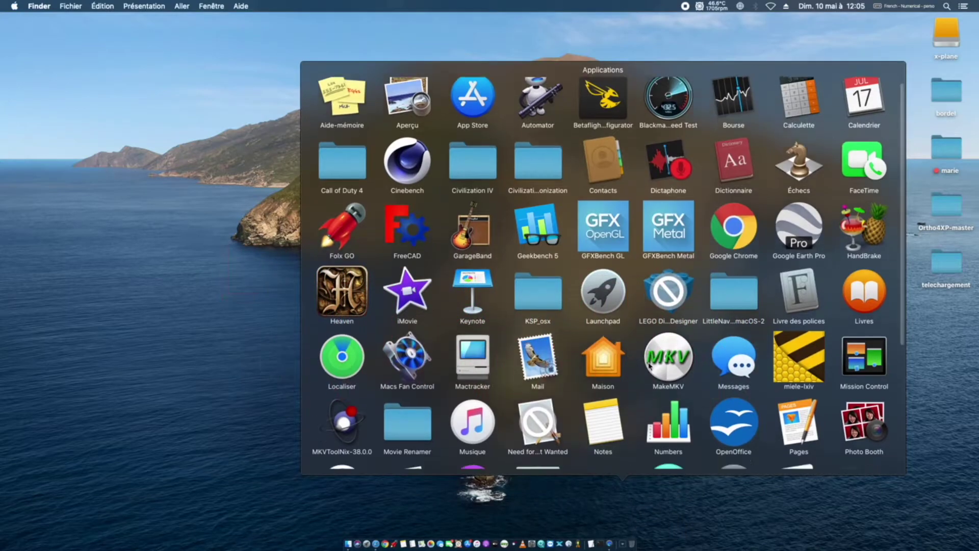
pyautogui.click(809, 439)
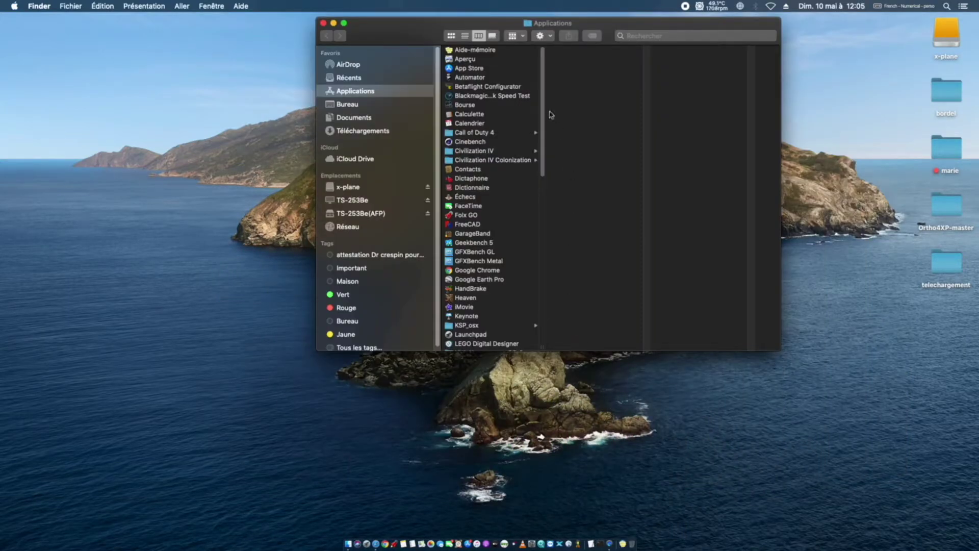
pyautogui.moveTo(425, 42); pyautogui.dragTo(295, 48)
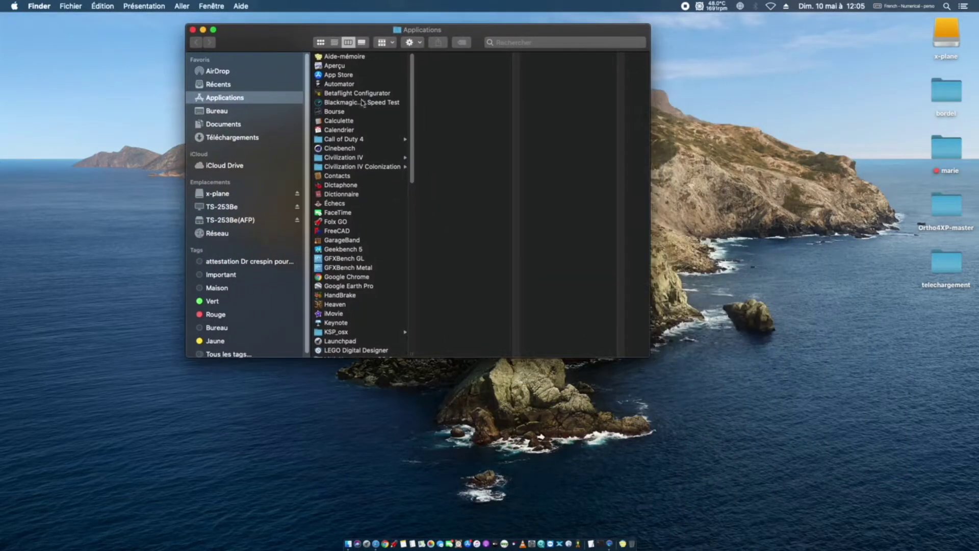
# - Move the Ortho4XP-master folder from the desktop into Applications and reposition the Finder window to free desktop space
pyautogui.moveTo(945, 210); pyautogui.dragTo(381, 128)
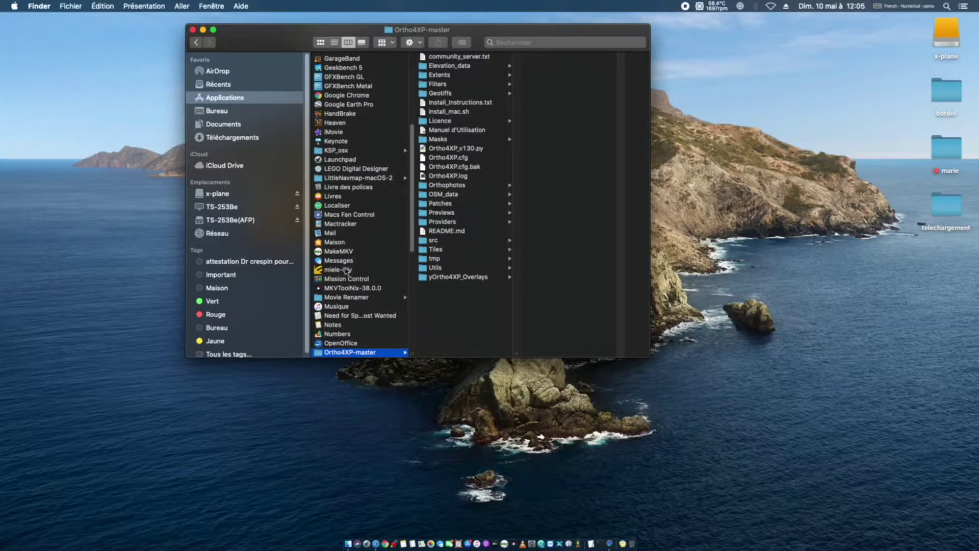
pyautogui.scroll(-5, 346, 269)
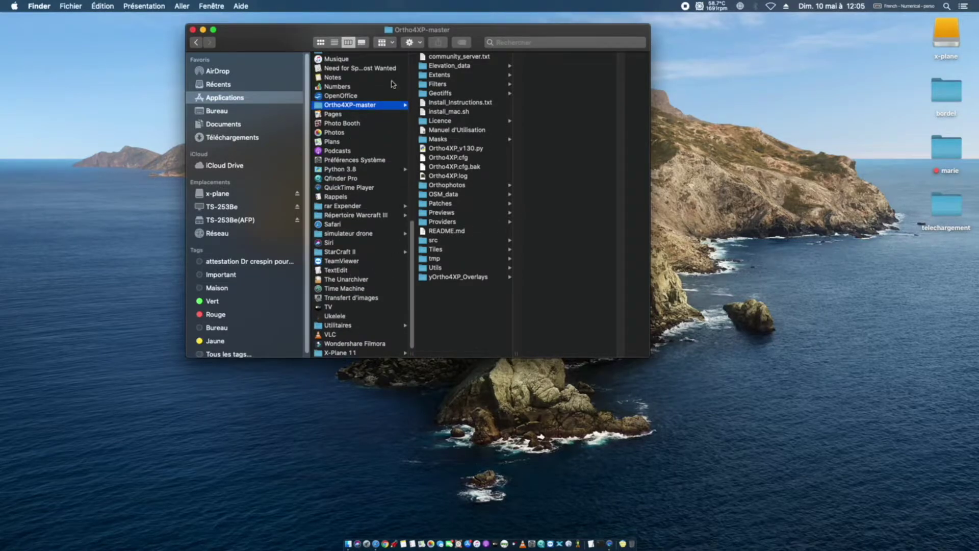
pyautogui.click(295, 41)
pyautogui.moveTo(294, 40); pyautogui.dragTo(570, 28)
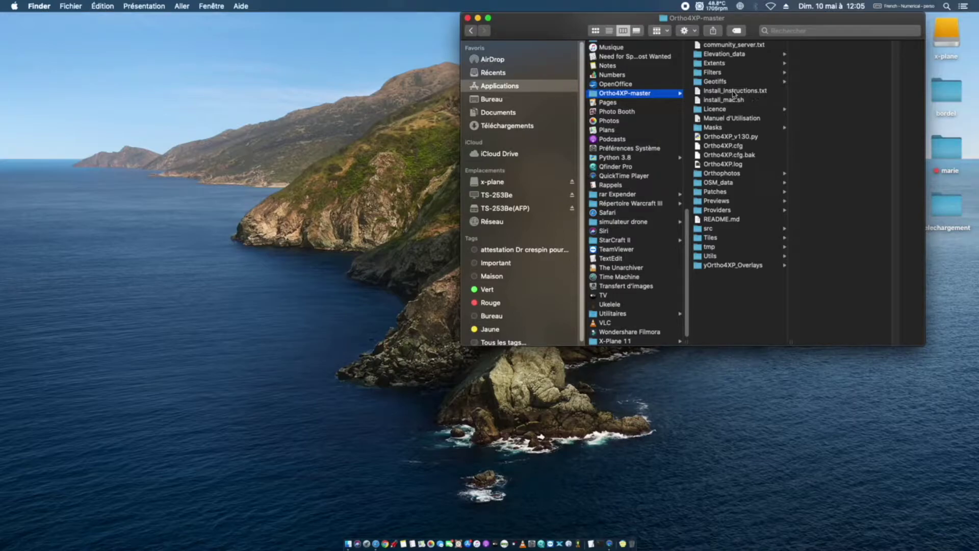
# - Open Install_Instructions.txt from the Ortho4XP-master folder in TextEdit and display its OS X section, placing the window over the Finder window
pyautogui.rightClick(734, 93)
pyautogui.moveTo(750, 105)
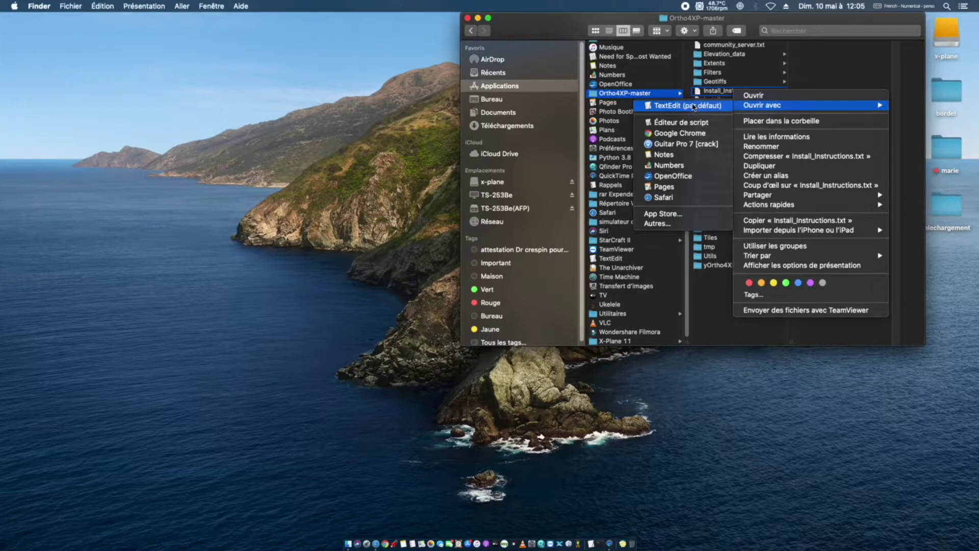
pyautogui.click(693, 106)
pyautogui.moveTo(259, 50); pyautogui.dragTo(277, 25)
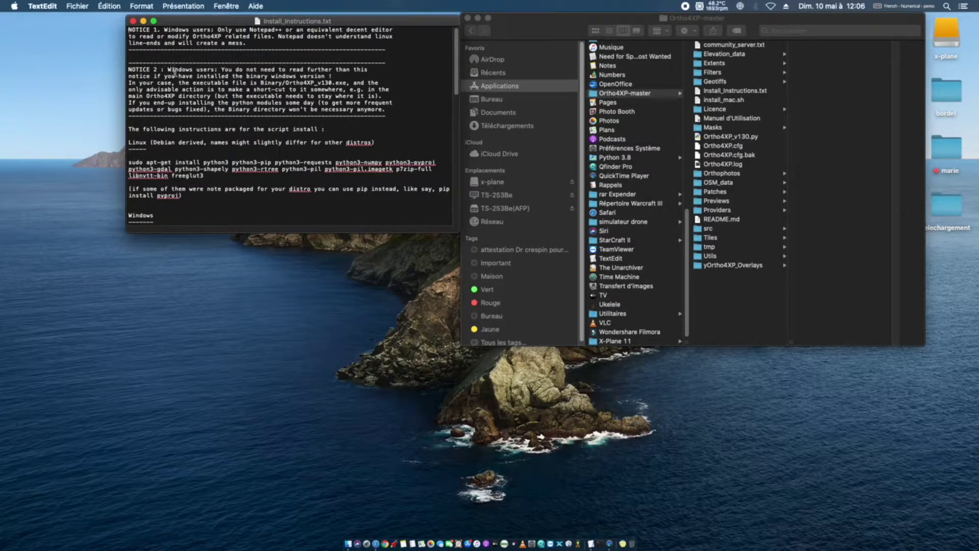
pyautogui.scroll(-2, 180, 76)
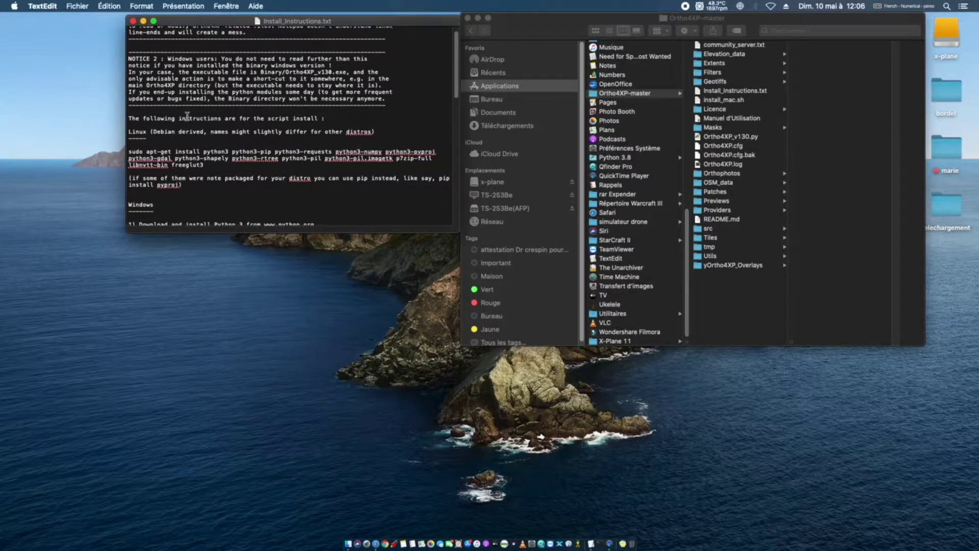
pyautogui.scroll(-5, 187, 116)
pyautogui.scroll(-15, 170, 133)
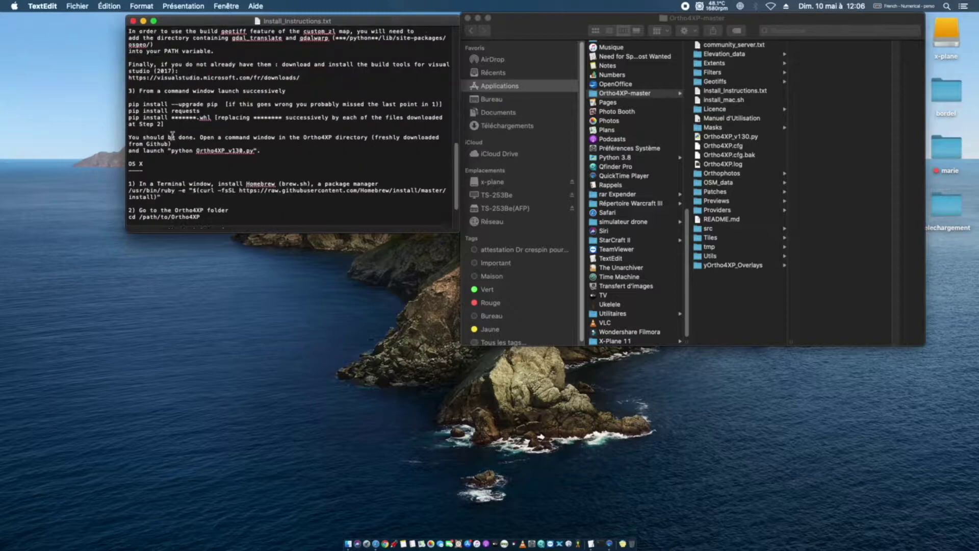
pyautogui.scroll(-4, 172, 135)
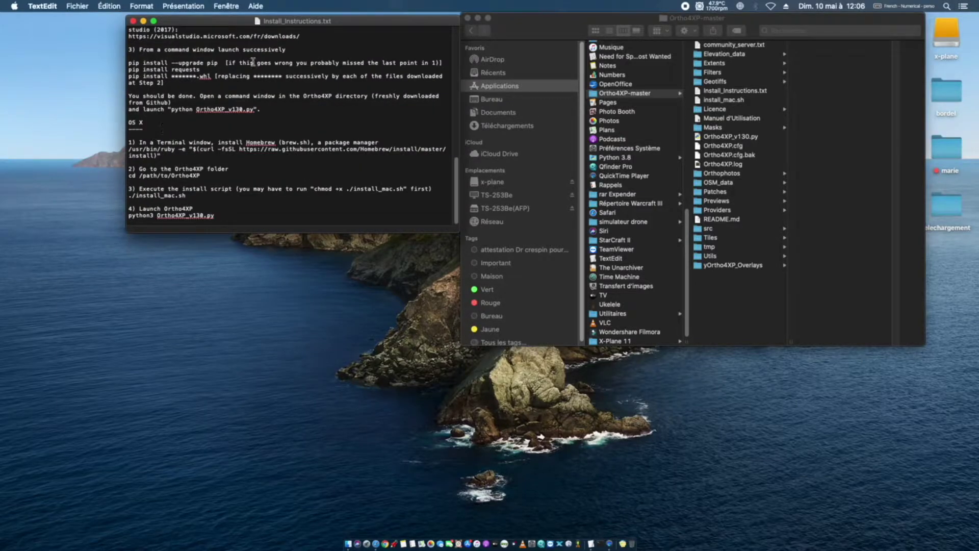
pyautogui.moveTo(225, 23); pyautogui.dragTo(670, 175)
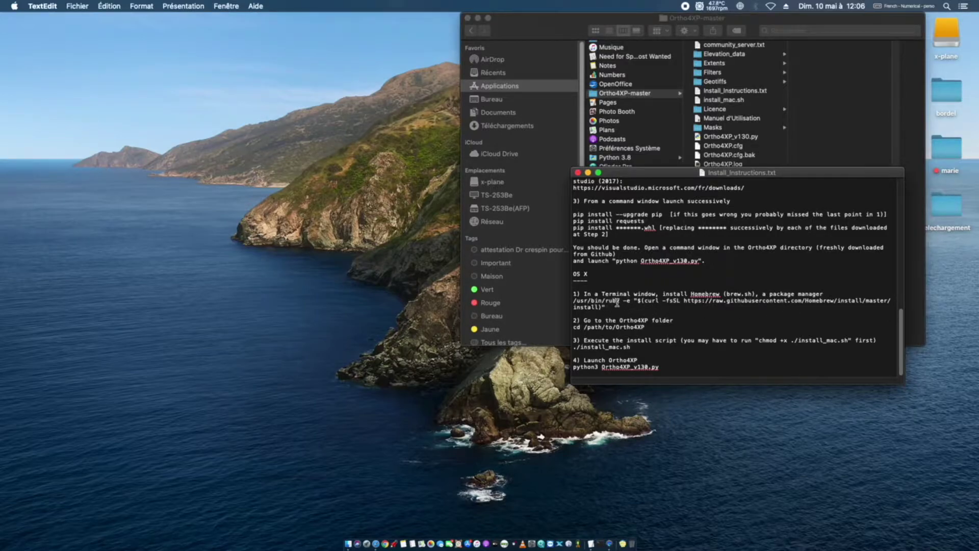
# - Launch Terminal from the Utilitaires folder in Applications
pyautogui.click(627, 545)
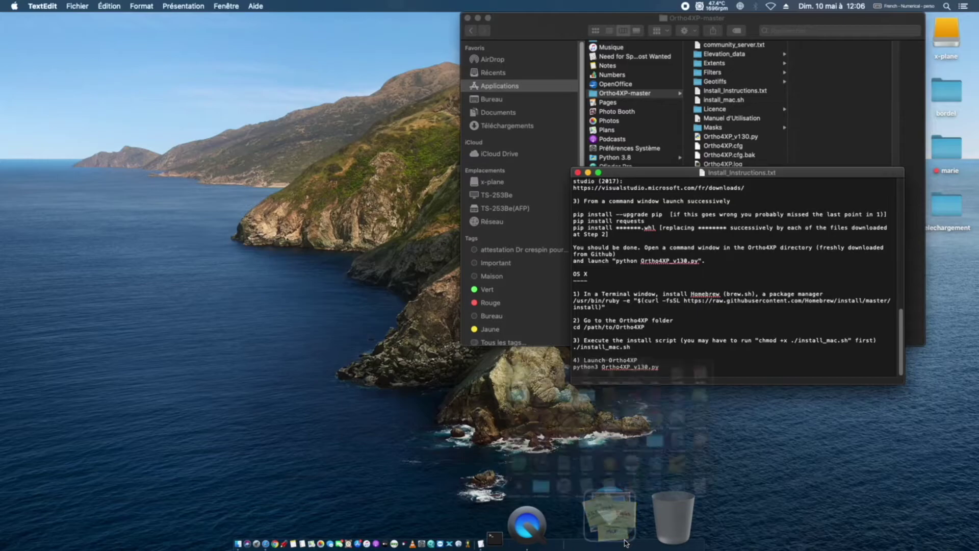
pyautogui.scroll(-5, 616, 314)
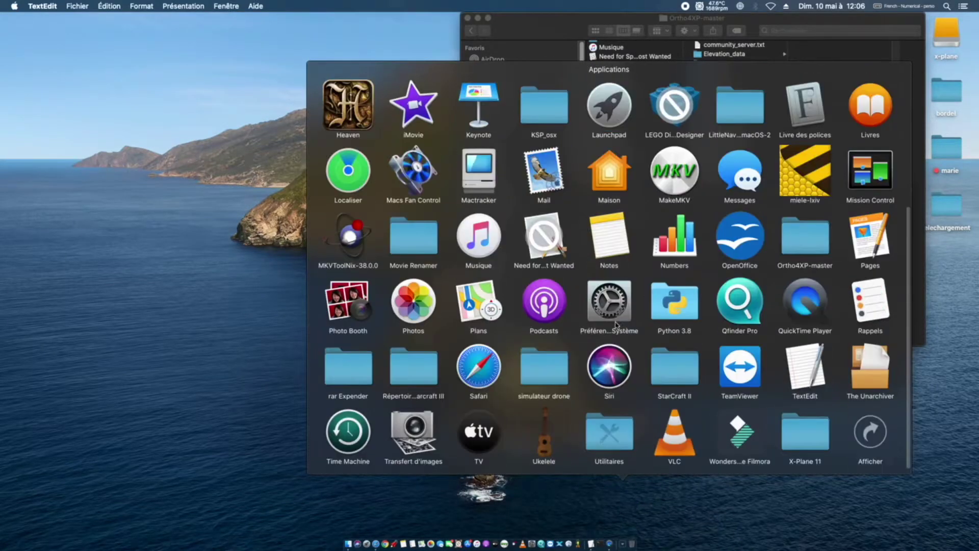
pyautogui.click(608, 446)
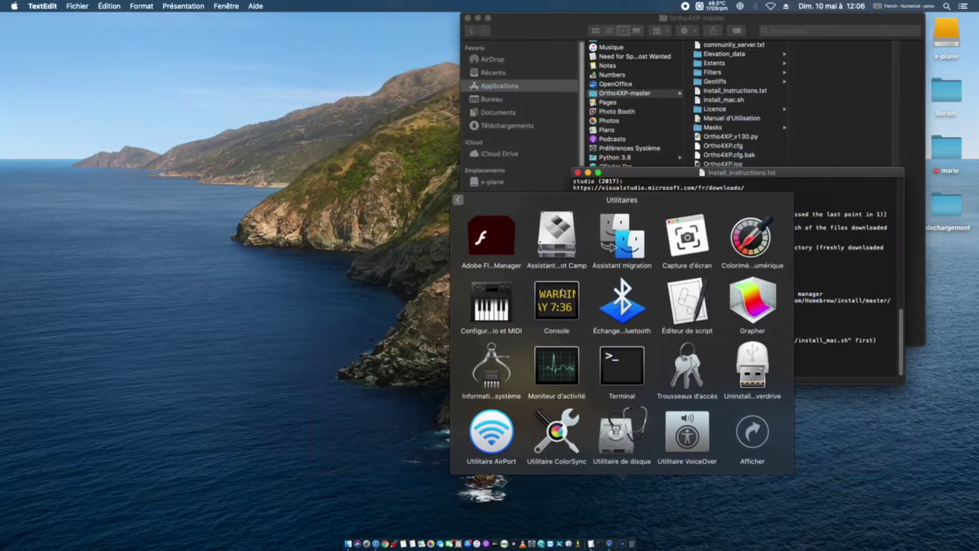
pyautogui.click(621, 367)
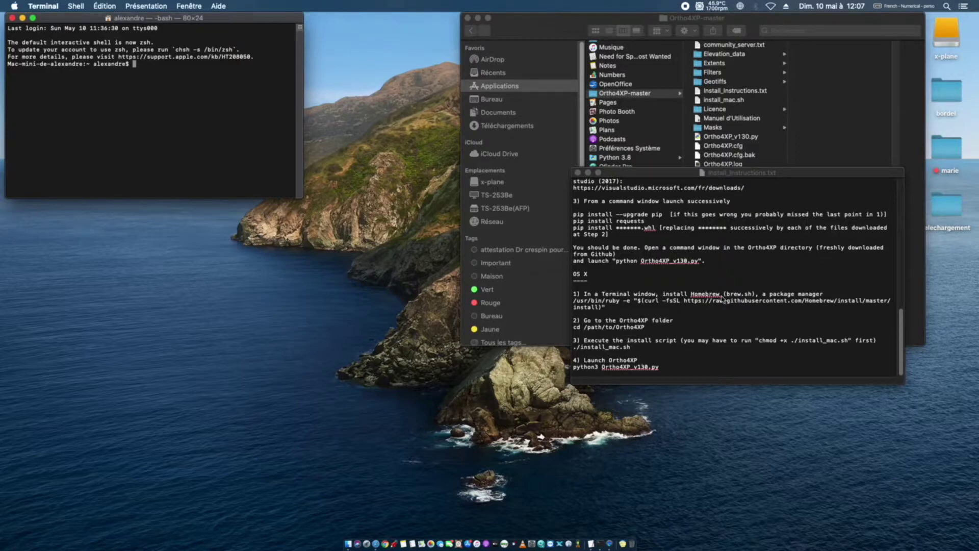
# - Copy the Homebrew install command from the OS X section of Install_Instructions.txt and run it in Terminal
pyautogui.click(620, 315)
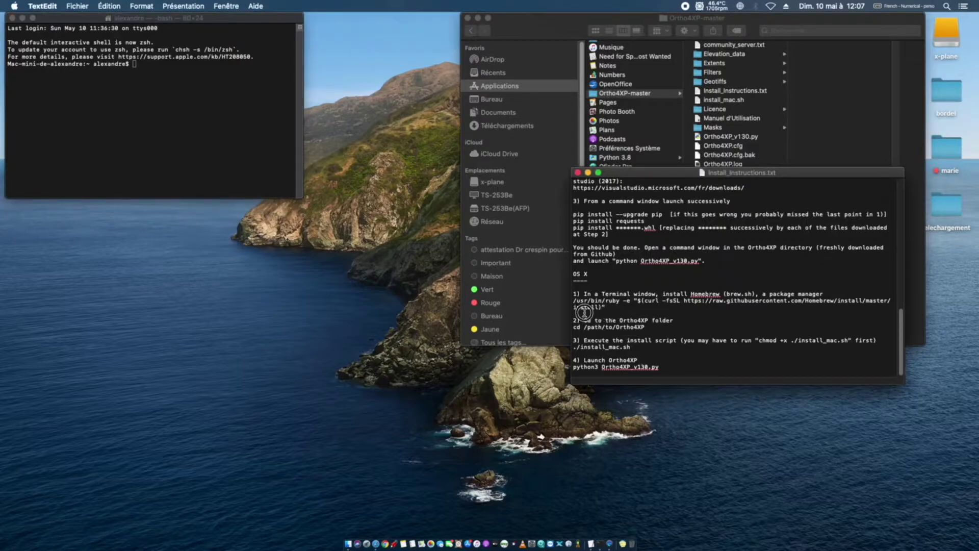
pyautogui.moveTo(607, 311); pyautogui.dragTo(578, 302)
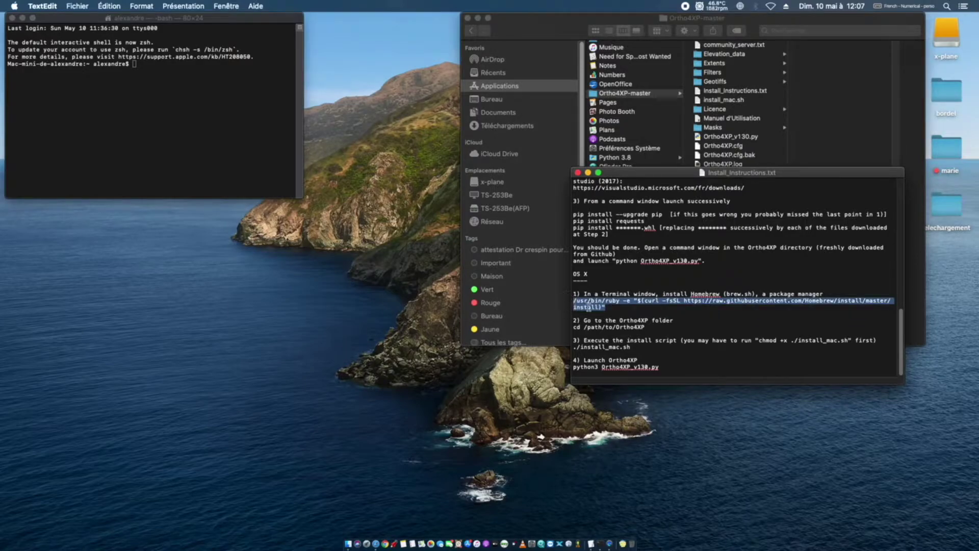
pyautogui.rightClick(594, 306)
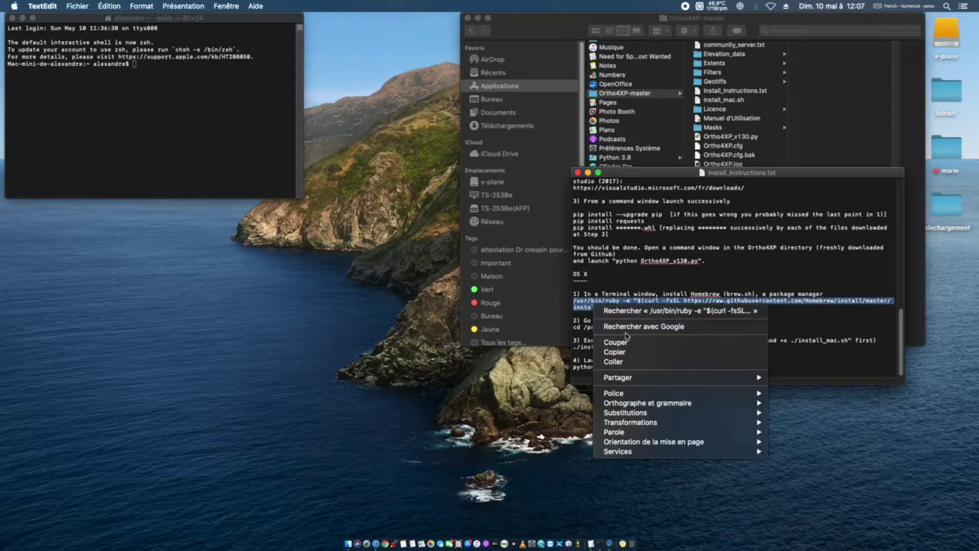
pyautogui.click(614, 352)
pyautogui.click(198, 141)
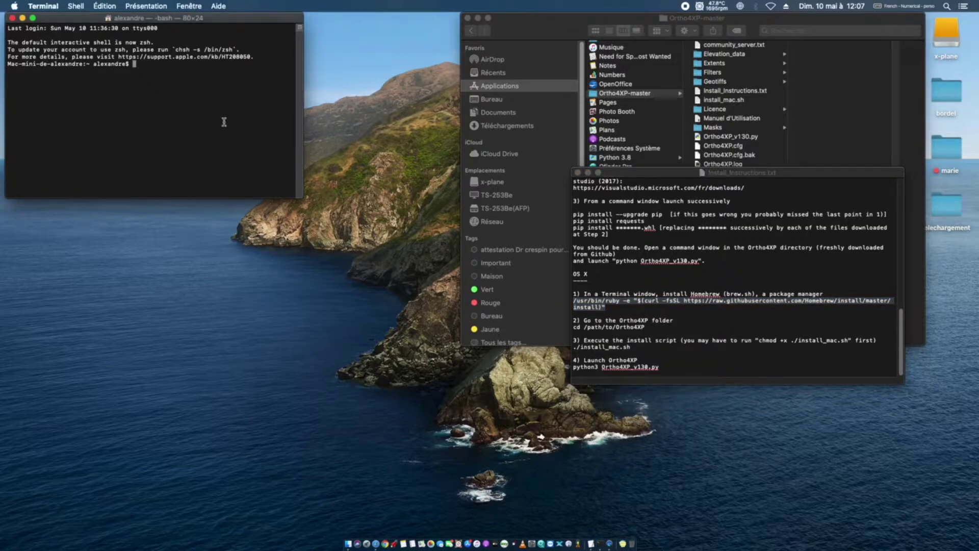
pyautogui.rightClick(182, 106)
pyautogui.click(201, 122)
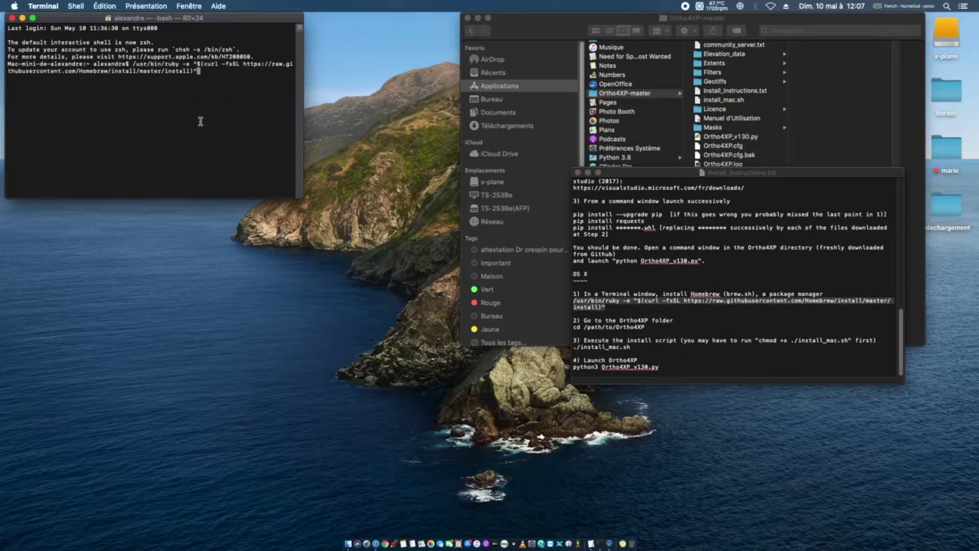
pyautogui.press('Return')
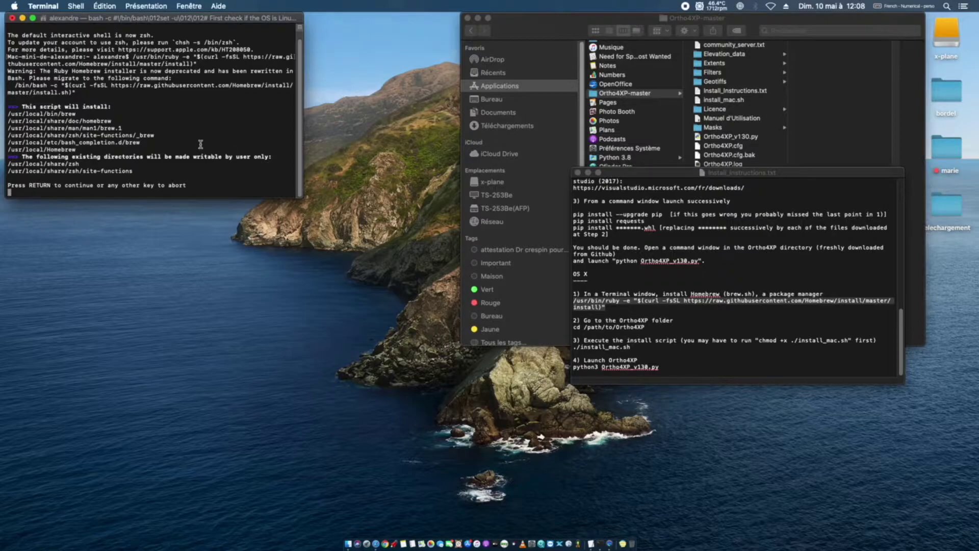
# - Abort the Homebrew install script and open install_mac.sh from the Ortho4XP-master folder in TextEdit, placed over Install_Instructions.txt
pyautogui.press('Escape')
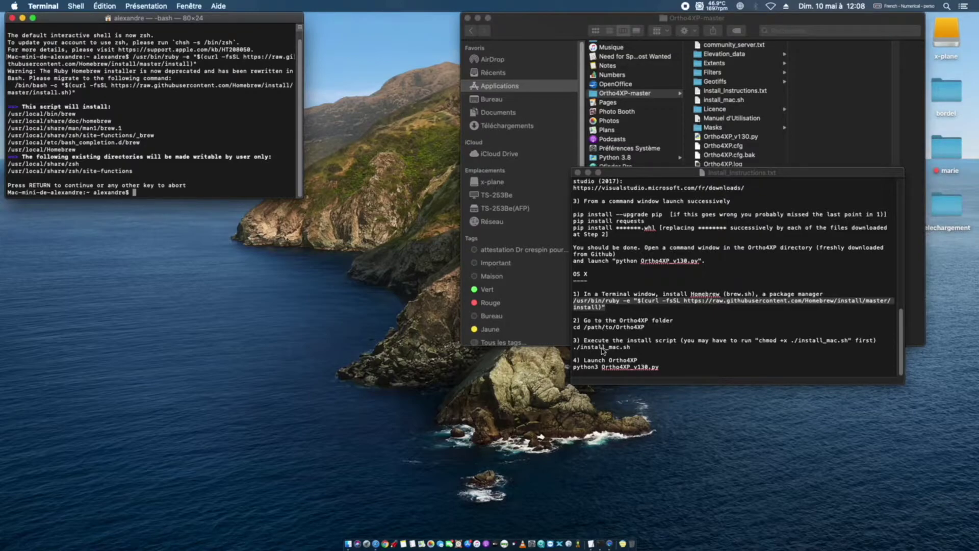
pyautogui.moveTo(649, 175); pyautogui.dragTo(672, 319)
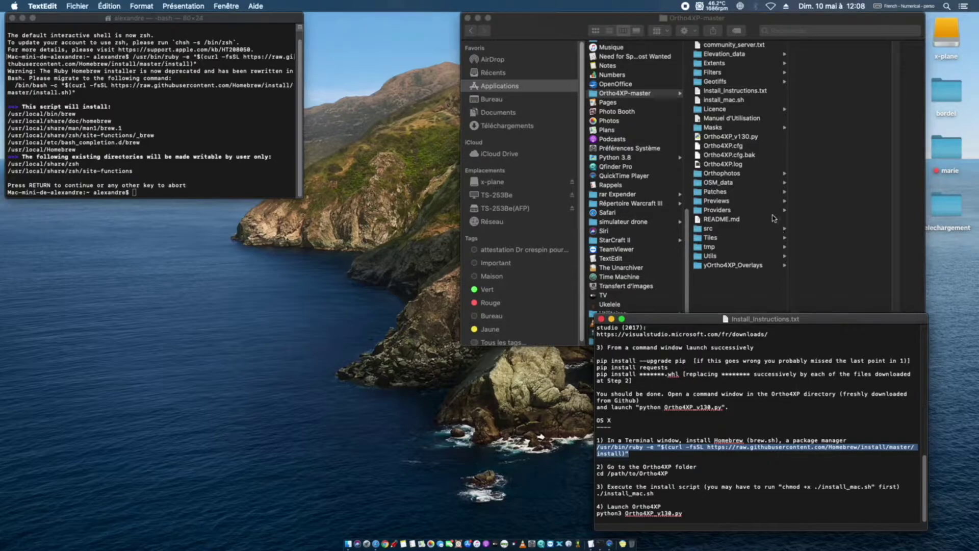
pyautogui.rightClick(725, 100)
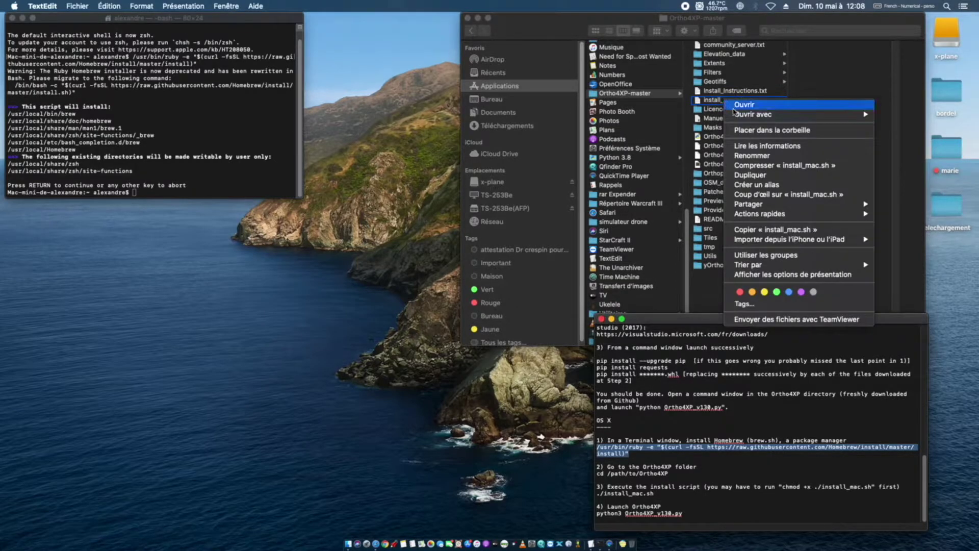
pyautogui.moveTo(739, 116)
pyautogui.click(913, 115)
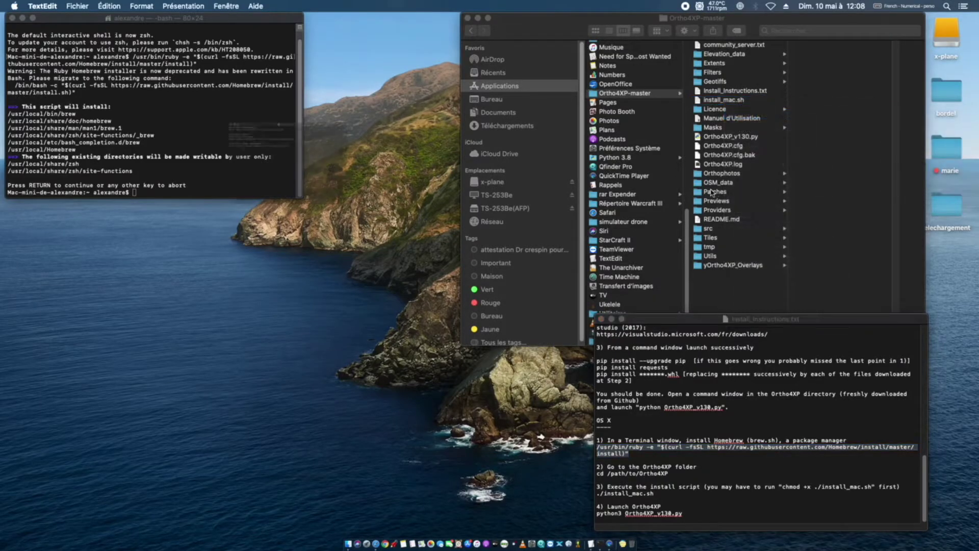
pyautogui.moveTo(294, 59); pyautogui.dragTo(768, 251)
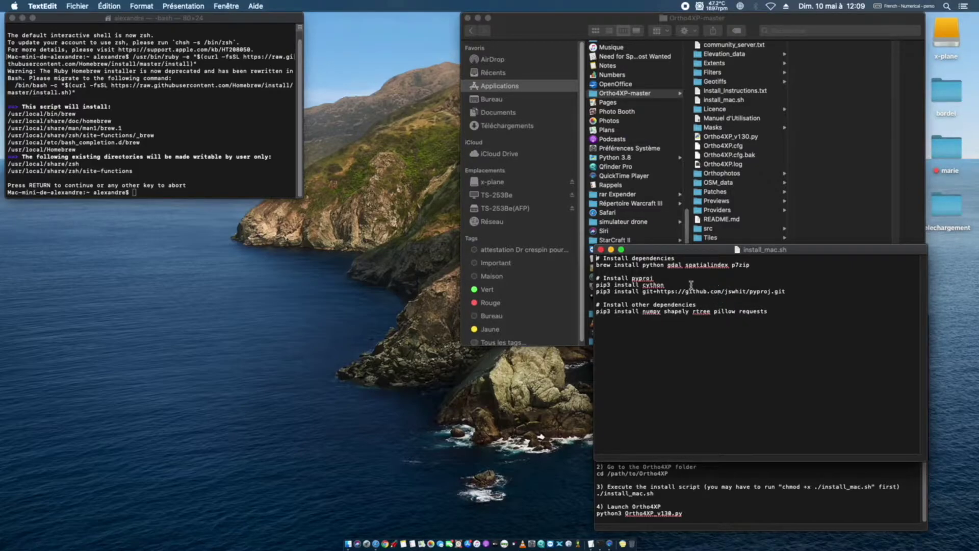
# - Copy the command "brew install python gdal spatialindex p7zip" from install_mac.sh and run it in Terminal
pyautogui.moveTo(771, 267); pyautogui.dragTo(597, 267)
pyautogui.rightClick(607, 266)
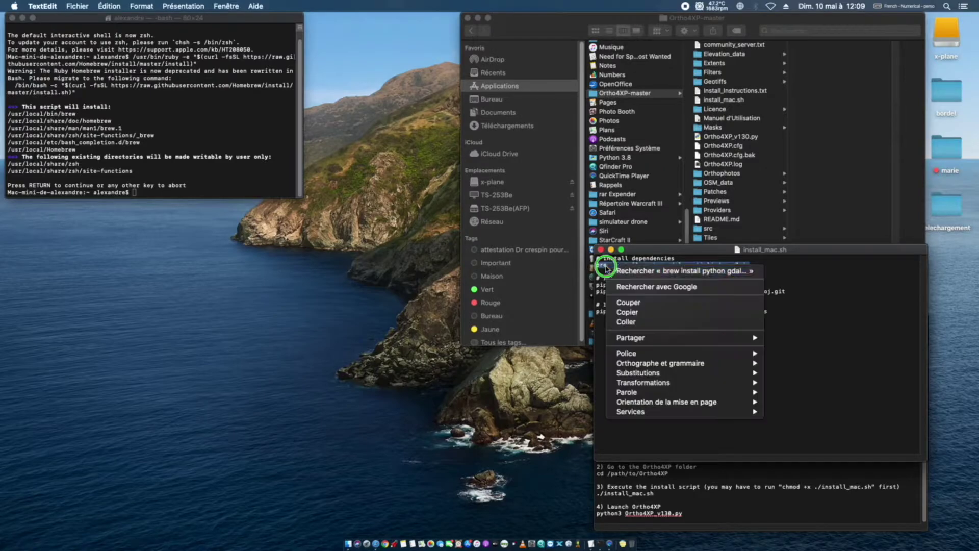
pyautogui.click(627, 313)
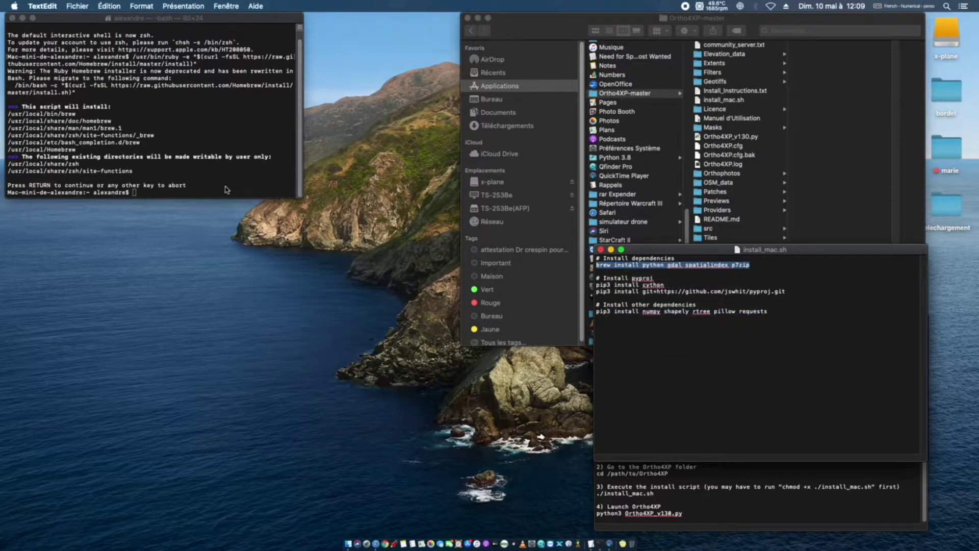
pyautogui.click(184, 193)
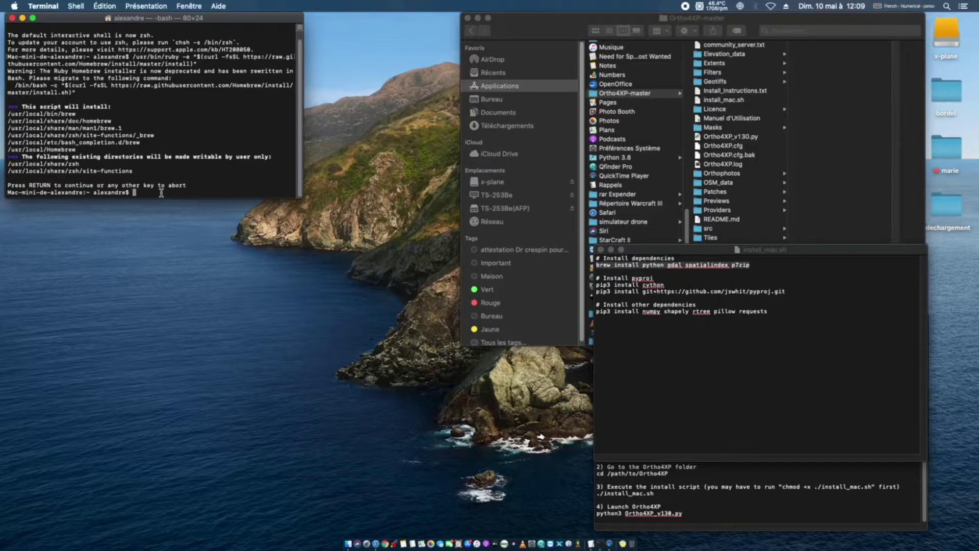
pyautogui.rightClick(161, 194)
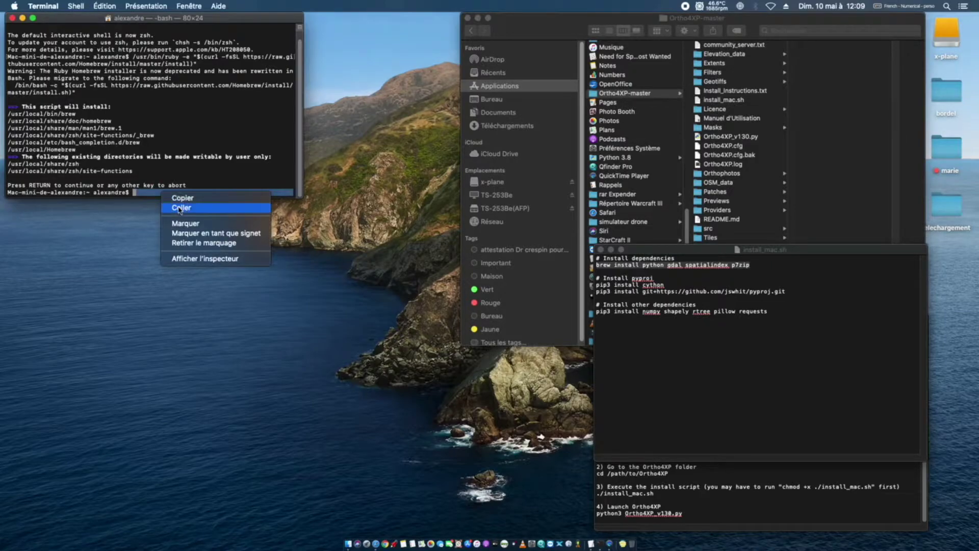
pyautogui.click(180, 204)
pyautogui.press('Return')
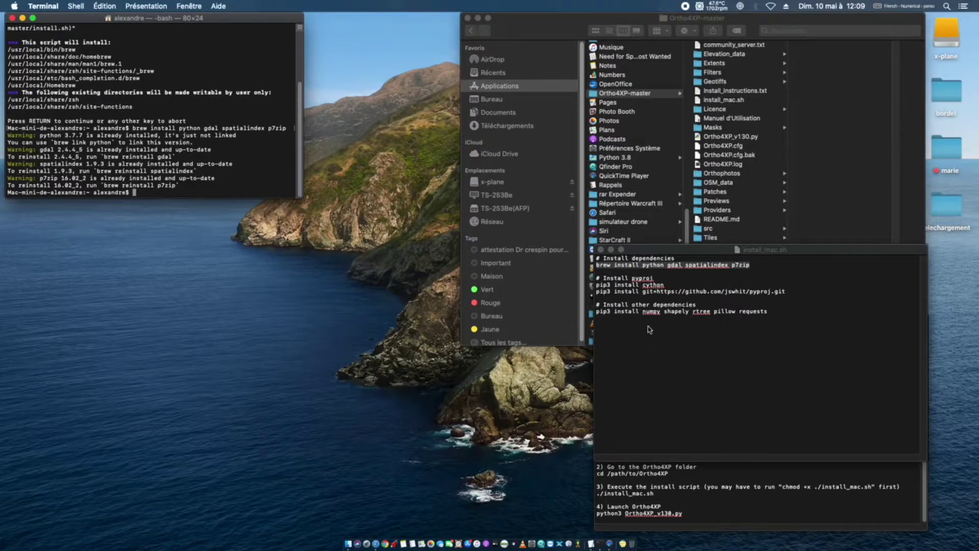
# - Close the Terminal and install_mac.sh windows, and move the Install_Instructions.txt window up over the Finder window
pyautogui.click(12, 19)
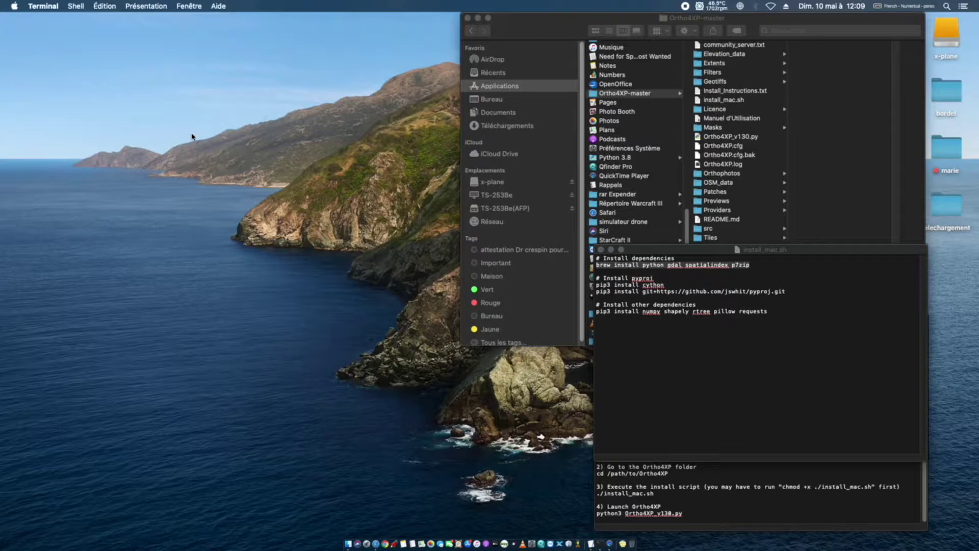
pyautogui.click(651, 366)
pyautogui.click(601, 252)
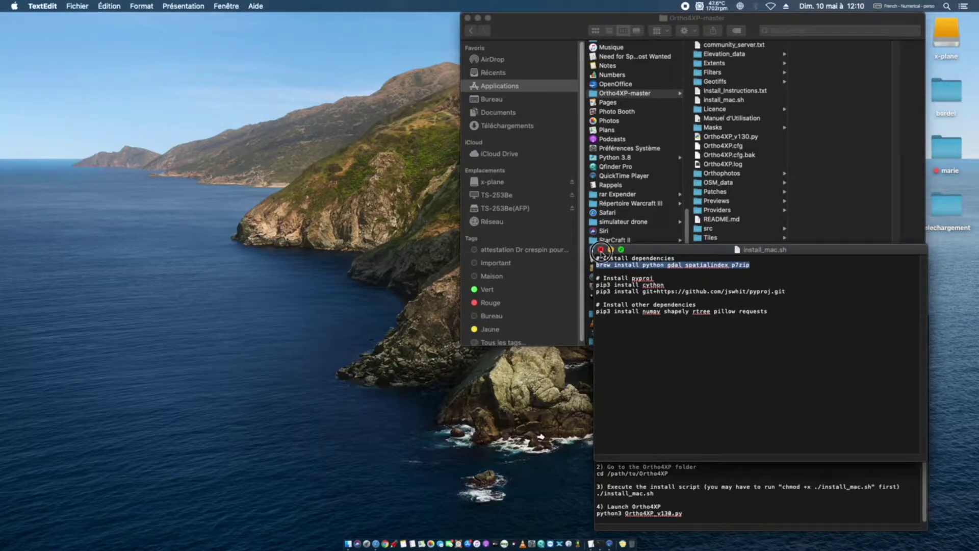
pyautogui.moveTo(644, 323); pyautogui.dragTo(632, 201)
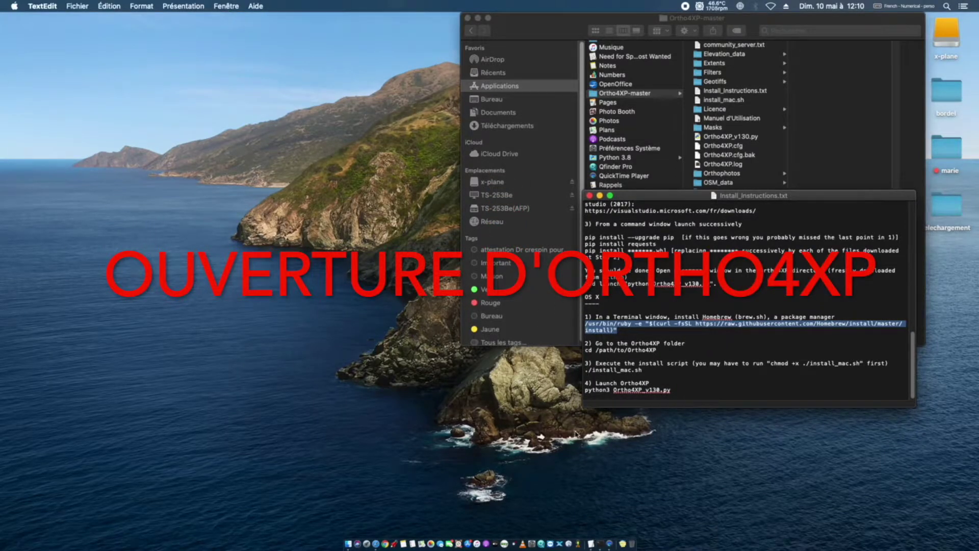
# - Open a new Terminal window and return to the Launch Ortho4XP line in Install_Instructions.txt
pyautogui.click(607, 391)
pyautogui.write('3')
pyautogui.rightClick(602, 538)
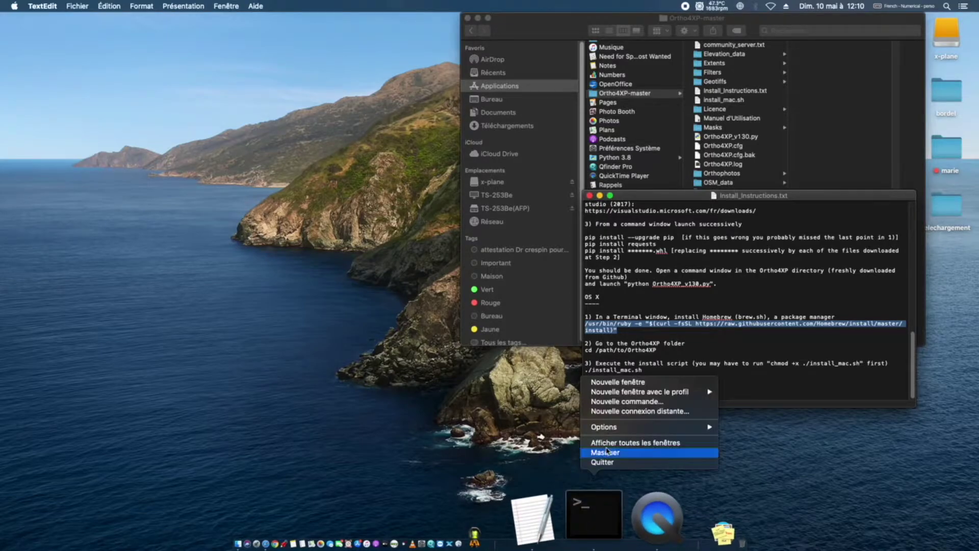
pyautogui.click(606, 382)
pyautogui.click(686, 392)
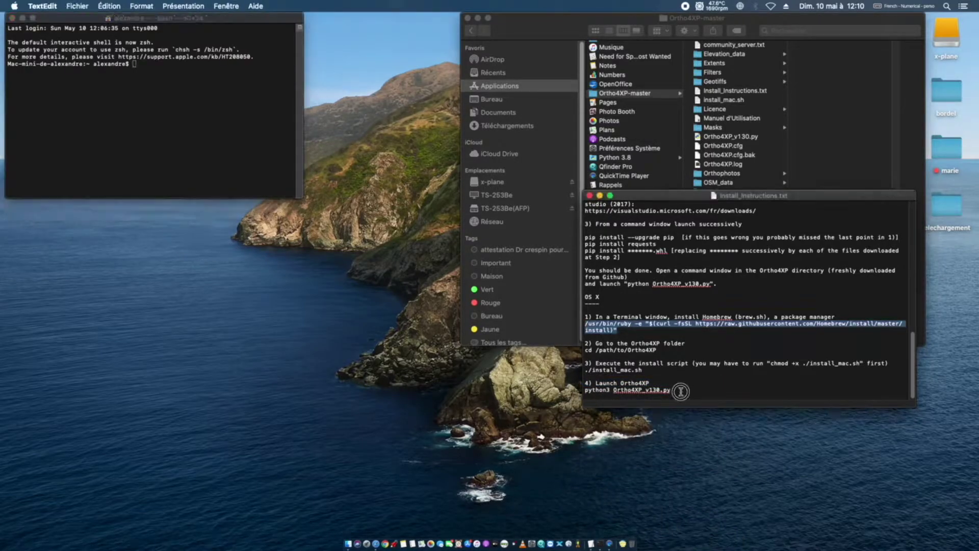
# - Copy "python3 Ortho4XP_v130.py" from the instructions and try to run it in Terminal from the home folder
pyautogui.moveTo(672, 391); pyautogui.dragTo(572, 392)
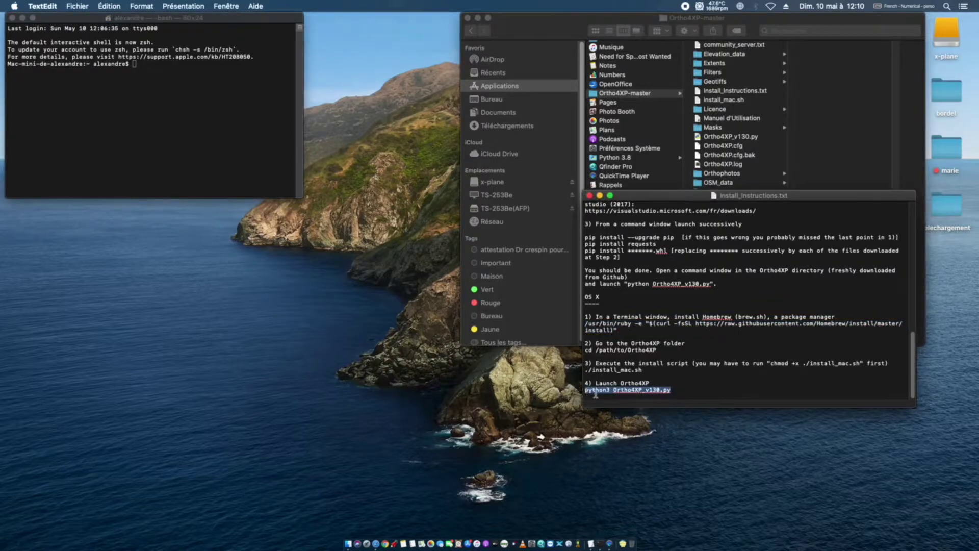
pyautogui.rightClick(596, 392)
pyautogui.click(689, 376)
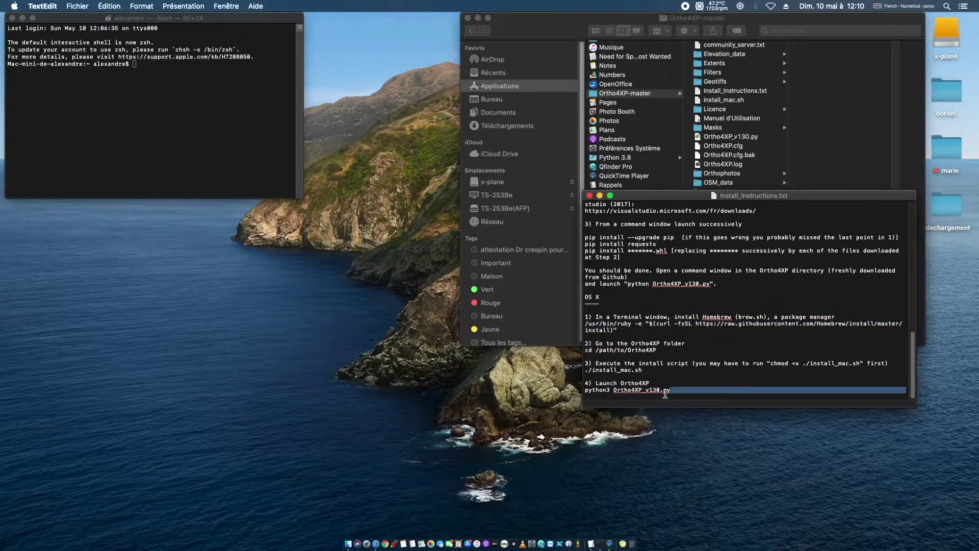
pyautogui.moveTo(668, 391); pyautogui.dragTo(598, 393)
pyautogui.rightClick(598, 393)
pyautogui.click(632, 432)
pyautogui.rightClick(190, 153)
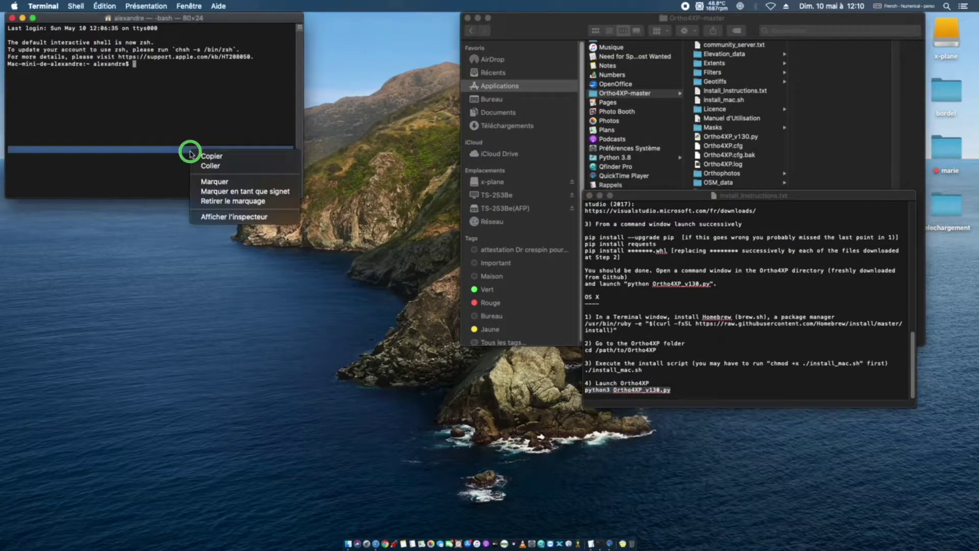
pyautogui.click(209, 165)
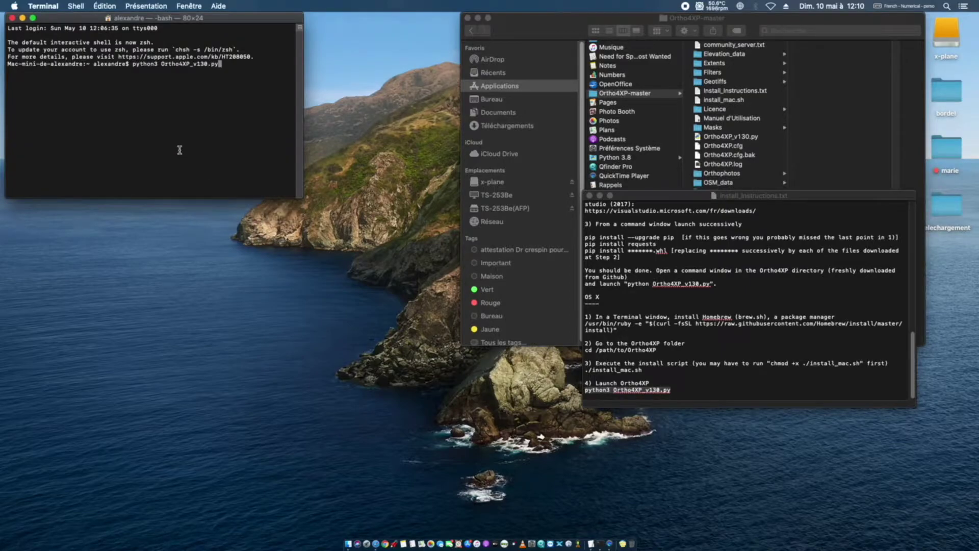
pyautogui.press('Return')
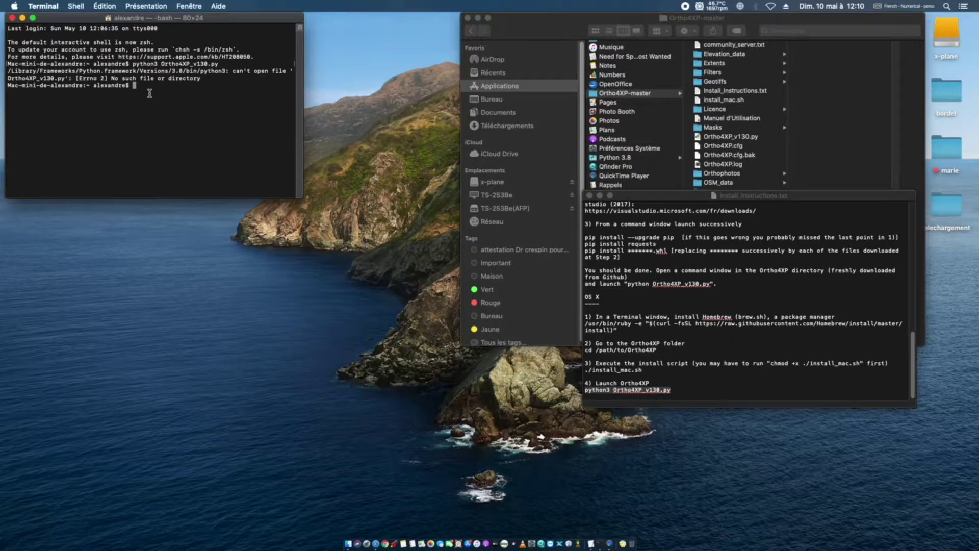
# - Change the Terminal's working directory to /Applications/Ortho4XP-master, taking the path from the folder in Finder
pyautogui.write('cd')
pyautogui.moveTo(622, 94); pyautogui.dragTo(230, 107)
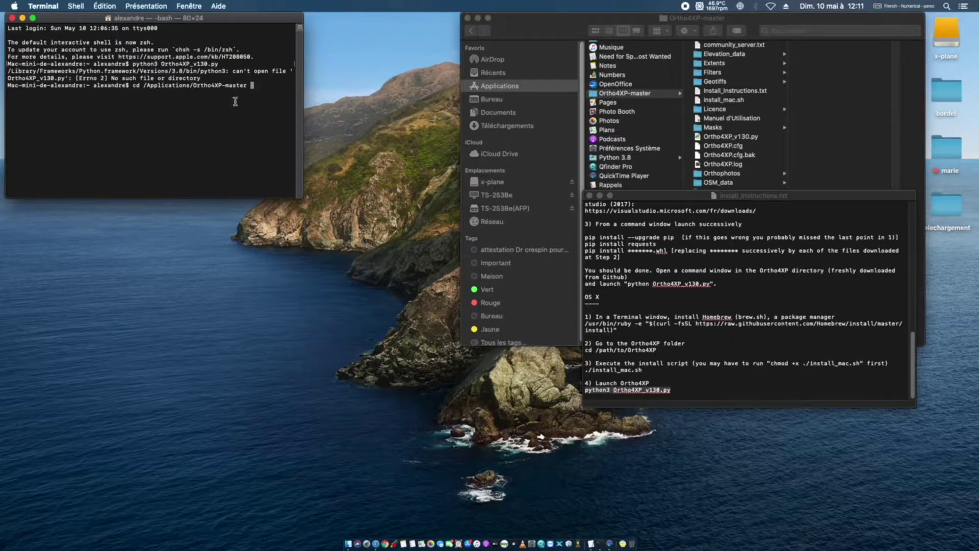
pyautogui.press('Return')
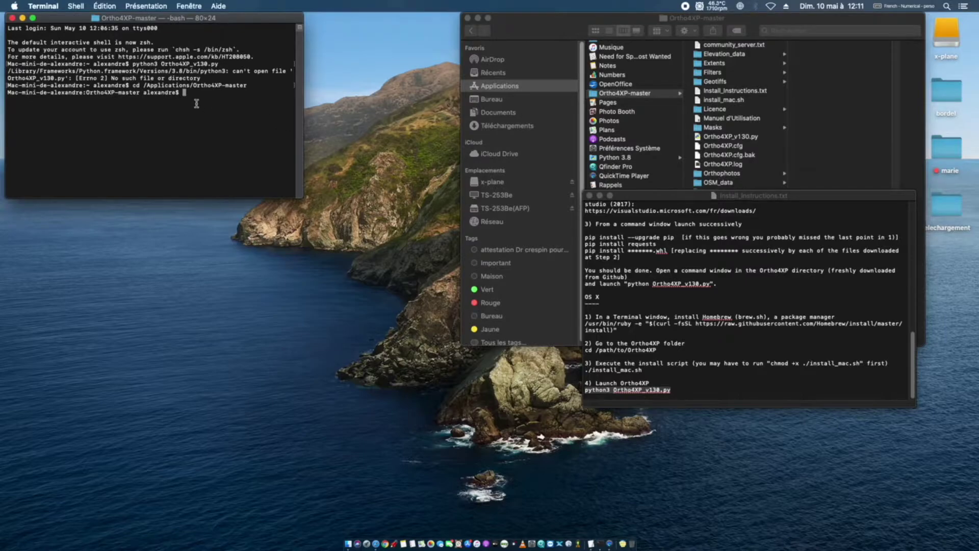
# - Launch Ortho4XP with python3 followed by the full path of Ortho4XP_v130.py inserted from the Ortho4XP-master folder in Finder
pyautogui.write('python3')
pyautogui.moveTo(729, 137); pyautogui.dragTo(202, 126)
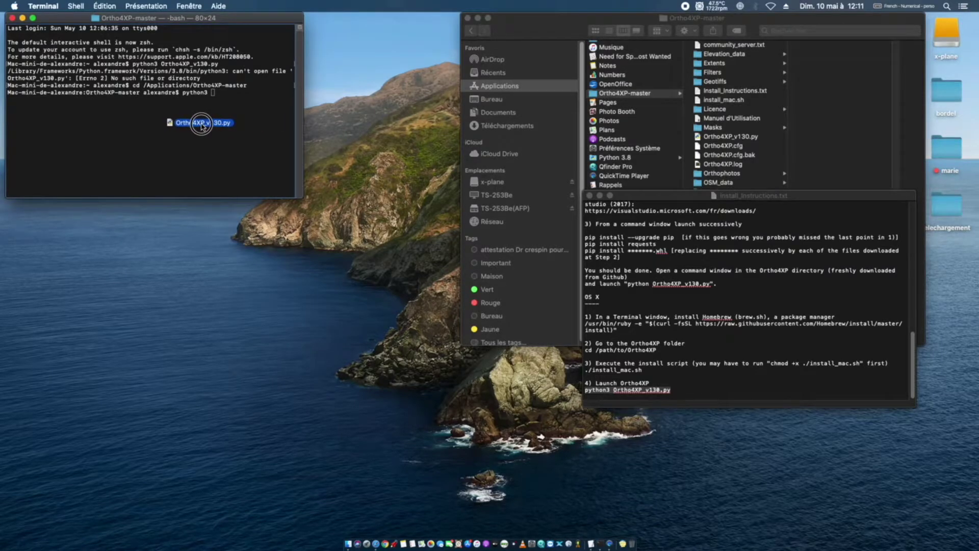
pyautogui.moveTo(201, 126); pyautogui.dragTo(202, 126)
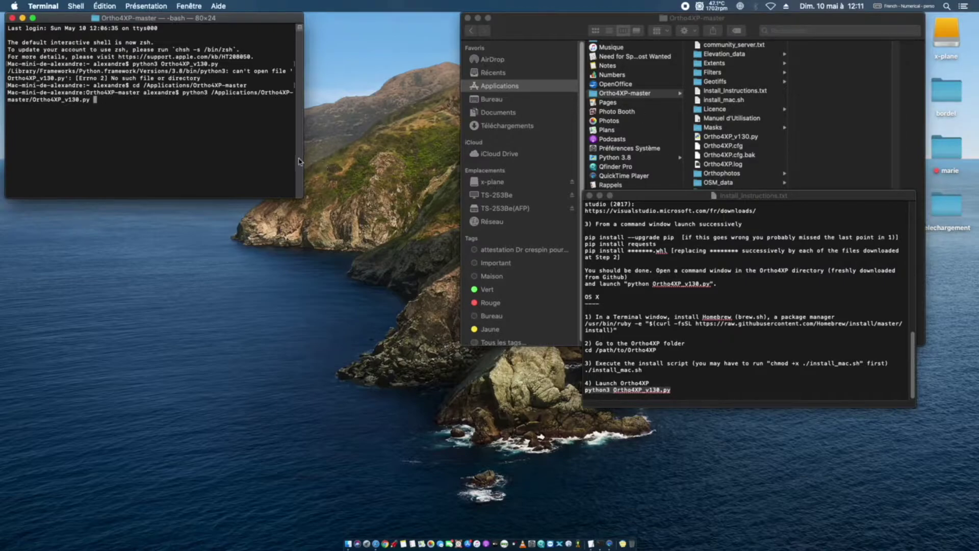
pyautogui.press('Return')
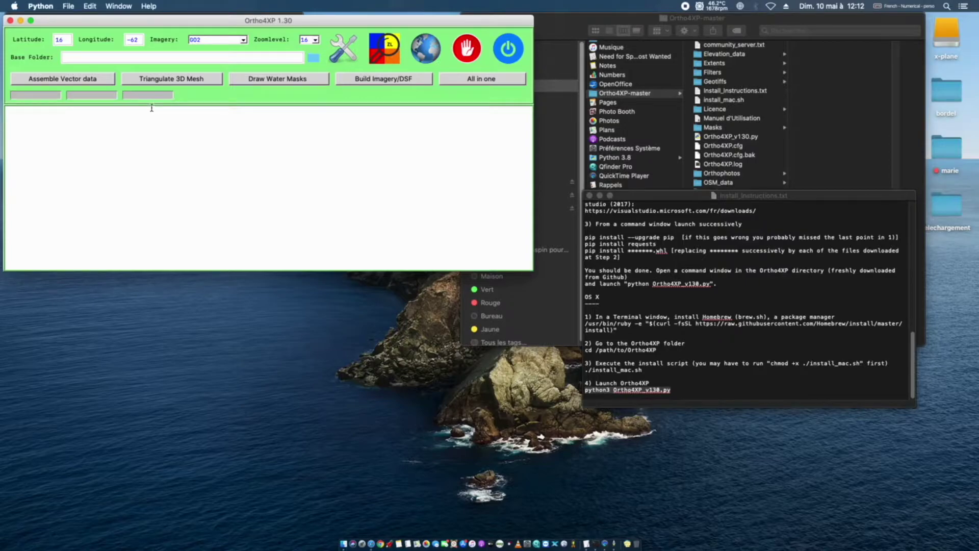
# - Reposition the Ortho4XP 1.30 window over the Terminal window and close Install_Instructions.txt
pyautogui.moveTo(165, 27); pyautogui.dragTo(166, 215)
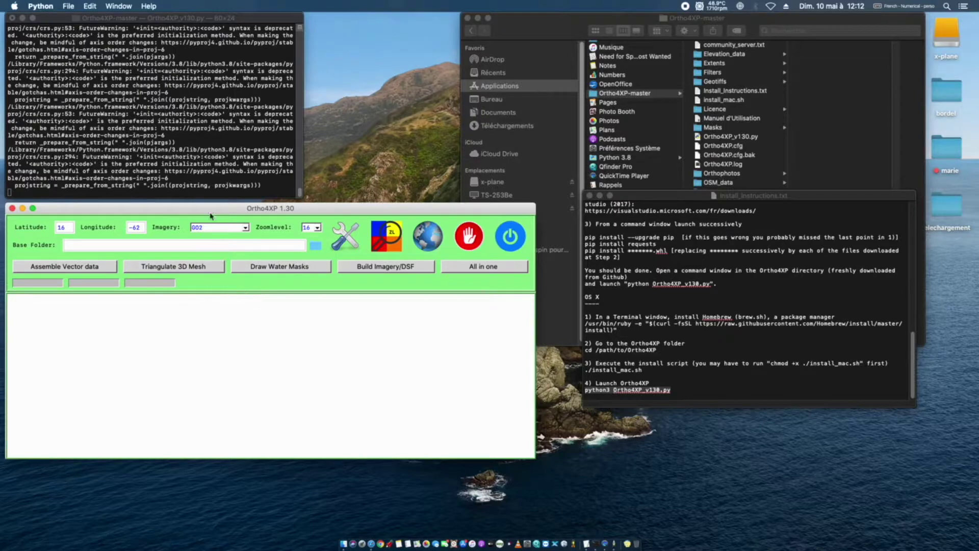
pyautogui.moveTo(192, 209); pyautogui.dragTo(193, 32)
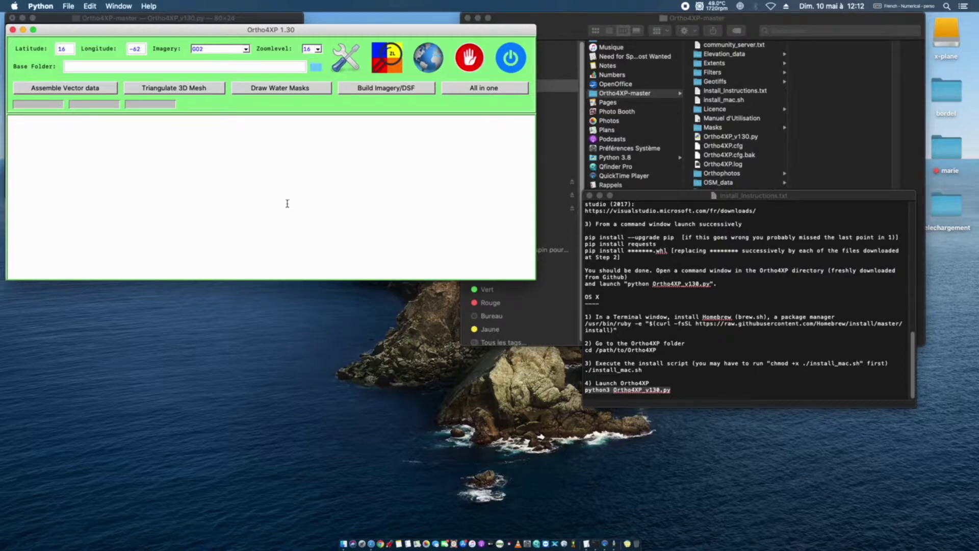
pyautogui.click(629, 199)
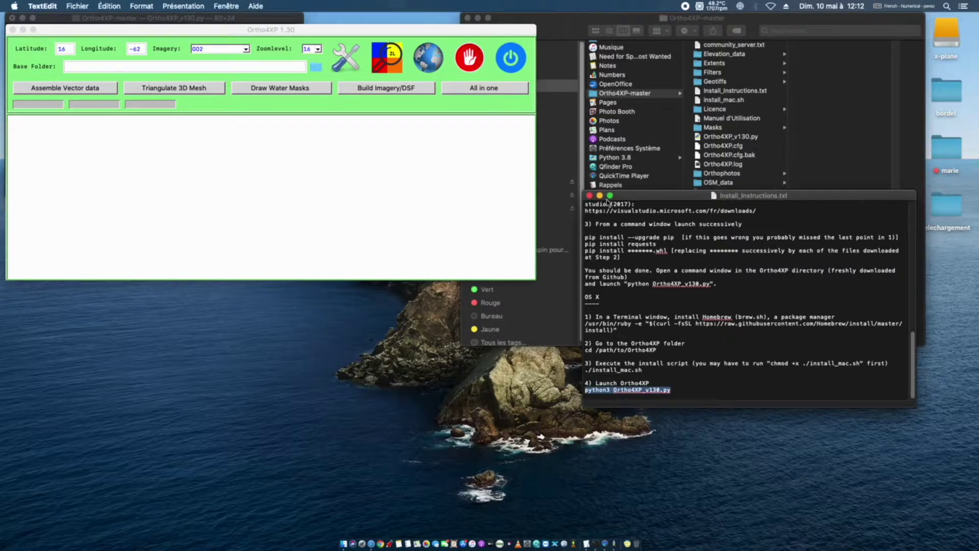
pyautogui.click(590, 196)
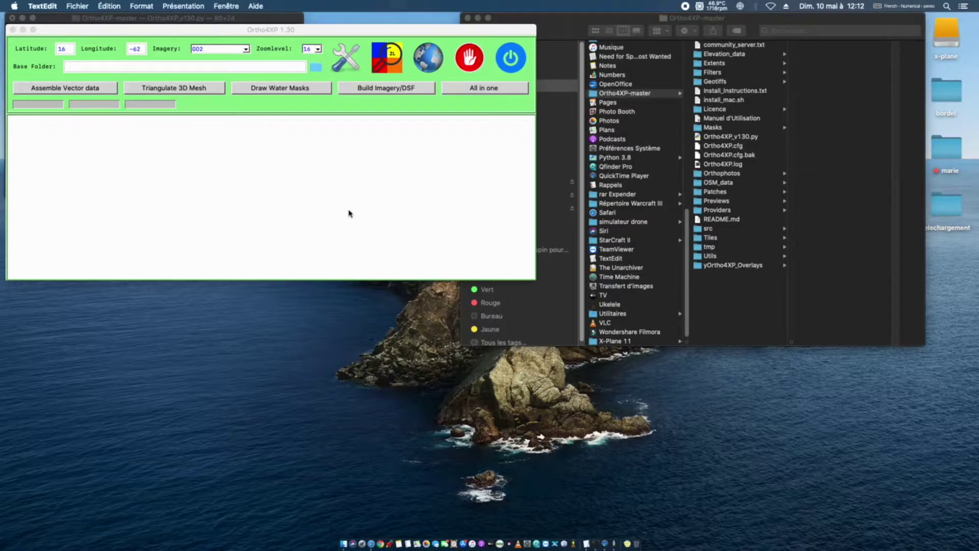
# - Open the Ortho4XP configuration window and clear the existing custom_overlay_src path
pyautogui.click(351, 63)
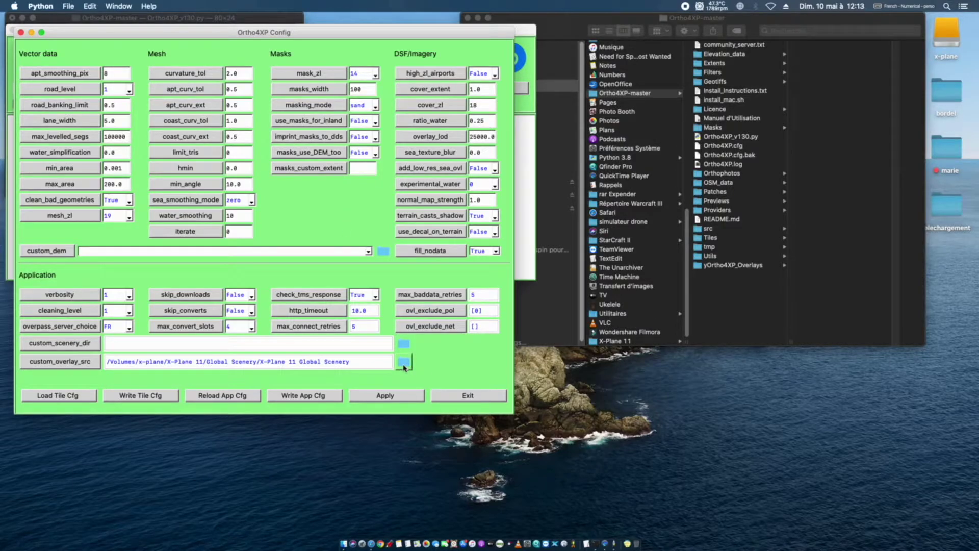
pyautogui.moveTo(361, 362); pyautogui.dragTo(109, 362)
pyautogui.press('BackSpace')
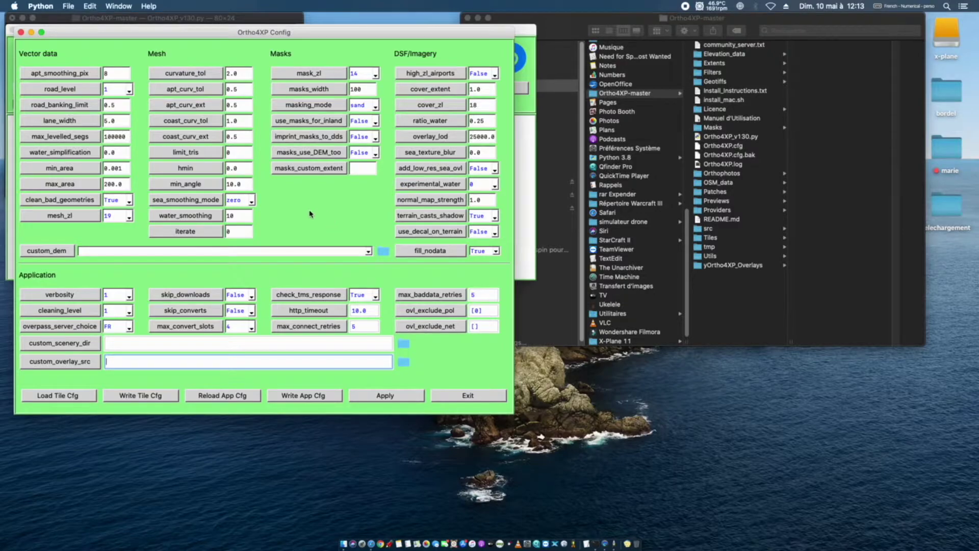
pyautogui.click(131, 327)
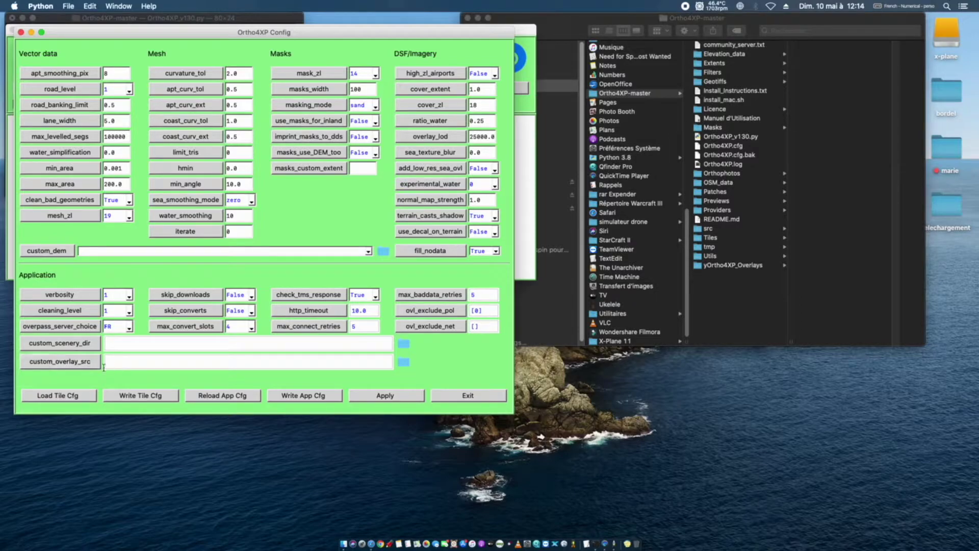
# - Check the hint for custom_overlay_src and set its path to /Applications/X-Plane 11/Global Scenery/X-Plane 11 Global Scenery
pyautogui.click(75, 363)
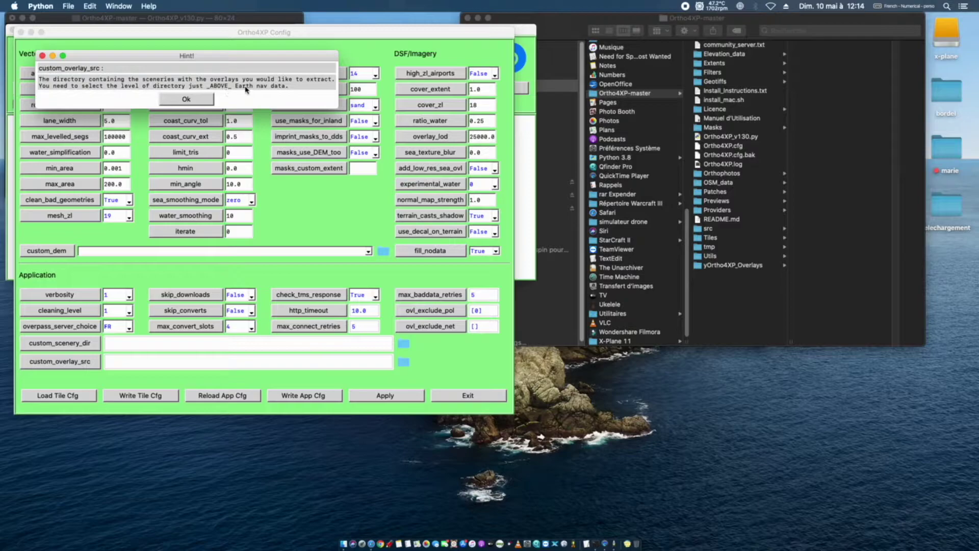
pyautogui.click(180, 99)
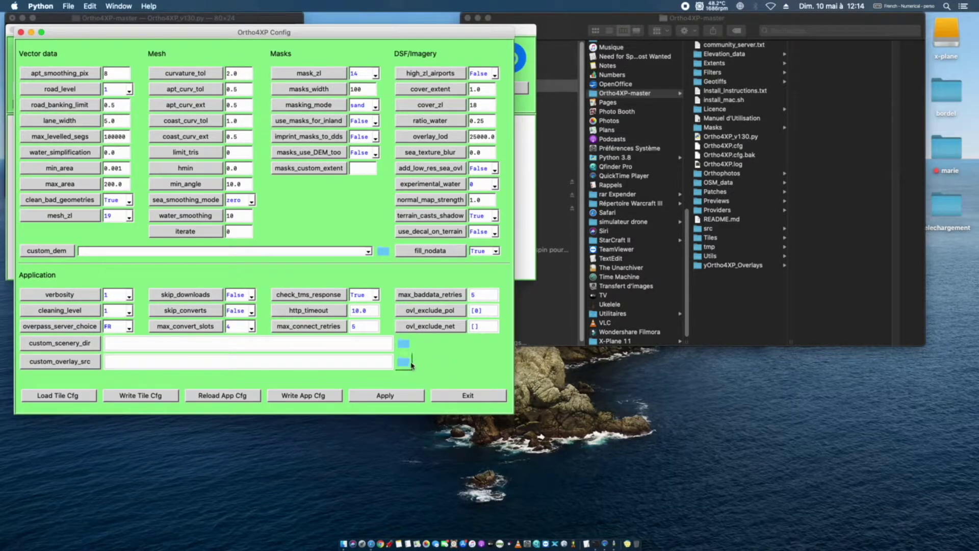
pyautogui.click(408, 366)
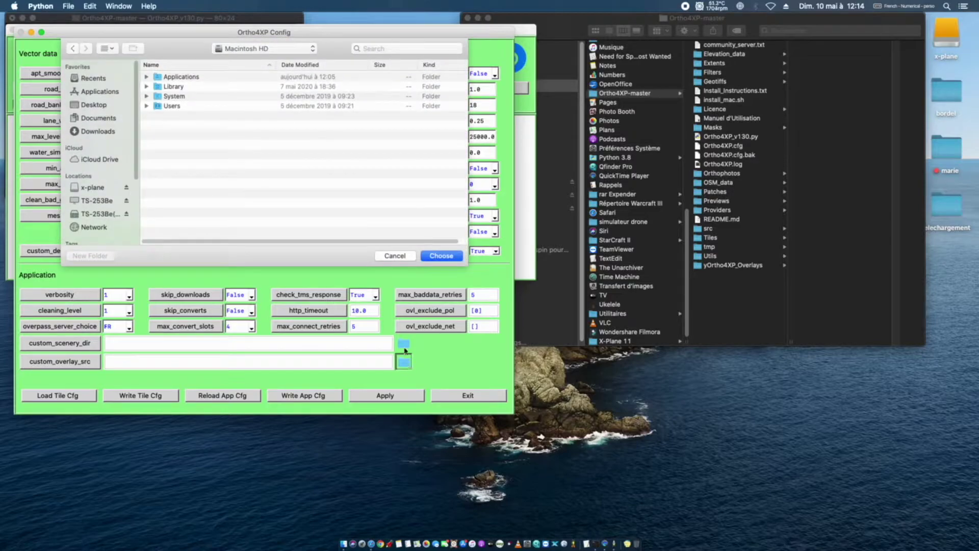
pyautogui.doubleClick(174, 77)
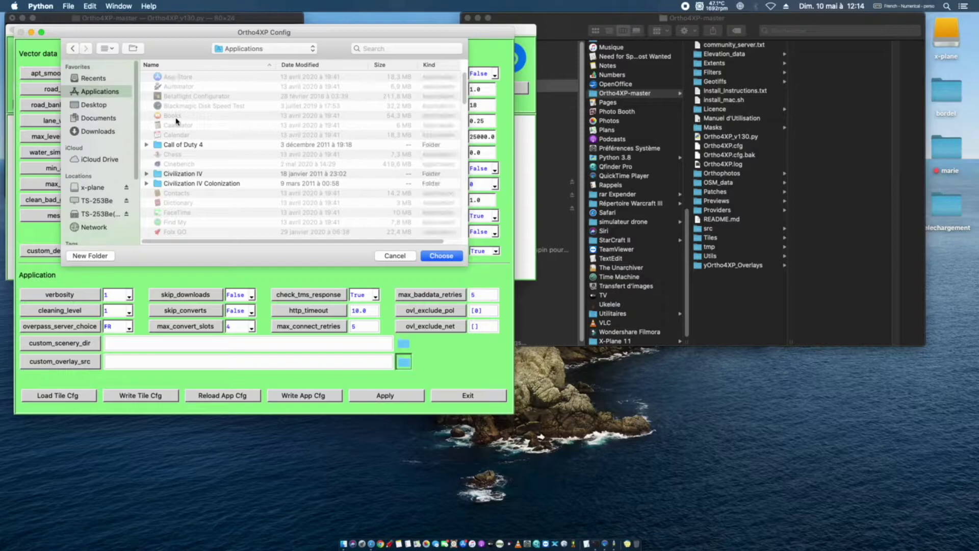
pyautogui.scroll(-10, 187, 128)
pyautogui.doubleClick(172, 233)
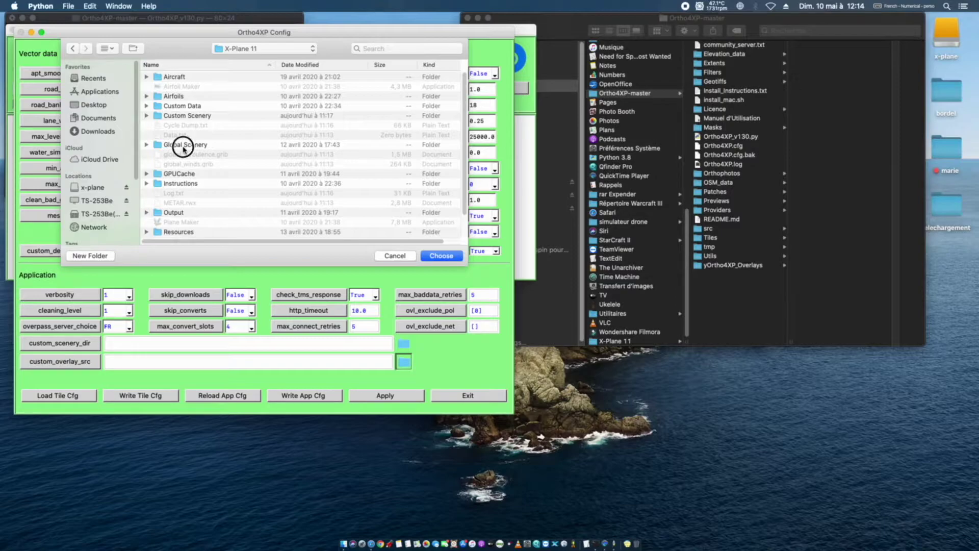
pyautogui.doubleClick(184, 147)
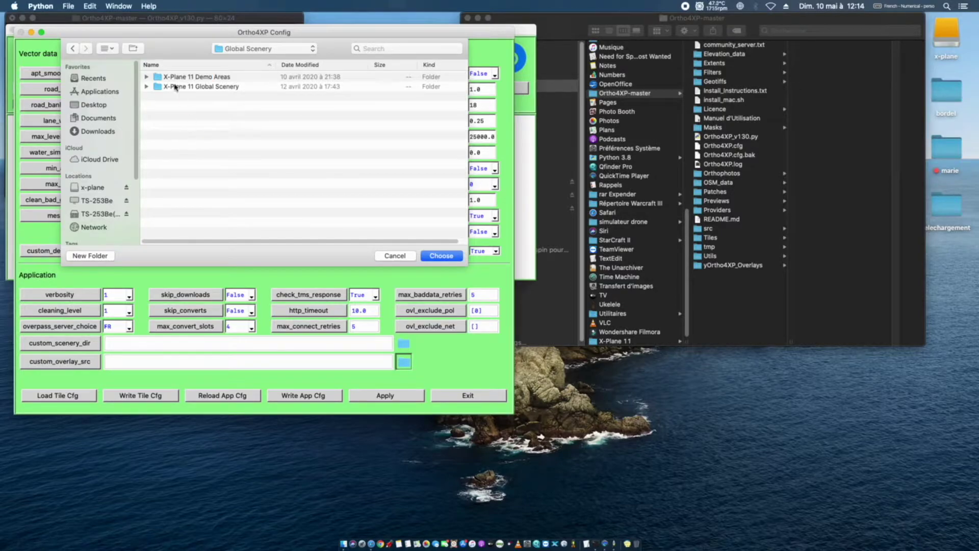
pyautogui.doubleClick(204, 88)
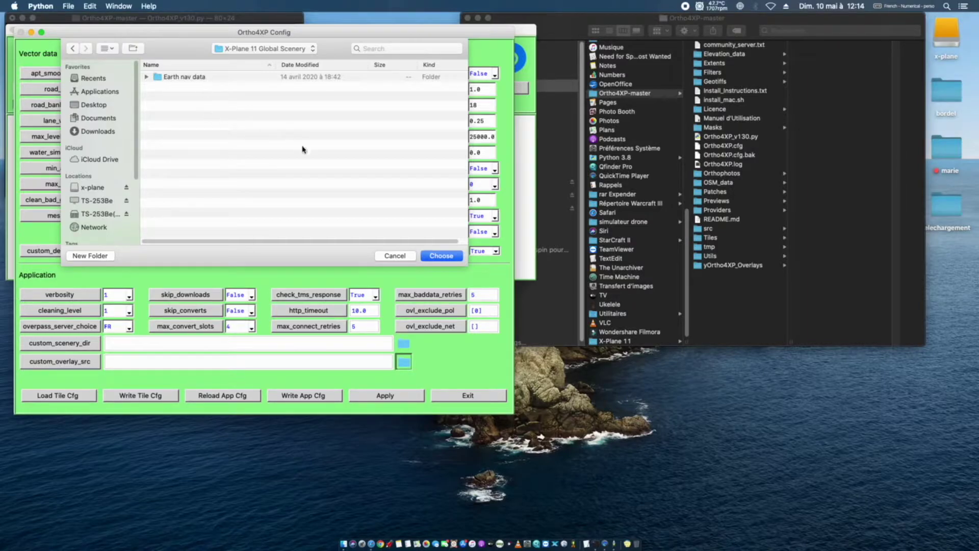
pyautogui.click(434, 256)
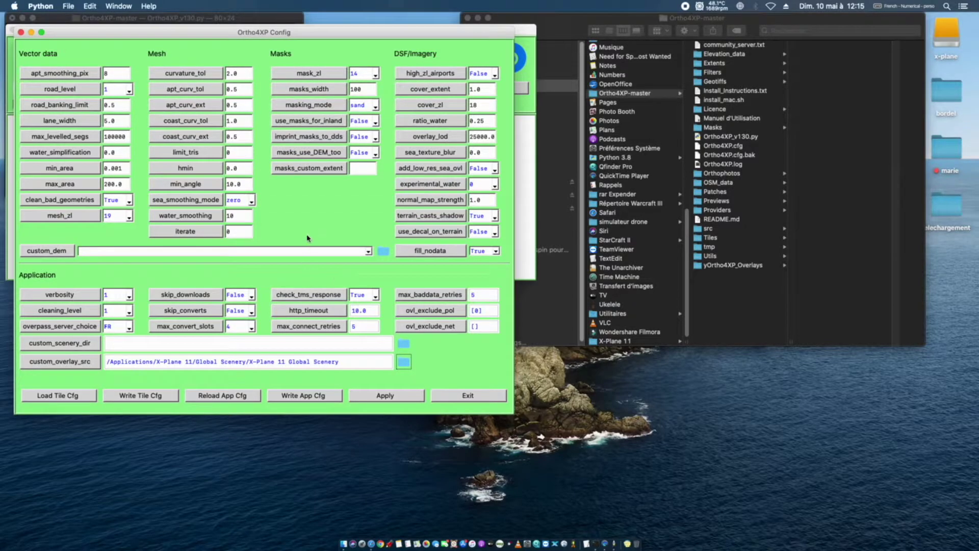
# - Apply the configuration changes and write them to the application configuration file
pyautogui.click(300, 396)
pyautogui.click(383, 398)
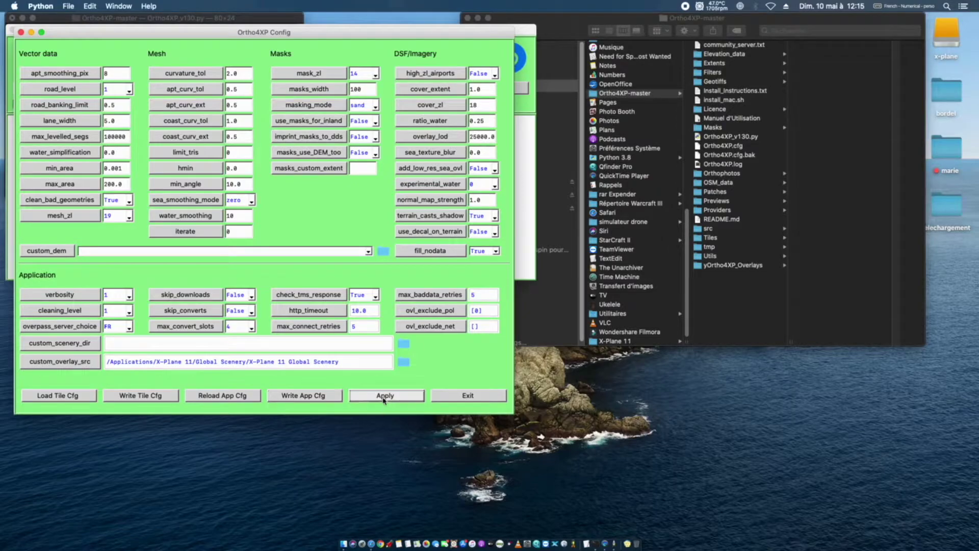
pyautogui.click(303, 401)
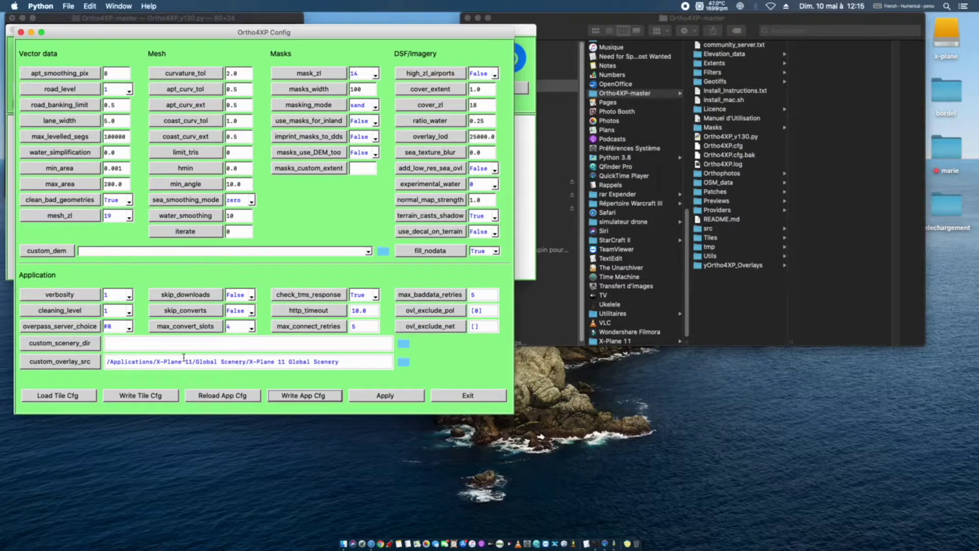
# - Read the hint explaining custom_scenery_dir and exit the Ortho4XP configuration window
pyautogui.moveTo(271, 31); pyautogui.dragTo(358, 79)
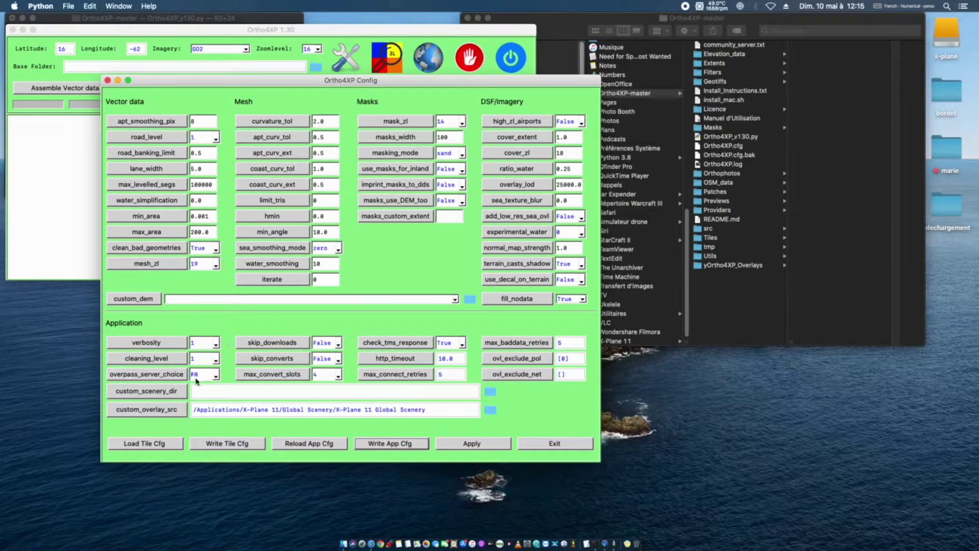
pyautogui.click(167, 396)
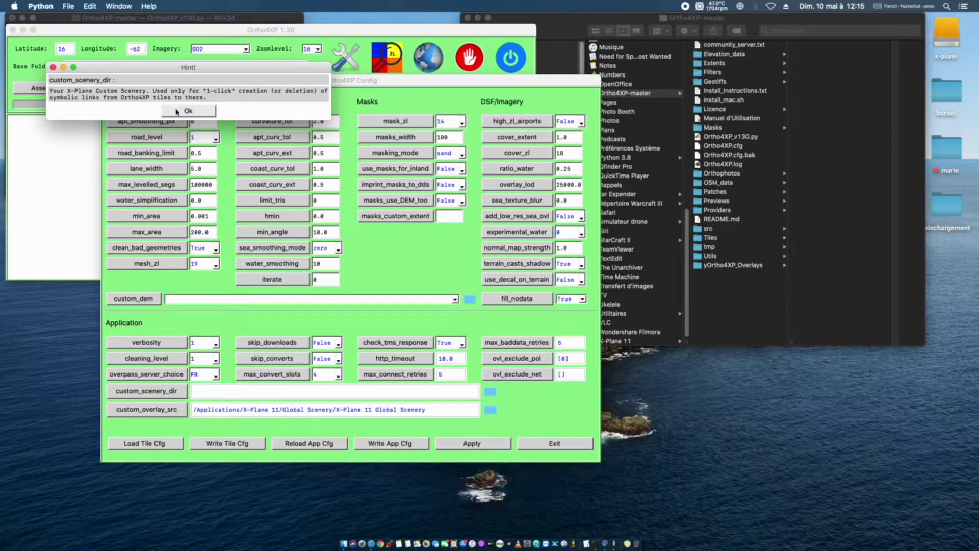
pyautogui.click(194, 111)
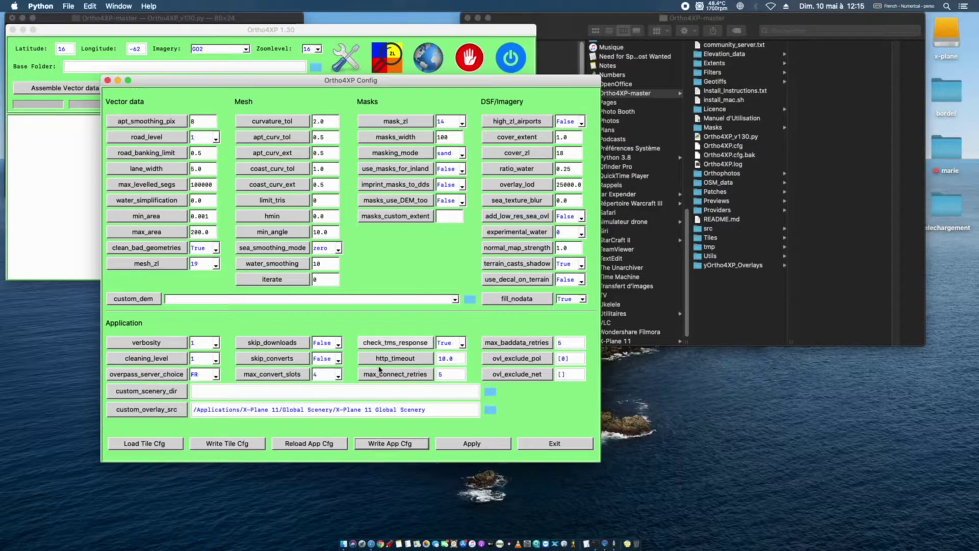
pyautogui.click(545, 448)
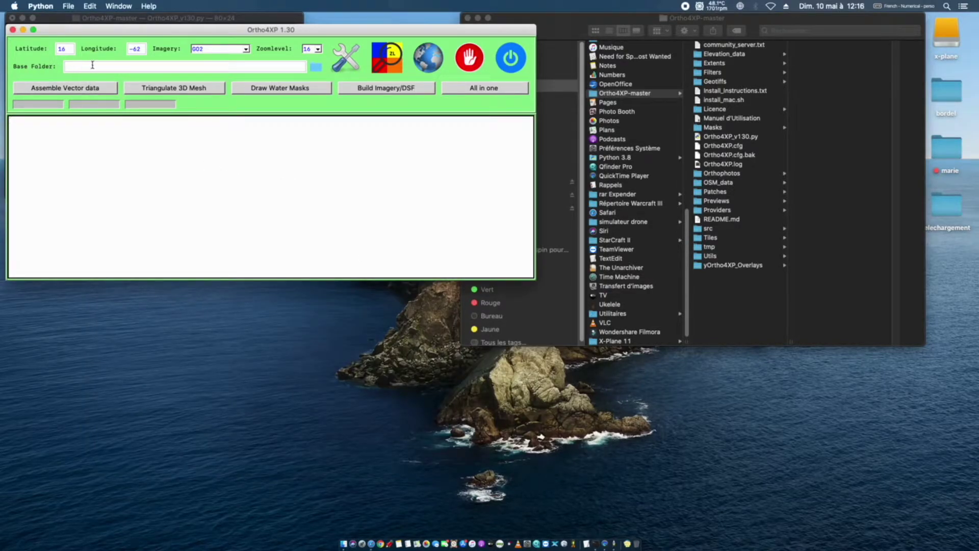
# - Open the tile map, make the Atlantic tile +13-056 the active tile, and close the map
pyautogui.click(316, 67)
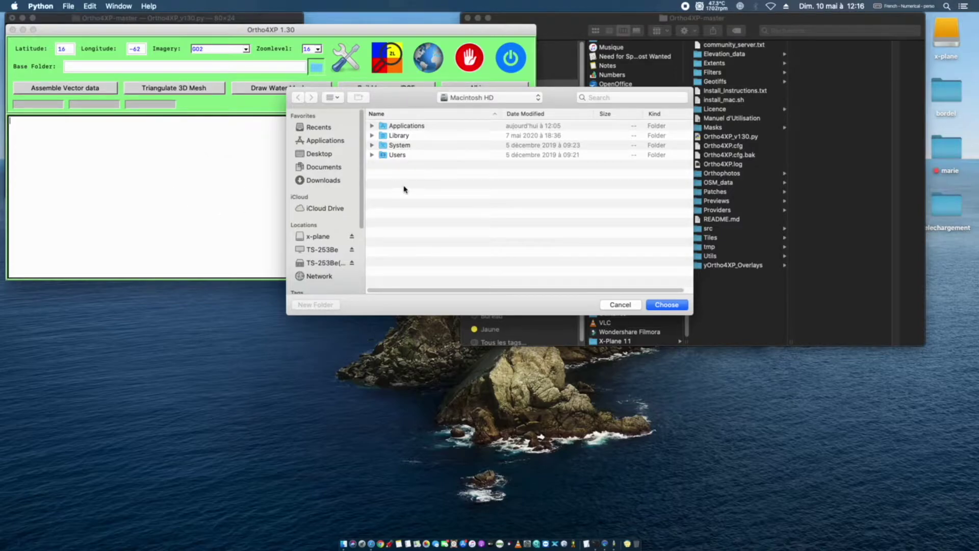
pyautogui.click(619, 305)
pyautogui.click(416, 68)
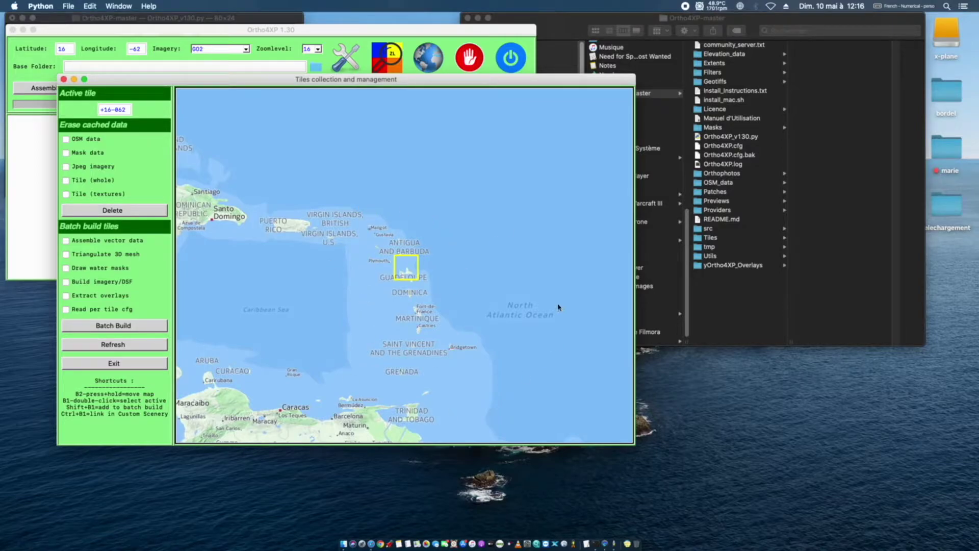
pyautogui.doubleClick(377, 231)
pyautogui.doubleClick(220, 290)
pyautogui.doubleClick(535, 336)
pyautogui.click(64, 79)
# - Set the base folder to /Volumes/x-plane/X-Plane 11/Custom Scenery/ on the external volume
pyautogui.click(318, 68)
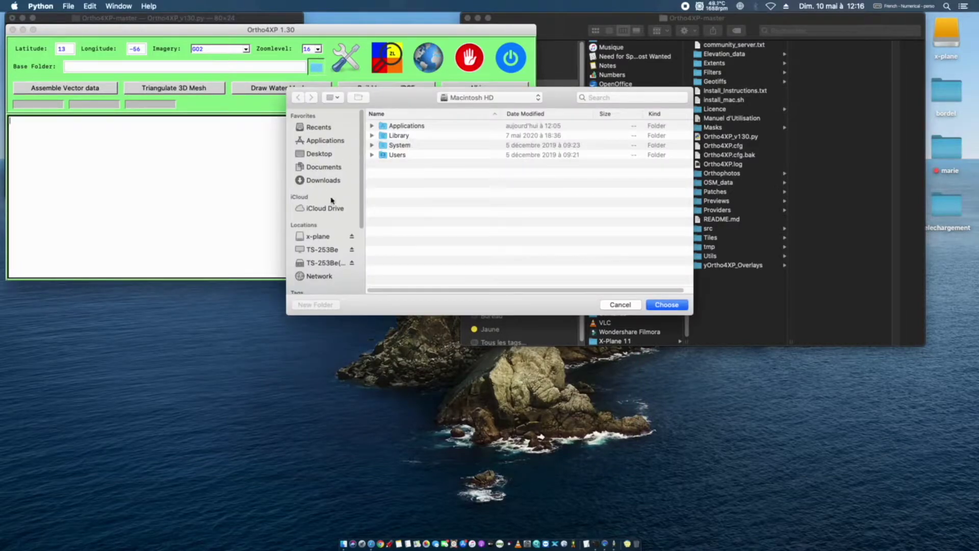
pyautogui.click(317, 238)
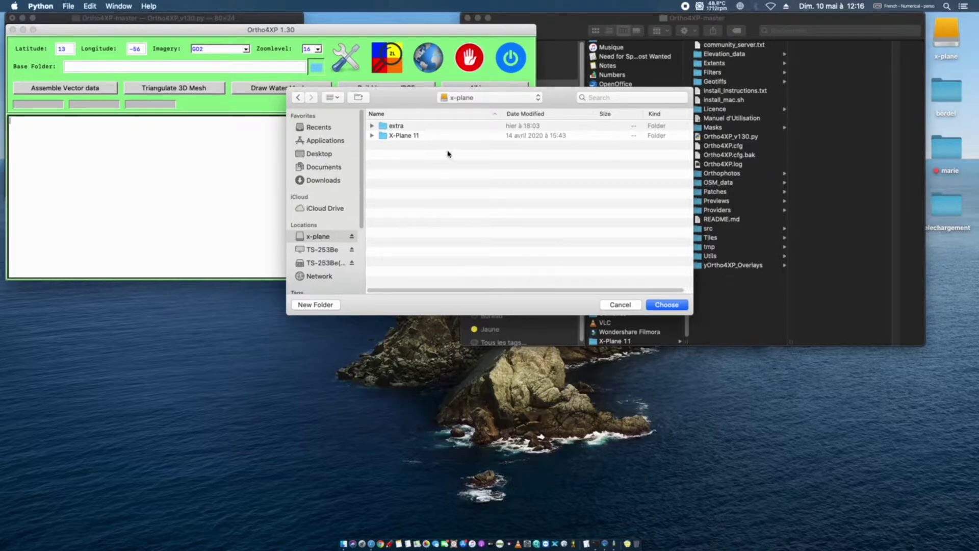
pyautogui.doubleClick(406, 137)
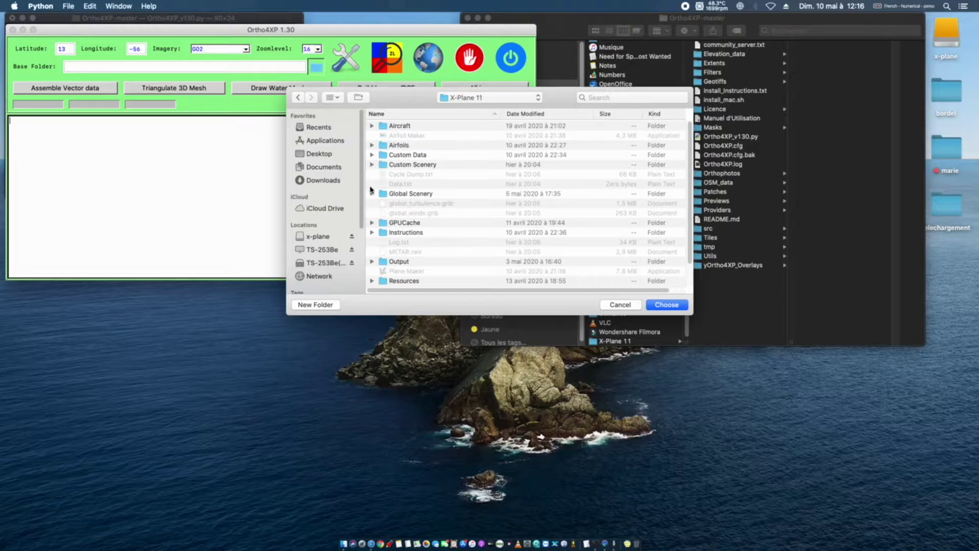
pyautogui.doubleClick(406, 166)
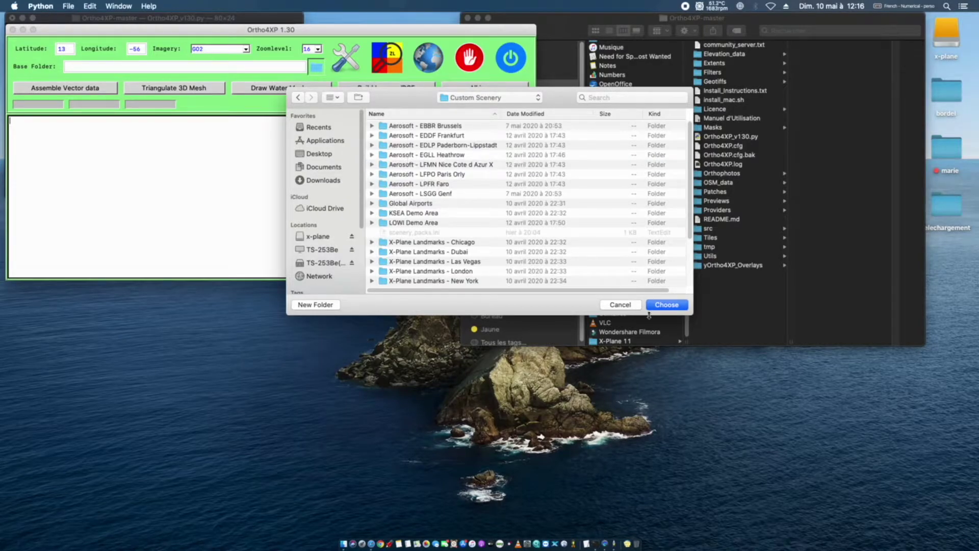
pyautogui.scroll(-5, 326, 204)
pyautogui.scroll(-4, 446, 209)
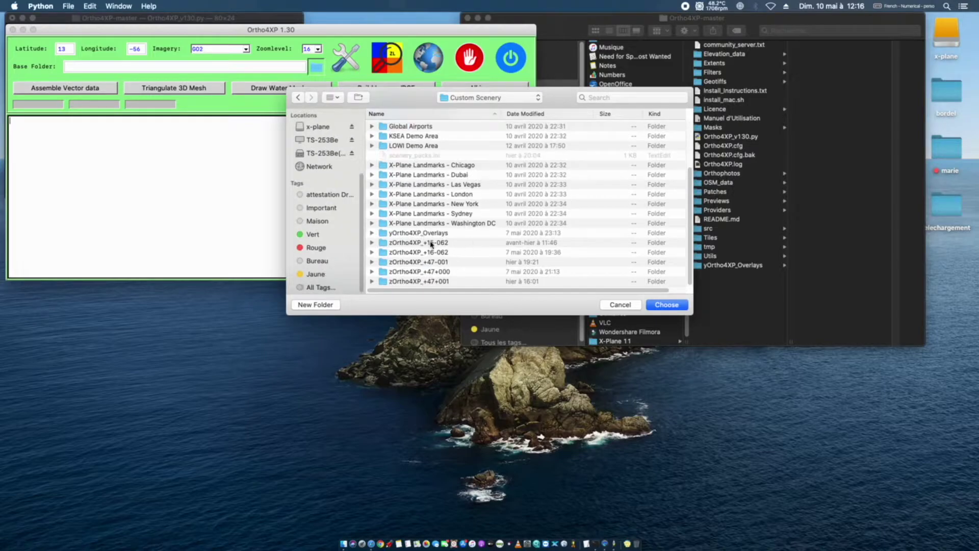
pyautogui.click(667, 305)
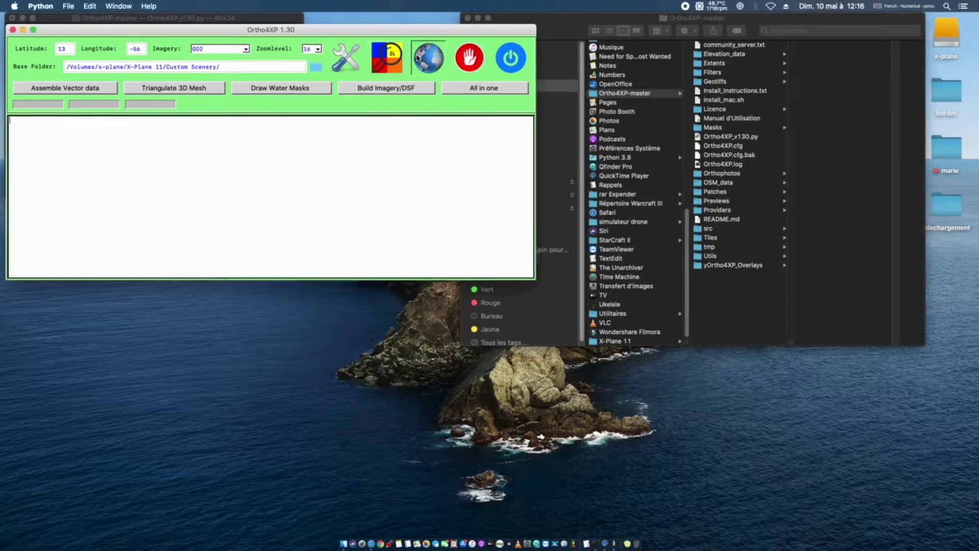
# - Examine the already built tiles around Guadeloupe on the tile map and close the map
pyautogui.click(417, 57)
pyautogui.moveTo(251, 277); pyautogui.dragTo(416, 277)
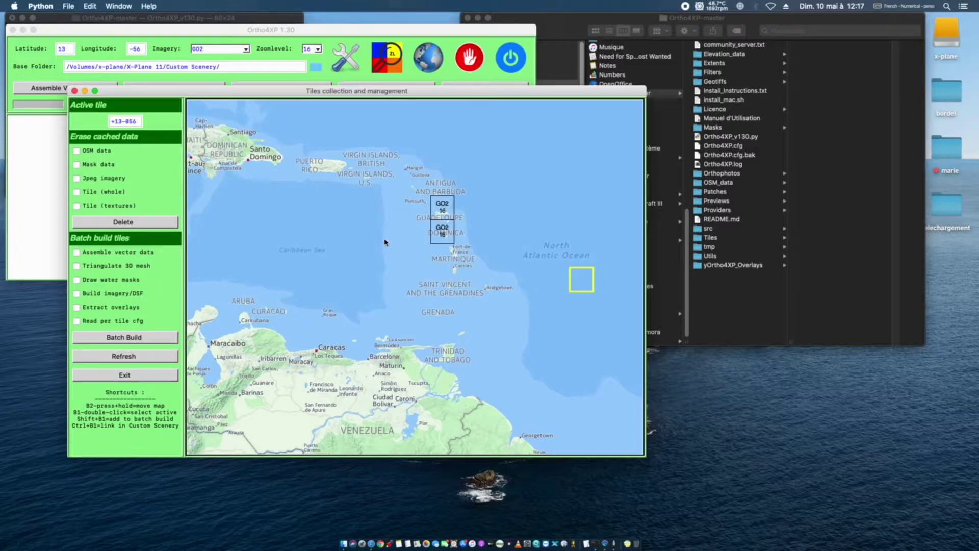
pyautogui.click(75, 91)
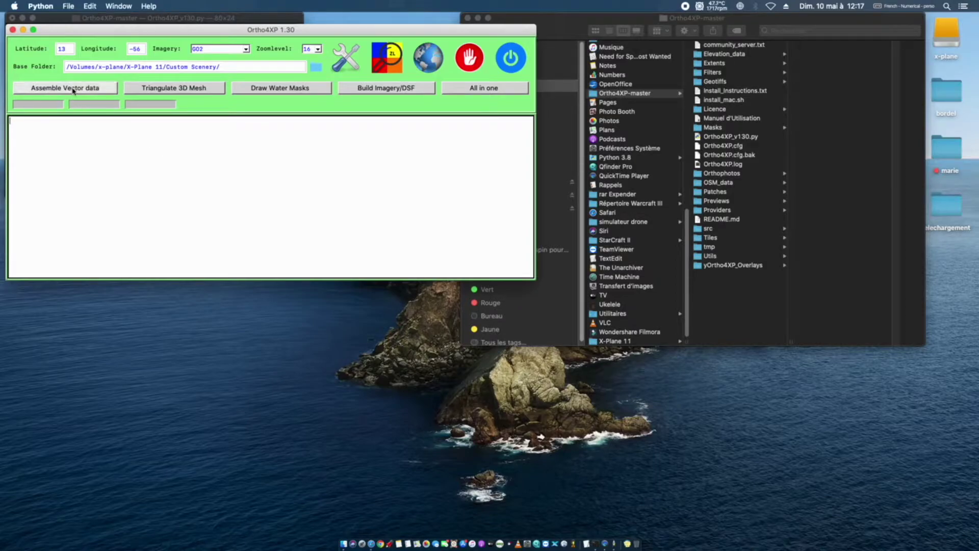
# - Set the base folder to /Applications/X-Plane 11/Custom Scenery/
pyautogui.click(316, 67)
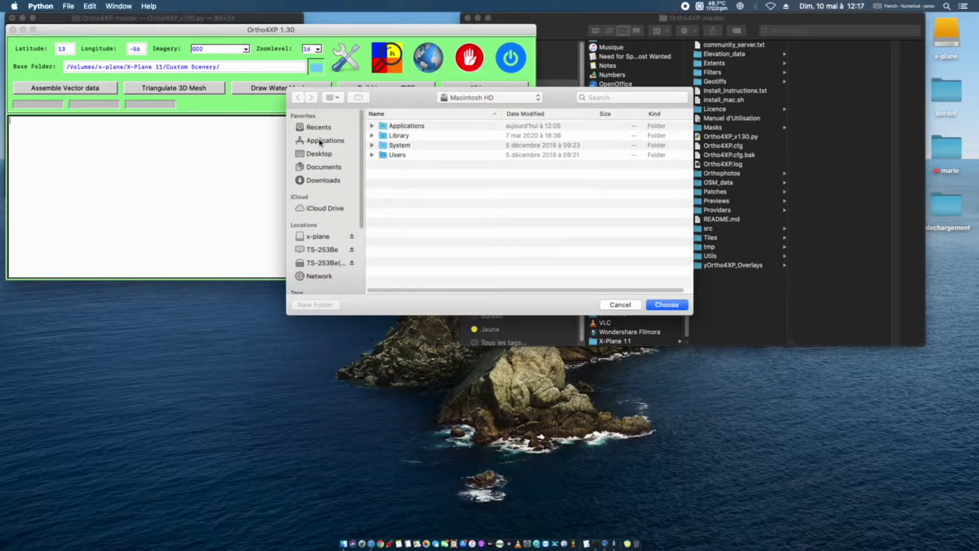
pyautogui.click(321, 141)
pyautogui.scroll(-10, 438, 211)
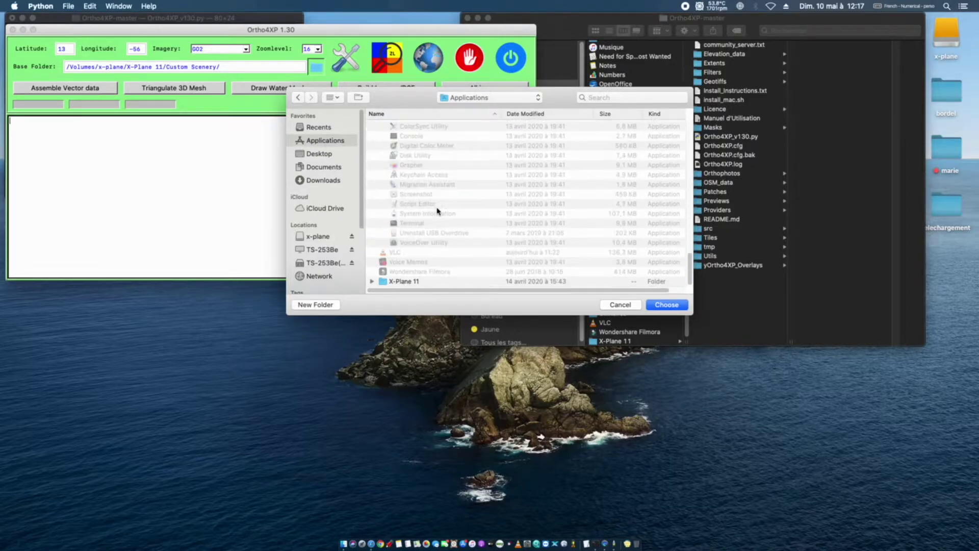
pyautogui.doubleClick(401, 282)
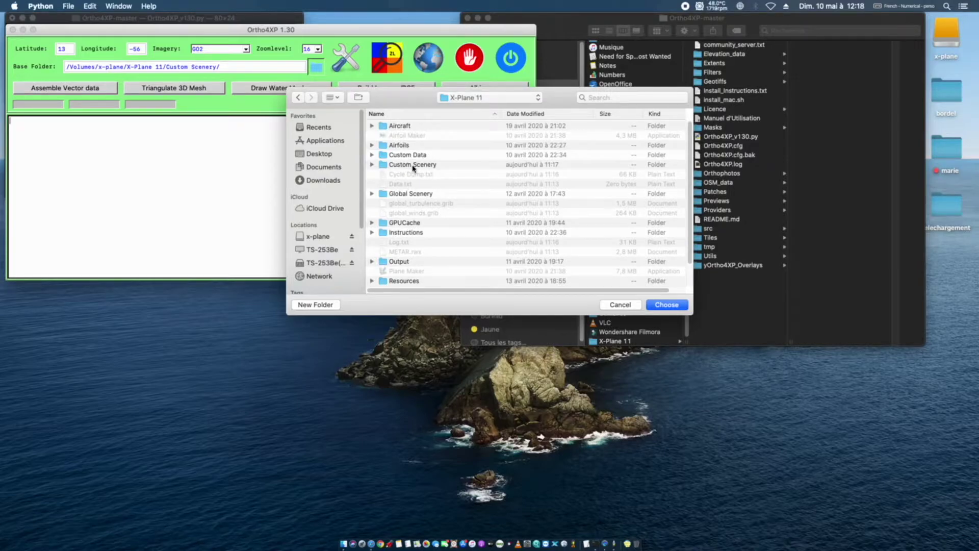
pyautogui.doubleClick(413, 166)
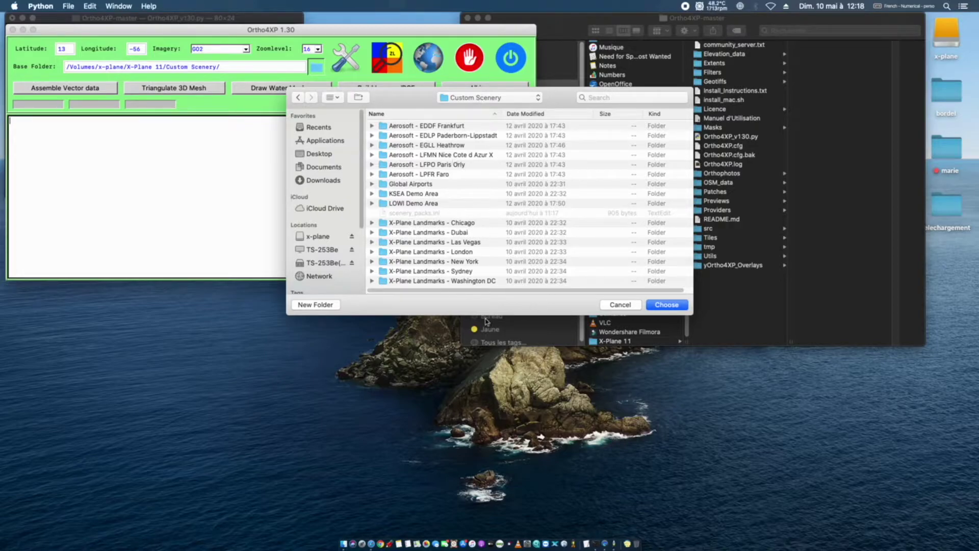
pyautogui.click(654, 306)
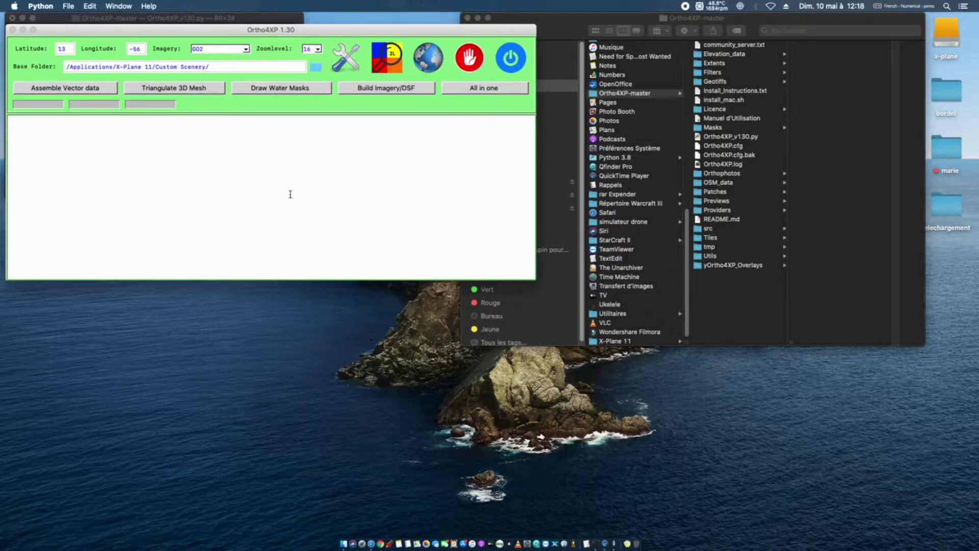
# - Review the available imagery sources and zoom levels, keeping the zoom level at 16
pyautogui.click(272, 182)
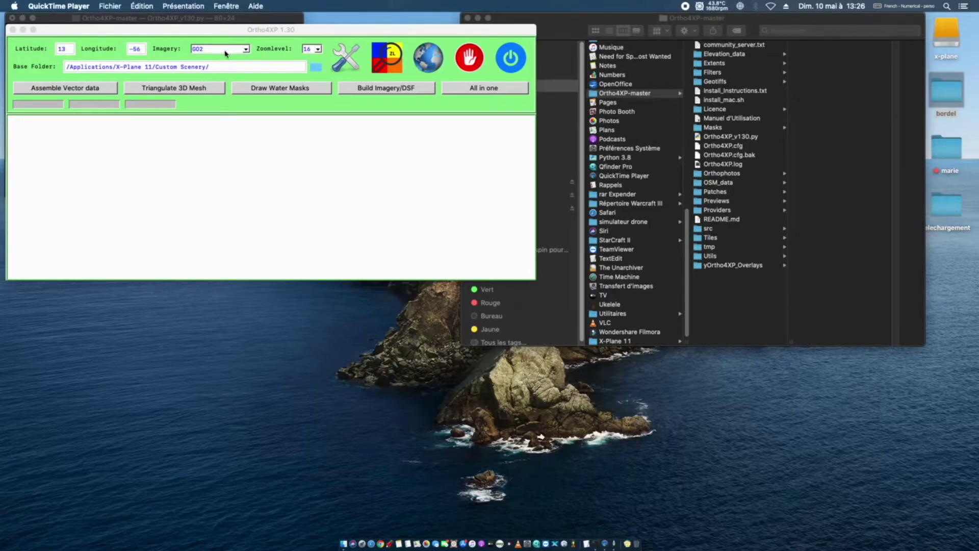
pyautogui.click(246, 49)
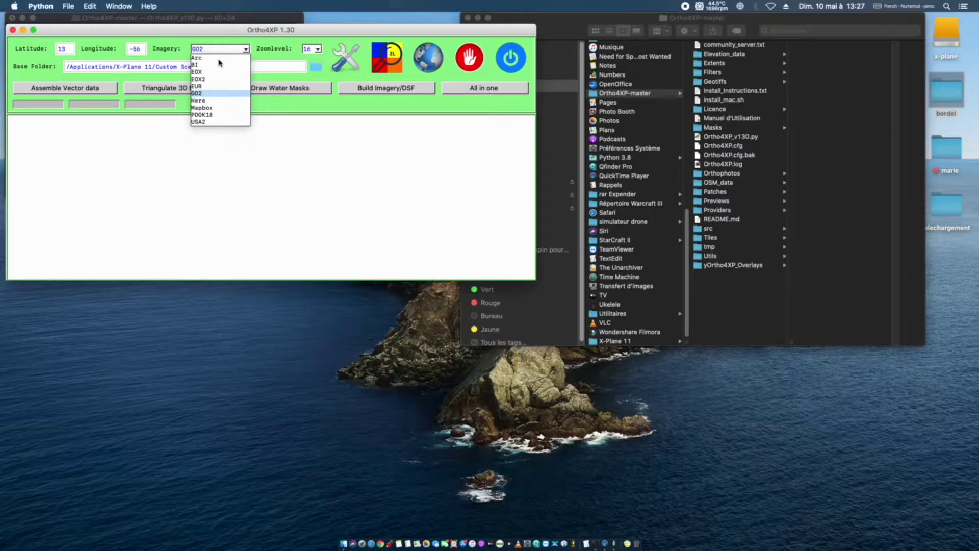
pyautogui.click(317, 50)
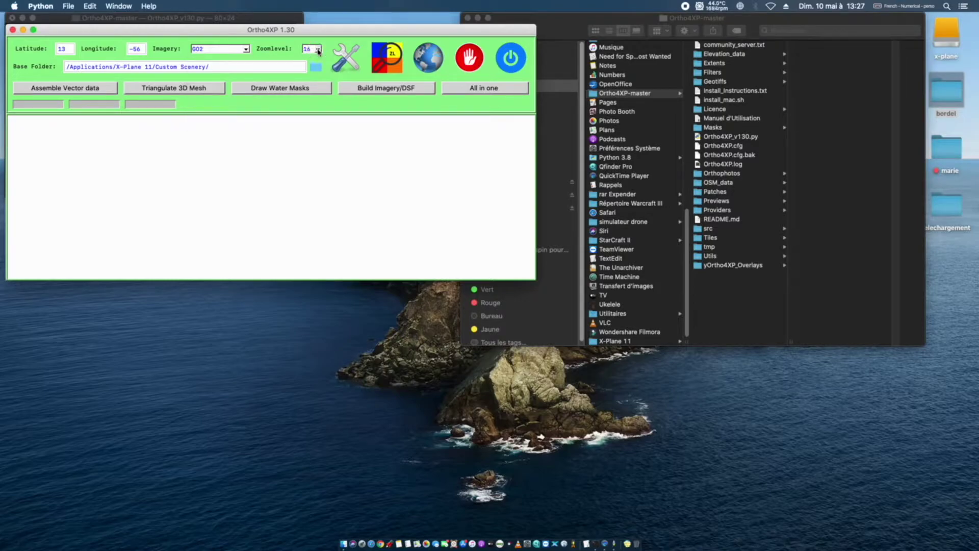
pyautogui.click(317, 50)
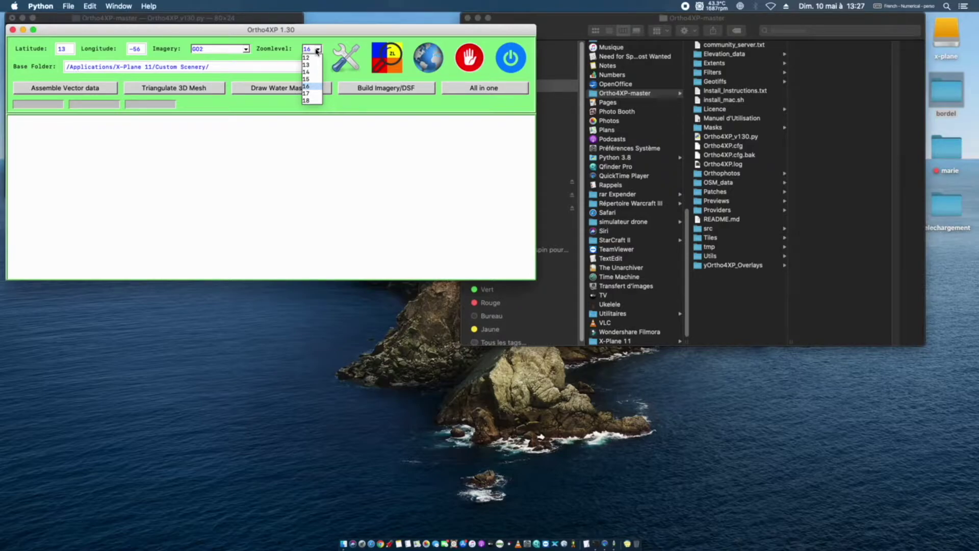
pyautogui.click(310, 87)
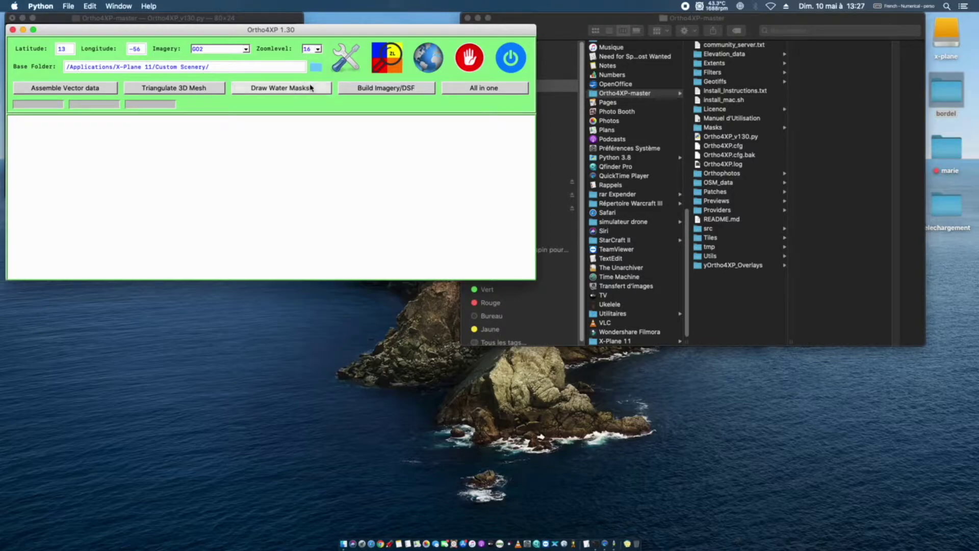
# - Try zoom levels 17 and 18 for the tile imagery and return the zoom level to 16
pyautogui.click(320, 50)
pyautogui.click(309, 97)
pyautogui.click(318, 50)
pyautogui.click(314, 104)
pyautogui.click(318, 51)
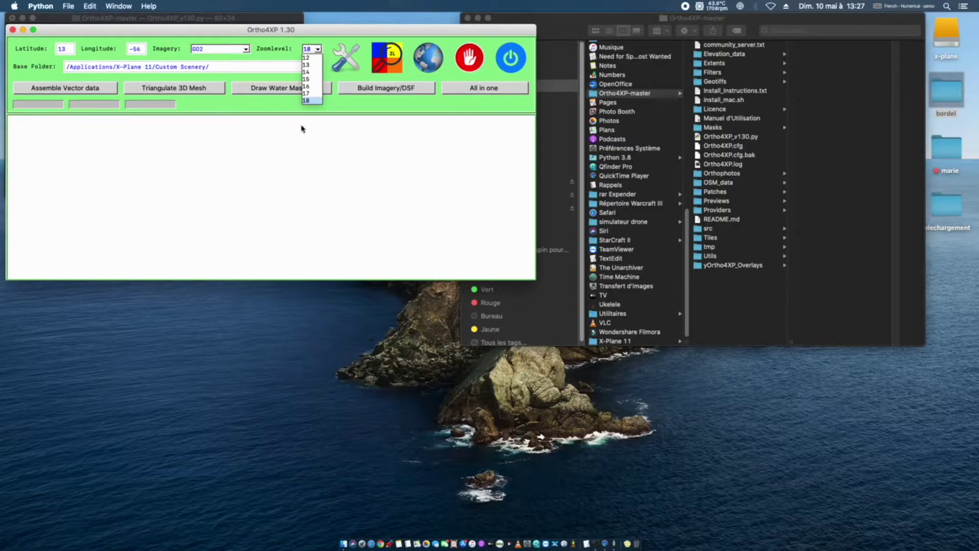
pyautogui.click(307, 86)
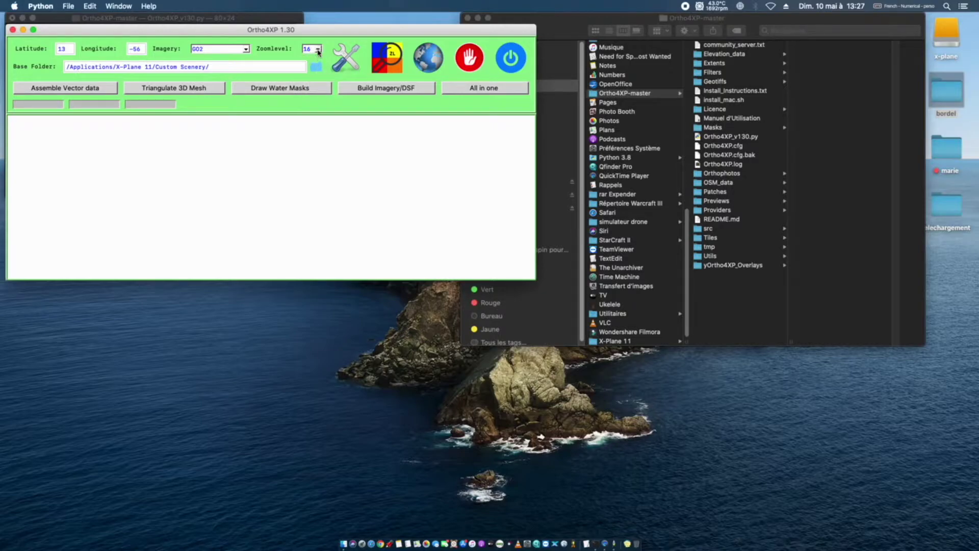
pyautogui.click(318, 50)
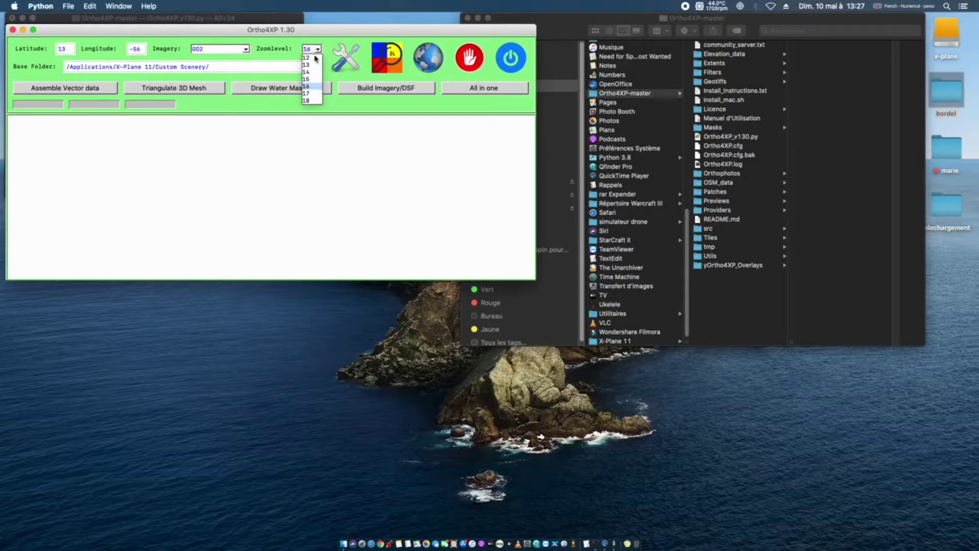
pyautogui.click(308, 94)
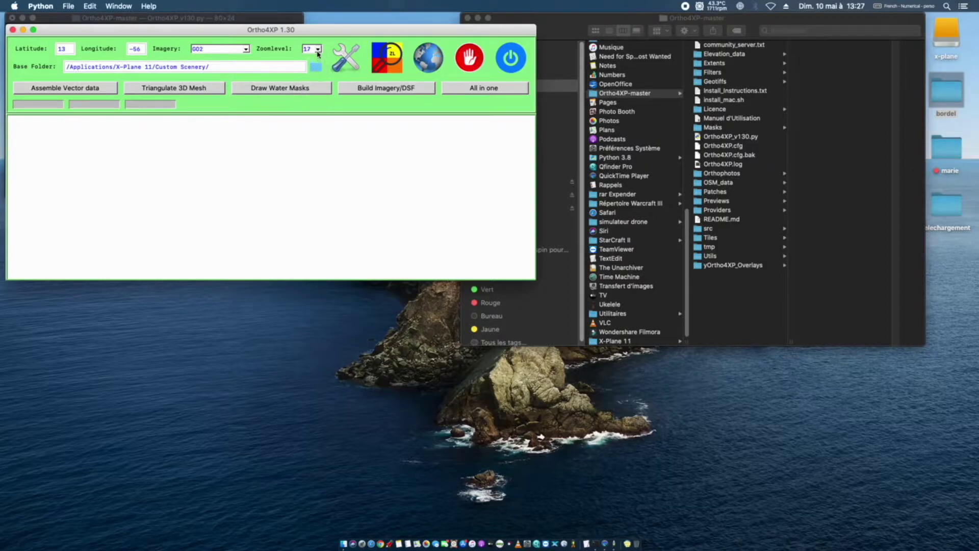
pyautogui.click(318, 49)
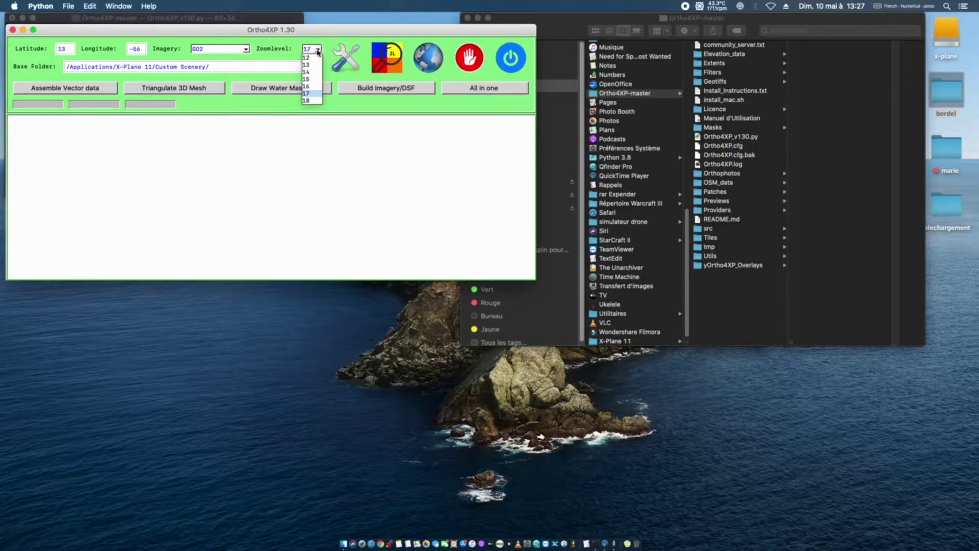
pyautogui.click(308, 101)
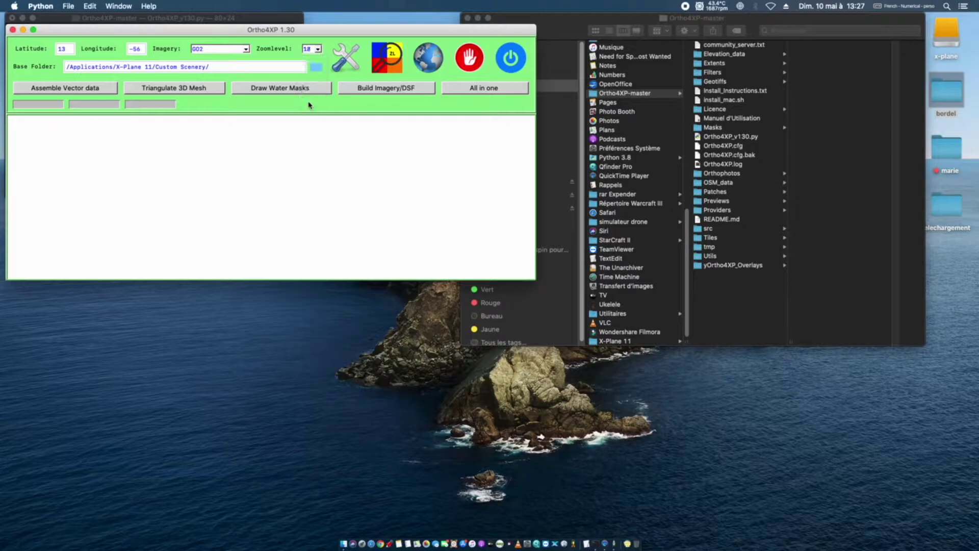
pyautogui.click(319, 49)
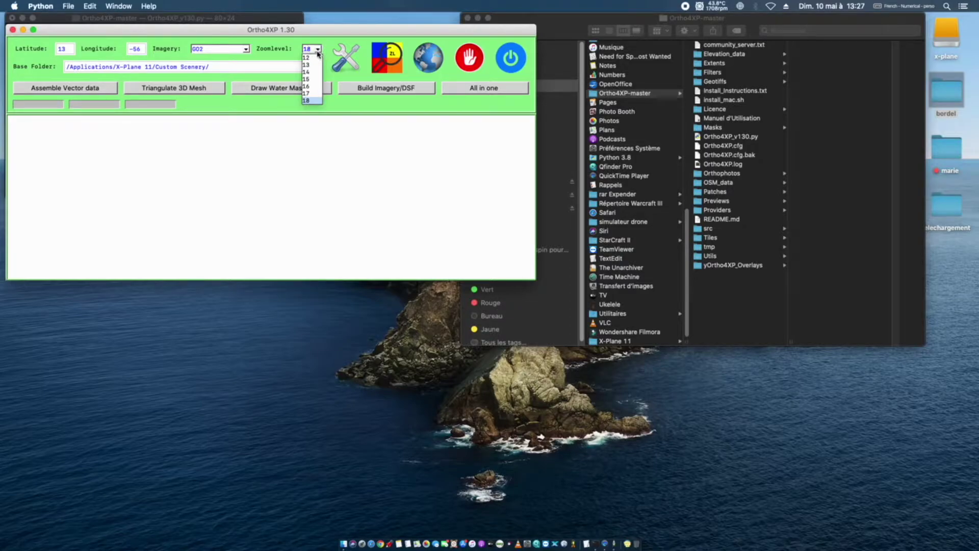
pyautogui.click(308, 85)
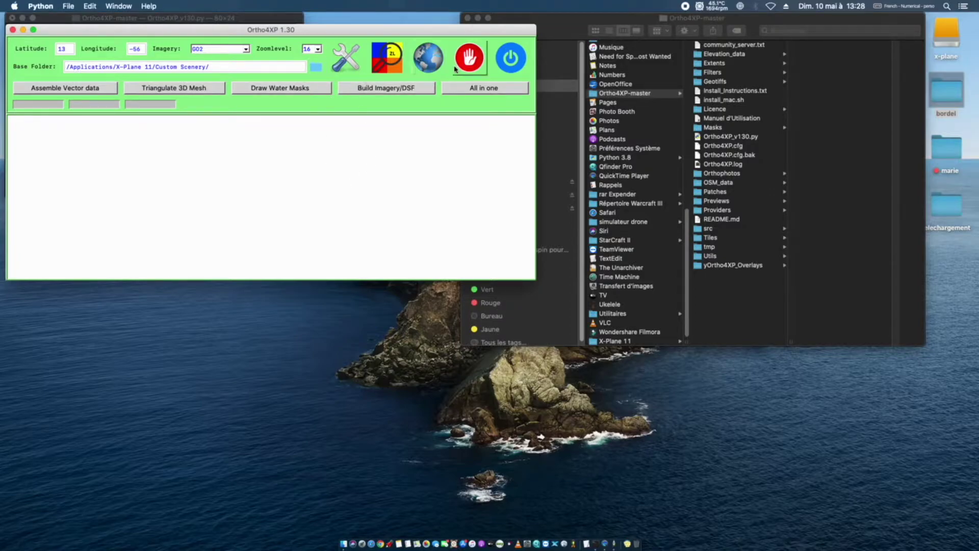
# - Open the tile map and activate the tile covering the Channel Islands off the northwest coast of France
pyautogui.click(438, 61)
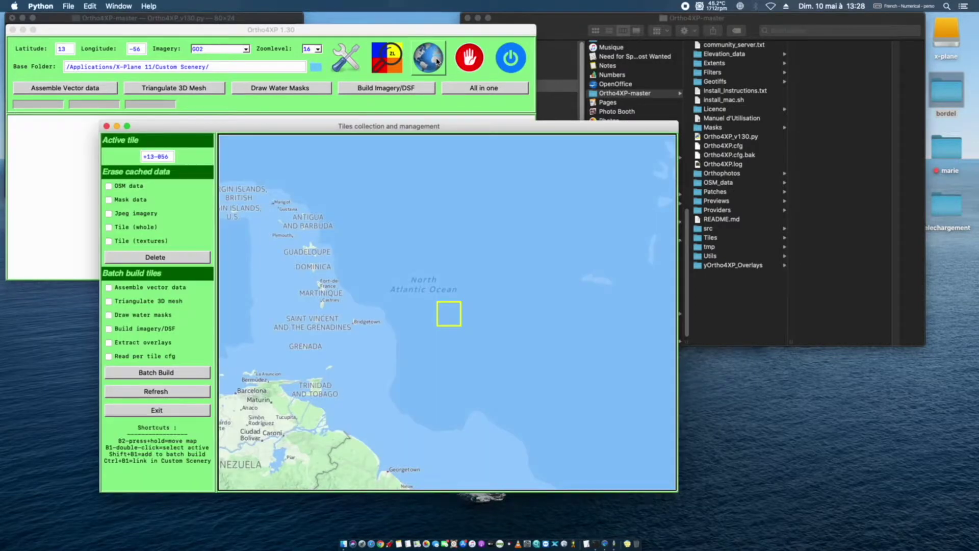
pyautogui.moveTo(397, 245); pyautogui.dragTo(462, 284)
pyautogui.moveTo(388, 262); pyautogui.dragTo(461, 202)
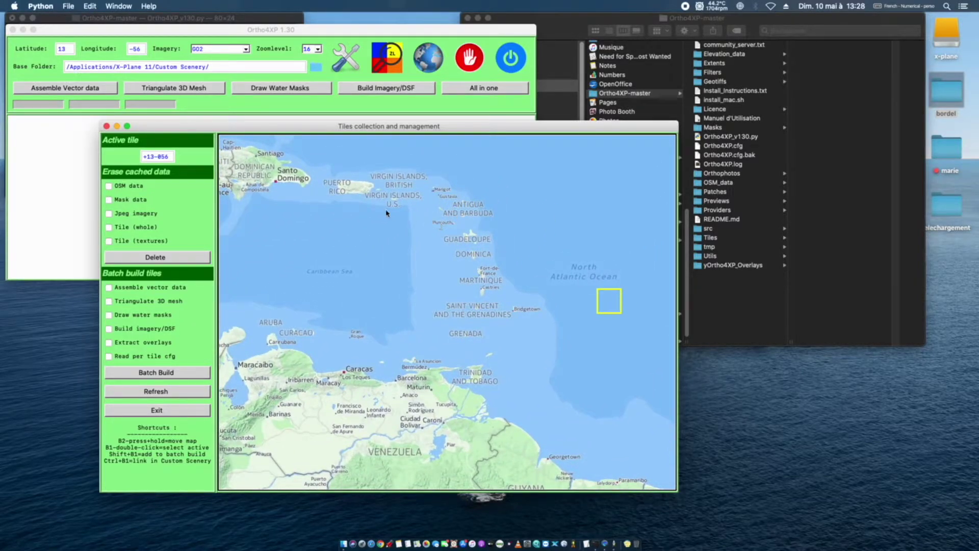
pyautogui.moveTo(491, 191); pyautogui.dragTo(260, 296)
pyautogui.moveTo(599, 204); pyautogui.dragTo(338, 299)
pyautogui.moveTo(606, 192); pyautogui.dragTo(204, 316)
pyautogui.moveTo(507, 228); pyautogui.dragTo(209, 326)
pyautogui.moveTo(444, 227); pyautogui.dragTo(379, 381)
pyautogui.moveTo(383, 245); pyautogui.dragTo(382, 400)
pyautogui.moveTo(402, 223); pyautogui.dragTo(388, 363)
pyautogui.moveTo(436, 242); pyautogui.dragTo(524, 220)
pyautogui.moveTo(470, 253); pyautogui.dragTo(468, 286)
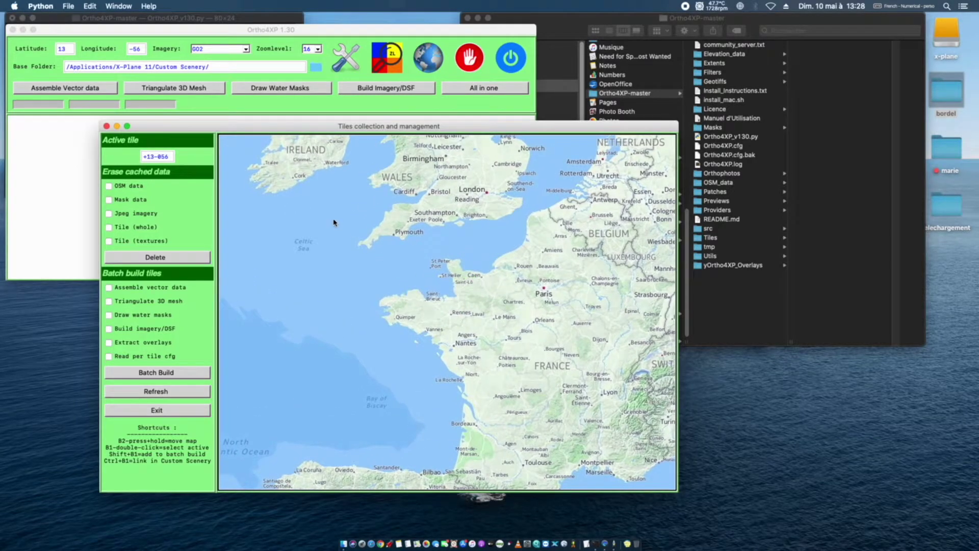
pyautogui.doubleClick(438, 278)
# - Try activating the French tiles +47+001, +47-001 and +47+000 around Tours and Nantes
pyautogui.doubleClick(514, 322)
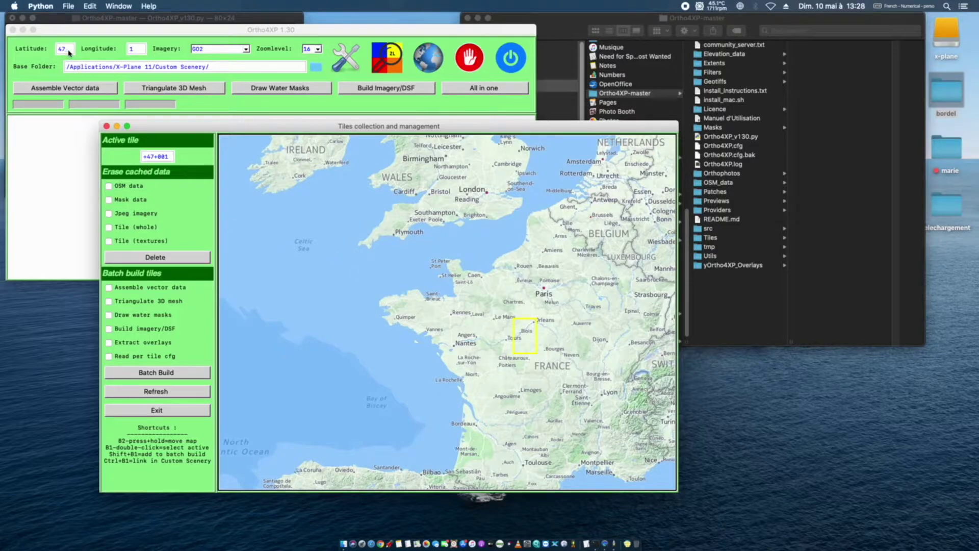
pyautogui.doubleClick(475, 340)
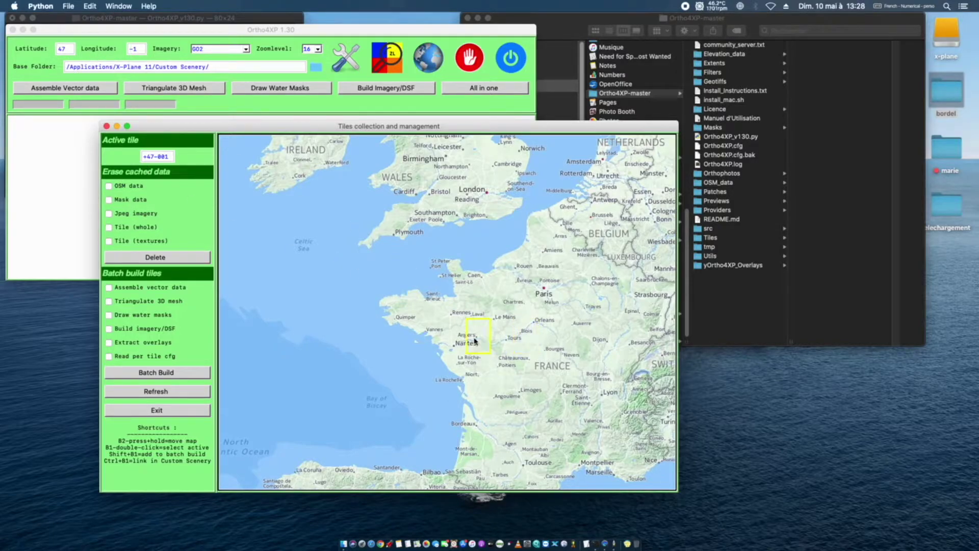
pyautogui.doubleClick(504, 343)
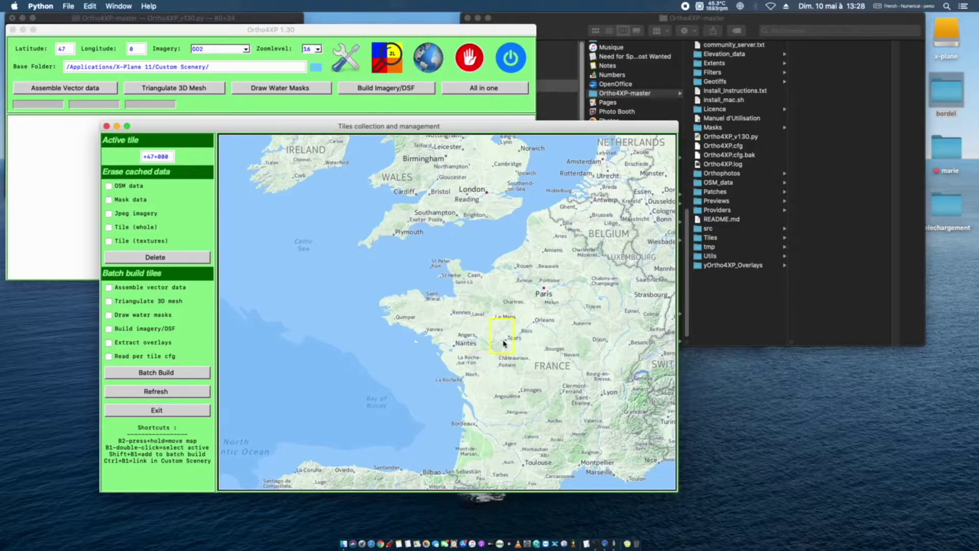
# - Add the Channel Islands tile +49-003 to the batch build and make it the active tile
pyautogui.doubleClick(436, 280)
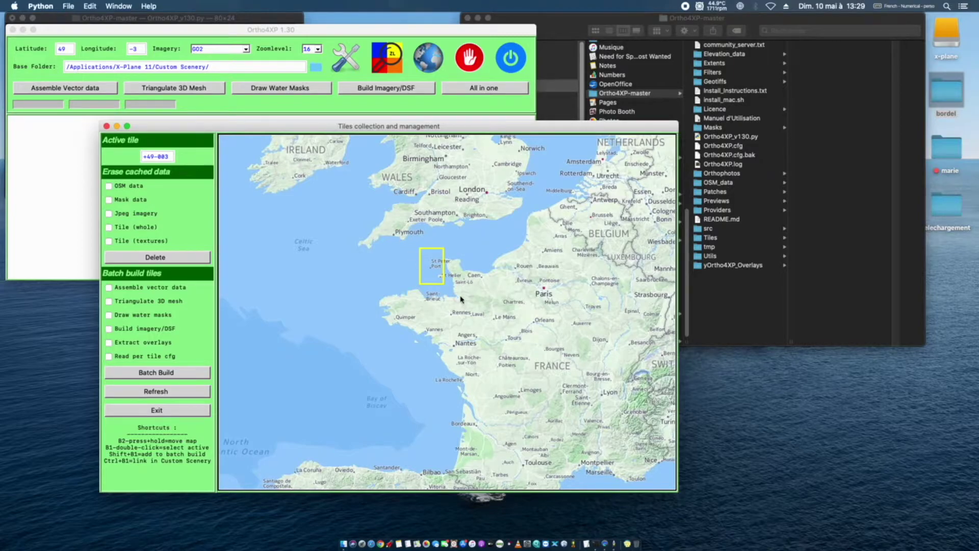
pyautogui.keyDown('shift'); pyautogui.click(433, 268); pyautogui.keyUp('shift')
pyautogui.doubleClick(495, 281)
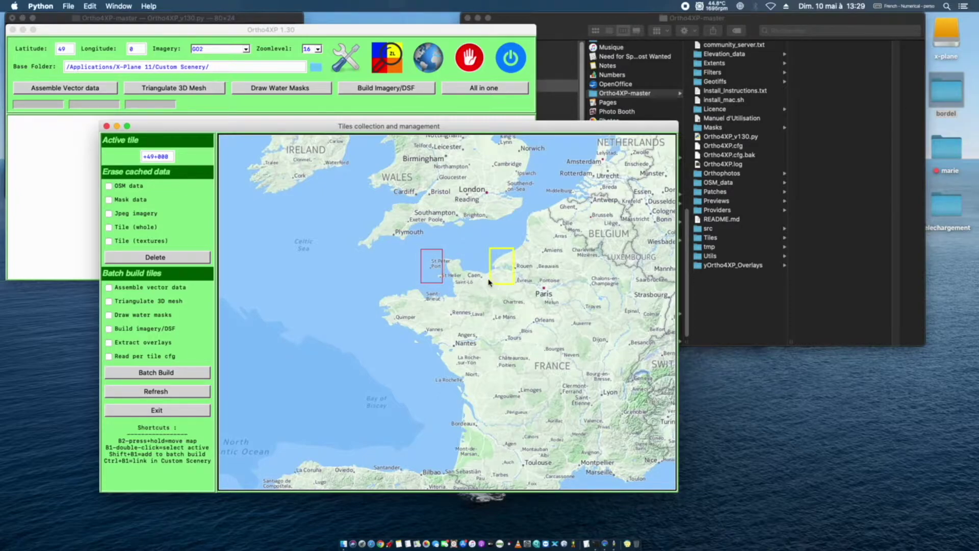
pyautogui.doubleClick(470, 269)
pyautogui.doubleClick(451, 269)
pyautogui.doubleClick(431, 269)
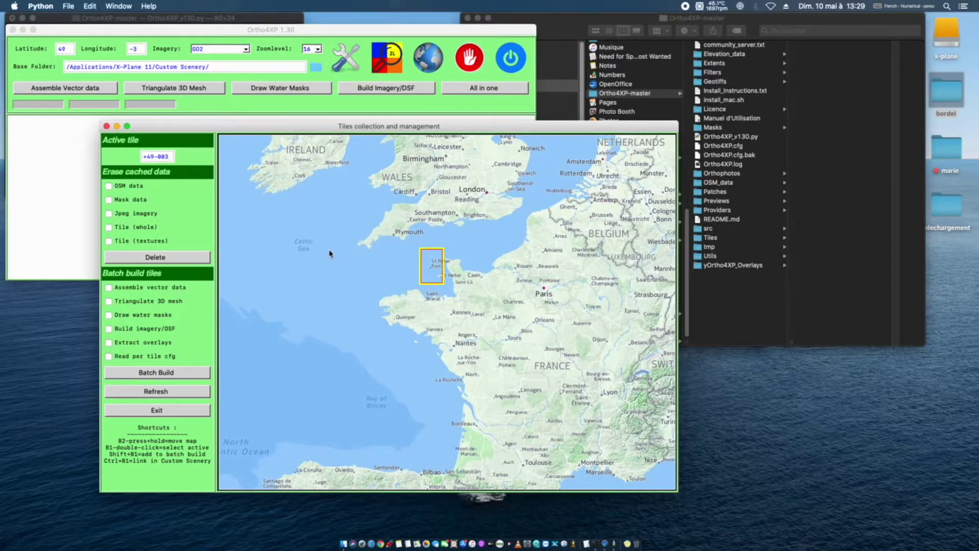
# - Enable vector data assembly, 3D mesh triangulation, water masks, imagery/DSF building and overlay extraction for the batch build
pyautogui.click(109, 289)
pyautogui.click(109, 302)
pyautogui.click(109, 315)
pyautogui.click(109, 329)
pyautogui.click(109, 343)
# - Open the custom zoom level preview for the active tile and preview it with source BI at zoom level 10
pyautogui.click(386, 56)
pyautogui.moveTo(358, 139); pyautogui.dragTo(590, 105)
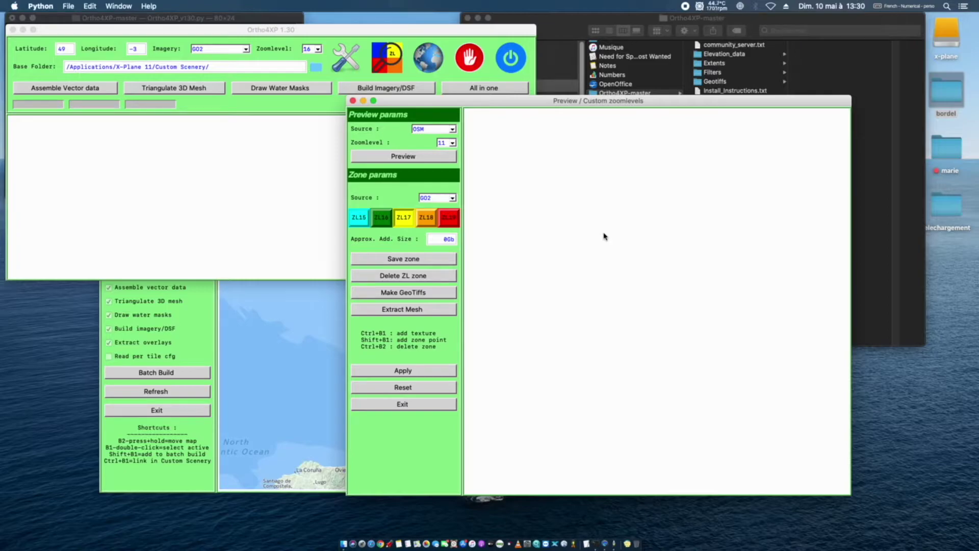
pyautogui.click(452, 129)
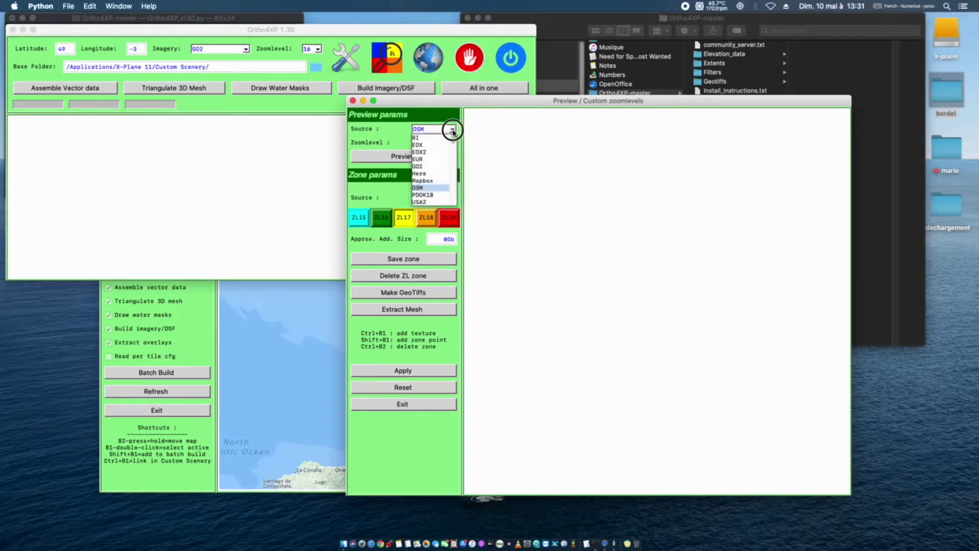
pyautogui.click(419, 138)
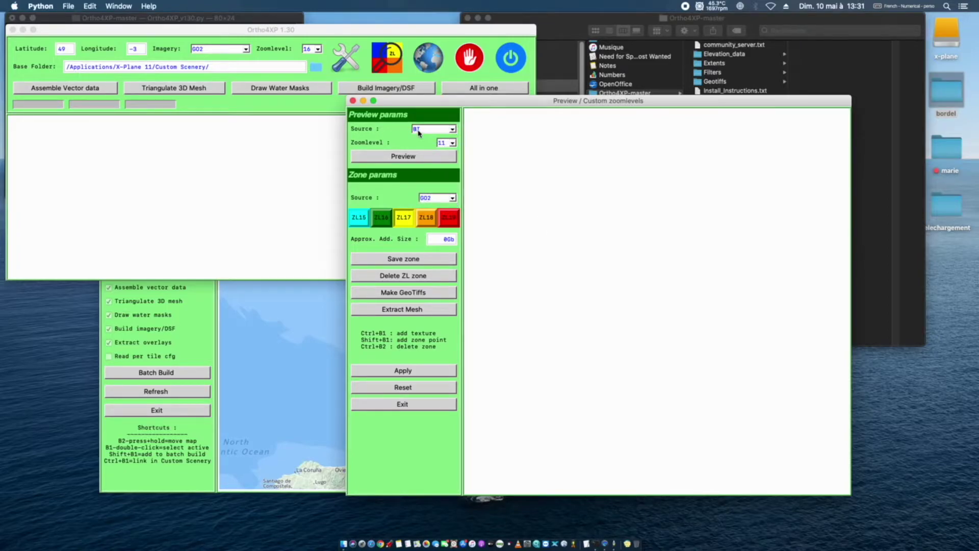
pyautogui.click(453, 143)
pyautogui.click(442, 149)
pyautogui.click(395, 159)
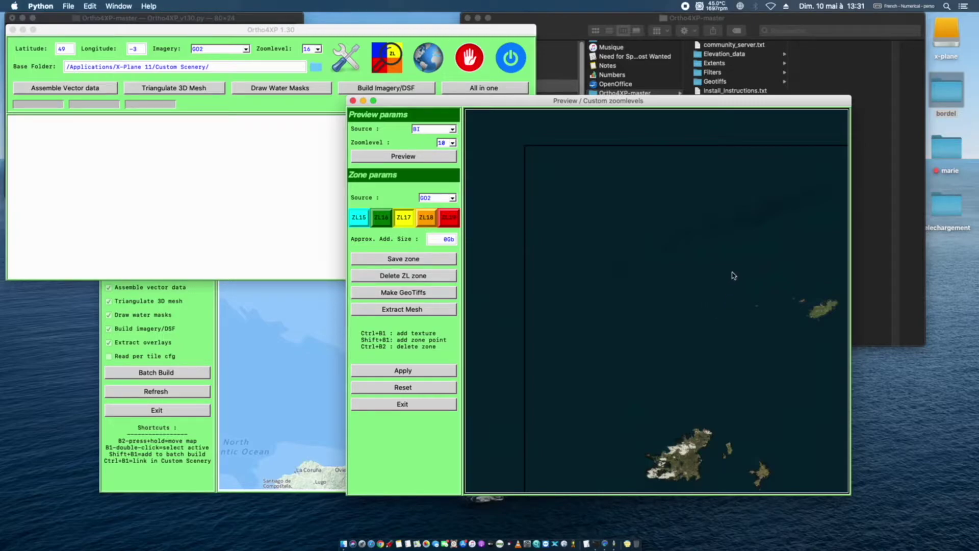
pyautogui.moveTo(741, 275); pyautogui.dragTo(564, 268)
pyautogui.moveTo(654, 343); pyautogui.dragTo(629, 259)
pyautogui.moveTo(654, 221); pyautogui.dragTo(647, 301)
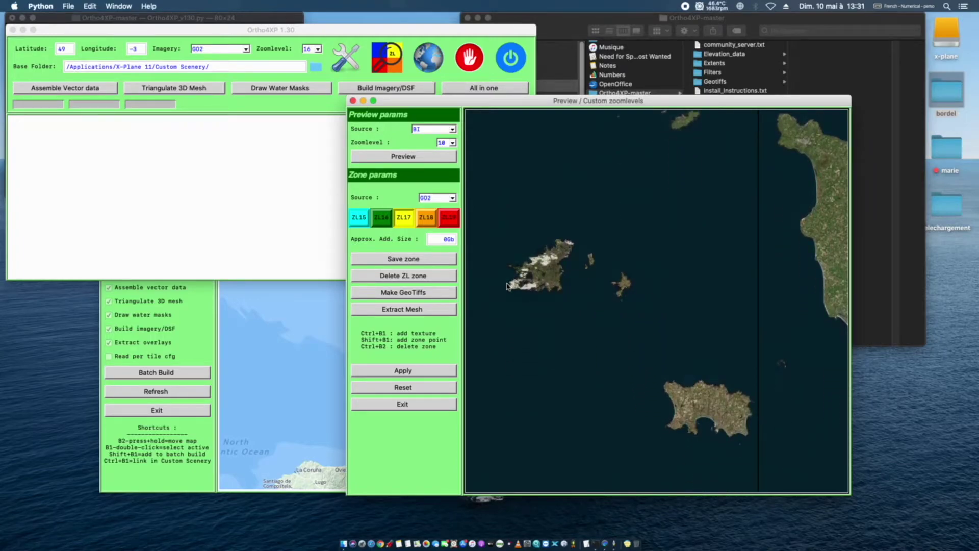
# - Preview the tile with BI imagery at zoom level 13 and examine Guernsey's image quality
pyautogui.click(452, 143)
pyautogui.click(440, 173)
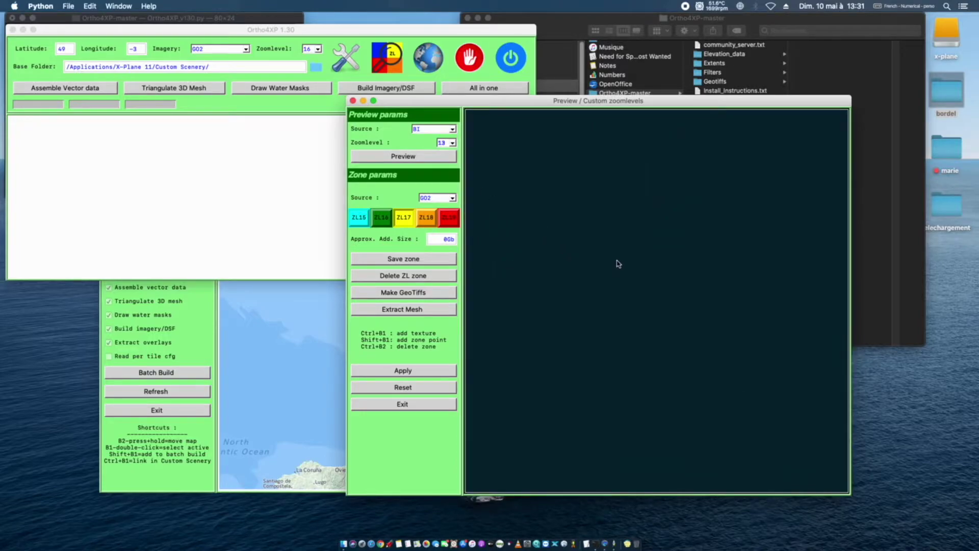
pyautogui.click(523, 124)
pyautogui.click(433, 117)
pyautogui.click(696, 341)
pyautogui.click(520, 140)
pyautogui.click(550, 196)
pyautogui.click(673, 352)
pyautogui.click(487, 166)
pyautogui.click(644, 346)
pyautogui.moveTo(626, 427); pyautogui.dragTo(665, 151)
pyautogui.moveTo(535, 385); pyautogui.dragTo(745, 311)
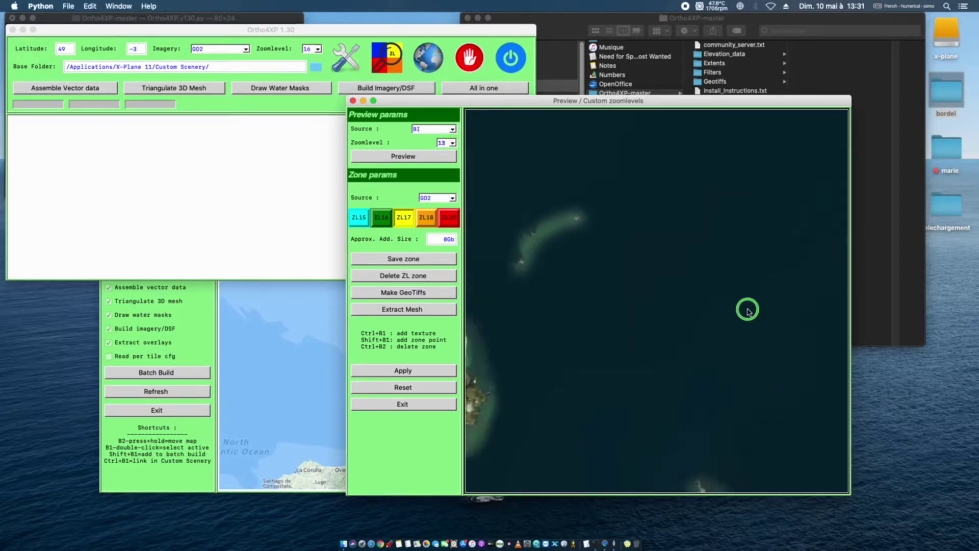
pyautogui.moveTo(611, 391); pyautogui.dragTo(715, 358)
pyautogui.moveTo(582, 376); pyautogui.dragTo(712, 265)
pyautogui.moveTo(594, 330); pyautogui.dragTo(751, 323)
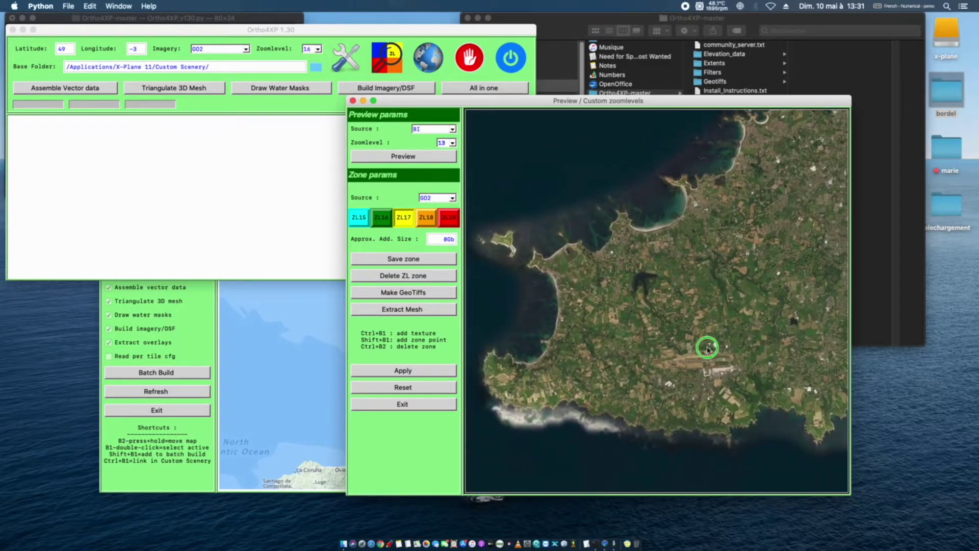
# - Examine the BI imagery from Guernsey's airport past the small islands to its east and on to Jersey's airport
pyautogui.moveTo(707, 347); pyautogui.dragTo(722, 255)
pyautogui.moveTo(811, 200); pyautogui.dragTo(468, 317)
pyautogui.moveTo(752, 189); pyautogui.dragTo(621, 232)
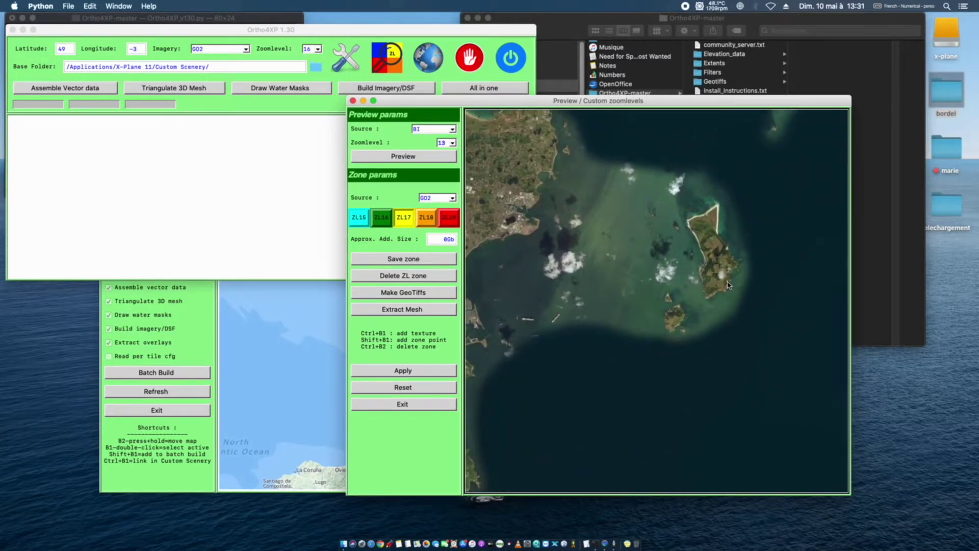
pyautogui.moveTo(761, 358); pyautogui.dragTo(482, 202)
pyautogui.moveTo(673, 329); pyautogui.dragTo(489, 204)
pyautogui.moveTo(670, 360); pyautogui.dragTo(544, 258)
pyautogui.moveTo(701, 376); pyautogui.dragTo(535, 220)
pyautogui.moveTo(689, 347); pyautogui.dragTo(612, 186)
pyautogui.moveTo(673, 328); pyautogui.dragTo(687, 139)
pyautogui.moveTo(566, 194); pyautogui.dragTo(844, 221)
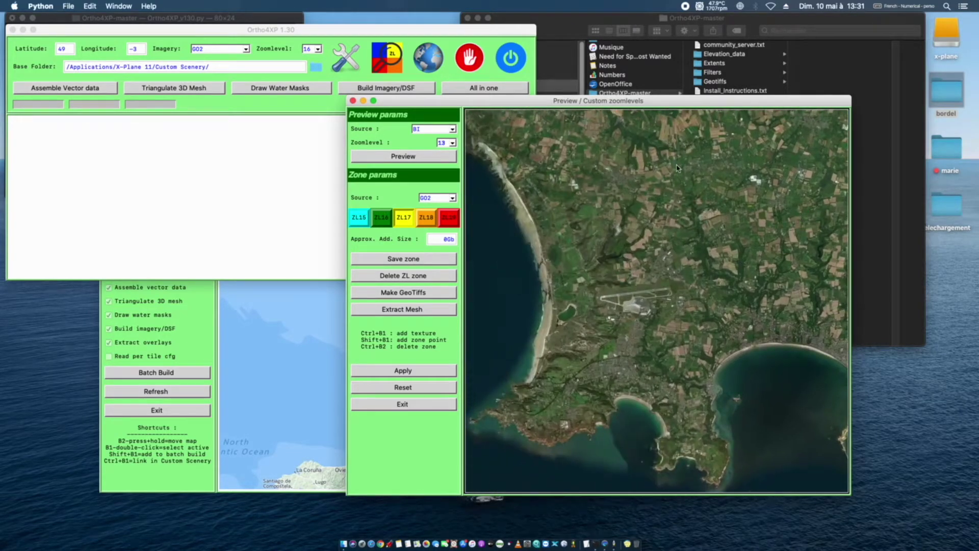
# - Examine the BI imagery across Jersey and over the sea to its northwest
pyautogui.moveTo(525, 150); pyautogui.dragTo(497, 227)
pyautogui.moveTo(636, 269); pyautogui.dragTo(523, 194)
pyautogui.moveTo(777, 283); pyautogui.dragTo(646, 256)
pyautogui.moveTo(567, 198); pyautogui.dragTo(760, 253)
pyautogui.moveTo(611, 224); pyautogui.dragTo(816, 242)
pyautogui.moveTo(618, 208); pyautogui.dragTo(782, 233)
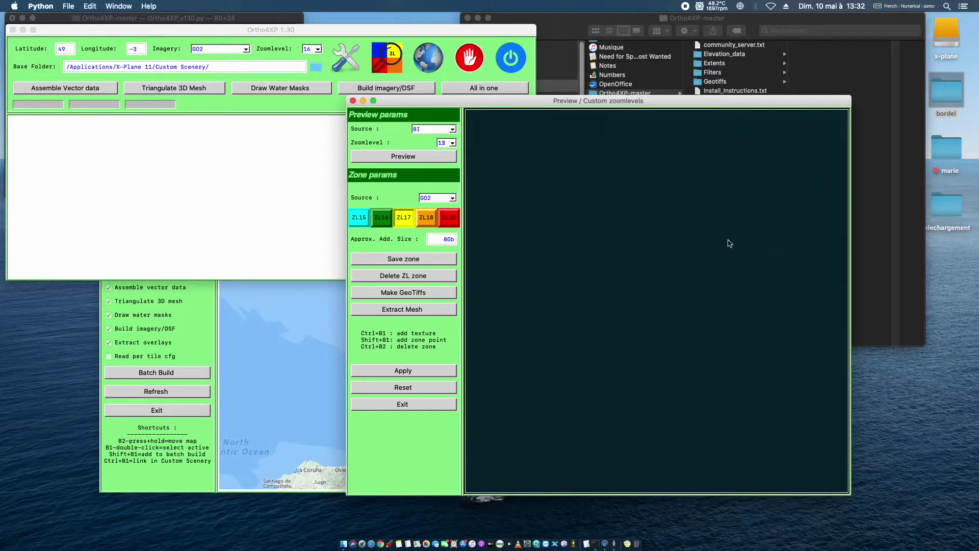
pyautogui.moveTo(570, 197); pyautogui.dragTo(698, 225)
pyautogui.moveTo(537, 187); pyautogui.dragTo(785, 221)
pyautogui.moveTo(527, 169); pyautogui.dragTo(712, 206)
pyautogui.moveTo(576, 172); pyautogui.dragTo(882, 234)
pyautogui.moveTo(582, 201); pyautogui.dragTo(806, 231)
pyautogui.moveTo(568, 226); pyautogui.dragTo(688, 269)
pyautogui.moveTo(494, 138); pyautogui.dragTo(676, 281)
pyautogui.moveTo(465, 155); pyautogui.dragTo(768, 349)
pyautogui.moveTo(502, 184); pyautogui.dragTo(729, 309)
pyautogui.moveTo(518, 161); pyautogui.dragTo(540, 197)
# - Preview the BI imagery at zoom level 10 again to view the islands together
pyautogui.click(453, 145)
pyautogui.click(440, 152)
pyautogui.click(429, 155)
pyautogui.moveTo(606, 172); pyautogui.dragTo(522, 186)
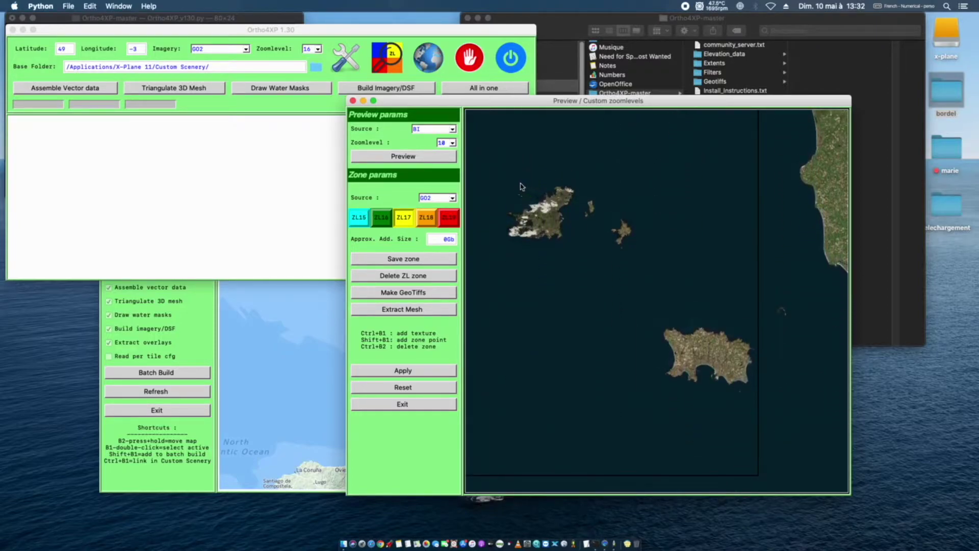
# - Preview the tile with Mapbox imagery at zoom level 10 for comparison
pyautogui.click(453, 129)
pyautogui.click(419, 181)
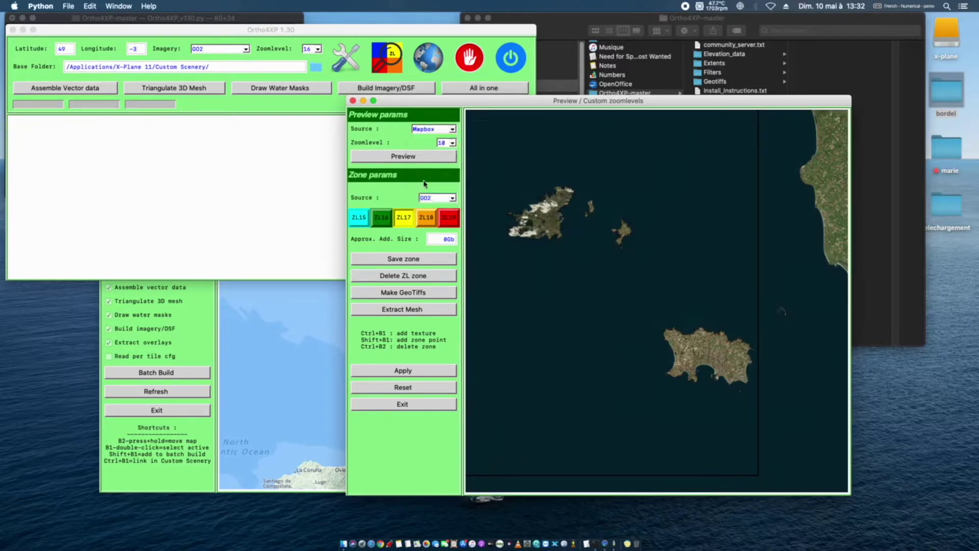
pyautogui.click(414, 157)
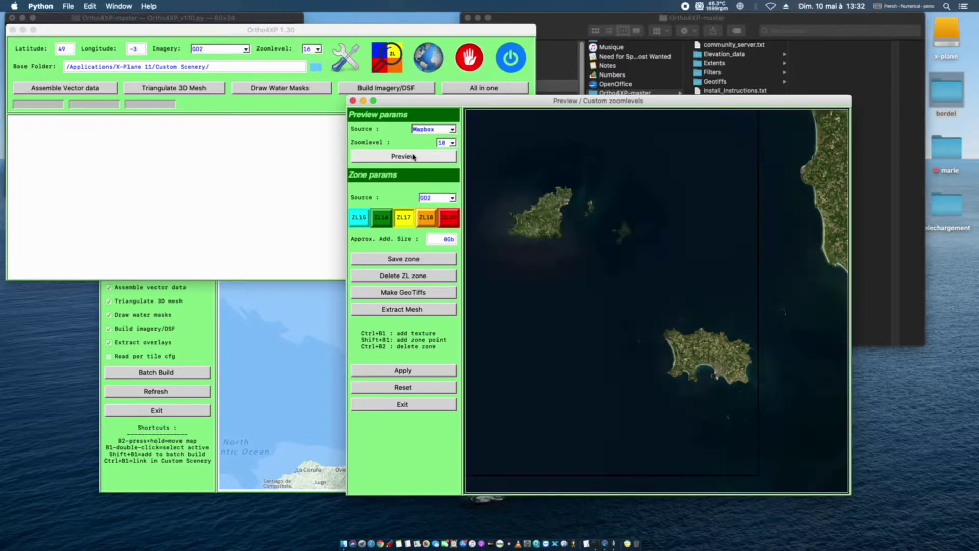
pyautogui.moveTo(705, 212); pyautogui.dragTo(677, 172)
# - Preview the Mapbox imagery at zoom level 13 and examine Jersey's coast and airport
pyautogui.click(452, 143)
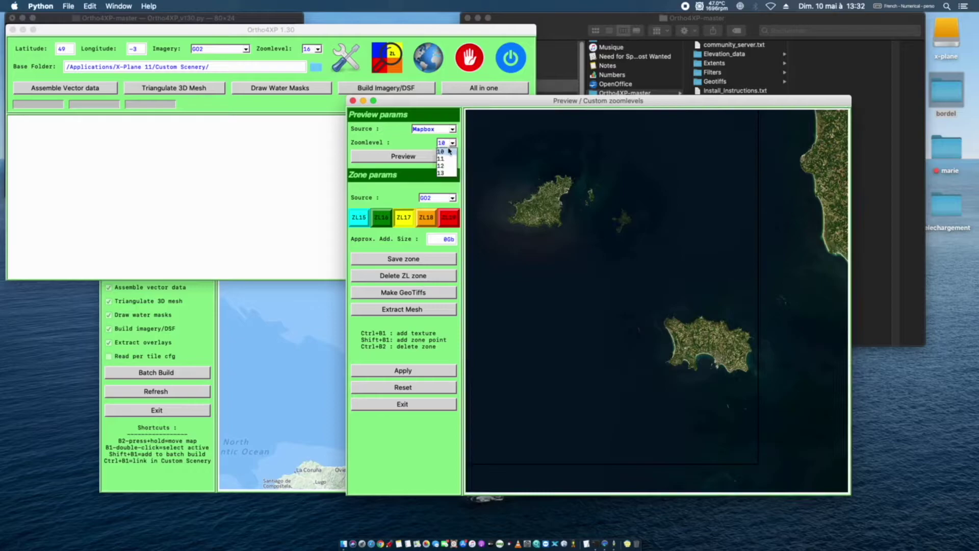
pyautogui.click(444, 171)
pyautogui.click(437, 158)
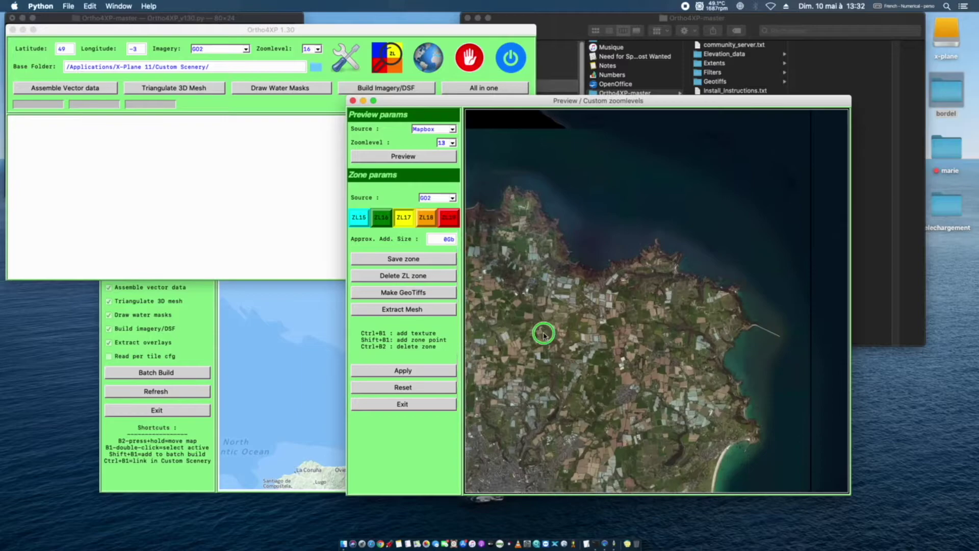
pyautogui.moveTo(639, 287); pyautogui.dragTo(815, 300)
pyautogui.moveTo(621, 281); pyautogui.dragTo(661, 240)
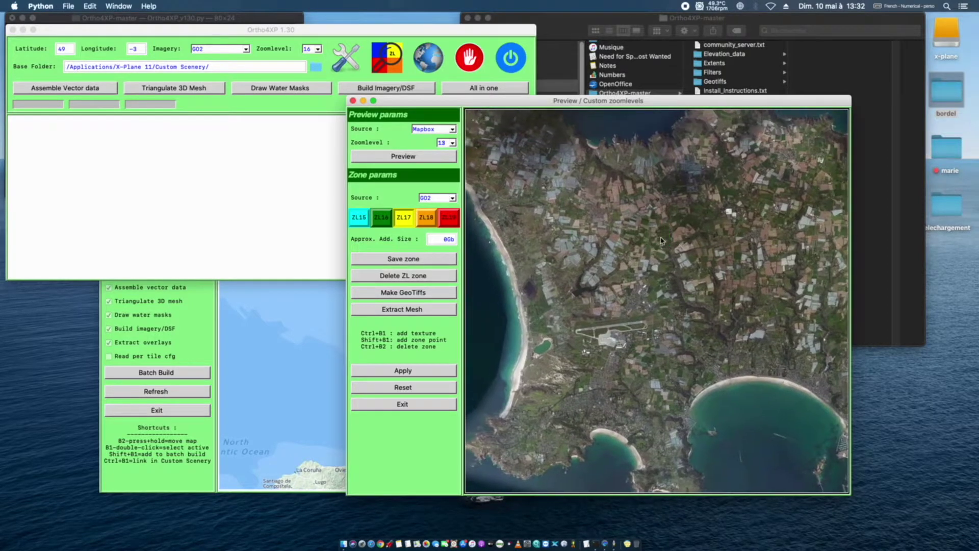
pyautogui.moveTo(550, 180); pyautogui.dragTo(576, 220)
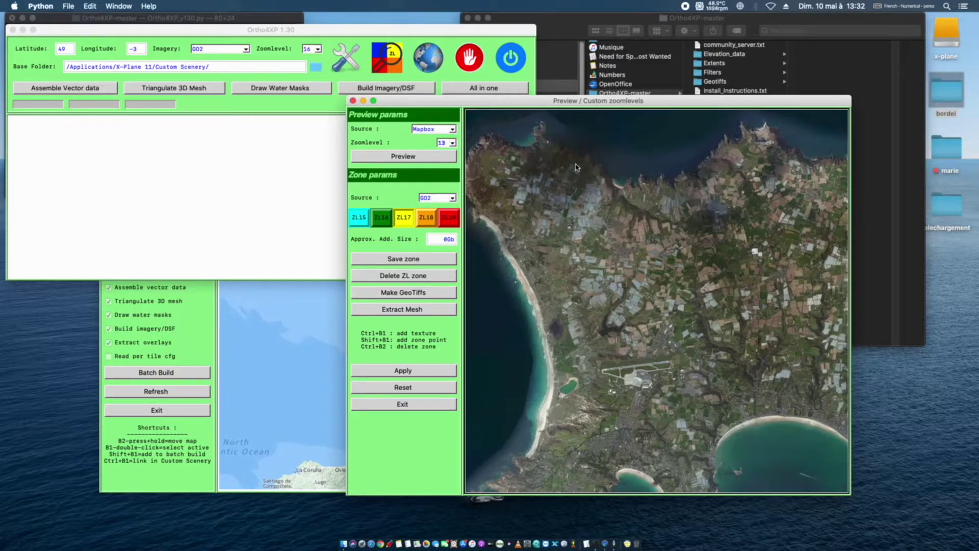
# - Preview the GO2 imagery at zoom level 13 and compare Jersey's airport, bays and coast with the Mapbox imagery
pyautogui.moveTo(699, 354); pyautogui.dragTo(622, 189)
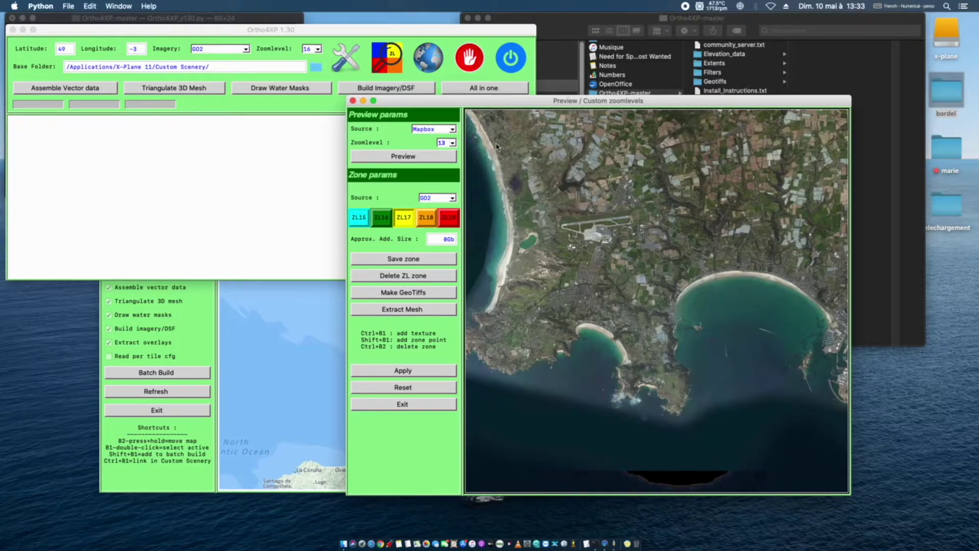
pyautogui.click(451, 129)
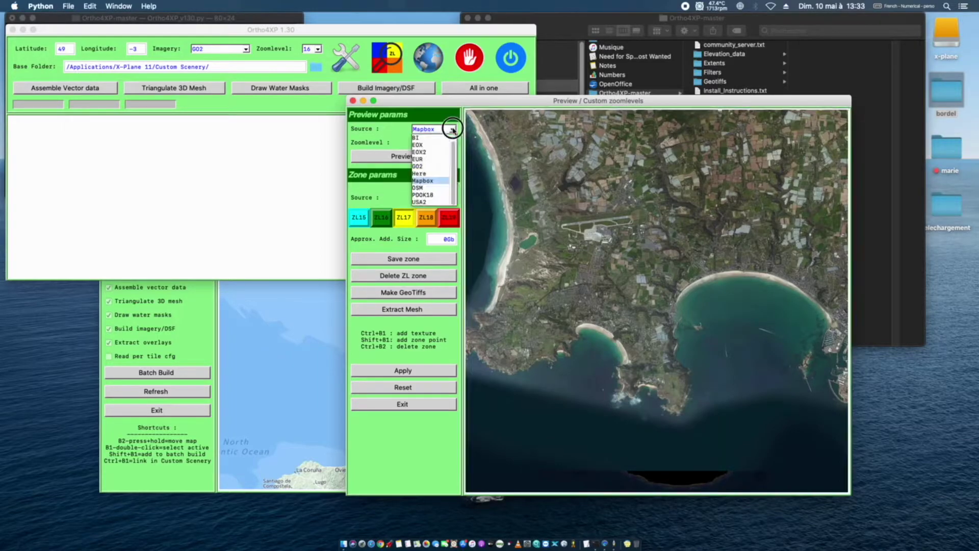
pyautogui.click(425, 167)
pyautogui.click(400, 158)
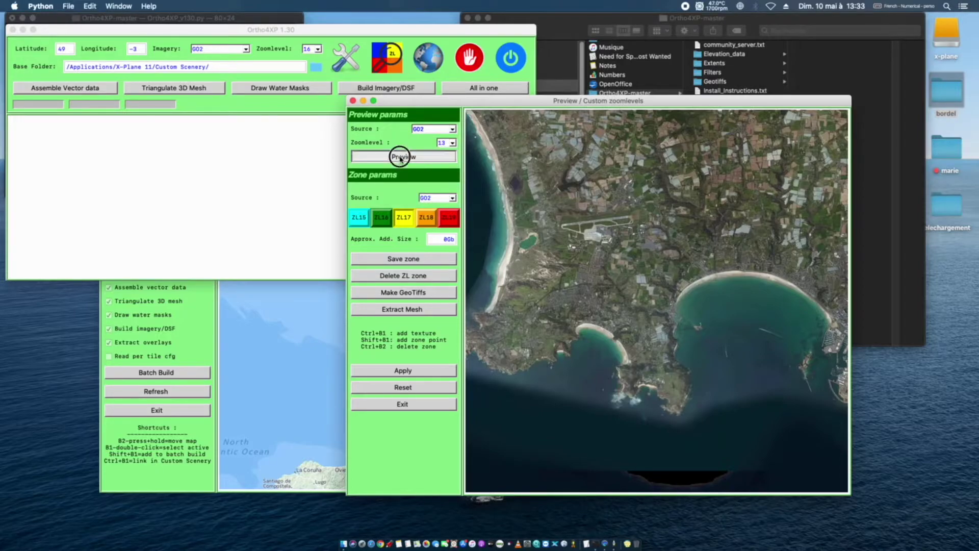
pyautogui.moveTo(696, 186); pyautogui.dragTo(688, 333)
pyautogui.moveTo(600, 252); pyautogui.dragTo(657, 177)
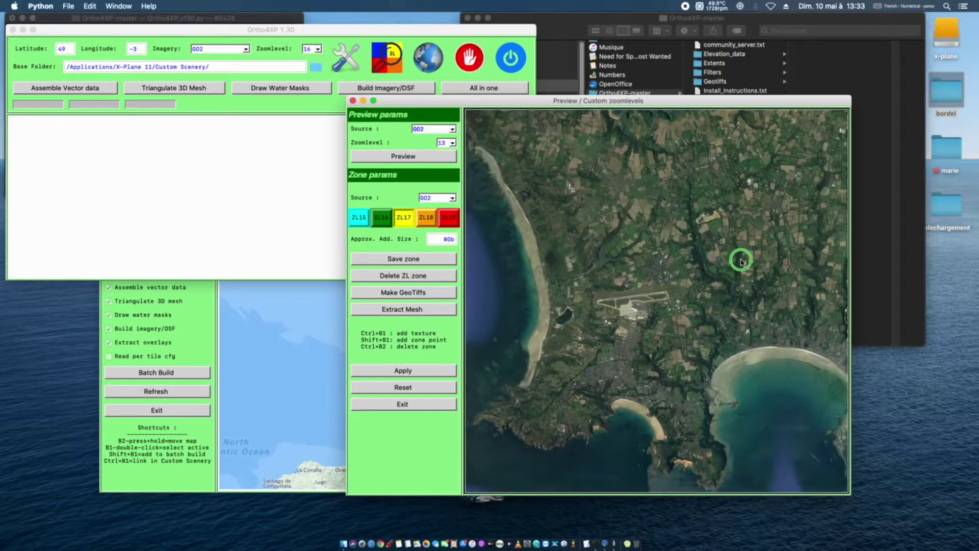
pyautogui.moveTo(741, 262); pyautogui.dragTo(667, 213)
# - Preview the tile with GO2 imagery at zoom level 10 and view the islands together
pyautogui.click(453, 129)
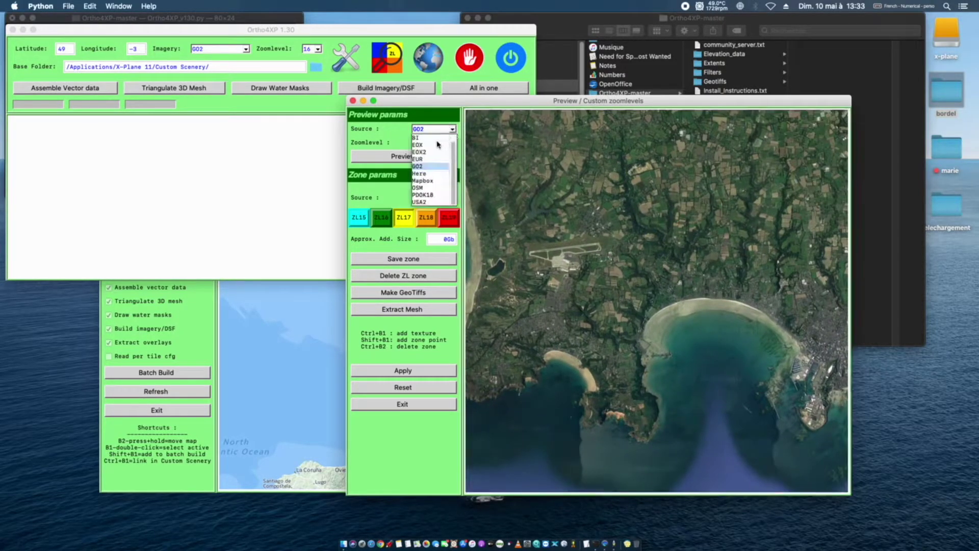
pyautogui.click(418, 168)
pyautogui.click(452, 143)
pyautogui.click(444, 153)
pyautogui.click(429, 158)
pyautogui.moveTo(528, 184); pyautogui.dragTo(522, 255)
pyautogui.moveTo(561, 200); pyautogui.dragTo(507, 203)
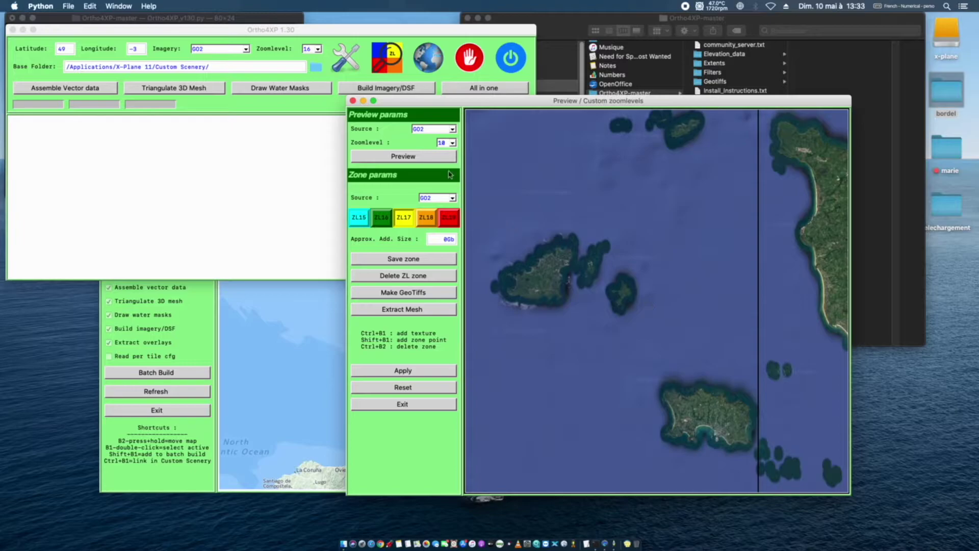
# - Preview the GO2 imagery at zoom level 13 again and look at Jersey's harbour town and southern coast
pyautogui.click(452, 143)
pyautogui.click(438, 169)
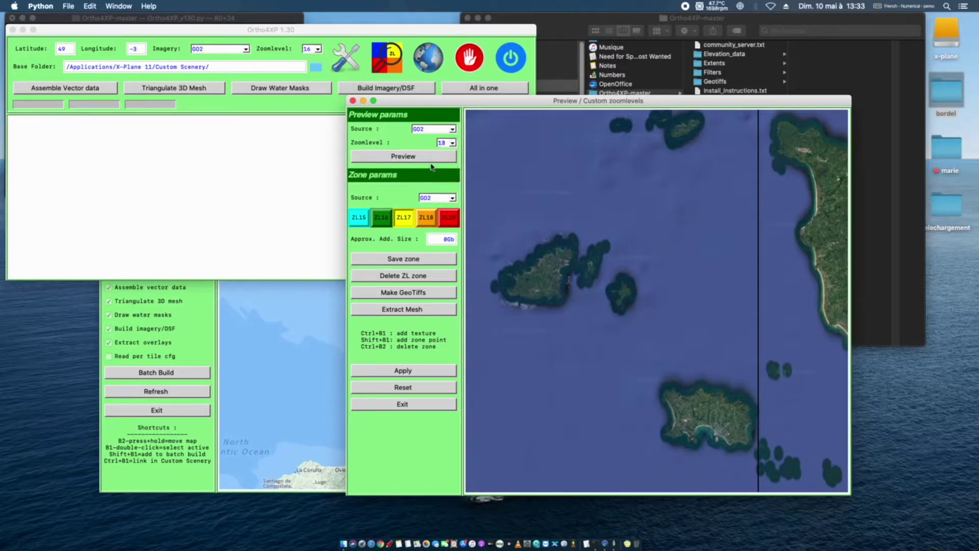
pyautogui.click(429, 161)
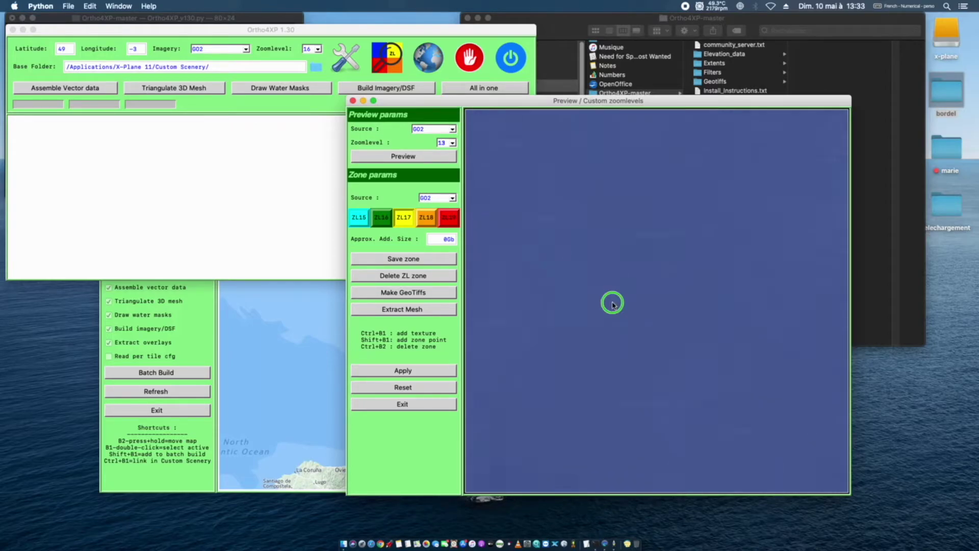
pyautogui.moveTo(729, 404); pyautogui.dragTo(589, 239)
pyautogui.rightClick(805, 501)
pyautogui.moveTo(736, 415); pyautogui.dragTo(531, 91)
pyautogui.moveTo(565, 291); pyautogui.dragTo(611, 120)
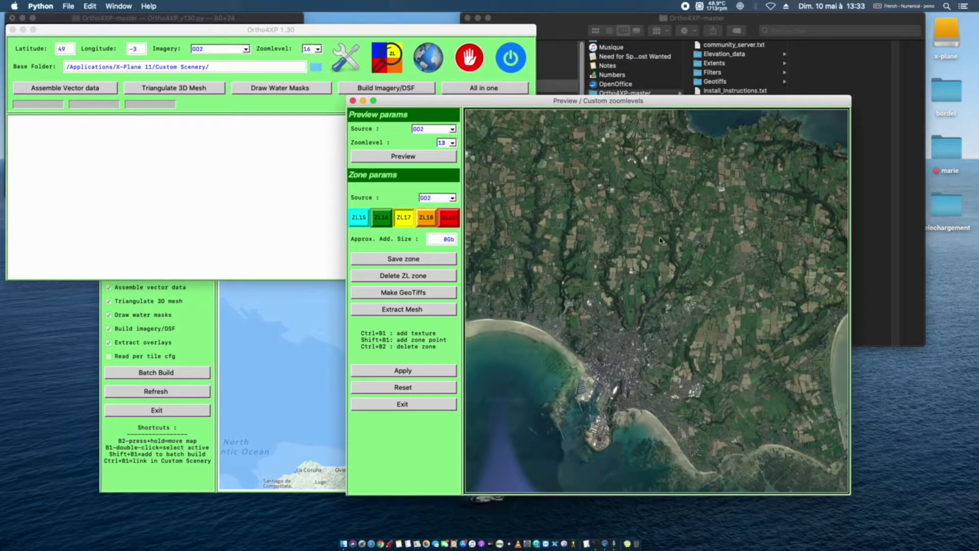
# - Examine the GO2 imagery across Jersey from the airport and western beach to the eastern coast and tile edge
pyautogui.moveTo(581, 219); pyautogui.dragTo(809, 267)
pyautogui.moveTo(640, 213); pyautogui.dragTo(726, 205)
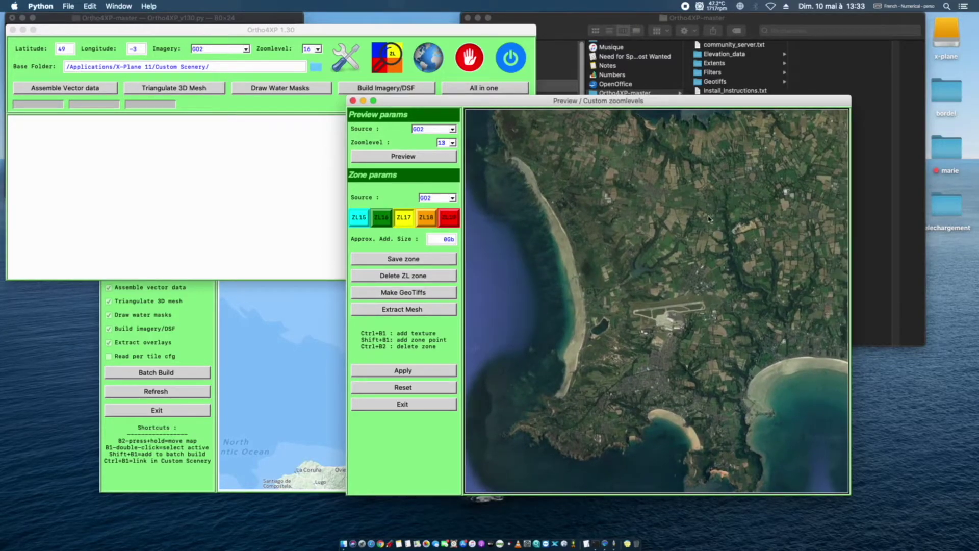
pyautogui.moveTo(724, 255); pyautogui.dragTo(608, 185)
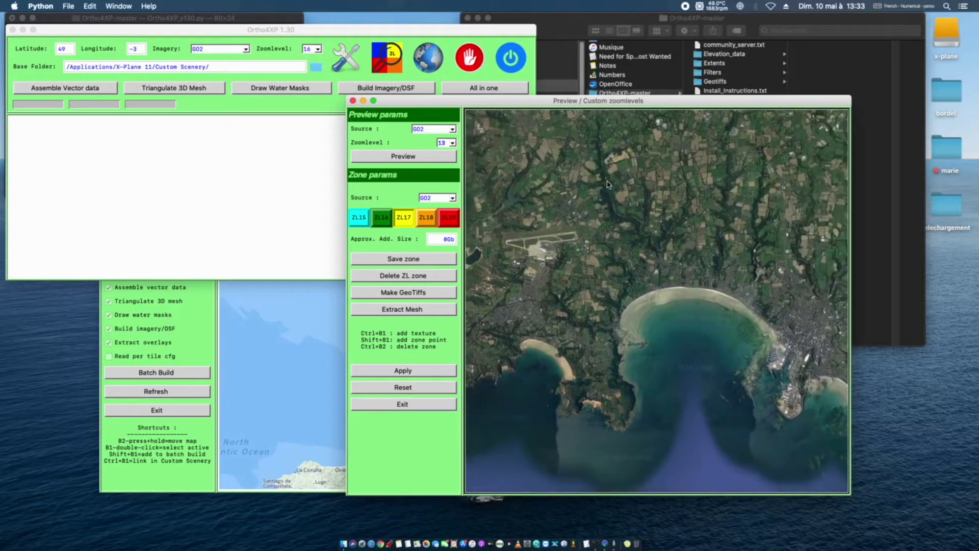
pyautogui.moveTo(749, 247); pyautogui.dragTo(658, 184)
pyautogui.moveTo(734, 229); pyautogui.dragTo(575, 192)
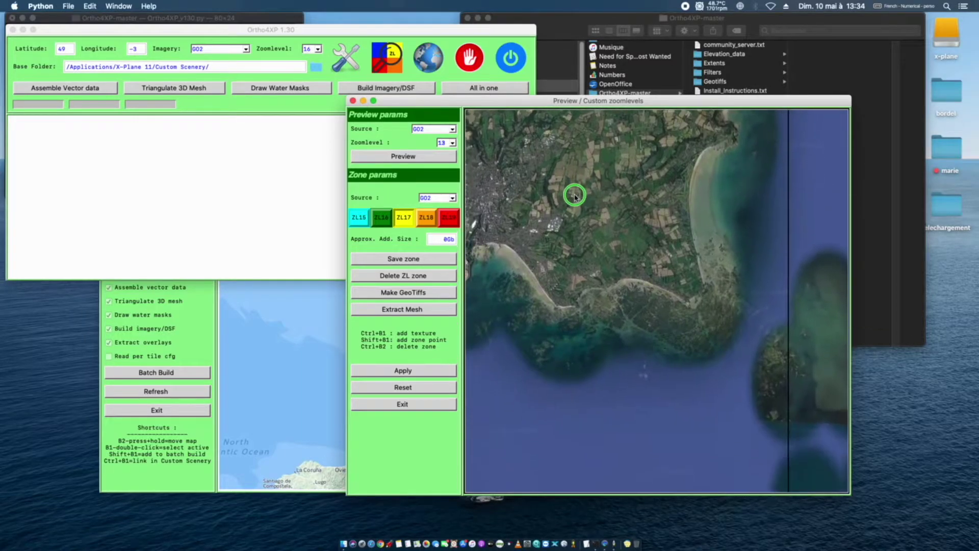
pyautogui.moveTo(703, 241); pyautogui.dragTo(629, 240)
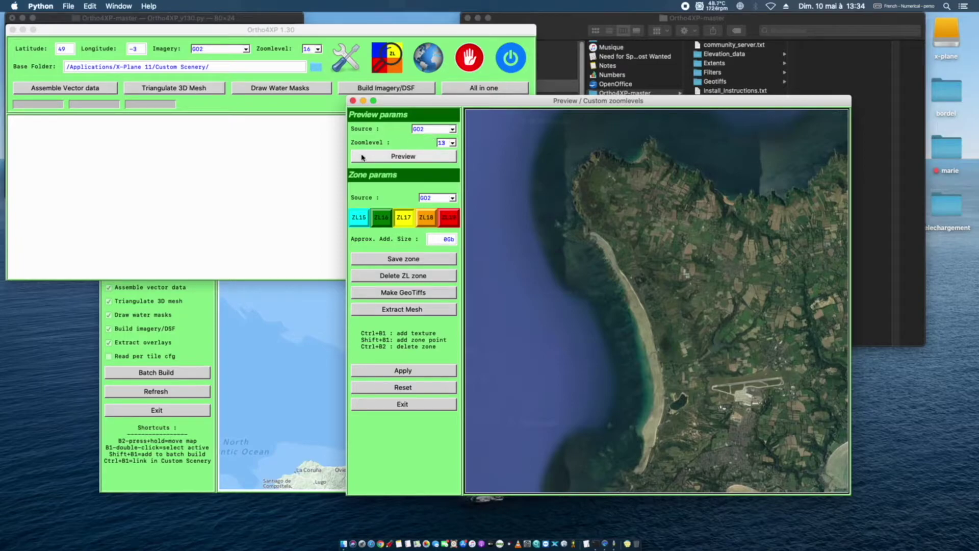
# - Set the tile's base imagery source to BI and back to GO2
pyautogui.click(219, 51)
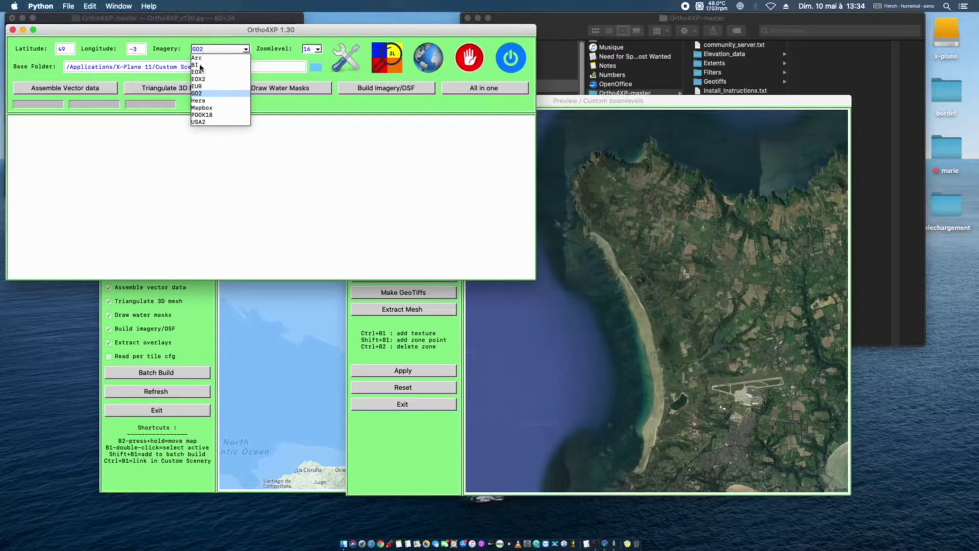
pyautogui.click(199, 66)
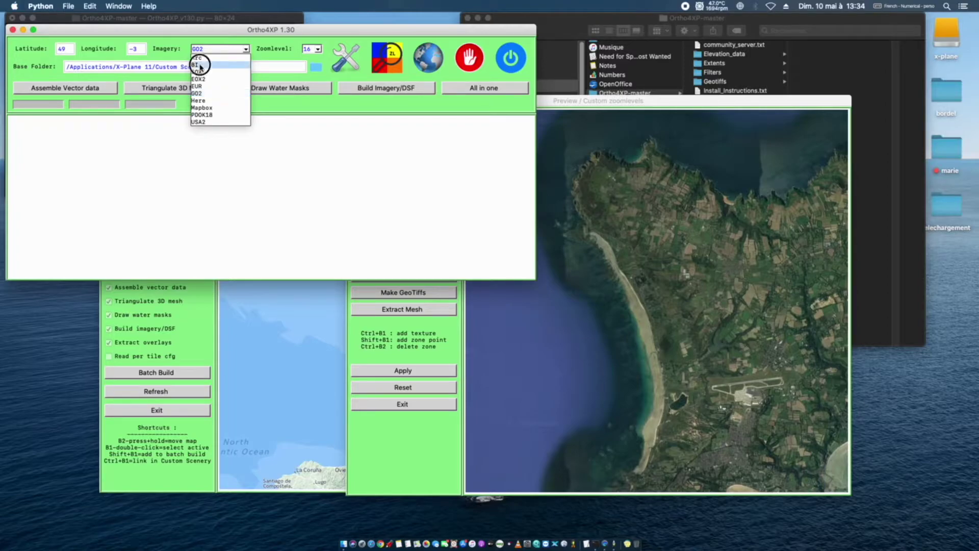
pyautogui.click(204, 50)
pyautogui.click(200, 94)
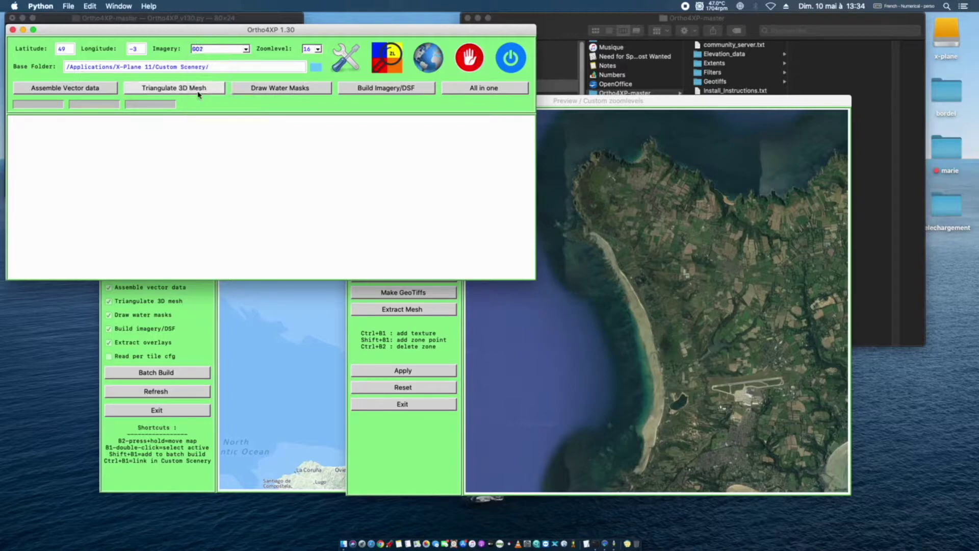
# - Close the imagery preview and bring the tiles collection window to the front, moved clear for viewing
pyautogui.click(655, 155)
pyautogui.moveTo(785, 320); pyautogui.dragTo(693, 250)
pyautogui.click(353, 101)
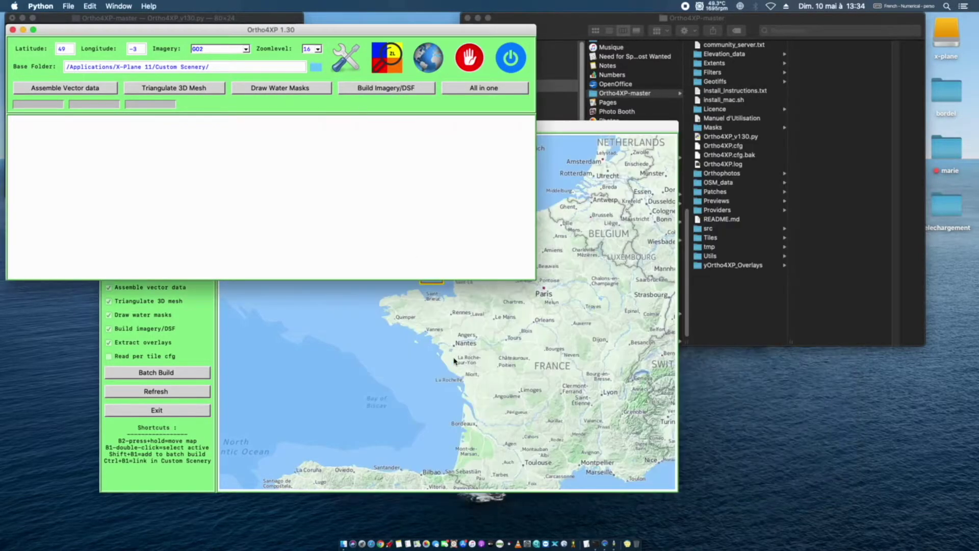
pyautogui.click(453, 357)
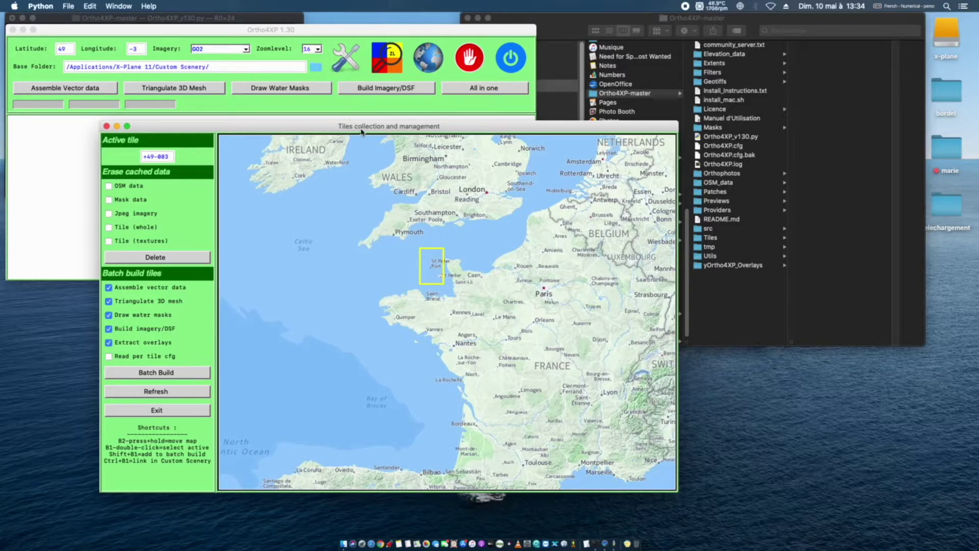
pyautogui.moveTo(364, 129); pyautogui.dragTo(423, 84)
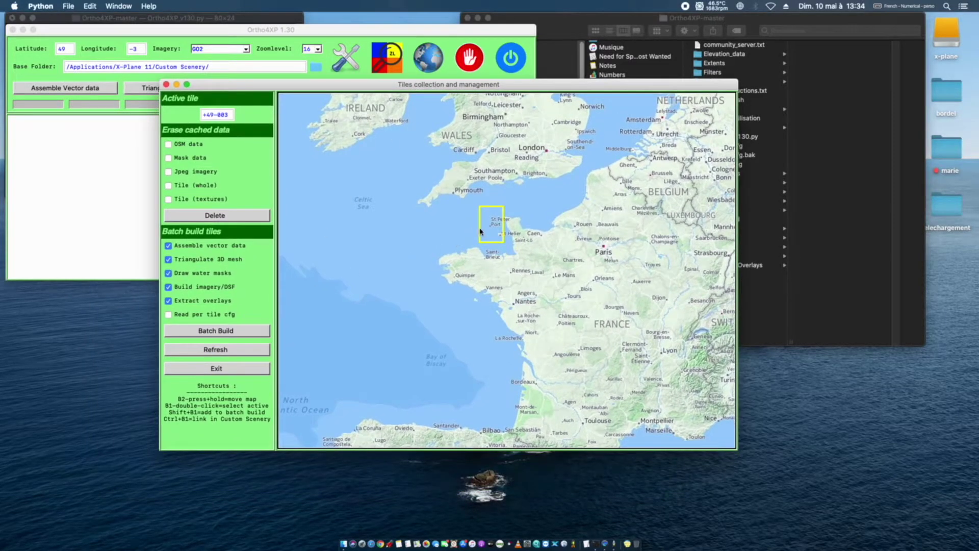
# - Uncheck the batch build options for overlays, imagery/DSF, water masks, 3D mesh and vector data, and close the tiles collection window
pyautogui.click(168, 300)
pyautogui.click(169, 287)
pyautogui.click(169, 273)
pyautogui.click(168, 259)
pyautogui.click(168, 246)
pyautogui.click(166, 84)
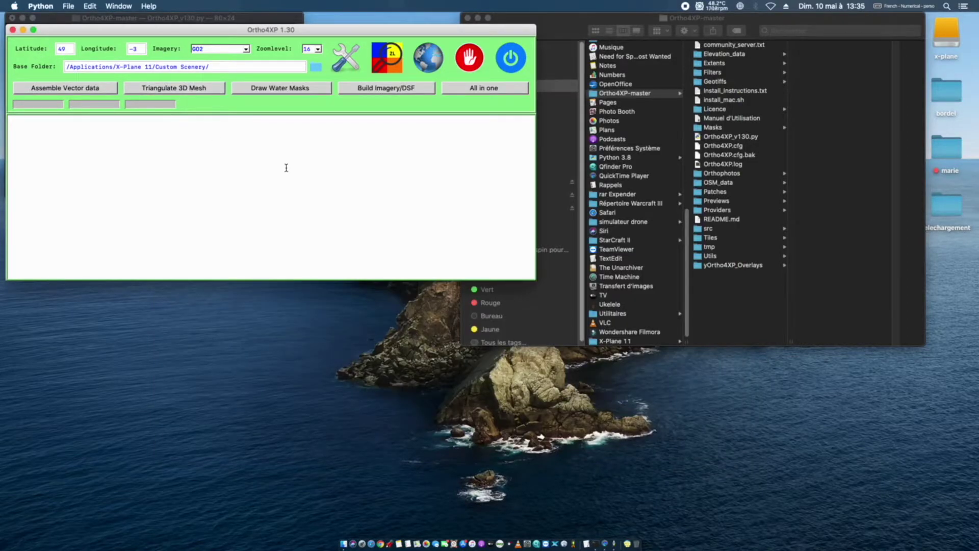
# - Reopen the preview and custom zoom levels window and enlarge it to fill the screen
pyautogui.click(392, 63)
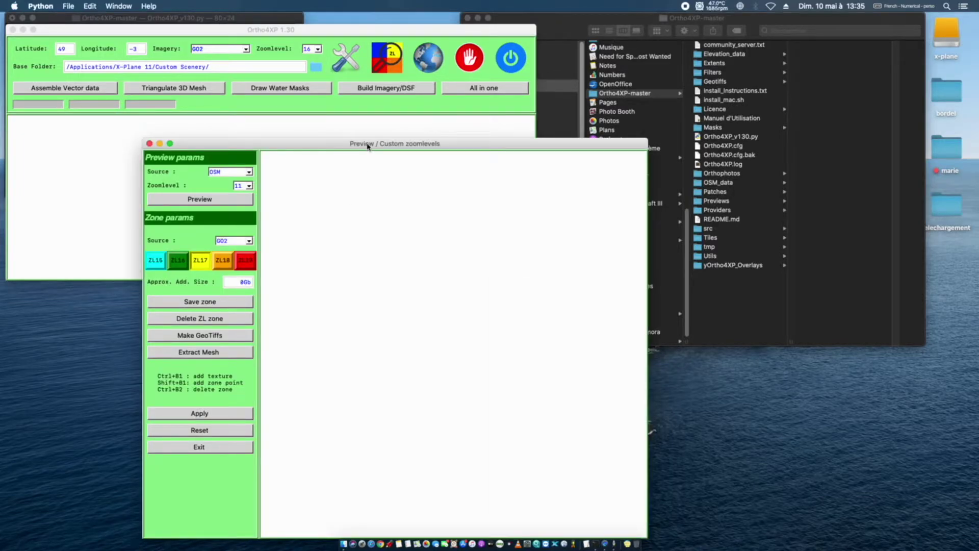
pyautogui.moveTo(402, 144); pyautogui.dragTo(262, 17)
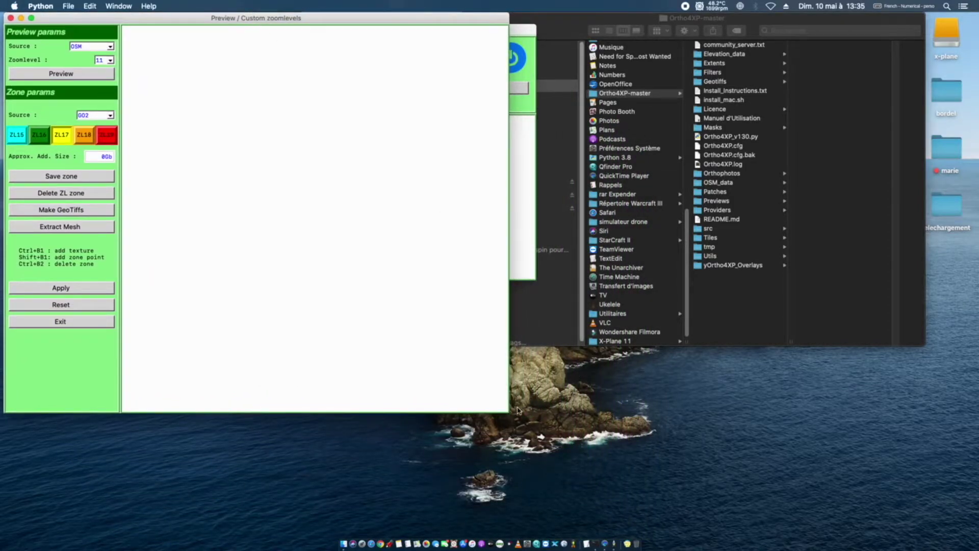
pyautogui.moveTo(508, 412); pyautogui.dragTo(976, 539)
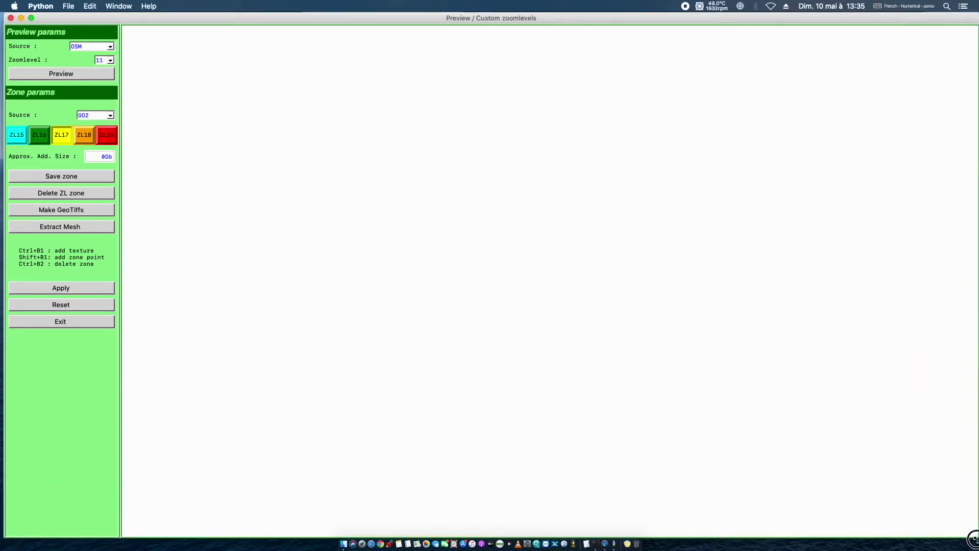
# - Preview the tile with GO2 imagery at zoom level 10 and view its islands in the enlarged window
pyautogui.click(109, 48)
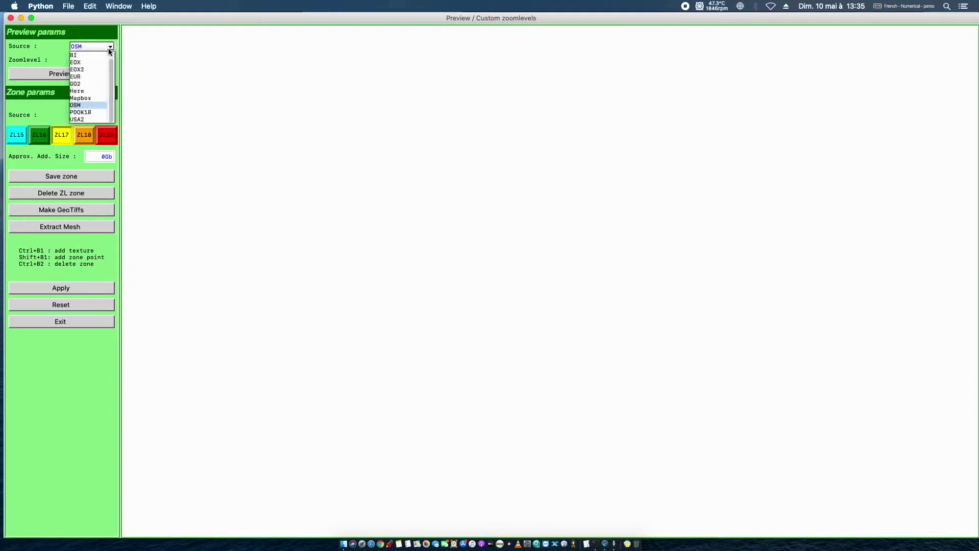
pyautogui.click(76, 83)
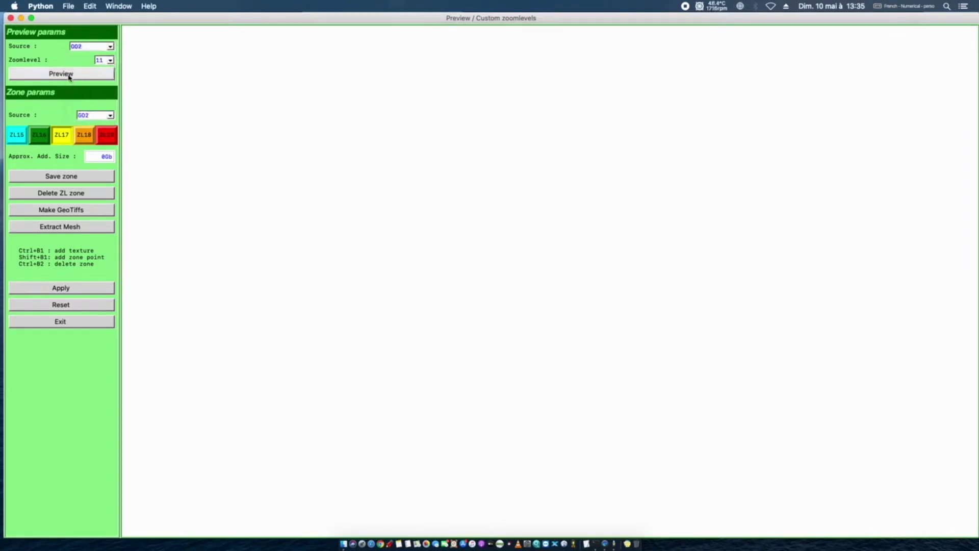
pyautogui.click(110, 60)
pyautogui.click(98, 69)
pyautogui.click(94, 72)
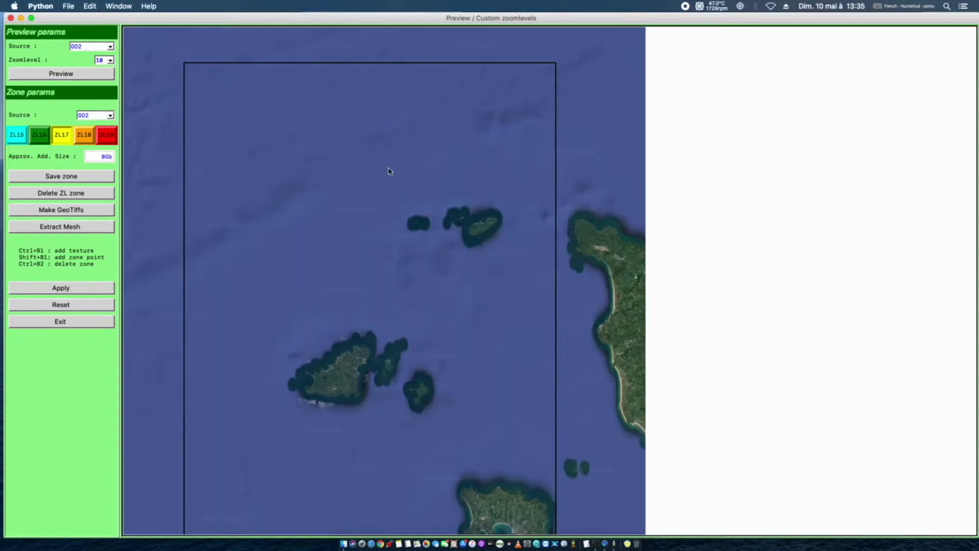
pyautogui.moveTo(400, 225); pyautogui.dragTo(363, 98)
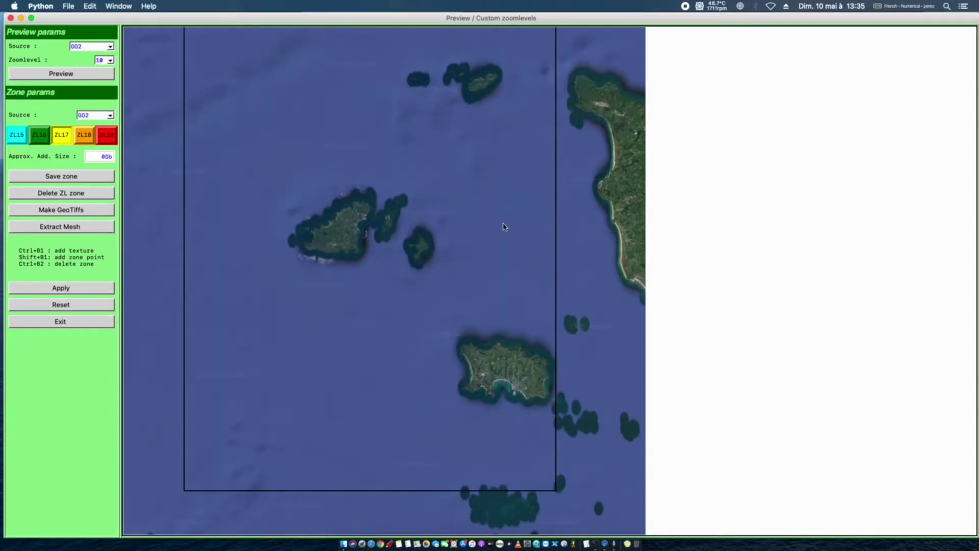
pyautogui.click(229, 225)
# - Preview the tile on the OSM map at zoom level 10 to locate the airports
pyautogui.click(110, 47)
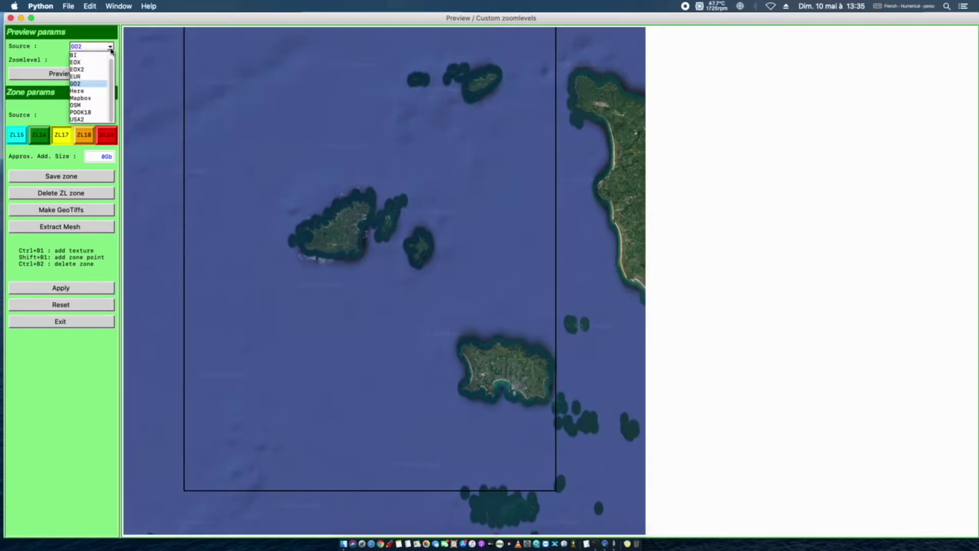
pyautogui.click(80, 105)
pyautogui.click(72, 73)
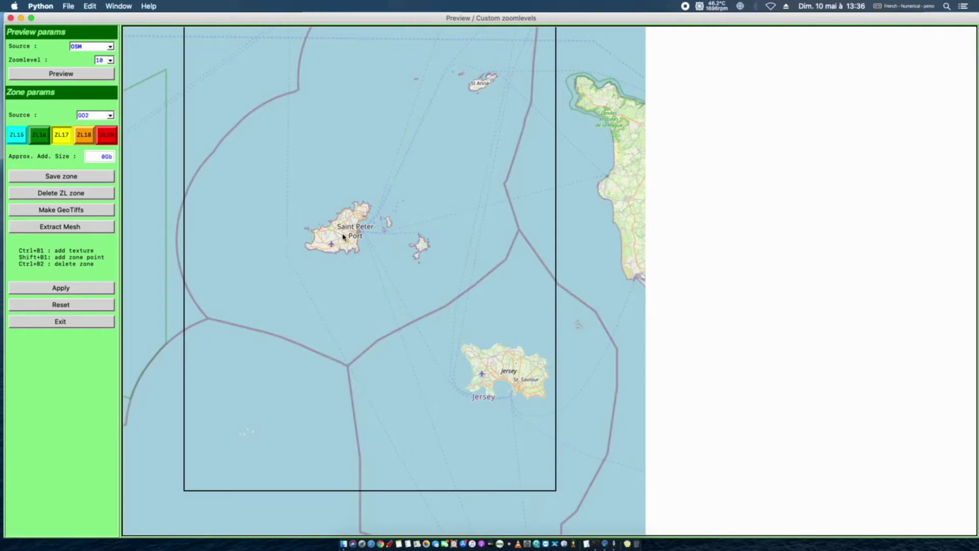
# - Add GO2 textures at the highest, red zone zoom level over the airports near Saint Peter Port and on Jersey
pyautogui.click(112, 137)
pyautogui.click(110, 115)
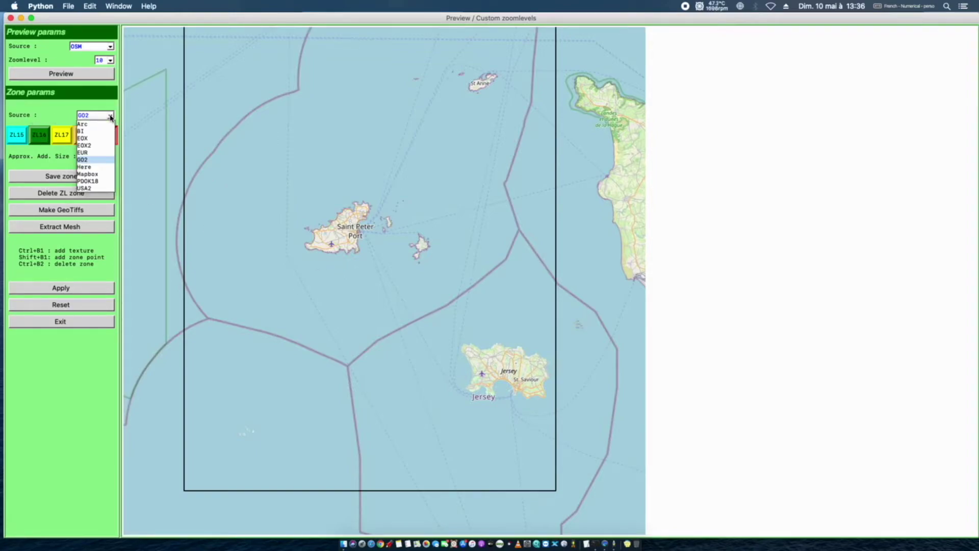
pyautogui.click(110, 117)
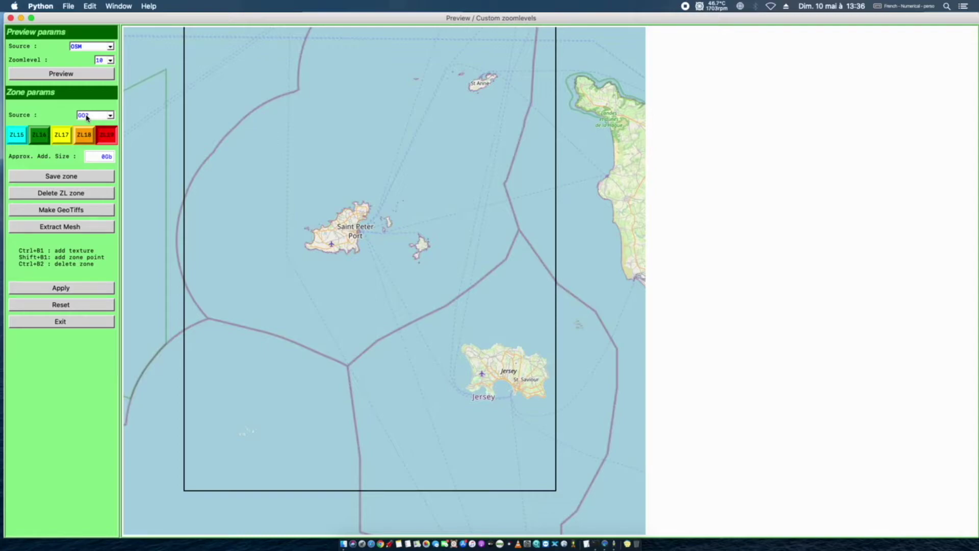
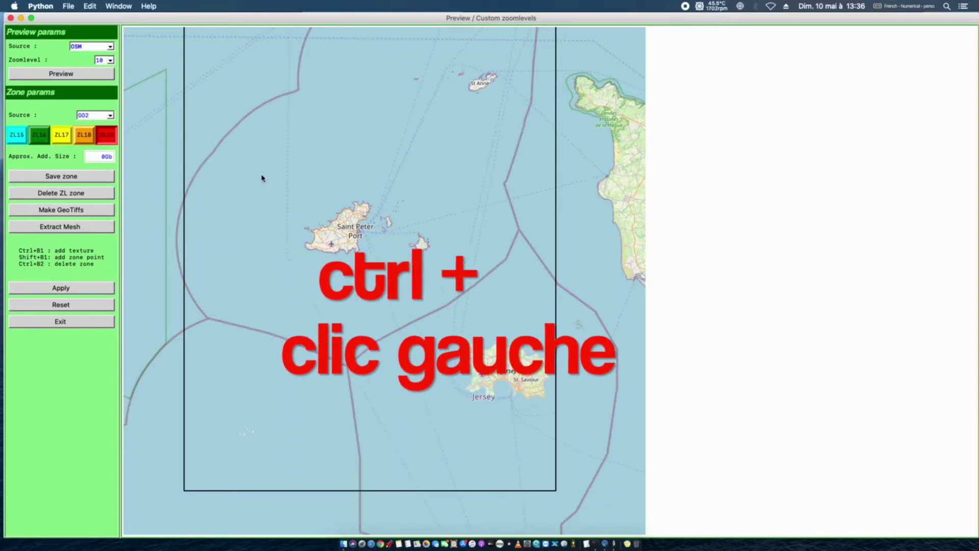
pyautogui.keyDown('ctrl'); pyautogui.click(341, 249); pyautogui.keyUp('ctrl')
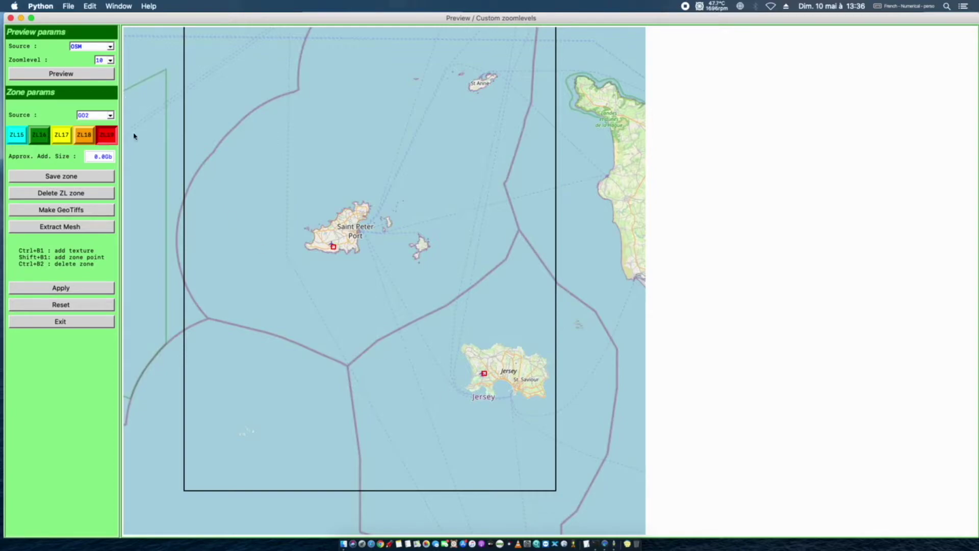
# - Preview the tile on the OSM map at zoom level 13
pyautogui.click(110, 60)
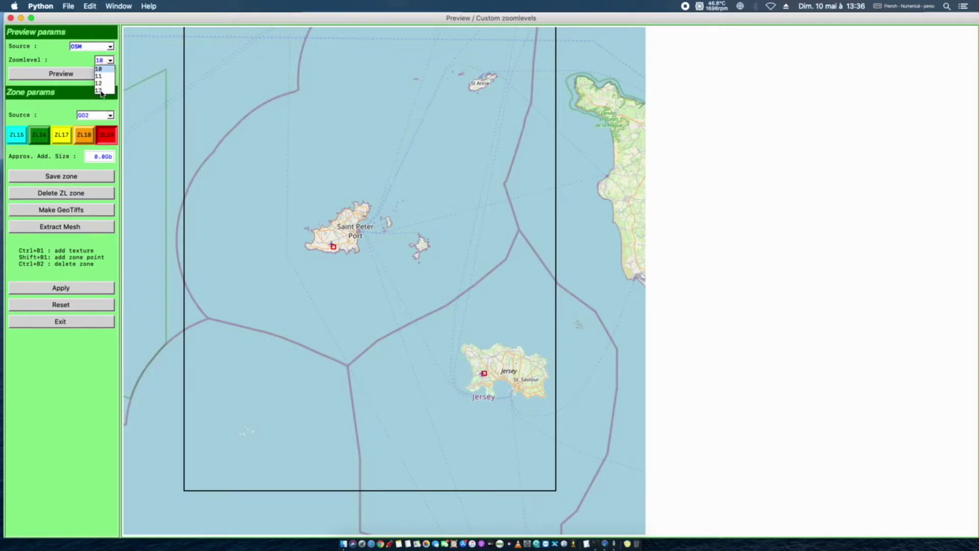
pyautogui.click(100, 90)
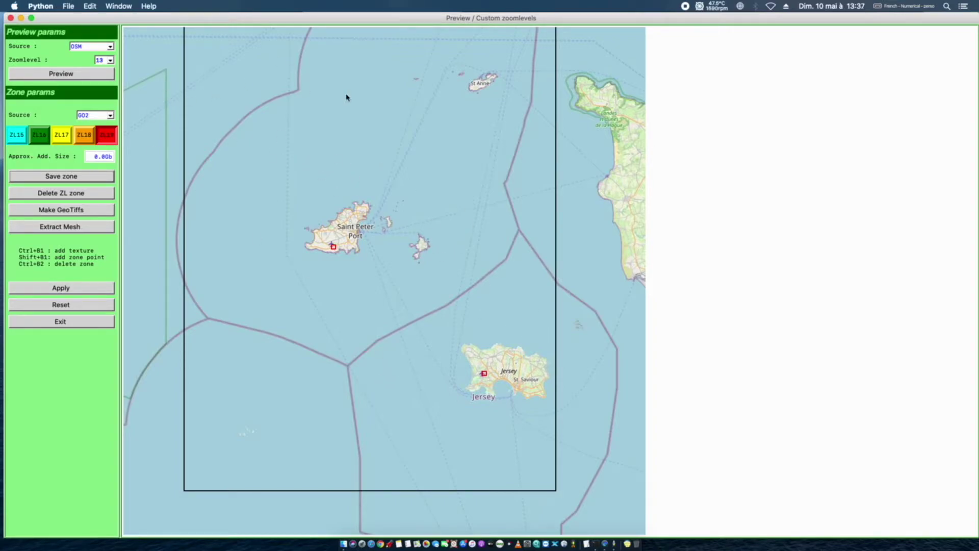
pyautogui.click(112, 61)
pyautogui.click(99, 89)
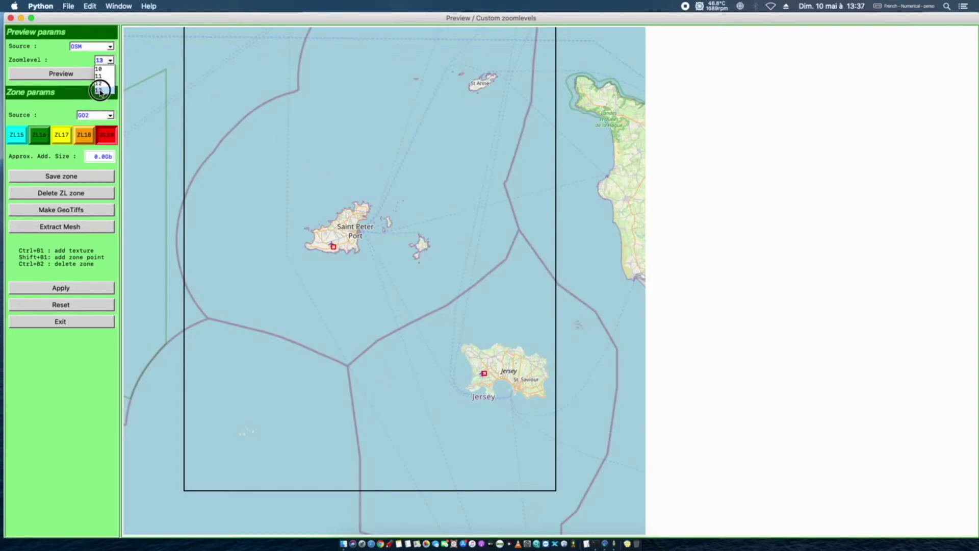
pyautogui.click(72, 73)
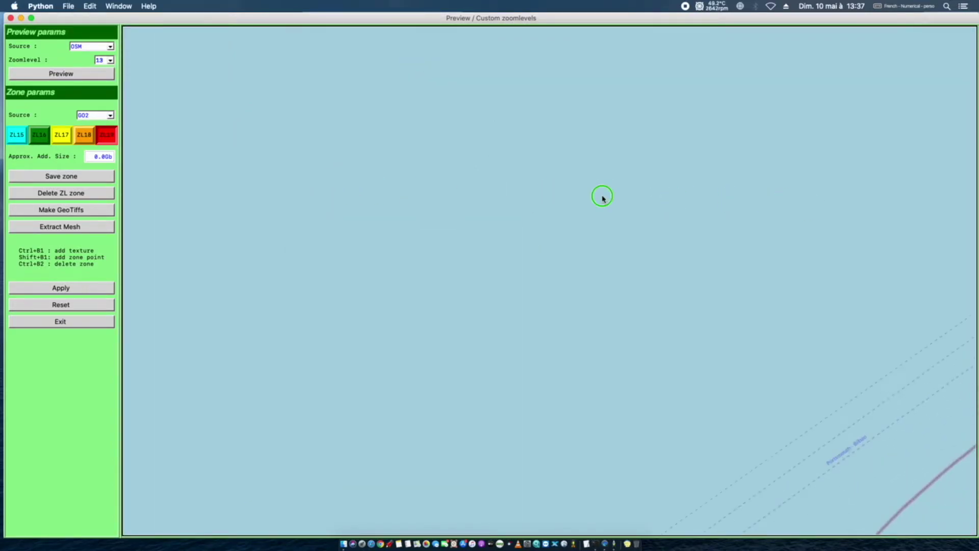
# - Add a GO2 texture at the highest, red zone zoom level over Alderney Airport
pyautogui.moveTo(639, 178); pyautogui.dragTo(378, 378)
pyautogui.moveTo(673, 313); pyautogui.dragTo(410, 125)
pyautogui.moveTo(725, 390); pyautogui.dragTo(407, 50)
pyautogui.moveTo(710, 321); pyautogui.dragTo(816, 255)
pyautogui.moveTo(639, 324); pyautogui.dragTo(597, 188)
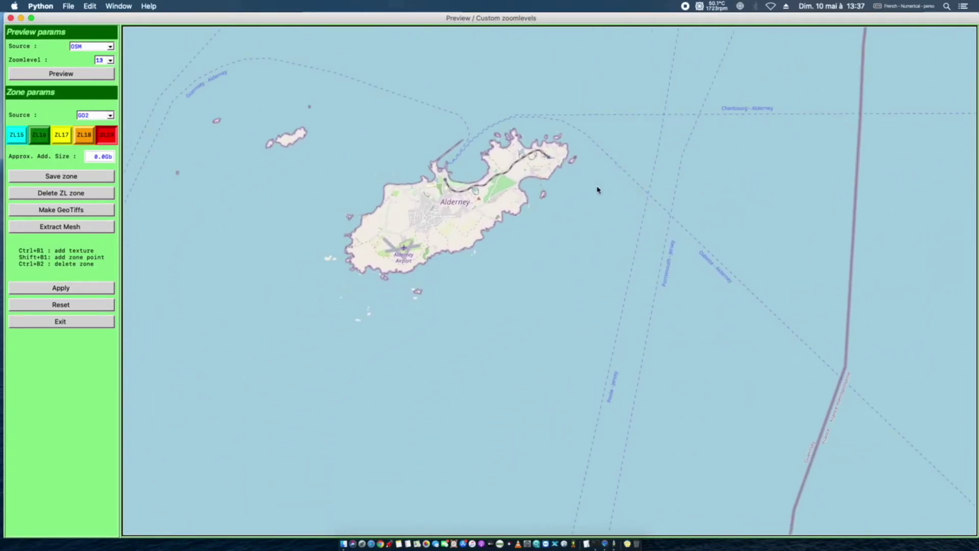
pyautogui.moveTo(540, 301); pyautogui.dragTo(636, 269)
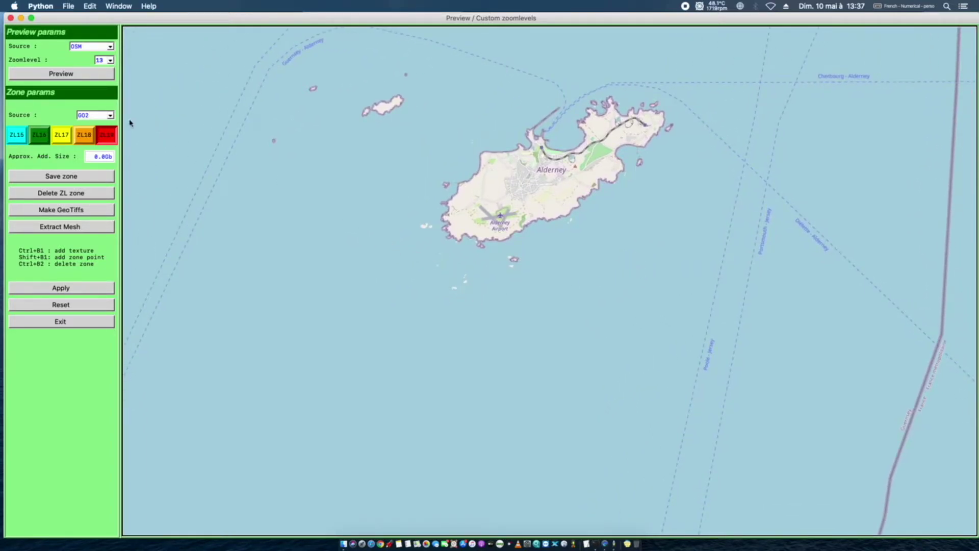
pyautogui.keyDown('ctrl'); pyautogui.click(500, 221); pyautogui.keyUp('ctrl')
# - Examine how the red texture placed on Jersey covers Jersey Airport
pyautogui.moveTo(433, 418); pyautogui.dragTo(440, 108)
pyautogui.moveTo(503, 396); pyautogui.dragTo(532, 111)
pyautogui.moveTo(512, 435); pyautogui.dragTo(548, 116)
pyautogui.moveTo(444, 504); pyautogui.dragTo(466, 261)
pyautogui.moveTo(265, 101); pyautogui.dragTo(518, 193)
pyautogui.moveTo(704, 426); pyautogui.dragTo(514, 236)
pyautogui.moveTo(499, 510); pyautogui.dragTo(476, 78)
pyautogui.moveTo(465, 255); pyautogui.dragTo(378, 57)
pyautogui.moveTo(435, 254); pyautogui.dragTo(371, 109)
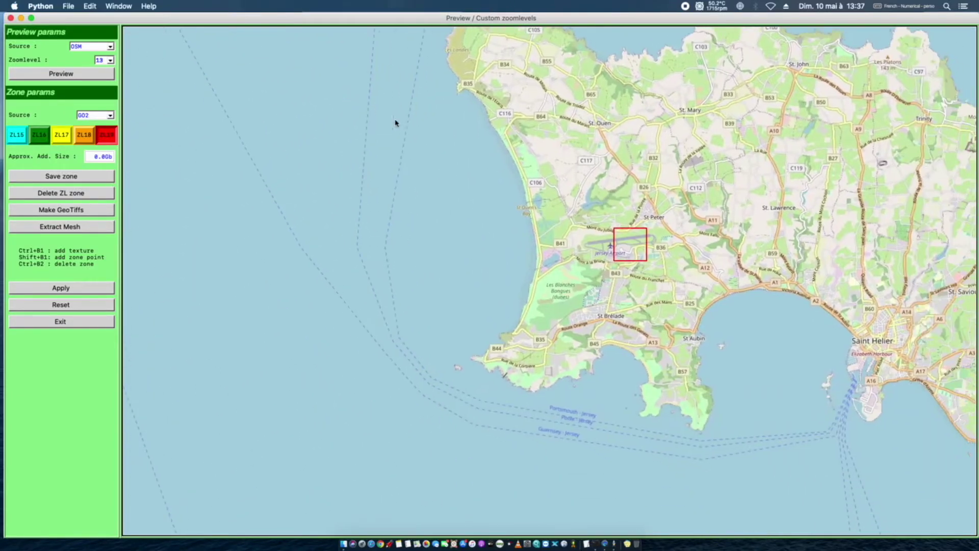
pyautogui.moveTo(776, 220); pyautogui.dragTo(479, 226)
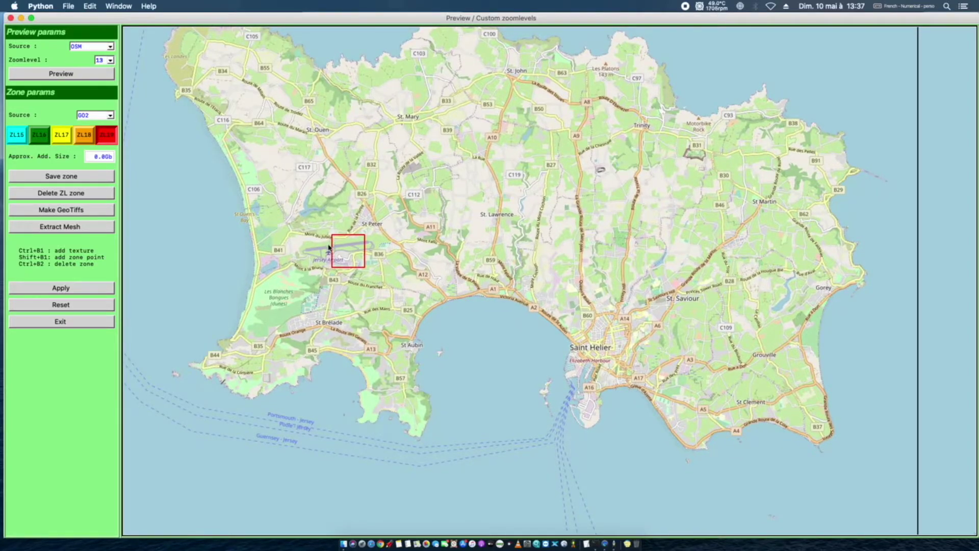
# - Replace the red texture south of Guernsey Airport with two adjacent red textures over its runway
pyautogui.moveTo(292, 196); pyautogui.dragTo(575, 209)
pyautogui.moveTo(291, 214); pyautogui.dragTo(631, 335)
pyautogui.moveTo(590, 125); pyautogui.dragTo(775, 414)
pyautogui.moveTo(672, 120); pyautogui.dragTo(896, 304)
pyautogui.moveTo(475, 342); pyautogui.dragTo(401, 440)
pyautogui.moveTo(804, 258); pyautogui.dragTo(546, 415)
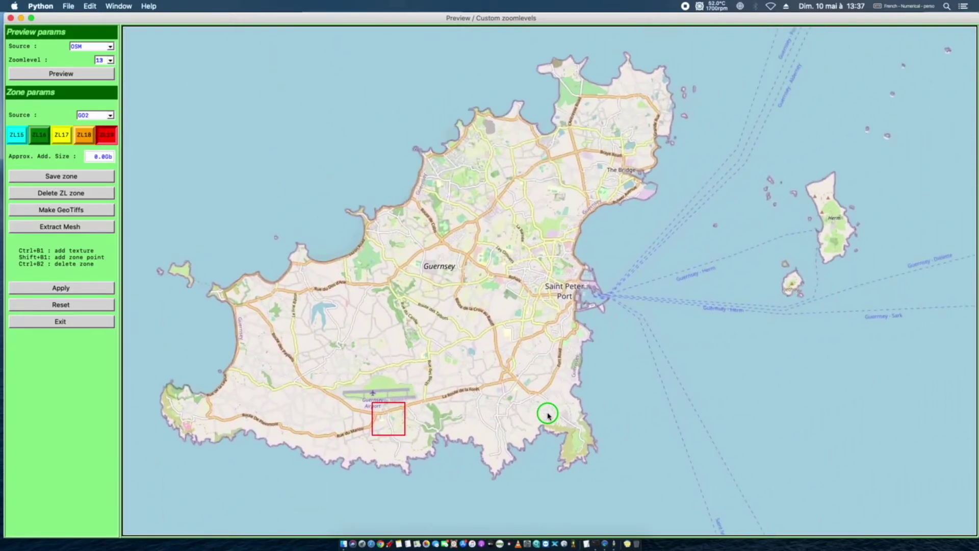
pyautogui.keyDown('ctrl'); pyautogui.click(385, 391); pyautogui.keyUp('ctrl')
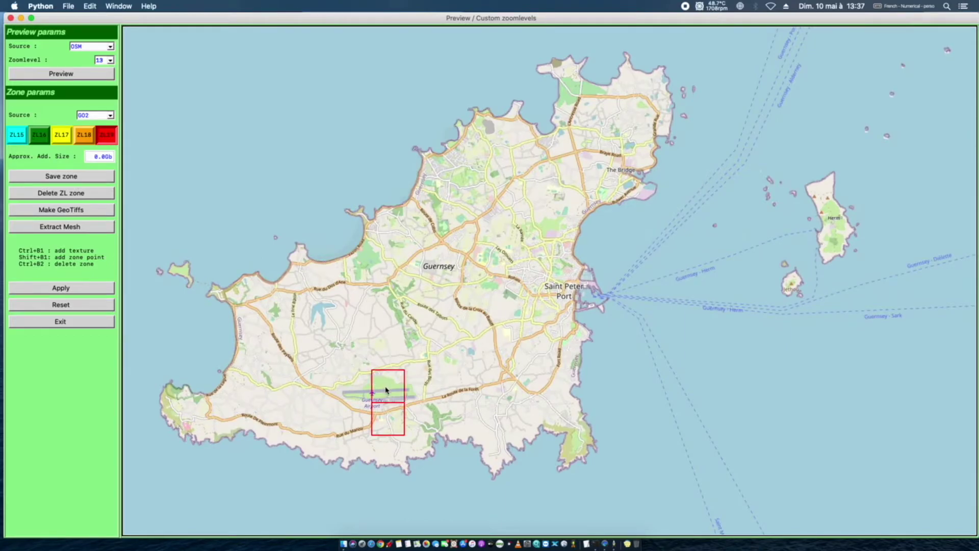
pyautogui.keyDown('ctrl'); pyautogui.click(353, 393); pyautogui.keyUp('ctrl')
pyautogui.keyDown('ctrl'); pyautogui.rightClick(393, 419); pyautogui.keyUp('ctrl')
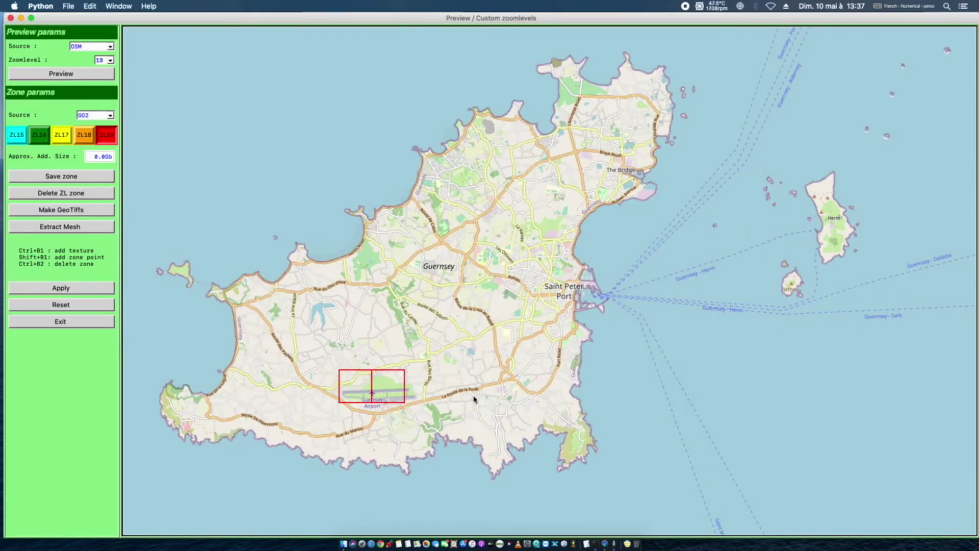
# - Add trial red textures south and east of Guernsey Airport and delete them again
pyautogui.keyDown('ctrl'); pyautogui.click(379, 429); pyautogui.keyUp('ctrl')
pyautogui.keyDown('ctrl'); pyautogui.click(464, 410); pyautogui.keyUp('ctrl')
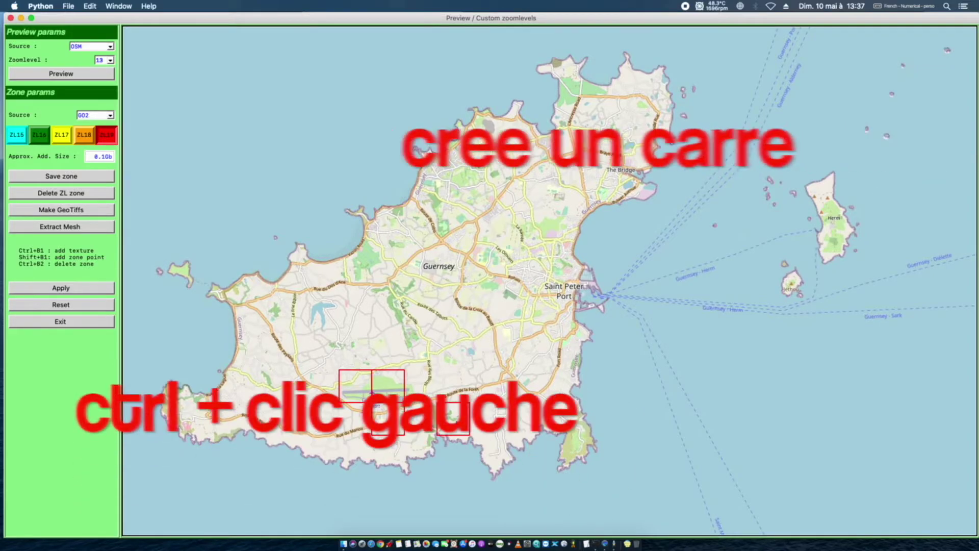
pyautogui.keyDown('ctrl'); pyautogui.rightClick(455, 421); pyautogui.keyUp('ctrl')
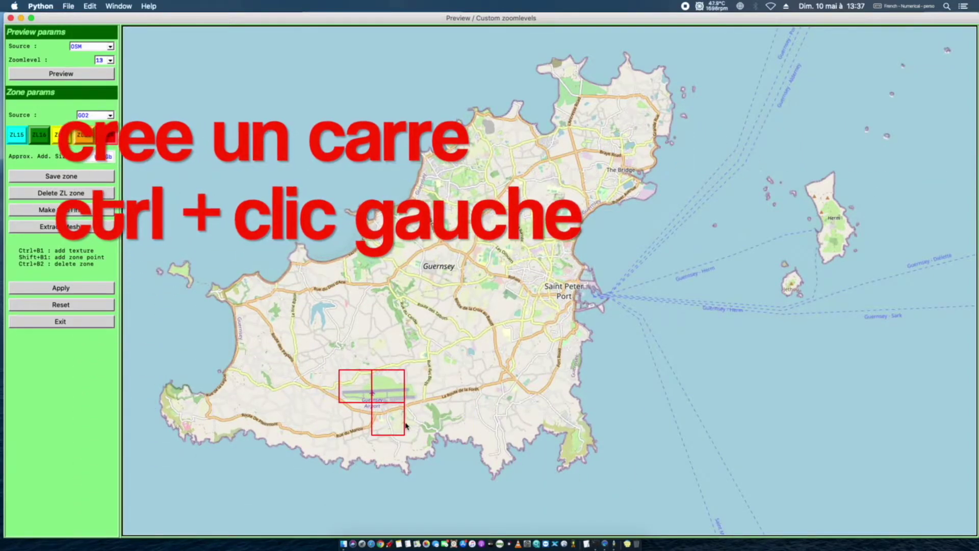
pyautogui.keyDown('ctrl'); pyautogui.rightClick(384, 431); pyautogui.keyUp('ctrl')
pyautogui.keyDown('ctrl'); pyautogui.click(481, 384); pyautogui.keyUp('ctrl')
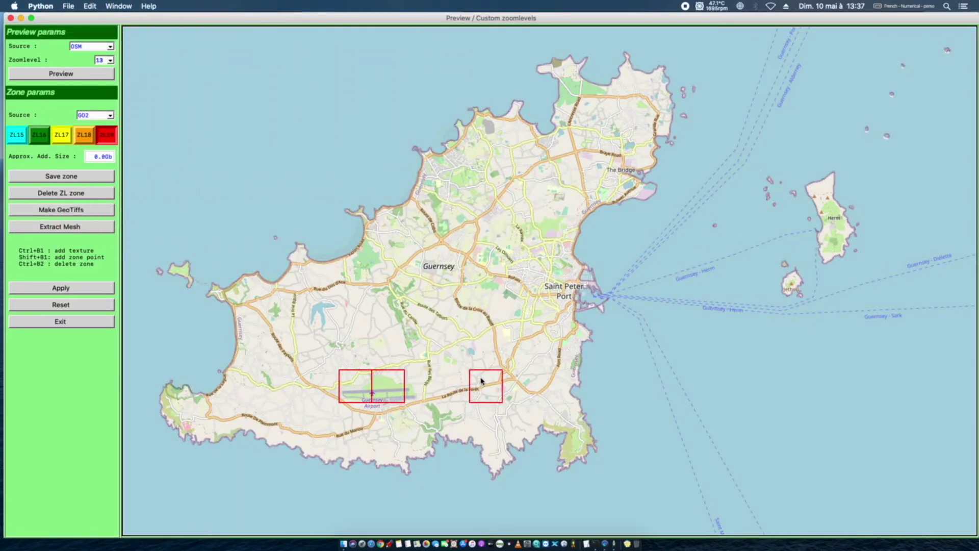
pyautogui.keyDown('ctrl'); pyautogui.rightClick(488, 387); pyautogui.keyUp('ctrl')
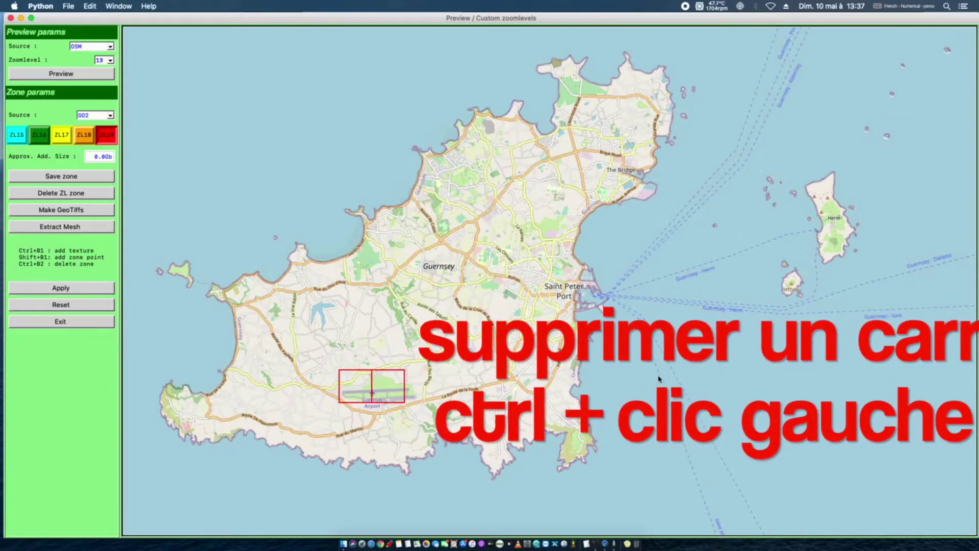
# - Extend the Guernsey Airport coverage with one red texture to the east and two directly south of the runway
pyautogui.moveTo(787, 280); pyautogui.dragTo(694, 177)
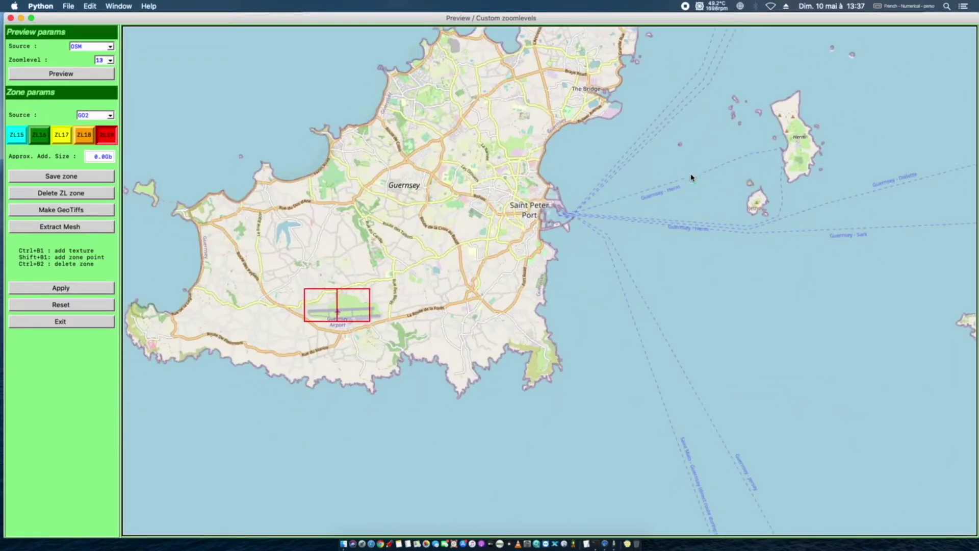
pyautogui.moveTo(760, 209); pyautogui.dragTo(711, 172)
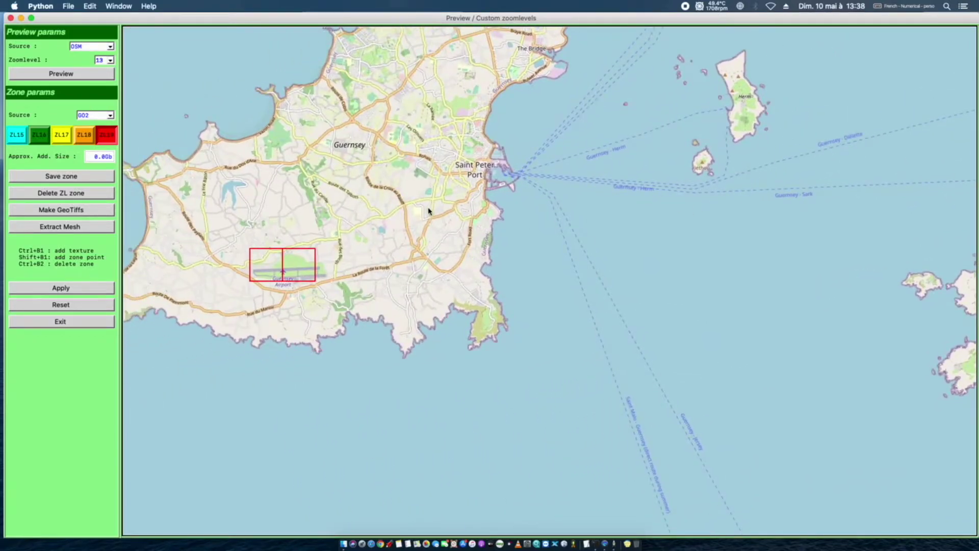
pyautogui.moveTo(429, 210); pyautogui.dragTo(640, 212)
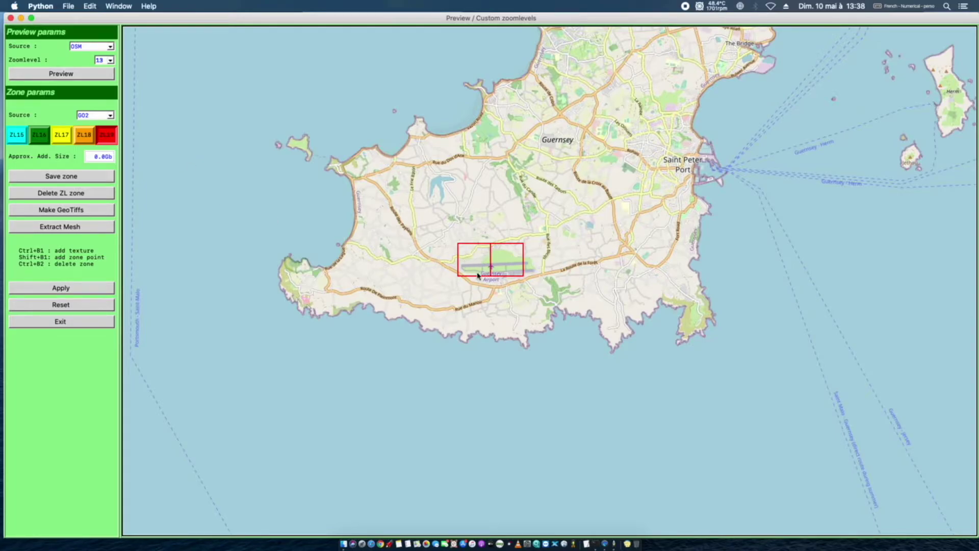
pyautogui.keyDown('shift'); pyautogui.click(535, 269); pyautogui.keyUp('shift')
pyautogui.keyDown('shift'); pyautogui.click(477, 283); pyautogui.keyUp('shift')
pyautogui.keyDown('shift'); pyautogui.click(503, 284); pyautogui.keyUp('shift')
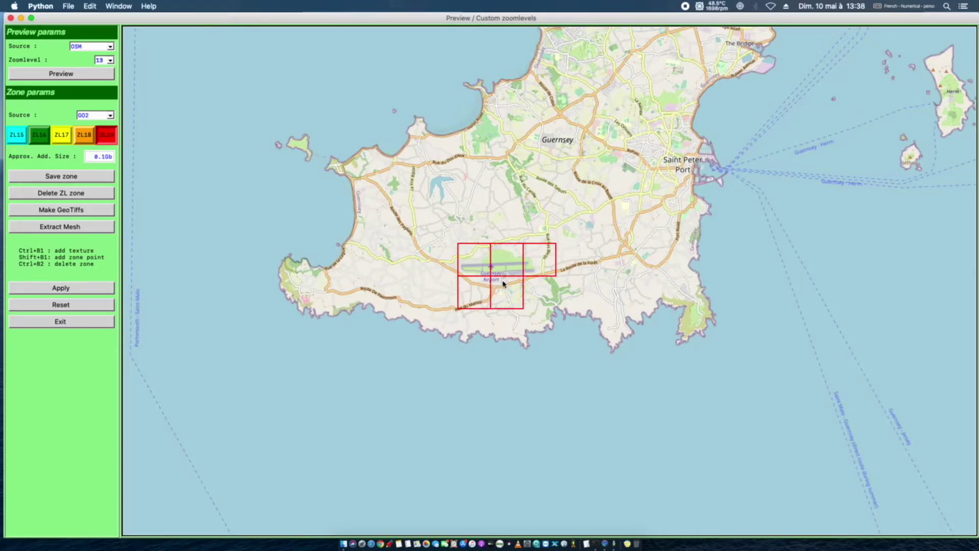
pyautogui.keyDown('shift'); pyautogui.click(542, 290); pyautogui.keyUp('shift')
pyautogui.keyDown('ctrl'); pyautogui.rightClick(543, 290); pyautogui.keyUp('ctrl')
# - Save the airport zone and apply the custom zoom levels
pyautogui.click(68, 177)
pyautogui.click(71, 287)
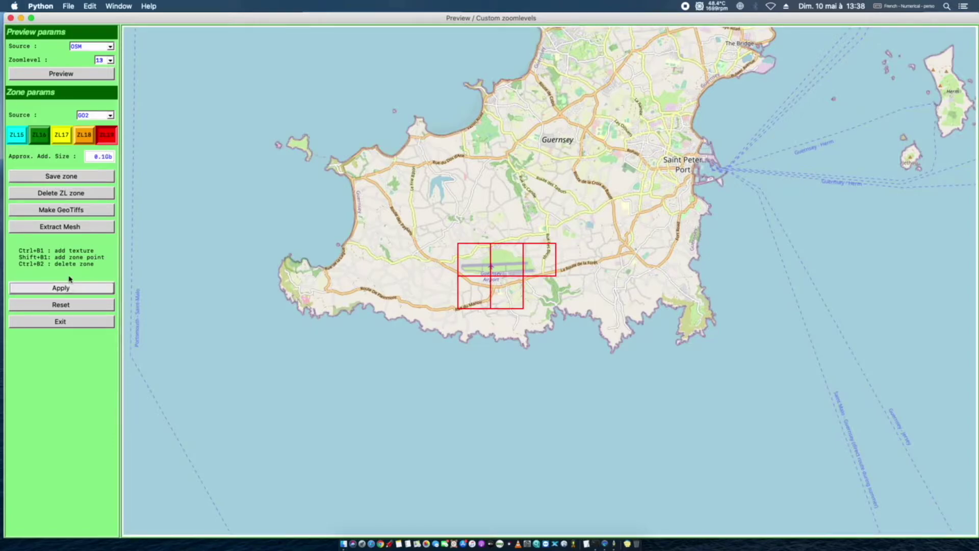
pyautogui.click(61, 174)
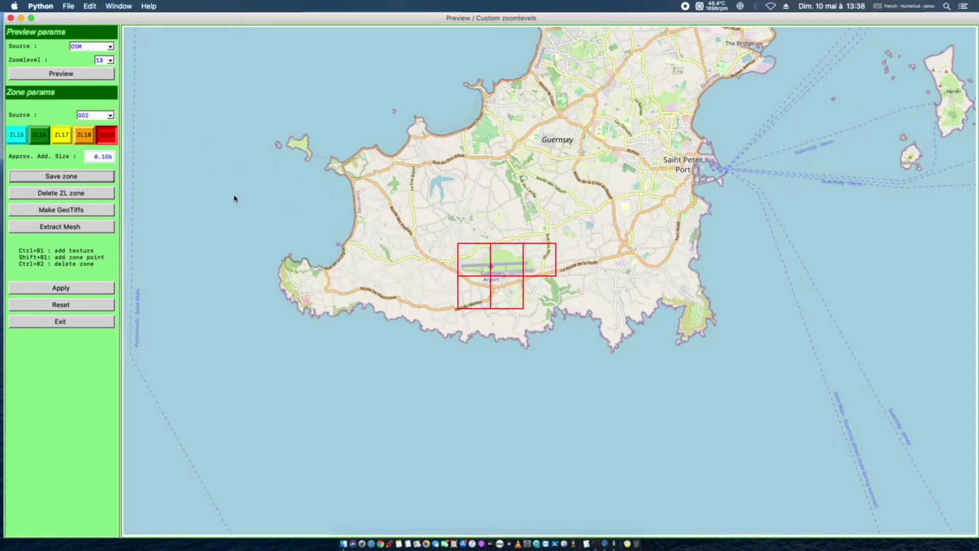
# - Add three ZL18 textures north, northeast and east of Guernsey Airport, and re-add the red texture at the runway's east end
pyautogui.click(83, 140)
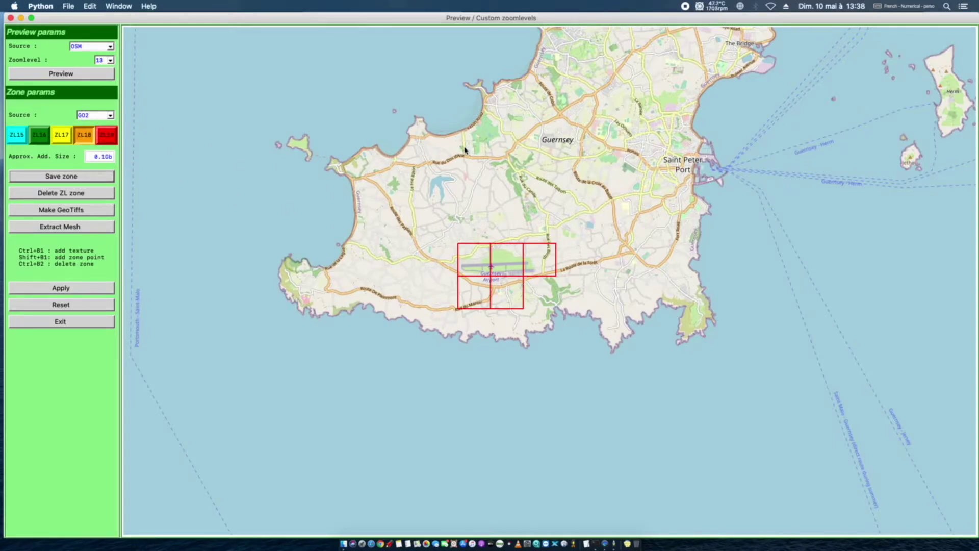
pyautogui.keyDown('ctrl'); pyautogui.click(480, 238); pyautogui.keyUp('ctrl')
pyautogui.keyDown('ctrl'); pyautogui.click(548, 224); pyautogui.keyUp('ctrl')
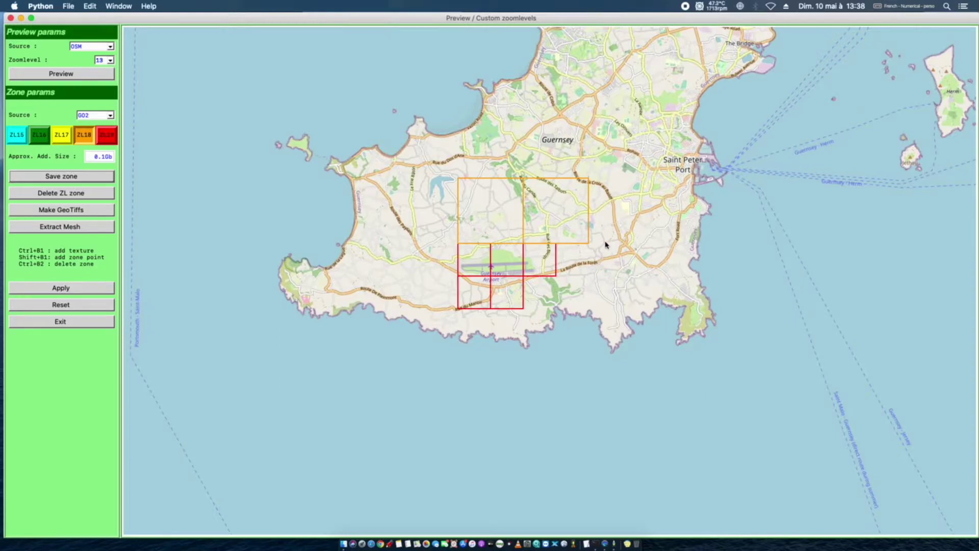
pyautogui.keyDown('ctrl'); pyautogui.click(570, 266); pyautogui.keyUp('ctrl')
pyautogui.click(112, 141)
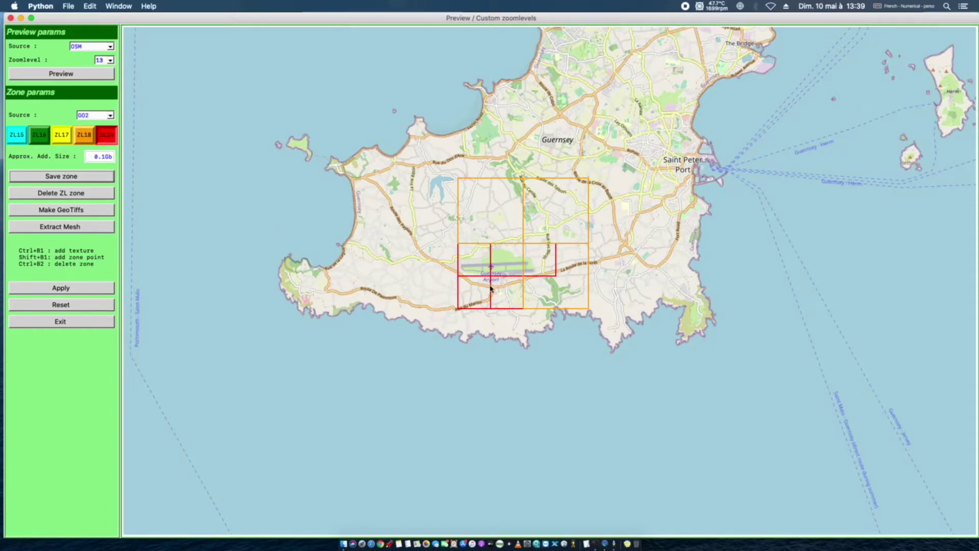
pyautogui.keyDown('ctrl'); pyautogui.click(542, 264); pyautogui.keyUp('ctrl')
# - Delete the ZL18 texture southeast of Guernsey Airport and surround the airport area with ZL18 textures to the east, south and west
pyautogui.click(83, 141)
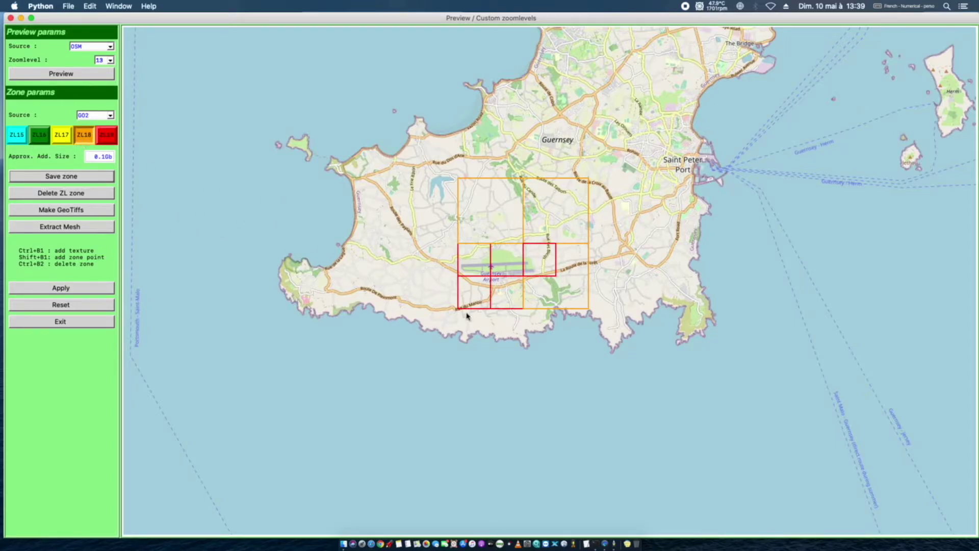
pyautogui.keyDown('ctrl'); pyautogui.rightClick(573, 291); pyautogui.keyUp('ctrl')
pyautogui.moveTo(283, 284); pyautogui.dragTo(268, 199)
pyautogui.keyDown('ctrl'); pyautogui.click(530, 227); pyautogui.keyUp('ctrl')
pyautogui.keyDown('ctrl'); pyautogui.click(532, 276); pyautogui.keyUp('ctrl')
pyautogui.keyDown('ctrl'); pyautogui.click(533, 336); pyautogui.keyUp('ctrl')
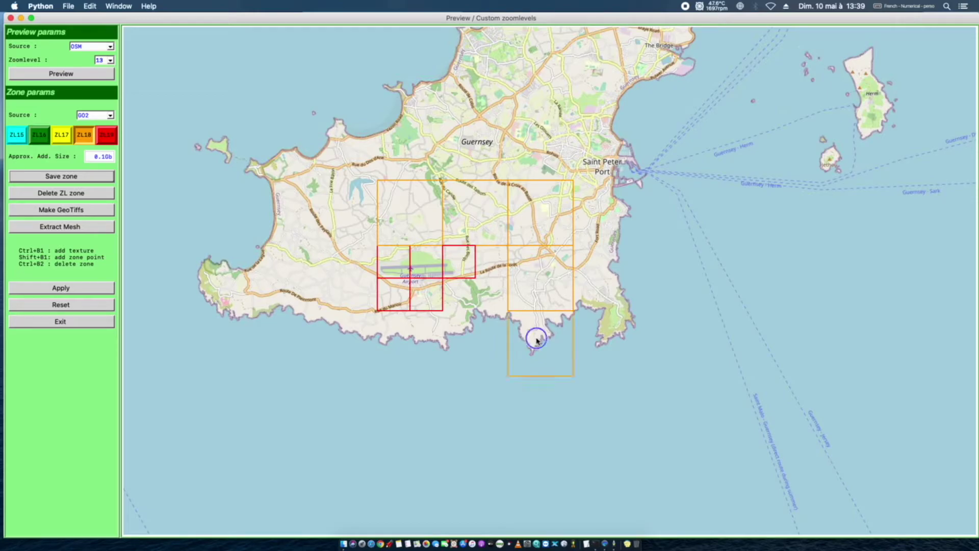
pyautogui.keyDown('ctrl'); pyautogui.click(470, 339); pyautogui.keyUp('ctrl')
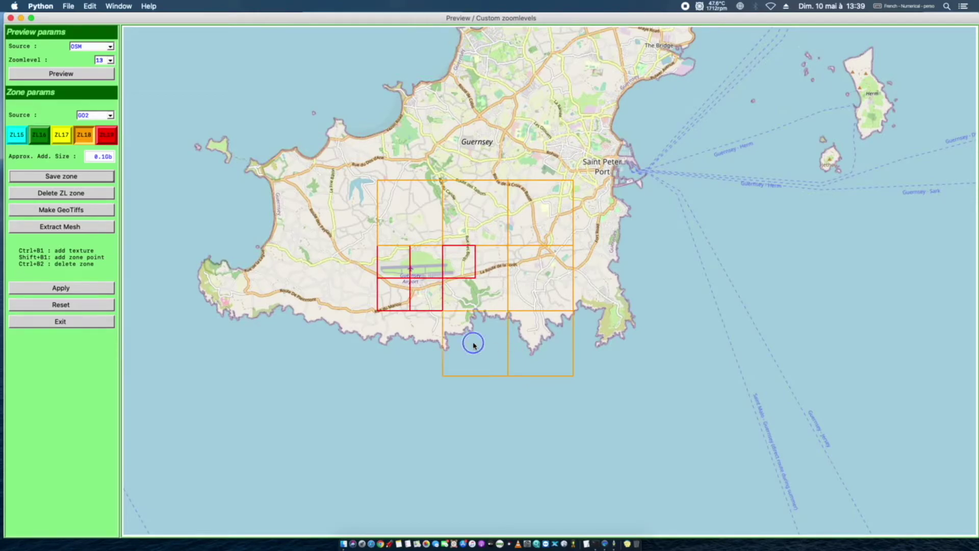
pyautogui.keyDown('ctrl'); pyautogui.click(410, 340); pyautogui.keyUp('ctrl')
pyautogui.keyDown('ctrl'); pyautogui.click(332, 341); pyautogui.keyUp('ctrl')
pyautogui.keyDown('ctrl'); pyautogui.click(334, 286); pyautogui.keyUp('ctrl')
pyautogui.keyDown('ctrl'); pyautogui.click(345, 223); pyautogui.keyUp('ctrl')
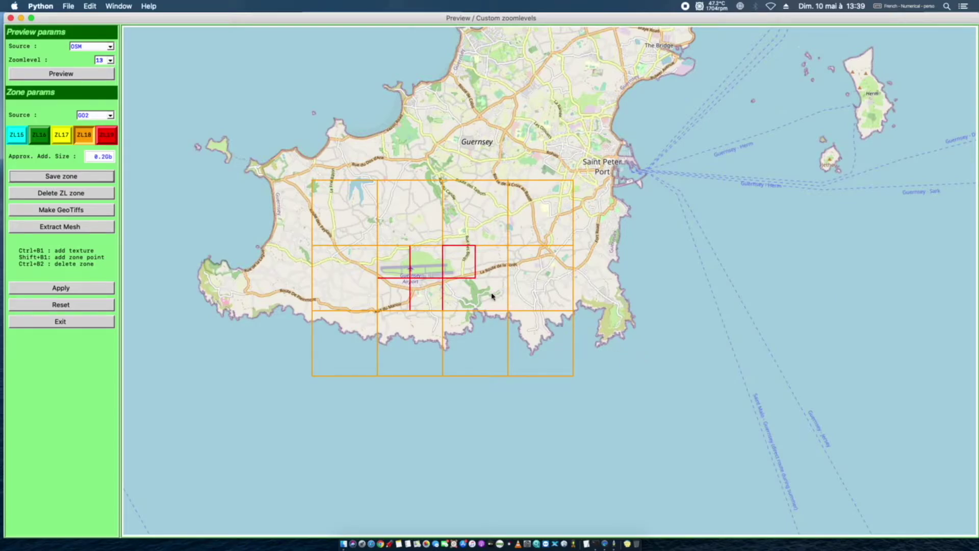
# - Complete a four-by-two block of red textures over and east of Guernsey Airport, and save the zone
pyautogui.click(107, 134)
pyautogui.keyDown('ctrl'); pyautogui.click(468, 292); pyautogui.keyUp('ctrl')
pyautogui.keyDown('ctrl'); pyautogui.click(490, 294); pyautogui.keyUp('ctrl')
pyautogui.keyDown('ctrl'); pyautogui.click(492, 261); pyautogui.keyUp('ctrl')
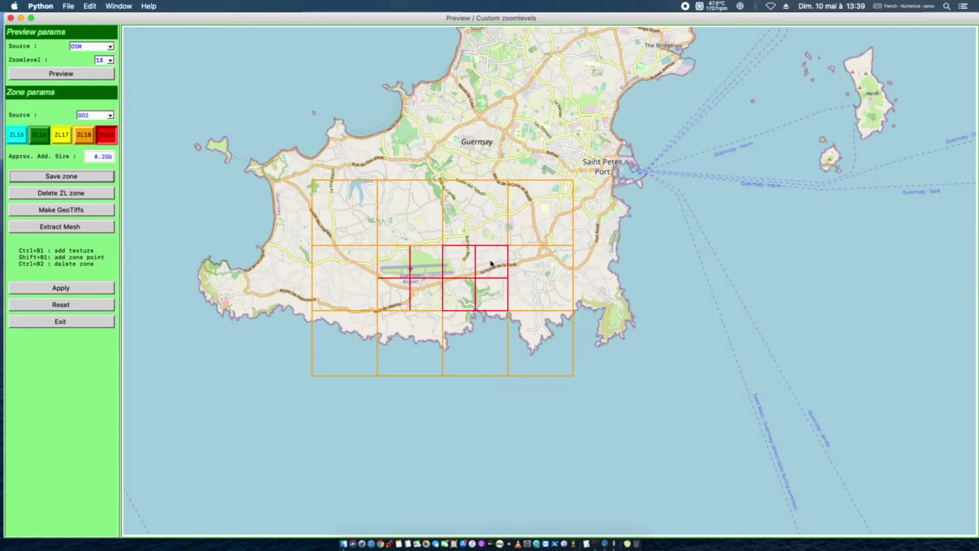
pyautogui.keyDown('ctrl'); pyautogui.click(393, 269); pyautogui.keyUp('ctrl')
pyautogui.keyDown('ctrl'); pyautogui.click(393, 301); pyautogui.keyUp('ctrl')
pyautogui.keyDown('ctrl'); pyautogui.click(433, 269); pyautogui.keyUp('ctrl')
pyautogui.click(72, 176)
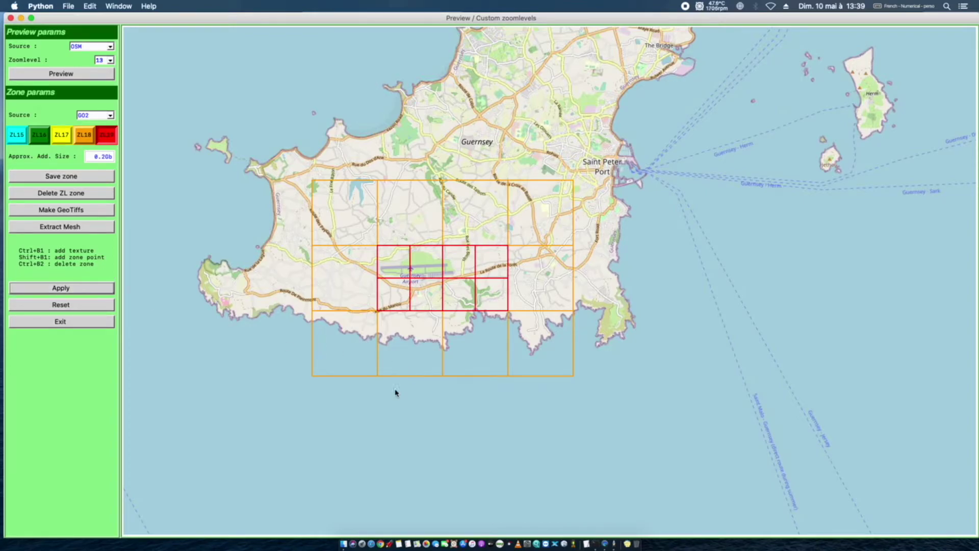
# - Add five ZL17 textures along the north and east sides of Guernsey's ZL18 block, removing the one that overlaps the block
pyautogui.click(59, 137)
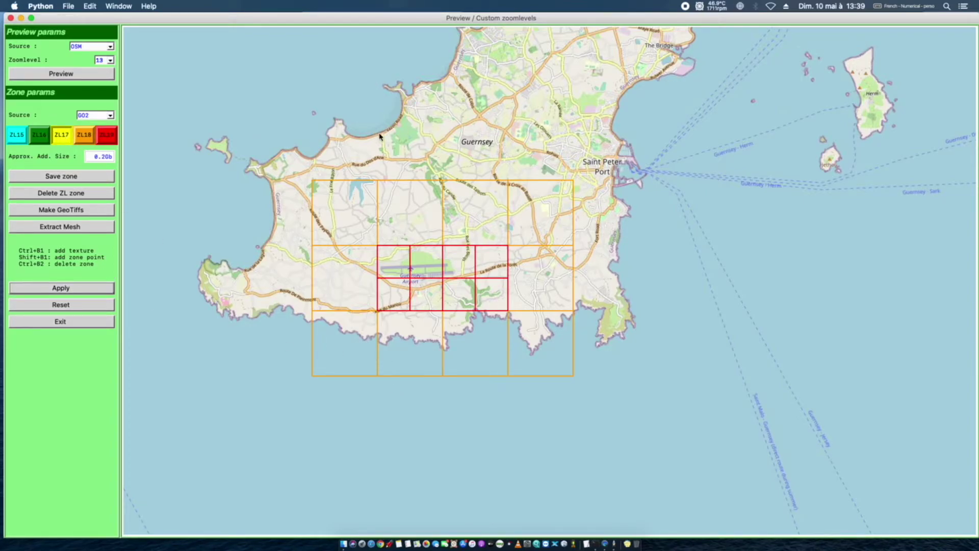
pyautogui.keyDown('ctrl'); pyautogui.click(352, 129); pyautogui.keyUp('ctrl')
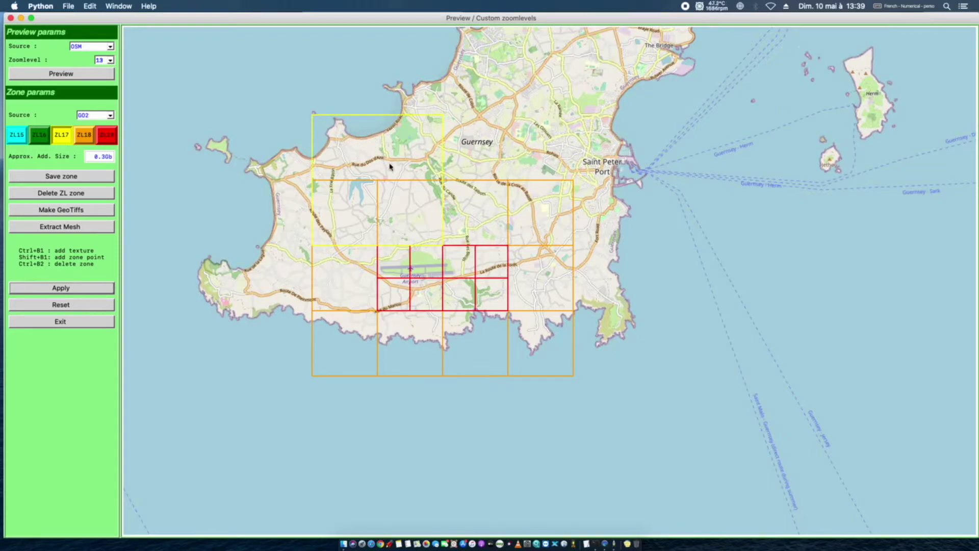
pyautogui.keyDown('ctrl'); pyautogui.rightClick(363, 145); pyautogui.keyUp('ctrl')
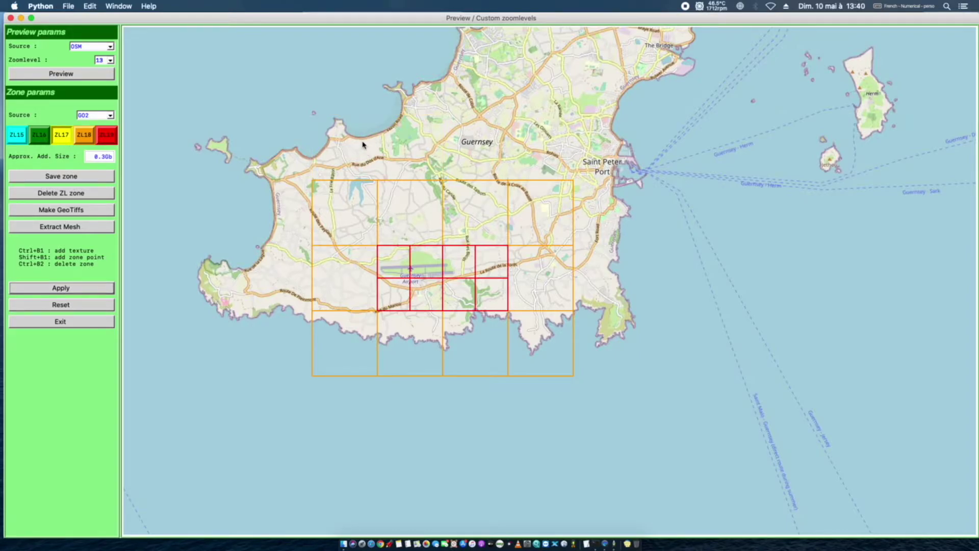
pyautogui.keyDown('ctrl'); pyautogui.click(364, 82); pyautogui.keyUp('ctrl')
pyautogui.keyDown('ctrl'); pyautogui.click(496, 82); pyautogui.keyUp('ctrl')
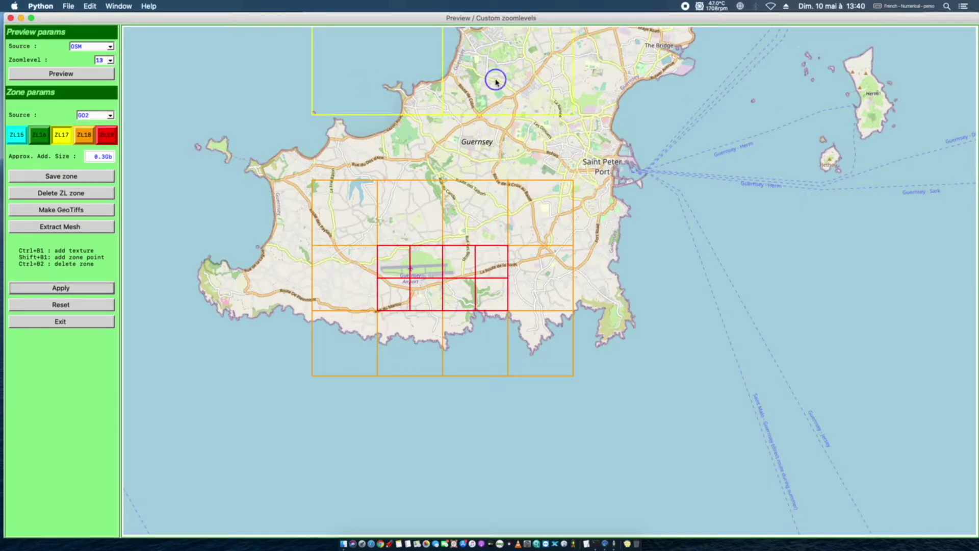
pyautogui.keyDown('ctrl'); pyautogui.click(617, 86); pyautogui.keyUp('ctrl')
pyautogui.keyDown('ctrl'); pyautogui.click(635, 175); pyautogui.keyUp('ctrl')
pyautogui.keyDown('ctrl'); pyautogui.click(639, 280); pyautogui.keyUp('ctrl')
# - Complete the ZL17 ring around Guernsey's ZL18 block with seven textures along its south and west sides, including the corners
pyautogui.keyDown('ctrl'); pyautogui.click(639, 464); pyautogui.keyUp('ctrl')
pyautogui.keyDown('ctrl'); pyautogui.click(538, 460); pyautogui.keyUp('ctrl')
pyautogui.keyDown('ctrl'); pyautogui.click(415, 458); pyautogui.keyUp('ctrl')
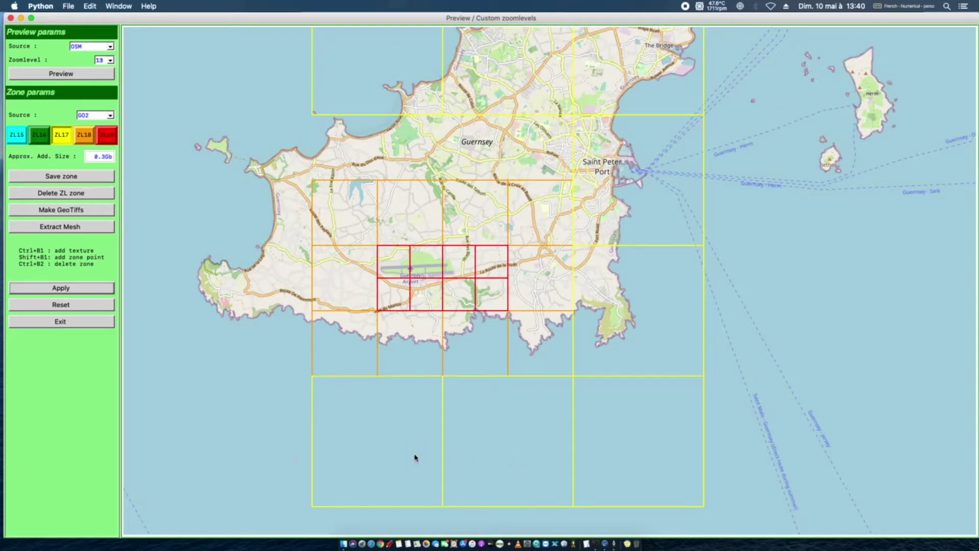
pyautogui.keyDown('ctrl'); pyautogui.click(250, 446); pyautogui.keyUp('ctrl')
pyautogui.keyDown('ctrl'); pyautogui.click(236, 353); pyautogui.keyUp('ctrl')
pyautogui.keyDown('ctrl'); pyautogui.click(237, 235); pyautogui.keyUp('ctrl')
pyautogui.keyDown('ctrl'); pyautogui.click(241, 79); pyautogui.keyUp('ctrl')
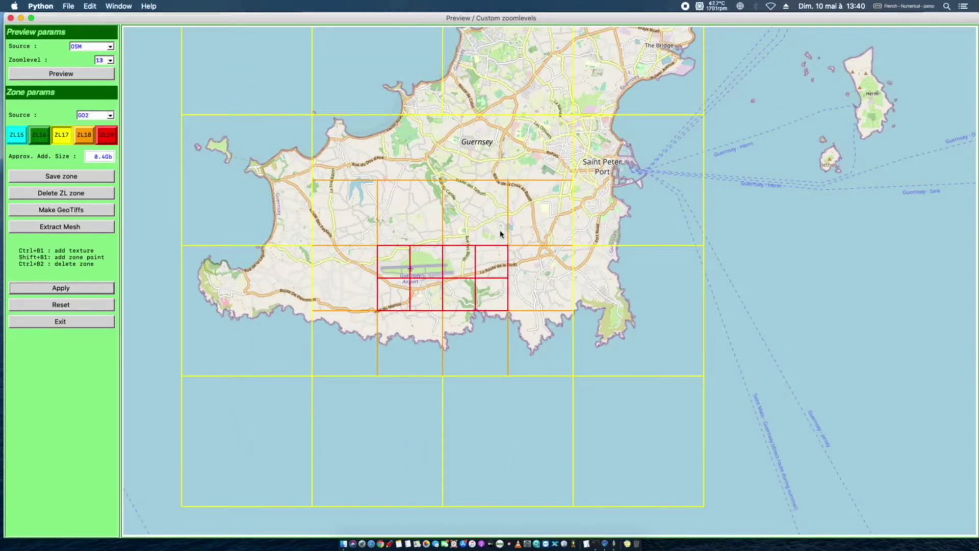
# - Add a row of four ZL18 textures directly north of Guernsey's existing ZL18 block, save the zone and apply the custom zoom levels
pyautogui.click(83, 138)
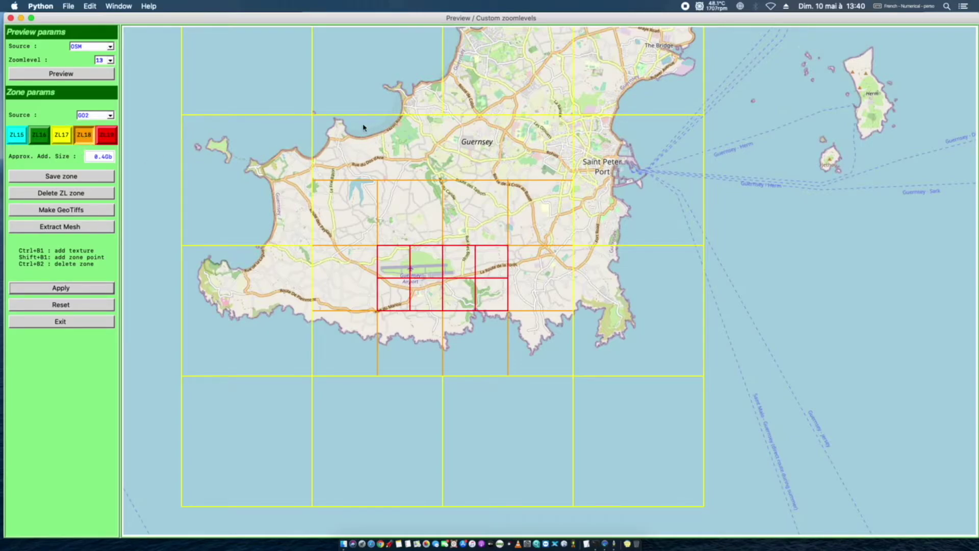
pyautogui.keyDown('ctrl'); pyautogui.click(353, 152); pyautogui.keyUp('ctrl')
pyautogui.keyDown('ctrl'); pyautogui.click(411, 153); pyautogui.keyUp('ctrl')
pyautogui.keyDown('ctrl'); pyautogui.click(472, 153); pyautogui.keyUp('ctrl')
pyautogui.keyDown('ctrl'); pyautogui.click(541, 155); pyautogui.keyUp('ctrl')
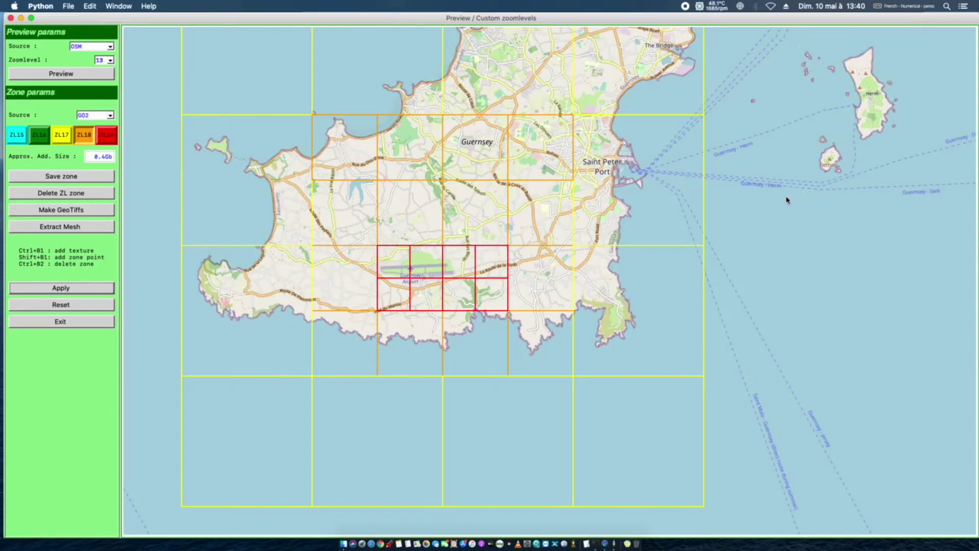
pyautogui.click(75, 179)
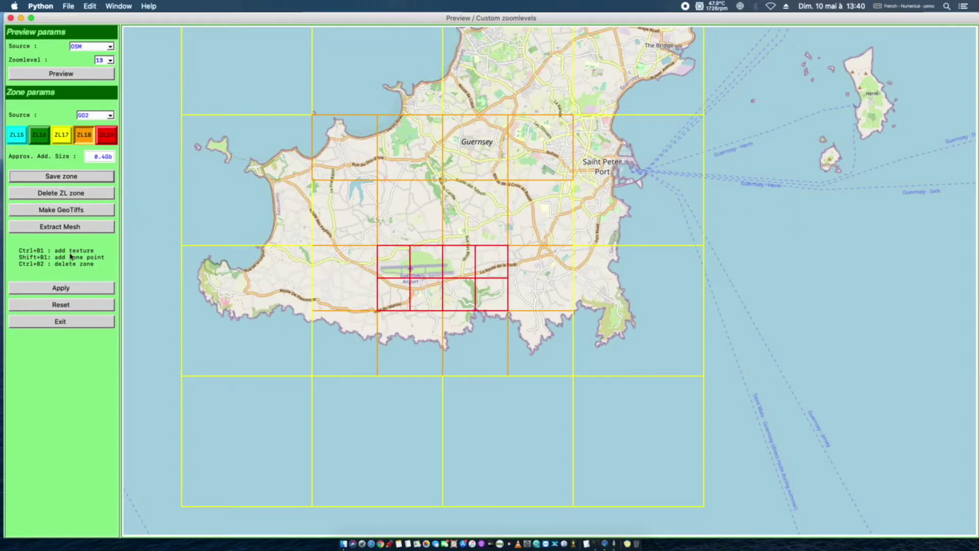
pyautogui.click(66, 292)
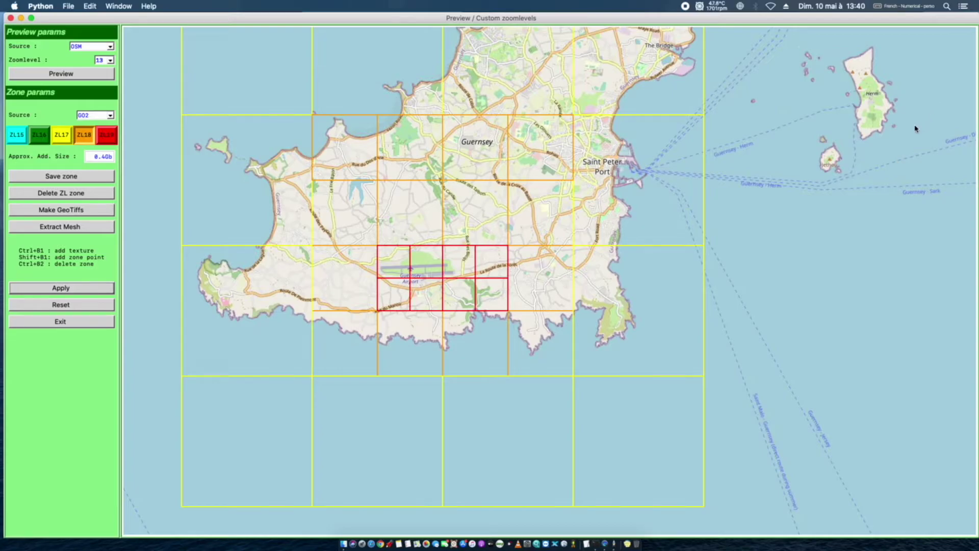
# - Check the tile's base zoom level in the main Ortho4XP window, and return to the custom zoom level map
pyautogui.moveTo(850, 125); pyautogui.dragTo(612, 200)
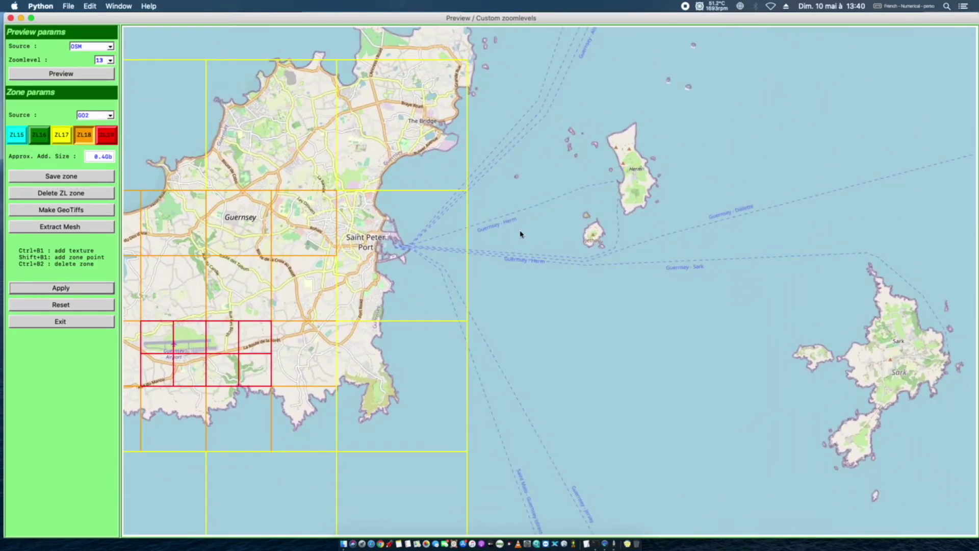
pyautogui.moveTo(506, 18); pyautogui.dragTo(506, 103)
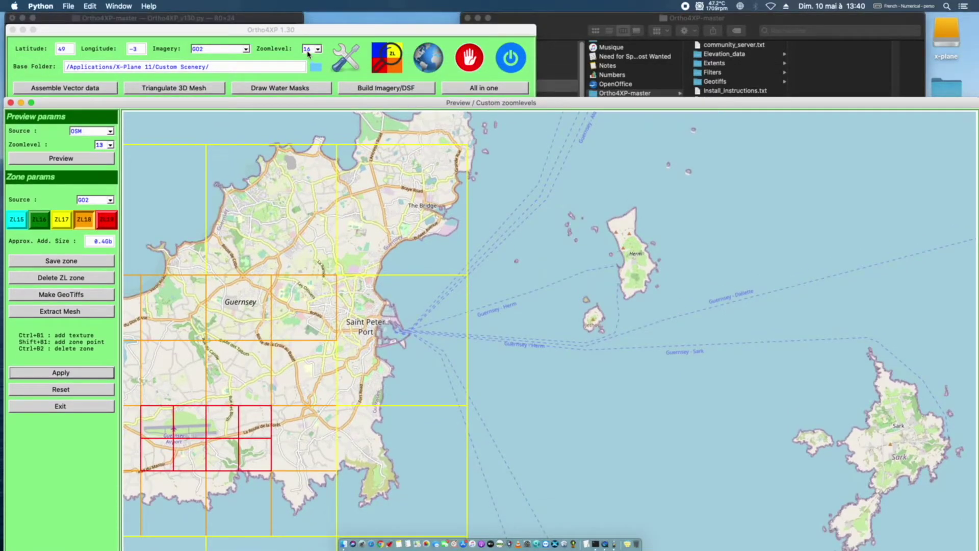
pyautogui.moveTo(376, 105); pyautogui.dragTo(383, 21)
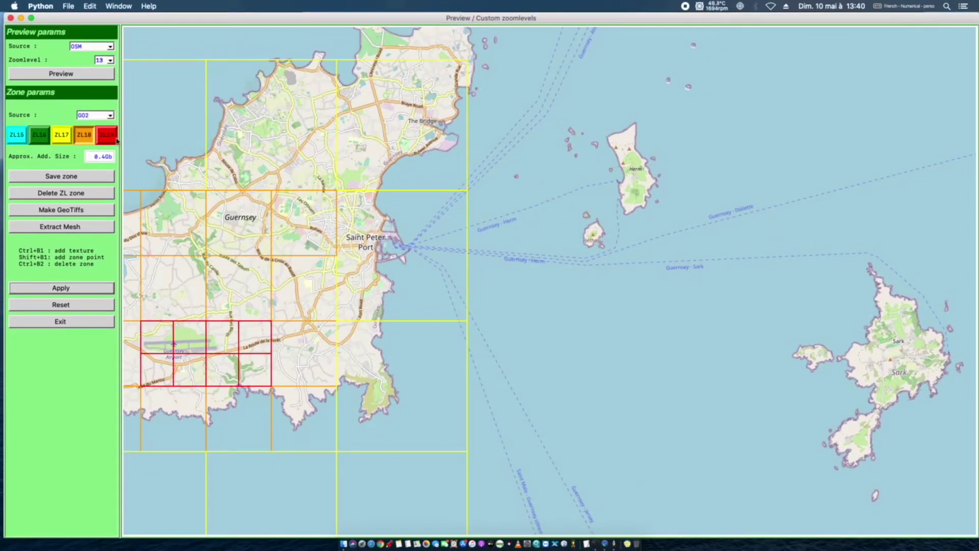
# - Add nested ZL16, ZL17, ZL18 and red textures east of Guernsey near Herm, each inside the larger one
pyautogui.click(42, 137)
pyautogui.keyDown('ctrl'); pyautogui.click(757, 158); pyautogui.keyUp('ctrl')
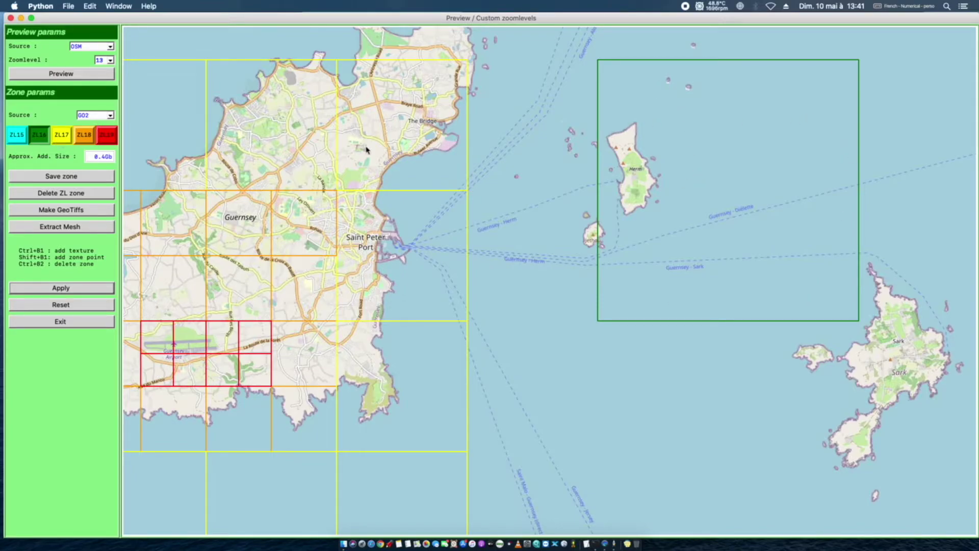
pyautogui.click(61, 134)
pyautogui.keyDown('ctrl'); pyautogui.click(633, 274); pyautogui.keyUp('ctrl')
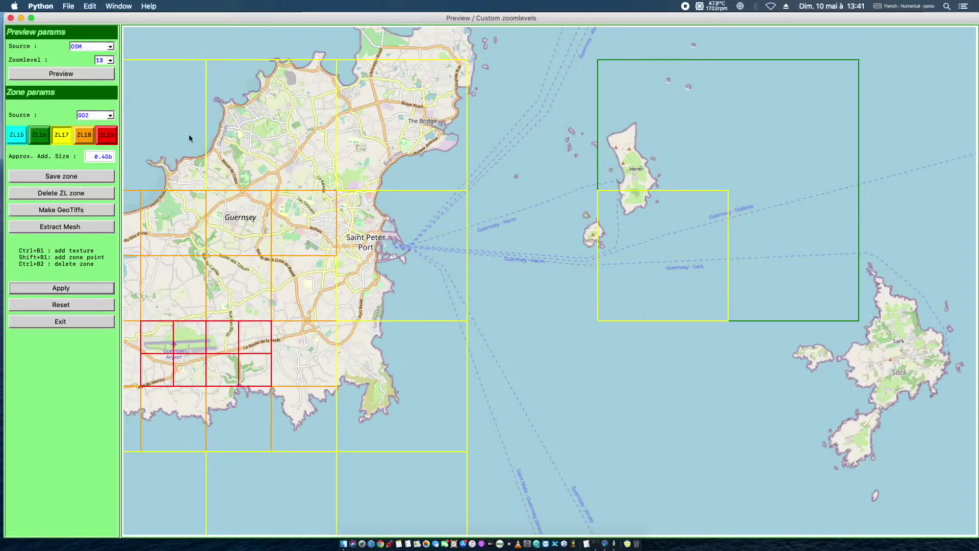
pyautogui.click(85, 136)
pyautogui.keyDown('ctrl'); pyautogui.click(626, 284); pyautogui.keyUp('ctrl')
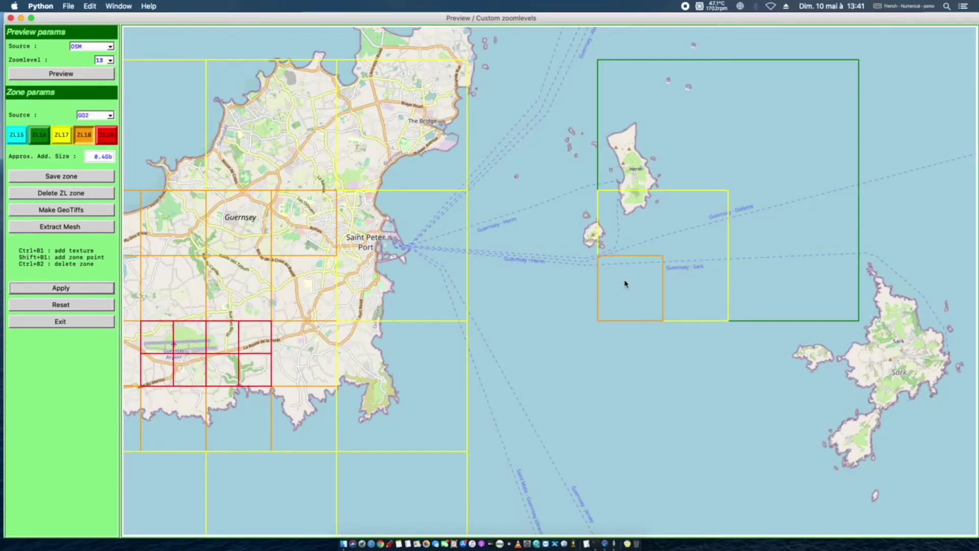
pyautogui.keyDown('ctrl'); pyautogui.click(618, 309); pyautogui.keyUp('ctrl')
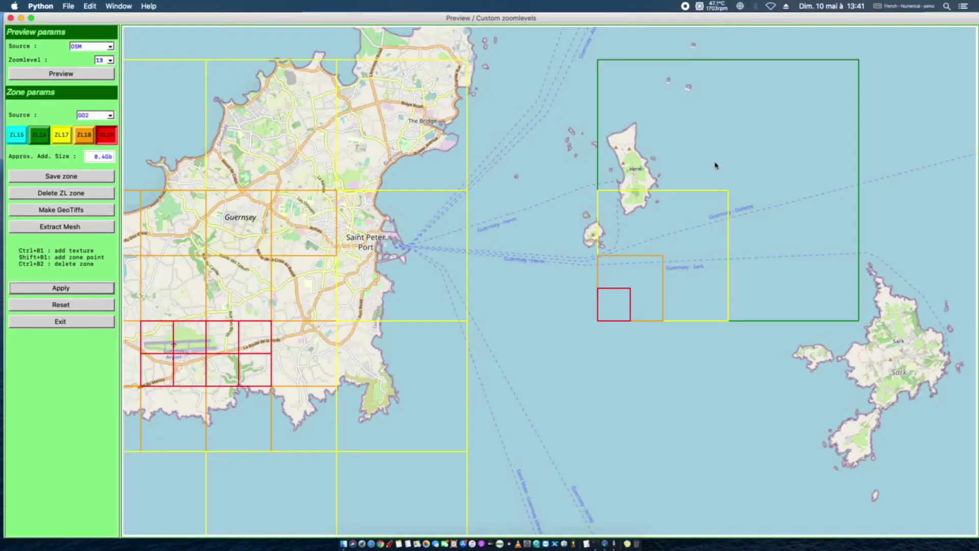
# - Delete the nested red, ZL18, ZL17 and ZL16 textures near Herm
pyautogui.keyDown('ctrl'); pyautogui.rightClick(619, 306); pyautogui.keyUp('ctrl')
pyautogui.click(92, 128)
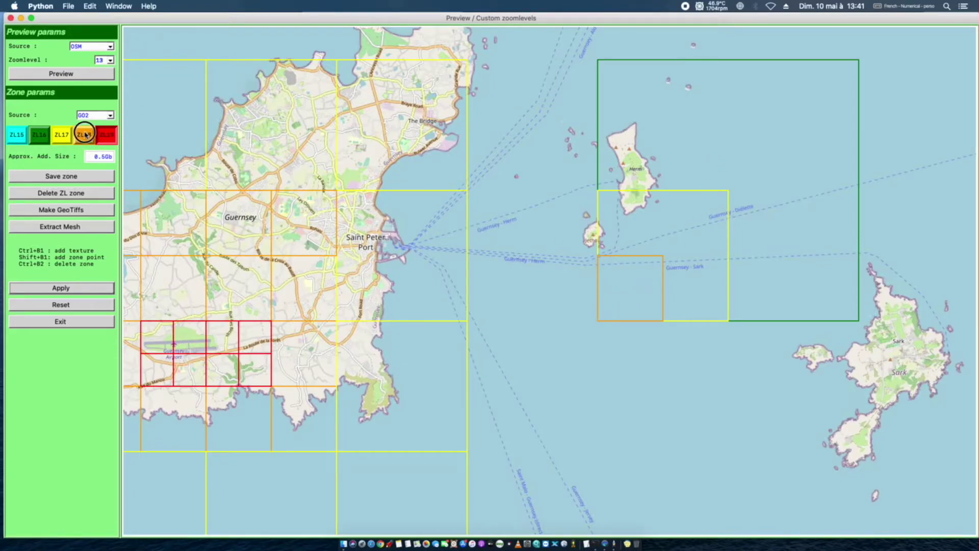
pyautogui.scroll(5, 628, 278)
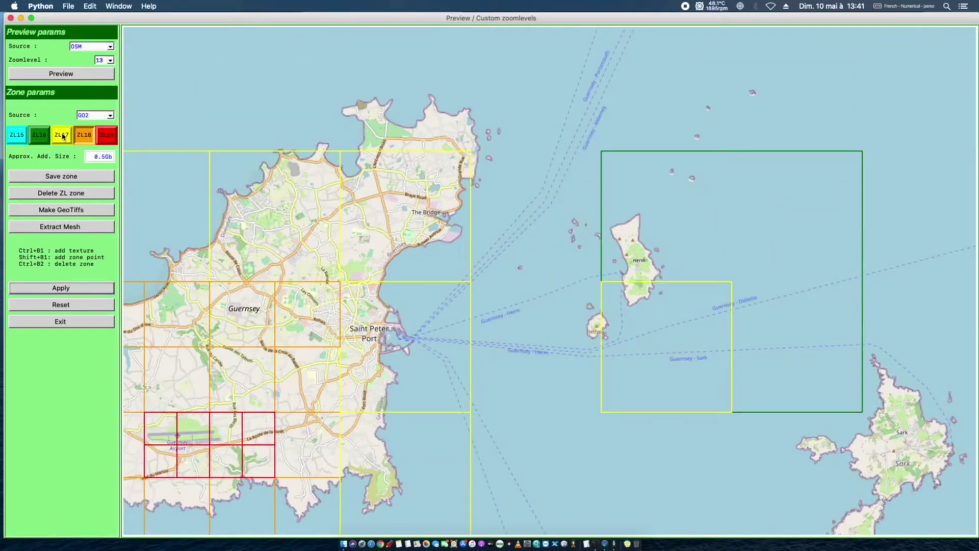
pyautogui.keyDown('ctrl'); pyautogui.rightClick(653, 342); pyautogui.keyUp('ctrl')
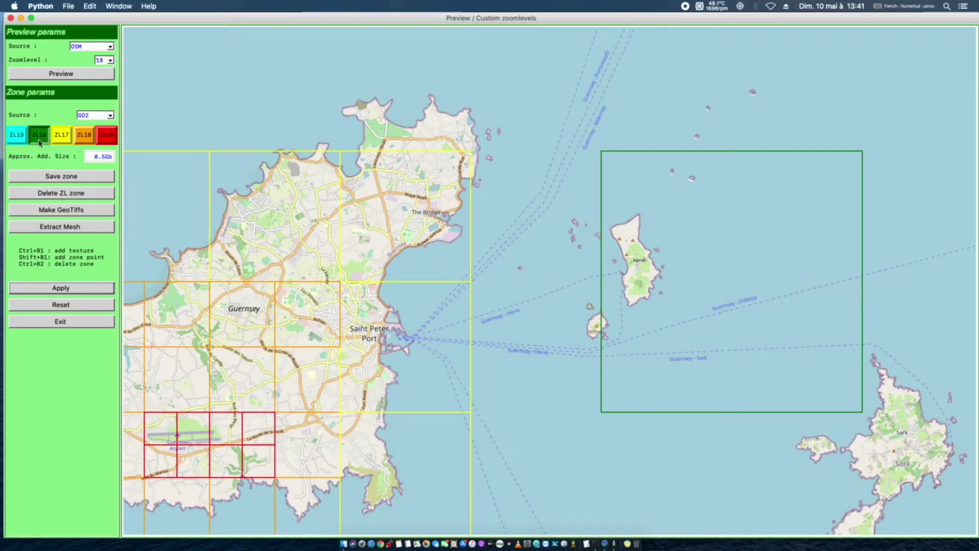
pyautogui.keyDown('ctrl'); pyautogui.rightClick(703, 228); pyautogui.keyUp('ctrl')
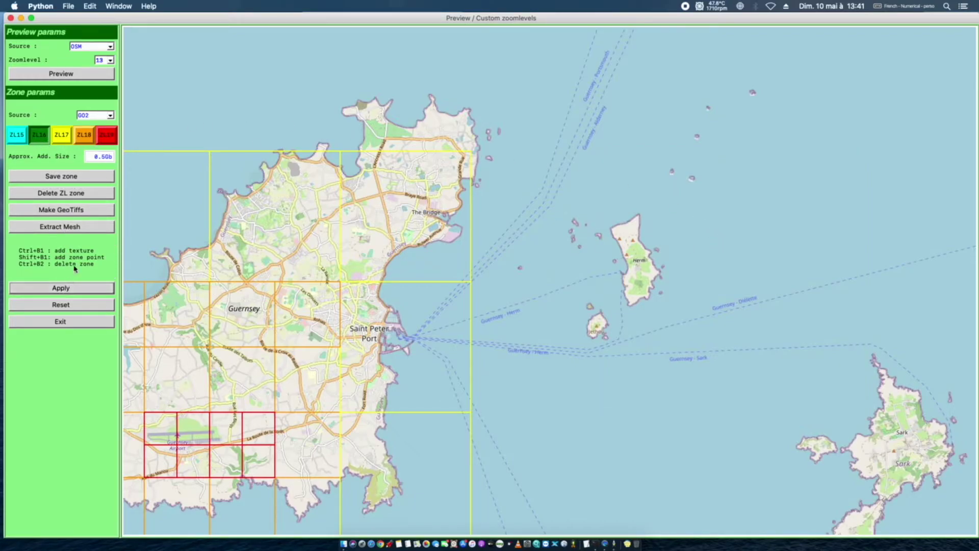
# - Add two red textures at Jersey Airport, directly west and east of the existing one
pyautogui.moveTo(603, 259); pyautogui.dragTo(232, 23)
pyautogui.moveTo(580, 215); pyautogui.dragTo(378, 3)
pyautogui.moveTo(573, 237); pyautogui.dragTo(390, 23)
pyautogui.moveTo(569, 318); pyautogui.dragTo(435, 93)
pyautogui.moveTo(580, 286); pyautogui.dragTo(562, 166)
pyautogui.moveTo(498, 230); pyautogui.dragTo(552, 254)
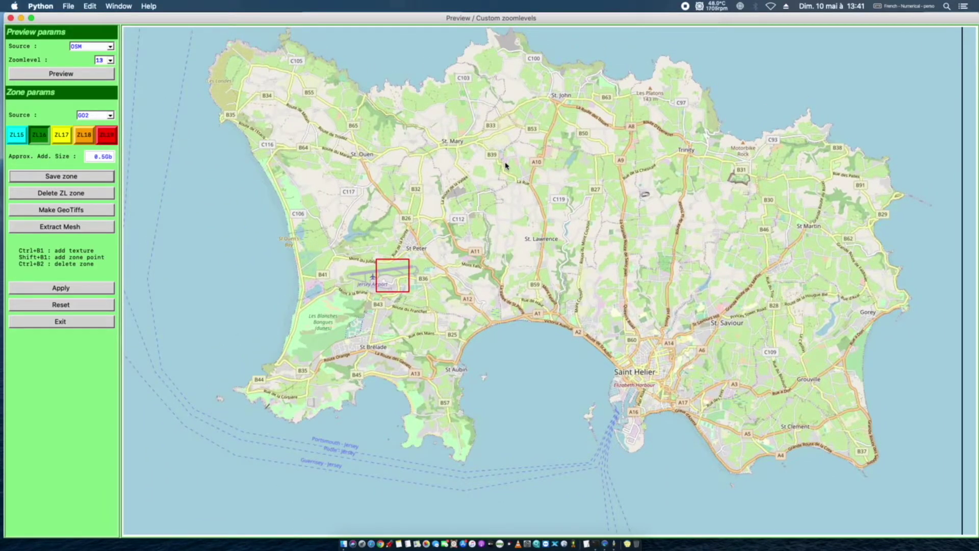
pyautogui.moveTo(651, 323); pyautogui.dragTo(569, 322)
pyautogui.moveTo(446, 210); pyautogui.dragTo(466, 217)
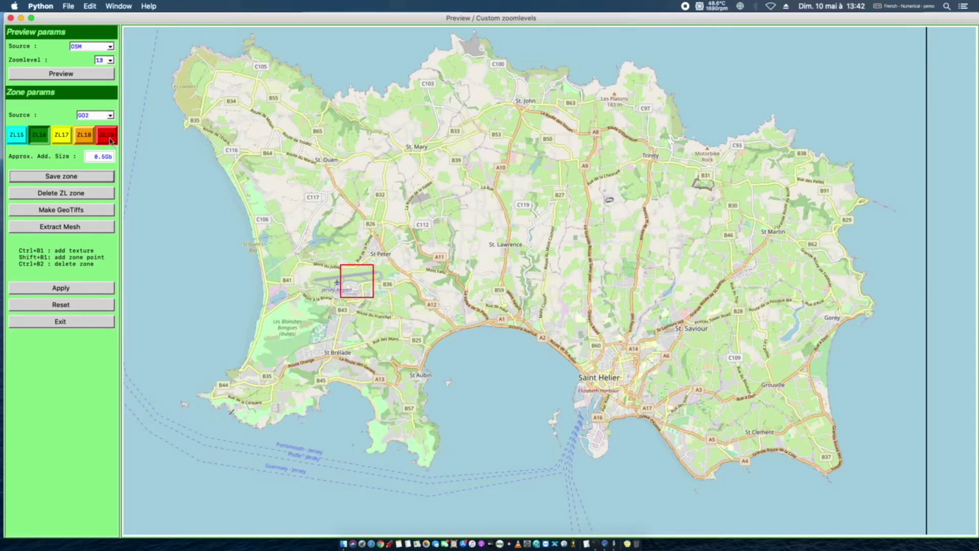
pyautogui.keyDown('ctrl'); pyautogui.click(327, 288); pyautogui.keyUp('ctrl')
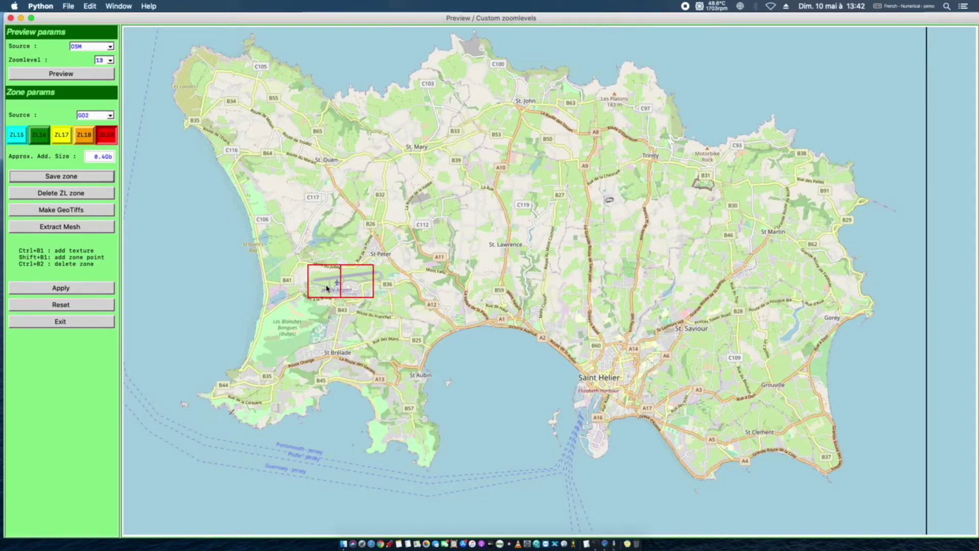
pyautogui.keyDown('ctrl'); pyautogui.click(387, 283); pyautogui.keyUp('ctrl')
# - Surround Jersey Airport's red textures with ZL18 textures to the north, east, south and west, forming a block four wide and three high
pyautogui.click(79, 137)
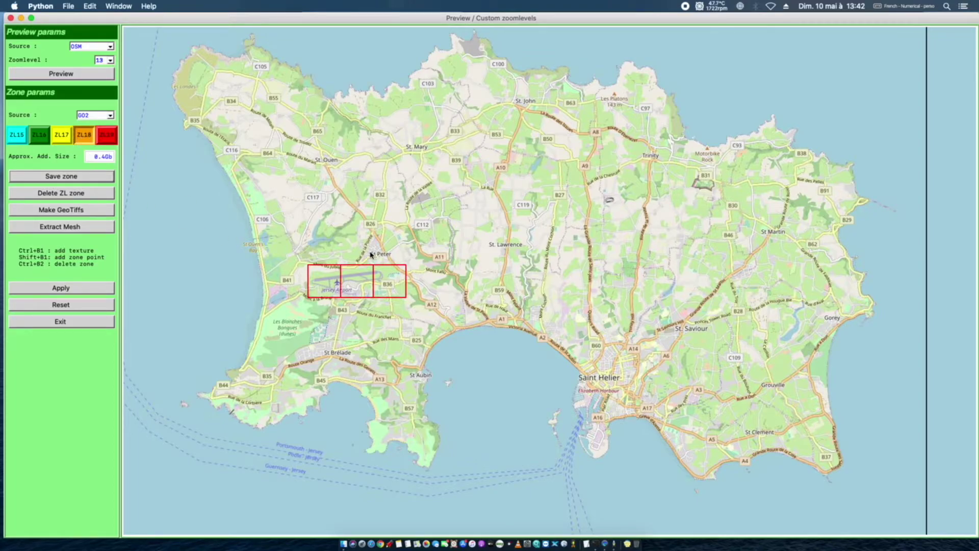
pyautogui.keyDown('ctrl'); pyautogui.click(386, 246); pyautogui.keyUp('ctrl')
pyautogui.keyDown('ctrl'); pyautogui.click(426, 241); pyautogui.keyUp('ctrl')
pyautogui.keyDown('ctrl'); pyautogui.click(436, 286); pyautogui.keyUp('ctrl')
pyautogui.keyDown('ctrl'); pyautogui.click(419, 359); pyautogui.keyUp('ctrl')
pyautogui.keyDown('ctrl'); pyautogui.click(365, 357); pyautogui.keyUp('ctrl')
pyautogui.keyDown('ctrl'); pyautogui.click(308, 356); pyautogui.keyUp('ctrl')
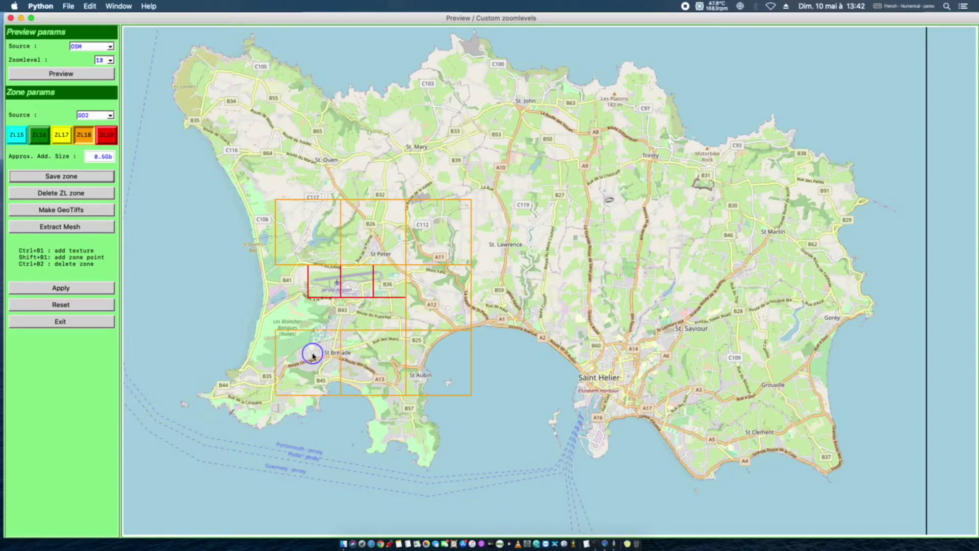
pyautogui.keyDown('ctrl'); pyautogui.click(234, 343); pyautogui.keyUp('ctrl')
pyautogui.keyDown('ctrl'); pyautogui.click(231, 298); pyautogui.keyUp('ctrl')
pyautogui.keyDown('ctrl'); pyautogui.click(241, 245); pyautogui.keyUp('ctrl')
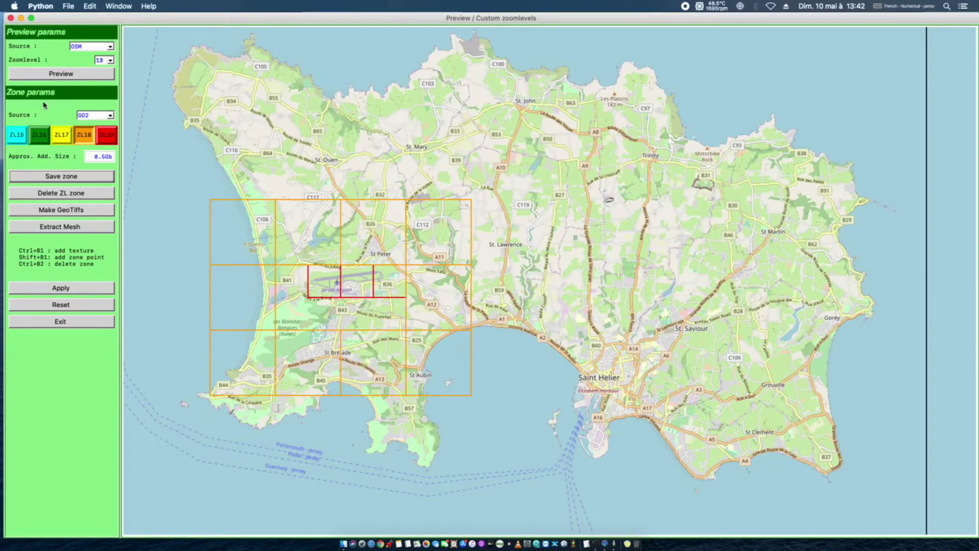
# - Surround Jersey's ZL18 block with ZL17 textures along its north, east, south and west sides
pyautogui.click(58, 137)
pyautogui.keyDown('ctrl'); pyautogui.click(219, 124); pyautogui.keyUp('ctrl')
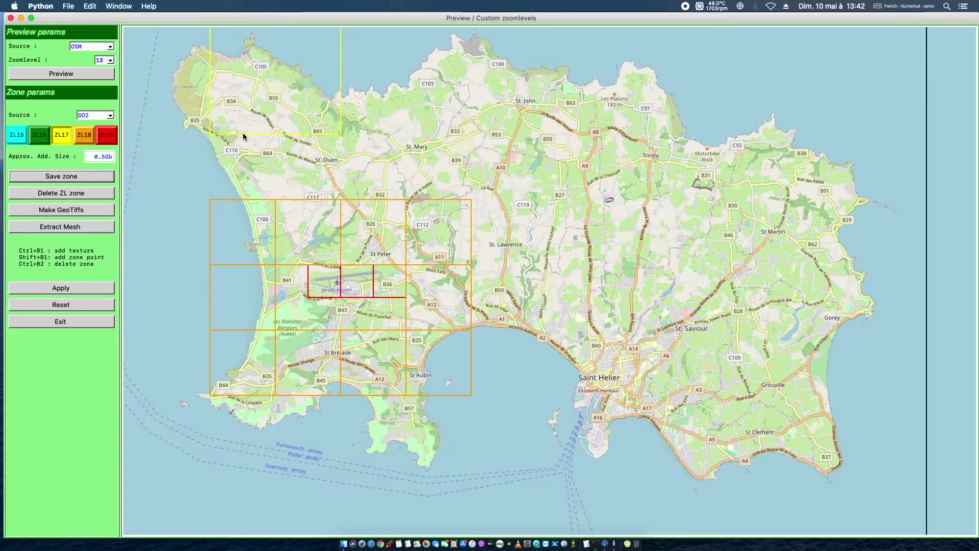
pyautogui.keyDown('ctrl'); pyautogui.click(386, 104); pyautogui.keyUp('ctrl')
pyautogui.keyDown('ctrl'); pyautogui.click(523, 109); pyautogui.keyUp('ctrl')
pyautogui.keyDown('ctrl'); pyautogui.click(532, 208); pyautogui.keyUp('ctrl')
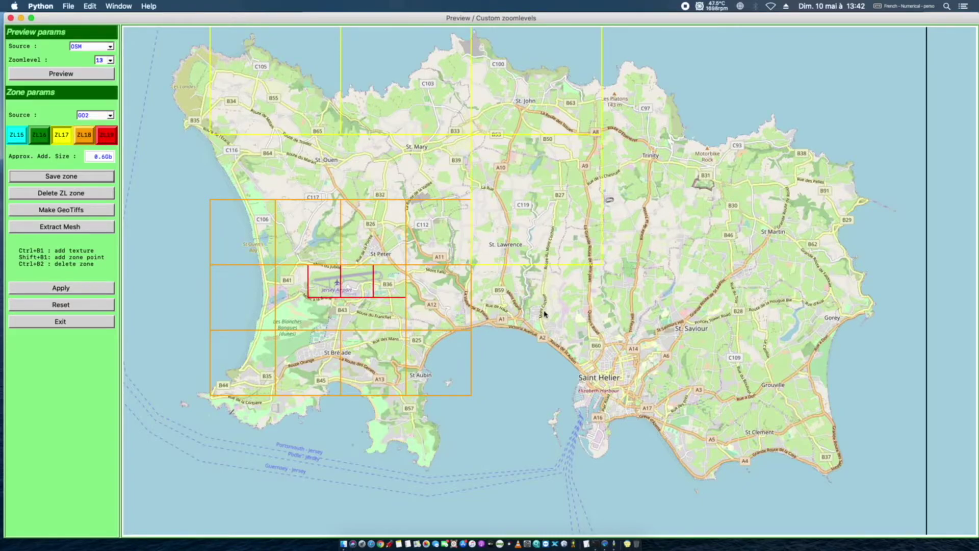
pyautogui.keyDown('ctrl'); pyautogui.click(540, 326); pyautogui.keyUp('ctrl')
pyautogui.keyDown('ctrl'); pyautogui.click(521, 466); pyautogui.keyUp('ctrl')
pyautogui.keyDown('ctrl'); pyautogui.click(433, 458); pyautogui.keyUp('ctrl')
pyautogui.keyDown('ctrl'); pyautogui.click(271, 467); pyautogui.keyUp('ctrl')
pyautogui.keyDown('ctrl'); pyautogui.click(172, 458); pyautogui.keyUp('ctrl')
pyautogui.keyDown('ctrl'); pyautogui.click(169, 368); pyautogui.keyUp('ctrl')
pyautogui.keyDown('ctrl'); pyautogui.click(168, 175); pyautogui.keyUp('ctrl')
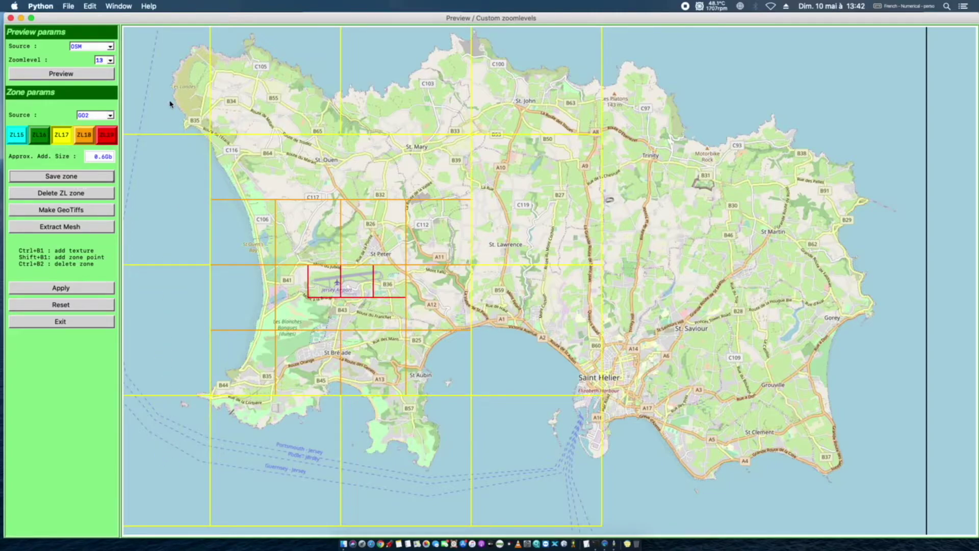
# - Add a row of four ZL18 textures between the northern ZL17 textures and Jersey's existing ZL18 block
pyautogui.click(85, 135)
pyautogui.keyDown('ctrl'); pyautogui.click(257, 173); pyautogui.keyUp('ctrl')
pyautogui.keyDown('ctrl'); pyautogui.click(314, 171); pyautogui.keyUp('ctrl')
pyautogui.keyDown('ctrl'); pyautogui.click(391, 176); pyautogui.keyUp('ctrl')
pyautogui.keyDown('ctrl'); pyautogui.click(425, 177); pyautogui.keyUp('ctrl')
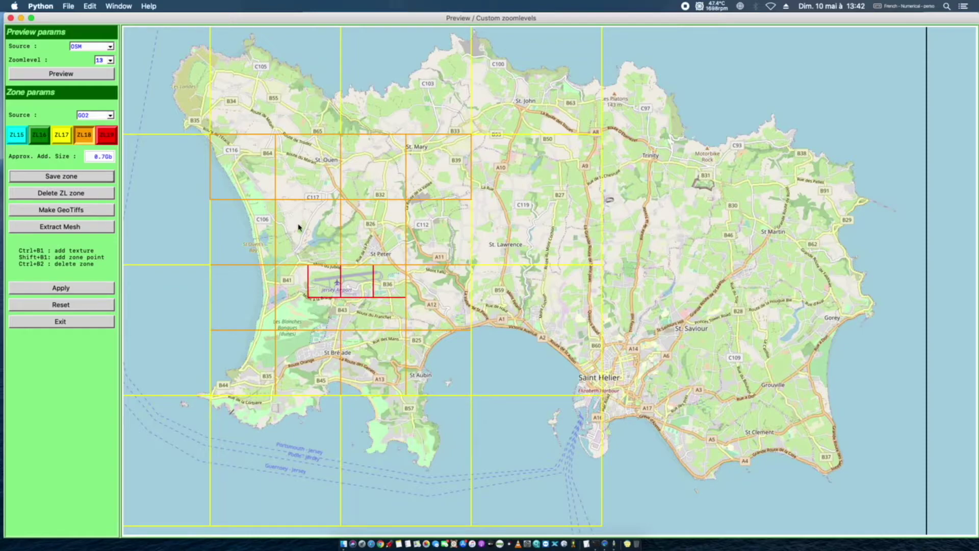
# - Add five red textures west and south of Jersey Airport's red row, save the zone and apply the custom zoom levels
pyautogui.click(107, 139)
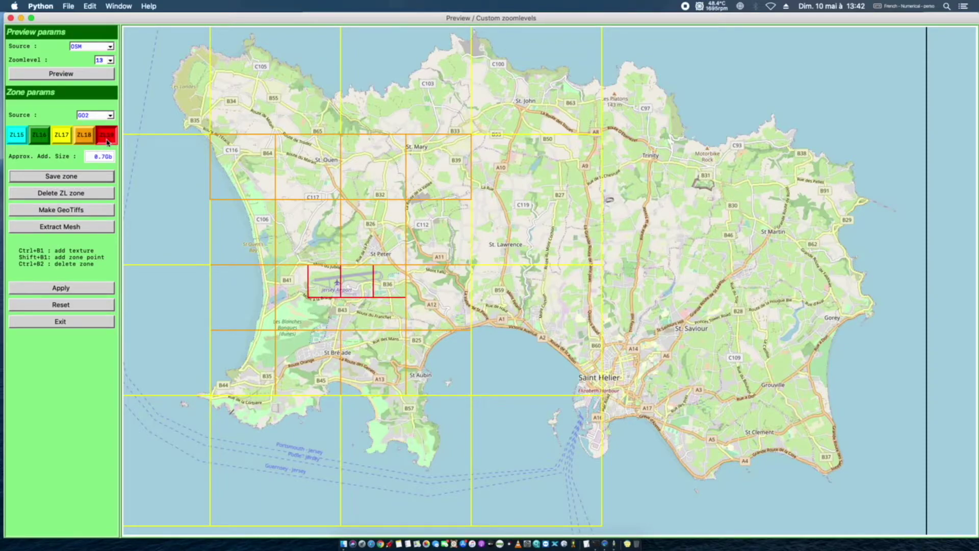
pyautogui.keyDown('ctrl'); pyautogui.click(285, 287); pyautogui.keyUp('ctrl')
pyautogui.keyDown('ctrl'); pyautogui.click(296, 309); pyautogui.keyUp('ctrl')
pyautogui.keyDown('ctrl'); pyautogui.click(324, 317); pyautogui.keyUp('ctrl')
pyautogui.keyDown('ctrl'); pyautogui.click(353, 320); pyautogui.keyUp('ctrl')
pyautogui.keyDown('ctrl'); pyautogui.click(385, 320); pyautogui.keyUp('ctrl')
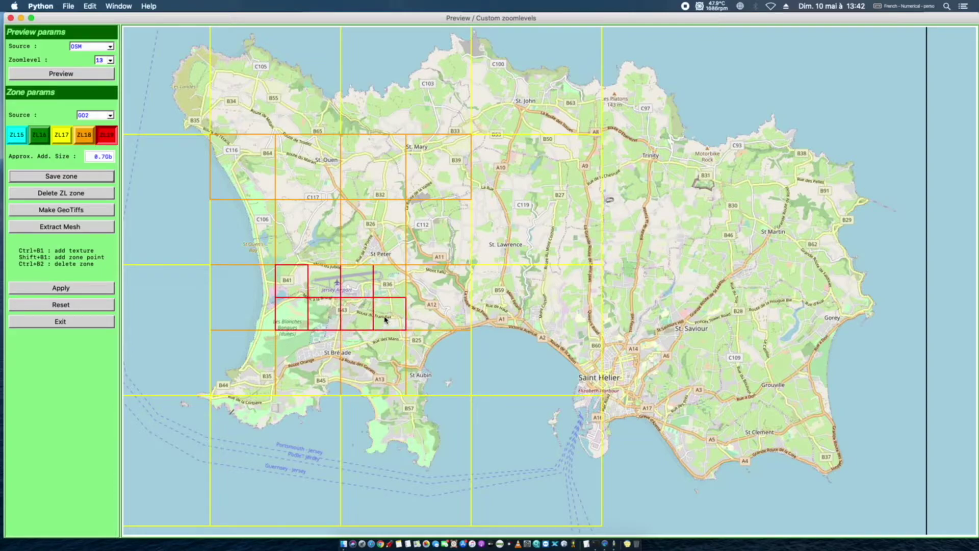
pyautogui.click(68, 180)
pyautogui.click(73, 287)
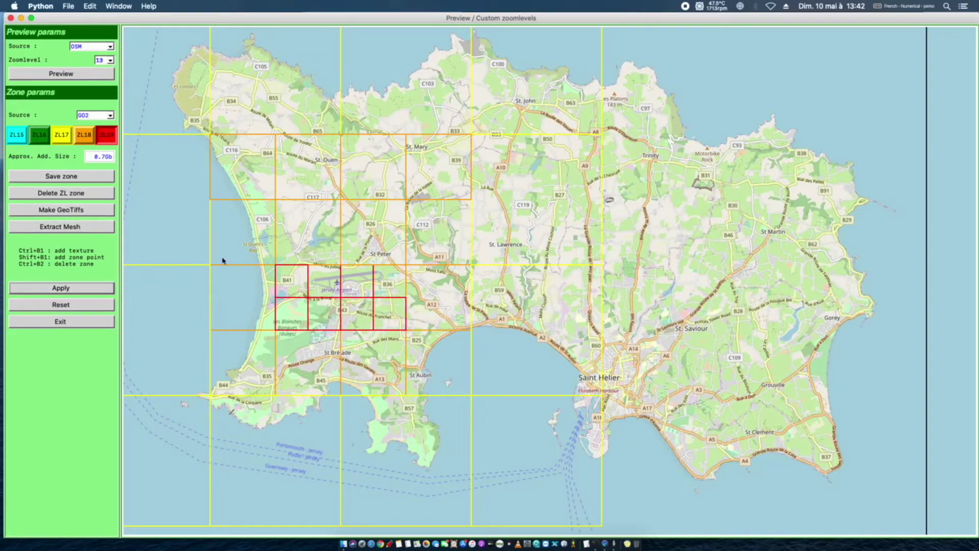
# - Add red textures directly west, east, south and north of Alderney Airport's red texture, forming a cross
pyautogui.moveTo(315, 107); pyautogui.dragTo(293, 424)
pyautogui.moveTo(291, 236); pyautogui.dragTo(293, 441)
pyautogui.moveTo(318, 134); pyautogui.dragTo(325, 382)
pyautogui.moveTo(311, 102); pyautogui.dragTo(346, 356)
pyautogui.moveTo(372, 168); pyautogui.dragTo(284, 378)
pyautogui.moveTo(321, 175); pyautogui.dragTo(294, 247)
pyautogui.moveTo(292, 149); pyautogui.dragTo(200, 419)
pyautogui.moveTo(328, 180); pyautogui.dragTo(265, 381)
pyautogui.moveTo(342, 151); pyautogui.dragTo(301, 389)
pyautogui.moveTo(314, 182); pyautogui.dragTo(464, 273)
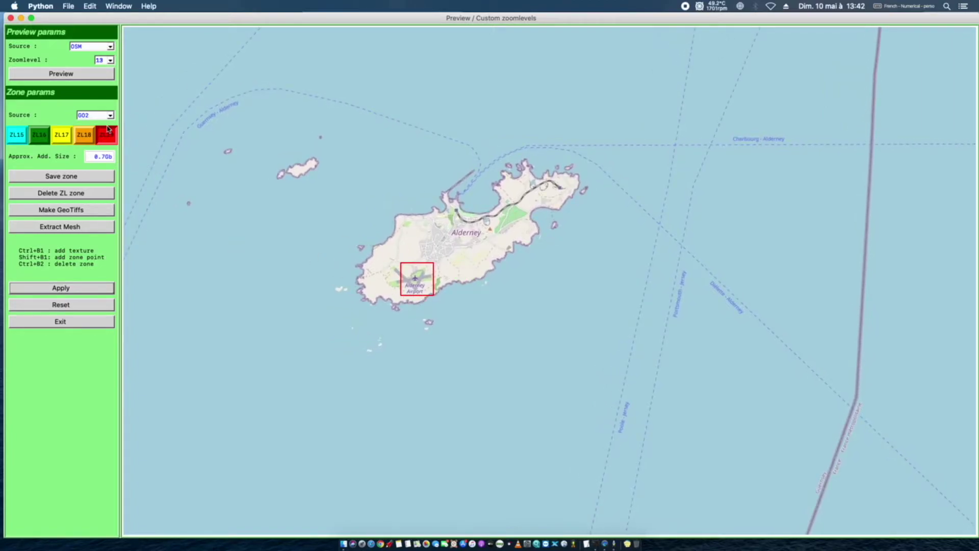
pyautogui.keyDown('ctrl'); pyautogui.click(395, 287); pyautogui.keyUp('ctrl')
pyautogui.keyDown('ctrl'); pyautogui.click(453, 289); pyautogui.keyUp('ctrl')
pyautogui.keyDown('ctrl'); pyautogui.click(418, 305); pyautogui.keyUp('ctrl')
pyautogui.keyDown('ctrl'); pyautogui.click(416, 255); pyautogui.keyUp('ctrl')
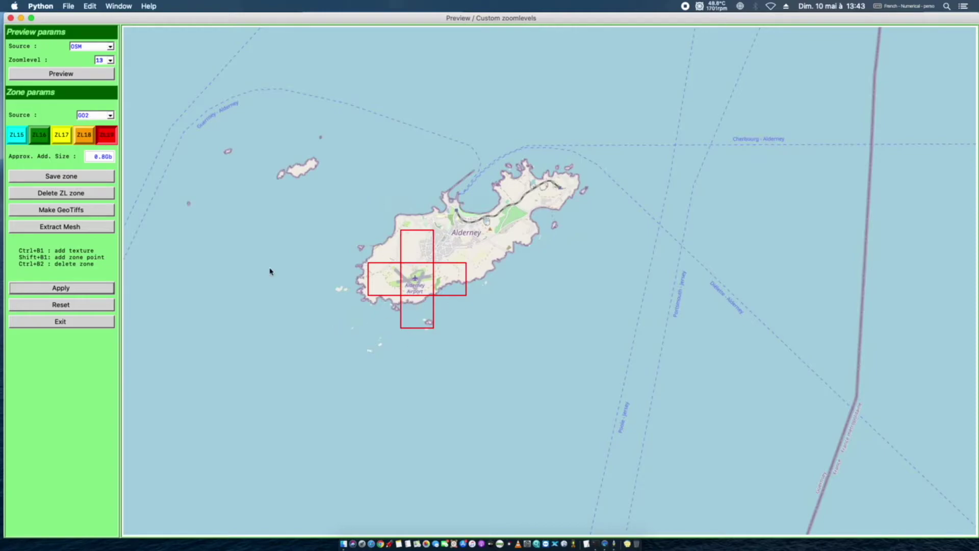
# - Surround Alderney's red textures with a ring of ZL18 textures, four wide and four high
pyautogui.keyDown('ctrl'); pyautogui.click(375, 196); pyautogui.keyUp('ctrl')
pyautogui.keyDown('ctrl'); pyautogui.click(432, 189); pyautogui.keyUp('ctrl')
pyautogui.keyDown('ctrl'); pyautogui.click(505, 190); pyautogui.keyUp('ctrl')
pyautogui.keyDown('ctrl'); pyautogui.click(516, 224); pyautogui.keyUp('ctrl')
pyautogui.keyDown('ctrl'); pyautogui.click(503, 291); pyautogui.keyUp('ctrl')
pyautogui.keyDown('ctrl'); pyautogui.click(488, 373); pyautogui.keyUp('ctrl')
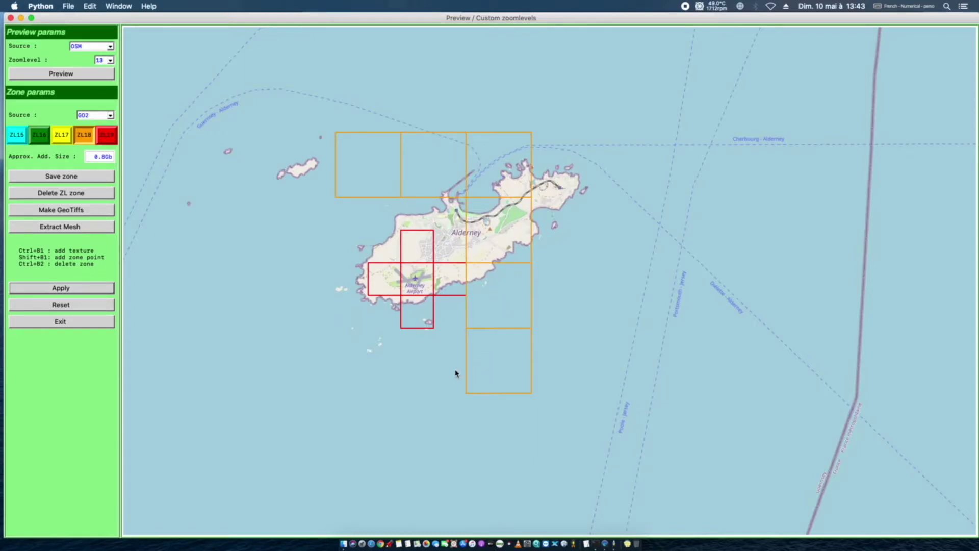
pyautogui.keyDown('ctrl'); pyautogui.click(439, 371); pyautogui.keyUp('ctrl')
pyautogui.keyDown('ctrl'); pyautogui.click(350, 365); pyautogui.keyUp('ctrl')
pyautogui.keyDown('ctrl'); pyautogui.click(301, 341); pyautogui.keyUp('ctrl')
pyautogui.keyDown('ctrl'); pyautogui.click(294, 310); pyautogui.keyUp('ctrl')
pyautogui.keyDown('ctrl'); pyautogui.click(300, 249); pyautogui.keyUp('ctrl')
pyautogui.keyDown('ctrl'); pyautogui.click(288, 182); pyautogui.keyUp('ctrl')
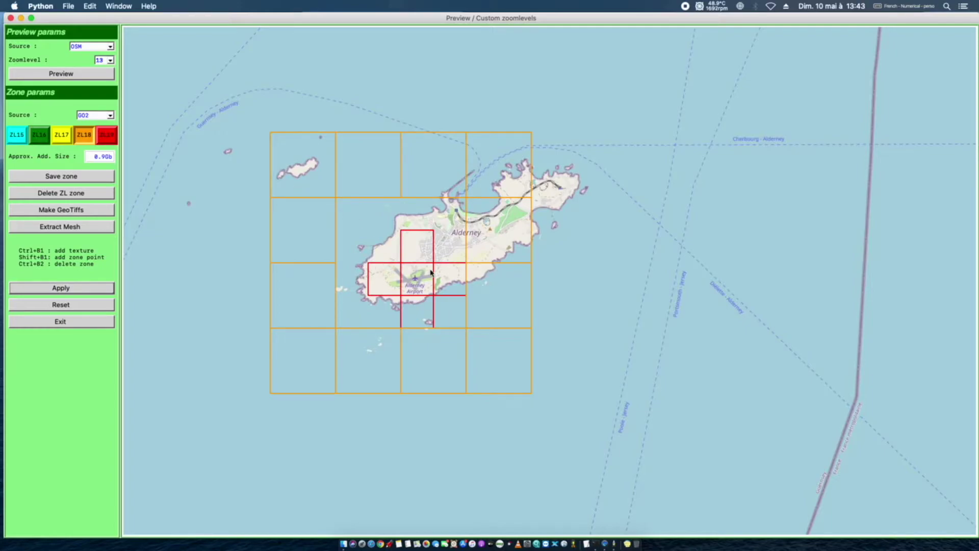
pyautogui.click(104, 136)
pyautogui.keyDown('ctrl'); pyautogui.click(386, 248); pyautogui.keyUp('ctrl')
pyautogui.keyDown('ctrl'); pyautogui.click(357, 244); pyautogui.keyUp('ctrl')
pyautogui.keyDown('ctrl'); pyautogui.rightClick(386, 247); pyautogui.keyUp('ctrl')
pyautogui.keyDown('ctrl'); pyautogui.rightClick(265, 226); pyautogui.keyUp('ctrl')
pyautogui.click(85, 140)
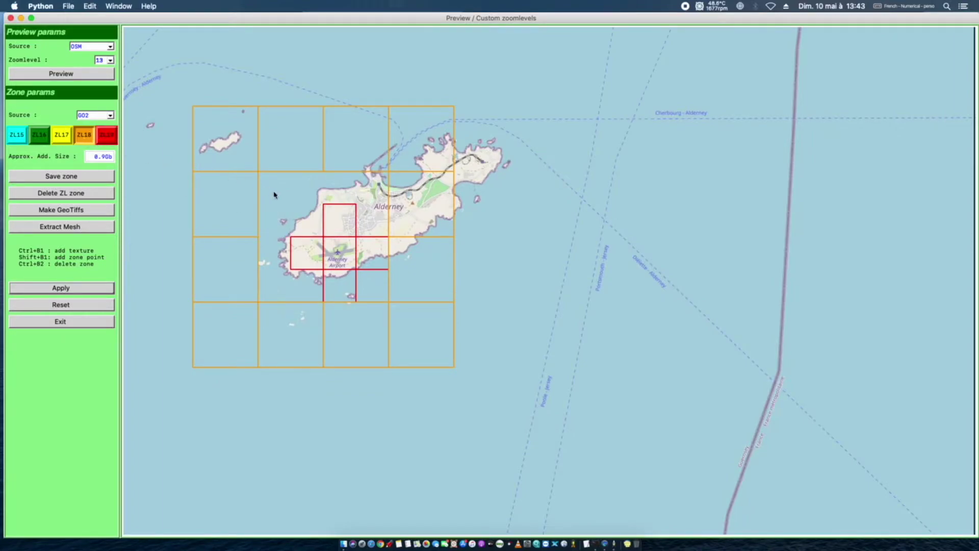
# - Add red textures inside Alderney's ZL18 ring, filling its north-east, south-west and south-east corners around the airport
pyautogui.click(108, 133)
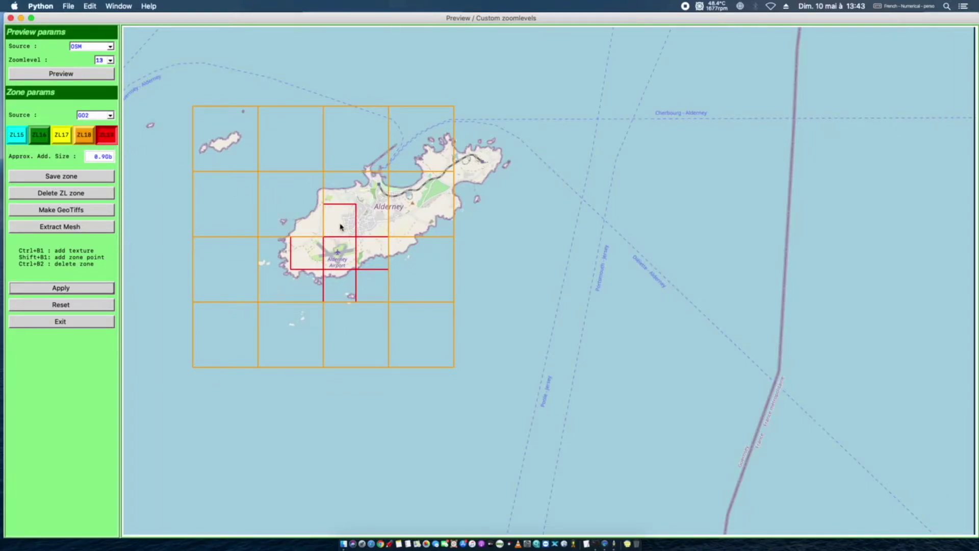
pyautogui.keyDown('ctrl'); pyautogui.click(369, 209); pyautogui.keyUp('ctrl')
pyautogui.keyDown('ctrl'); pyautogui.click(369, 192); pyautogui.keyUp('ctrl')
pyautogui.keyDown('ctrl'); pyautogui.click(336, 193); pyautogui.keyUp('ctrl')
pyautogui.keyDown('ctrl'); pyautogui.click(277, 258); pyautogui.keyUp('ctrl')
pyautogui.keyDown('ctrl'); pyautogui.click(280, 284); pyautogui.keyUp('ctrl')
pyautogui.keyDown('ctrl'); pyautogui.click(310, 287); pyautogui.keyUp('ctrl')
pyautogui.keyDown('ctrl'); pyautogui.click(380, 290); pyautogui.keyUp('ctrl')
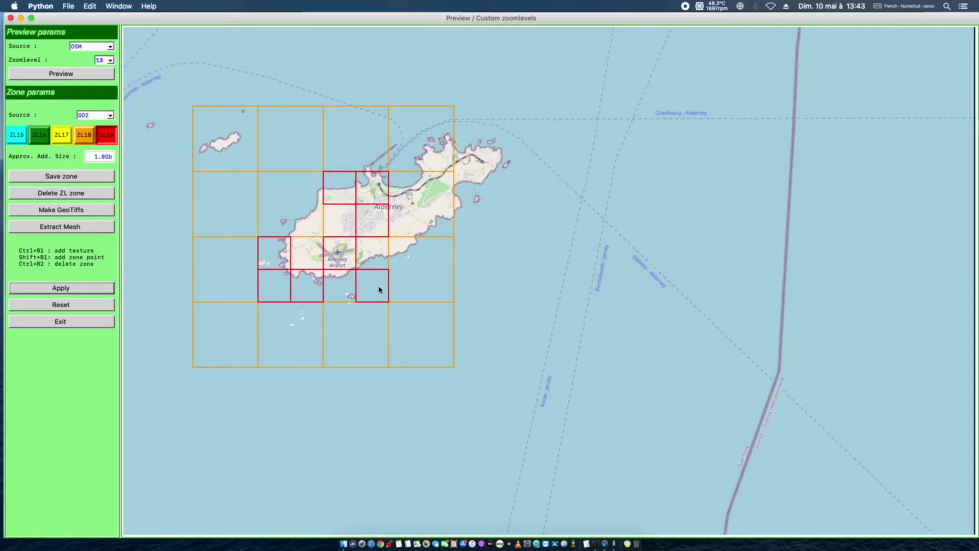
pyautogui.keyDown('ctrl'); pyautogui.click(350, 294); pyautogui.keyUp('ctrl')
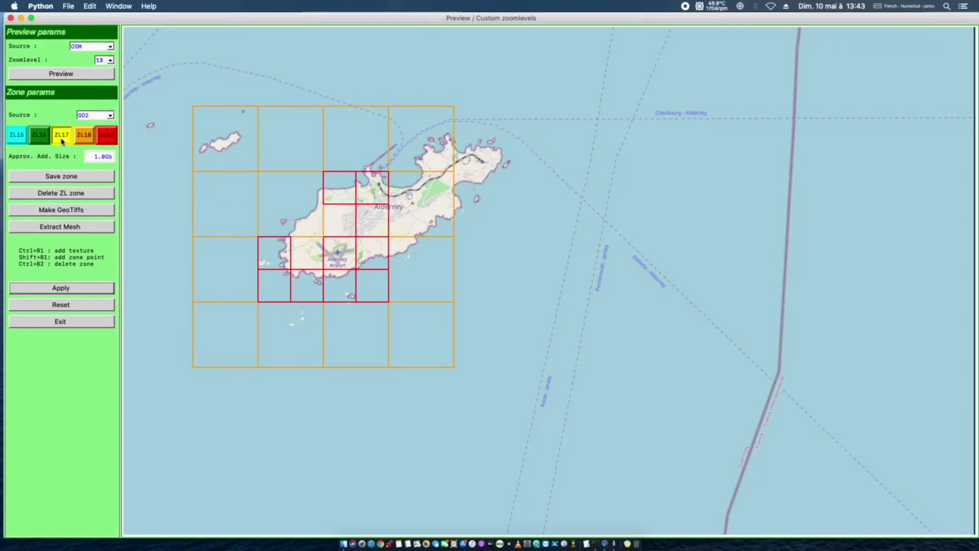
pyautogui.keyDown('ctrl'); pyautogui.click(242, 64); pyautogui.keyUp('ctrl')
pyautogui.keyDown('ctrl'); pyautogui.rightClick(218, 79); pyautogui.keyUp('ctrl')
pyautogui.keyDown('ctrl'); pyautogui.click(352, 256); pyautogui.keyUp('ctrl')
pyautogui.keyDown('ctrl'); pyautogui.rightClick(357, 246); pyautogui.keyUp('ctrl')
# - Add ZL17 textures east and north of Alderney's ZL18 ring, leaving a gap between the two zoom levels
pyautogui.keyDown('ctrl'); pyautogui.click(540, 256); pyautogui.keyUp('ctrl')
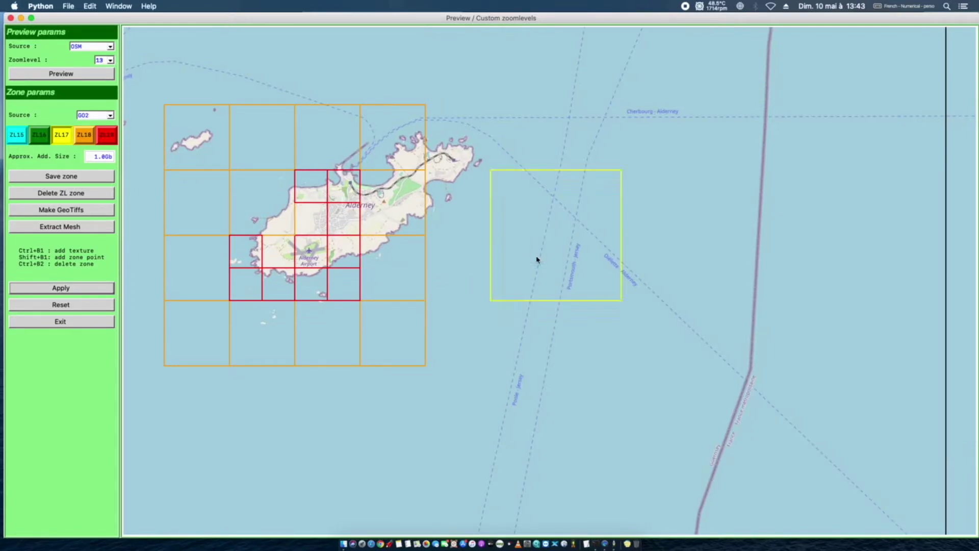
pyautogui.keyDown('ctrl'); pyautogui.click(525, 145); pyautogui.keyUp('ctrl')
pyautogui.moveTo(483, 80); pyautogui.dragTo(506, 394)
pyautogui.keyDown('ctrl'); pyautogui.click(582, 167); pyautogui.keyUp('ctrl')
pyautogui.keyDown('ctrl'); pyautogui.click(672, 166); pyautogui.keyUp('ctrl')
pyautogui.keyDown('ctrl'); pyautogui.click(468, 163); pyautogui.keyUp('ctrl')
pyautogui.keyDown('ctrl'); pyautogui.click(268, 160); pyautogui.keyUp('ctrl')
pyautogui.keyDown('ctrl'); pyautogui.click(199, 172); pyautogui.keyUp('ctrl')
# - Continue the ZL17 textures along Alderney's west and south sides, closing a ring five wide and five high
pyautogui.keyDown('ctrl'); pyautogui.click(175, 295); pyautogui.keyUp('ctrl')
pyautogui.keyDown('ctrl'); pyautogui.click(176, 434); pyautogui.keyUp('ctrl')
pyautogui.keyDown('ctrl'); pyautogui.click(208, 489); pyautogui.keyUp('ctrl')
pyautogui.moveTo(493, 411); pyautogui.dragTo(509, 111)
pyautogui.keyDown('ctrl'); pyautogui.click(215, 359); pyautogui.keyUp('ctrl')
pyautogui.keyDown('ctrl'); pyautogui.click(346, 355); pyautogui.keyUp('ctrl')
pyautogui.keyDown('ctrl'); pyautogui.click(477, 361); pyautogui.keyUp('ctrl')
pyautogui.keyDown('ctrl'); pyautogui.click(622, 354); pyautogui.keyUp('ctrl')
pyautogui.keyDown('ctrl'); pyautogui.click(700, 358); pyautogui.keyUp('ctrl')
pyautogui.keyDown('ctrl'); pyautogui.click(695, 266); pyautogui.keyUp('ctrl')
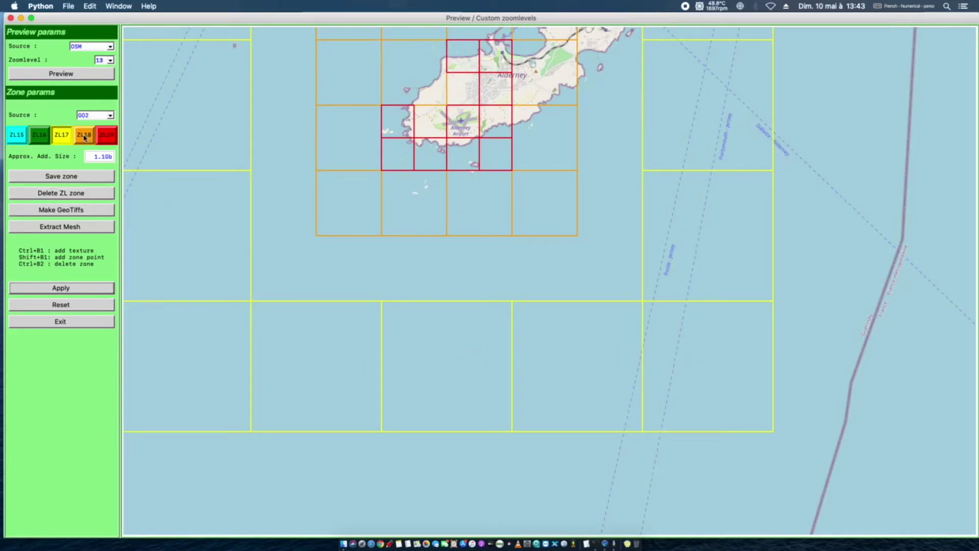
# - Add a second layer of ZL18 textures along the south and east sides of Alderney's existing ZL18 ring
pyautogui.keyDown('ctrl'); pyautogui.click(307, 271); pyautogui.keyUp('ctrl')
pyautogui.keyDown('ctrl'); pyautogui.click(357, 266); pyautogui.keyUp('ctrl')
pyautogui.keyDown('ctrl'); pyautogui.click(427, 274); pyautogui.keyUp('ctrl')
pyautogui.keyDown('ctrl'); pyautogui.click(488, 270); pyautogui.keyUp('ctrl')
pyautogui.keyDown('ctrl'); pyautogui.click(543, 270); pyautogui.keyUp('ctrl')
pyautogui.keyDown('ctrl'); pyautogui.click(607, 272); pyautogui.keyUp('ctrl')
pyautogui.keyDown('ctrl'); pyautogui.click(614, 186); pyautogui.keyUp('ctrl')
pyautogui.keyDown('ctrl'); pyautogui.click(602, 122); pyautogui.keyUp('ctrl')
pyautogui.keyDown('ctrl'); pyautogui.click(603, 88); pyautogui.keyUp('ctrl')
# - Extend the second ZL18 layer along Alderney's north and west sides, completing a block six wide and six high
pyautogui.moveTo(585, 113); pyautogui.dragTo(542, 339)
pyautogui.keyDown('ctrl'); pyautogui.click(637, 242); pyautogui.keyUp('ctrl')
pyautogui.keyDown('ctrl'); pyautogui.click(630, 188); pyautogui.keyUp('ctrl')
pyautogui.keyDown('ctrl'); pyautogui.click(566, 184); pyautogui.keyUp('ctrl')
pyautogui.keyDown('ctrl'); pyautogui.click(486, 189); pyautogui.keyUp('ctrl')
pyautogui.keyDown('ctrl'); pyautogui.click(406, 187); pyautogui.keyUp('ctrl')
pyautogui.keyDown('ctrl'); pyautogui.click(375, 189); pyautogui.keyUp('ctrl')
pyautogui.keyDown('ctrl'); pyautogui.click(301, 189); pyautogui.keyUp('ctrl')
pyautogui.keyDown('ctrl'); pyautogui.click(298, 224); pyautogui.keyUp('ctrl')
pyautogui.keyDown('ctrl'); pyautogui.click(298, 301); pyautogui.keyUp('ctrl')
pyautogui.keyDown('ctrl'); pyautogui.click(306, 370); pyautogui.keyUp('ctrl')
# - Apply the custom zoom levels and preview the tile at zoomlevel 10 to review the zones on all three islands
pyautogui.moveTo(336, 381); pyautogui.dragTo(333, 232)
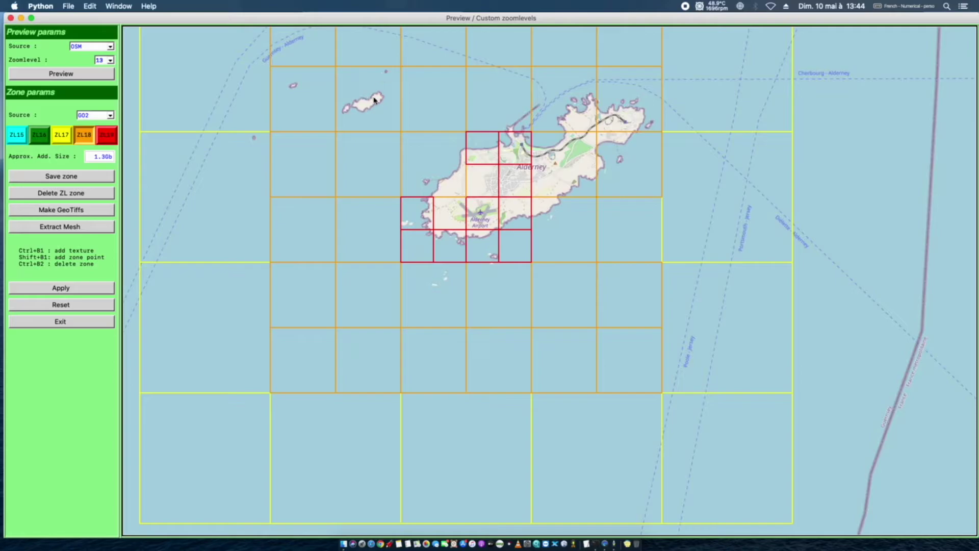
pyautogui.moveTo(749, 190)
pyautogui.mouseDown()
pyautogui.moveTo(691, 431)
pyautogui.moveTo(753, 265)
pyautogui.moveTo(748, 199)
pyautogui.moveTo(723, 191)
pyautogui.moveTo(735, 183)
pyautogui.mouseUp()
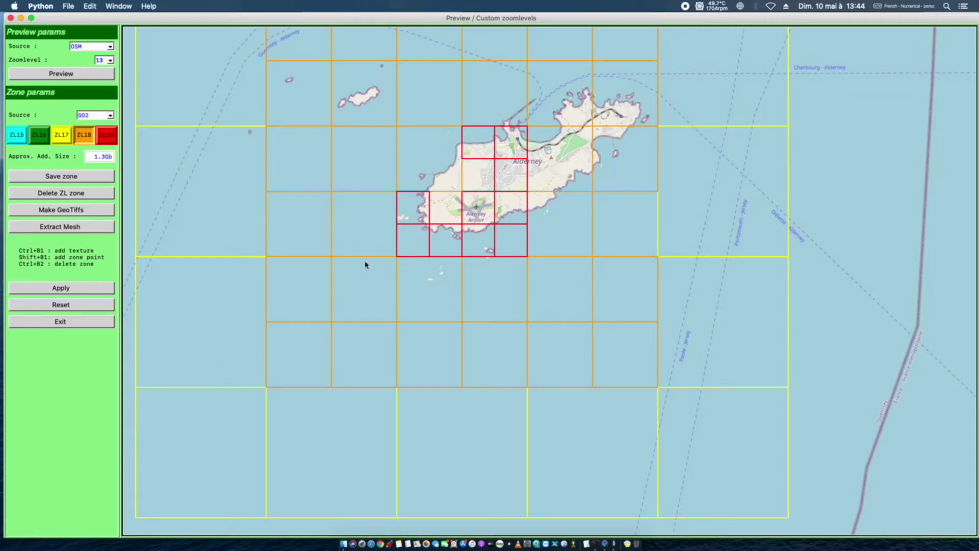
pyautogui.click(57, 288)
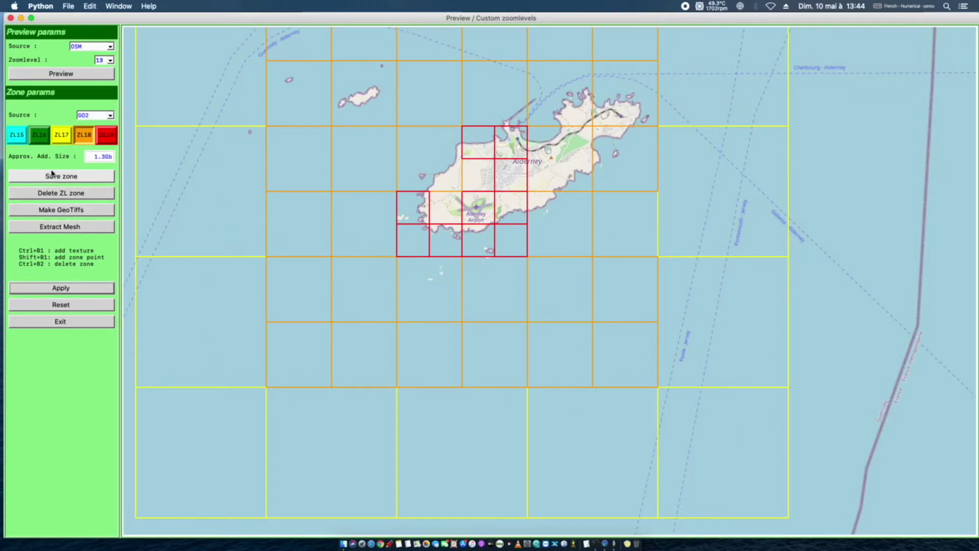
pyautogui.click(111, 60)
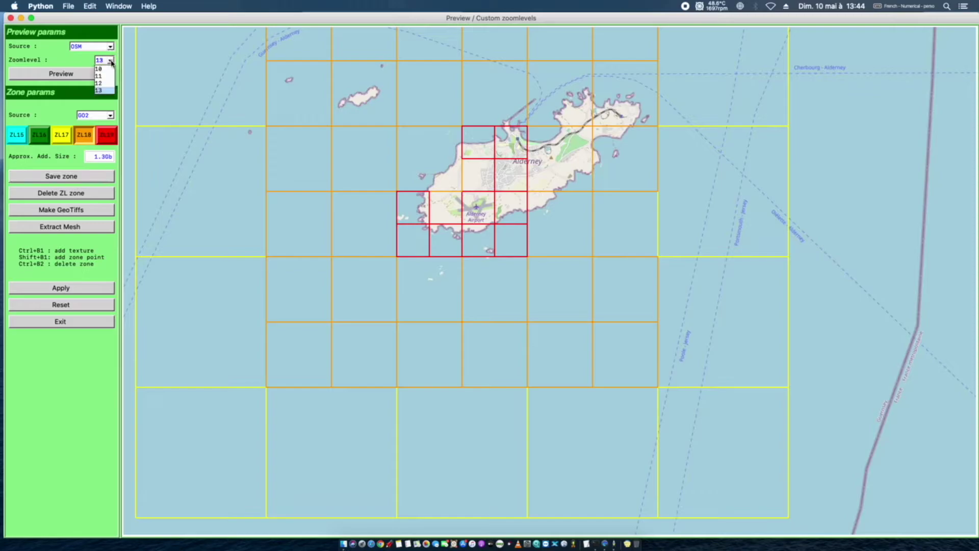
pyautogui.click(106, 76)
pyautogui.click(88, 76)
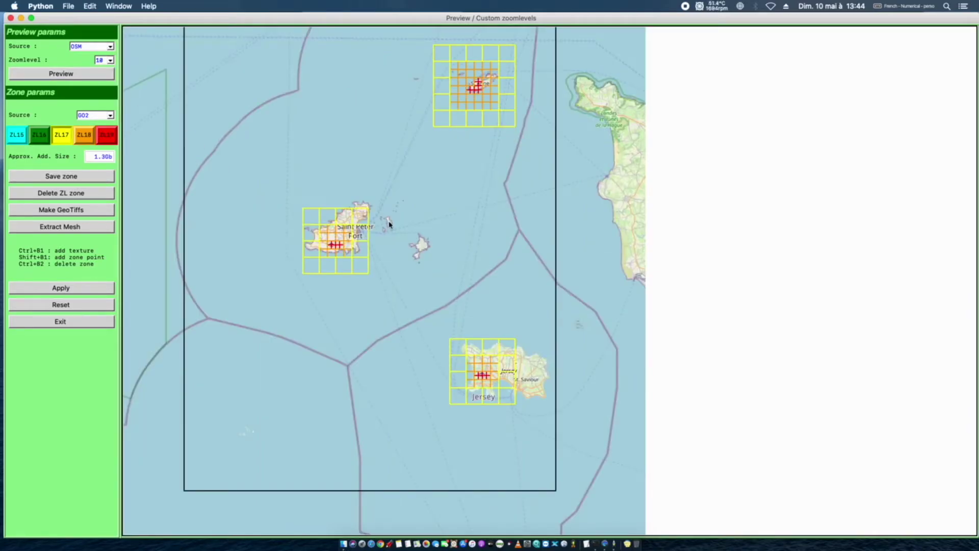
pyautogui.moveTo(407, 149); pyautogui.dragTo(387, 213)
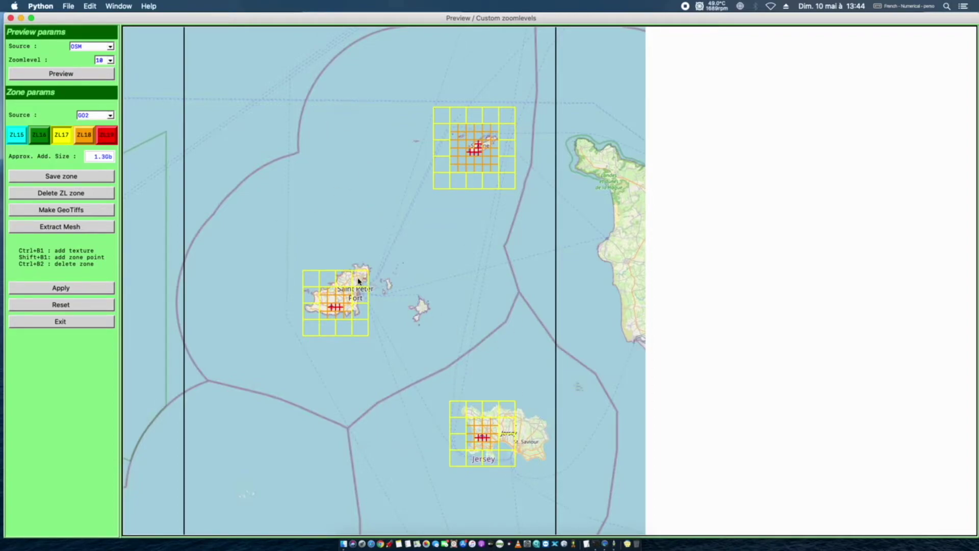
pyautogui.moveTo(374, 192); pyautogui.dragTo(388, 244)
pyautogui.moveTo(447, 382); pyautogui.dragTo(447, 306)
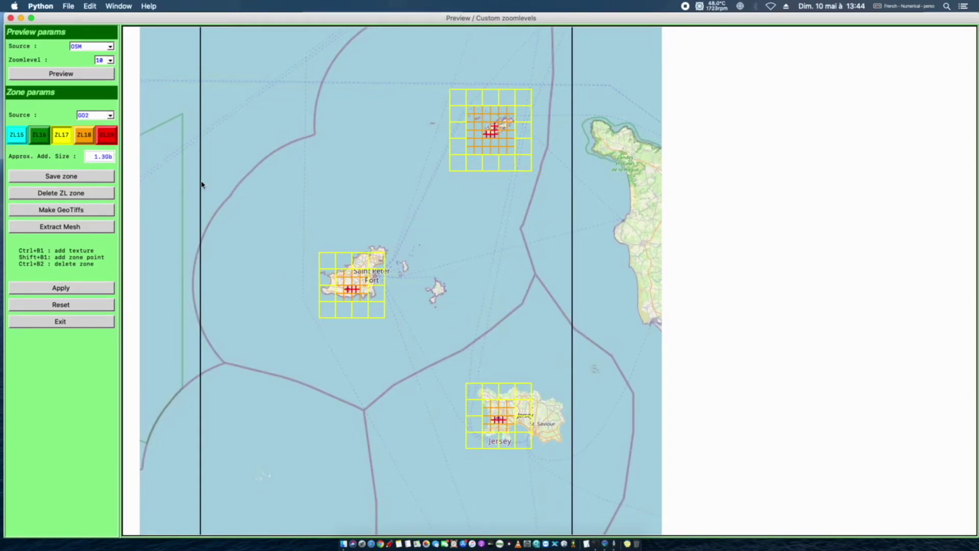
pyautogui.moveTo(333, 146); pyautogui.dragTo(347, 128)
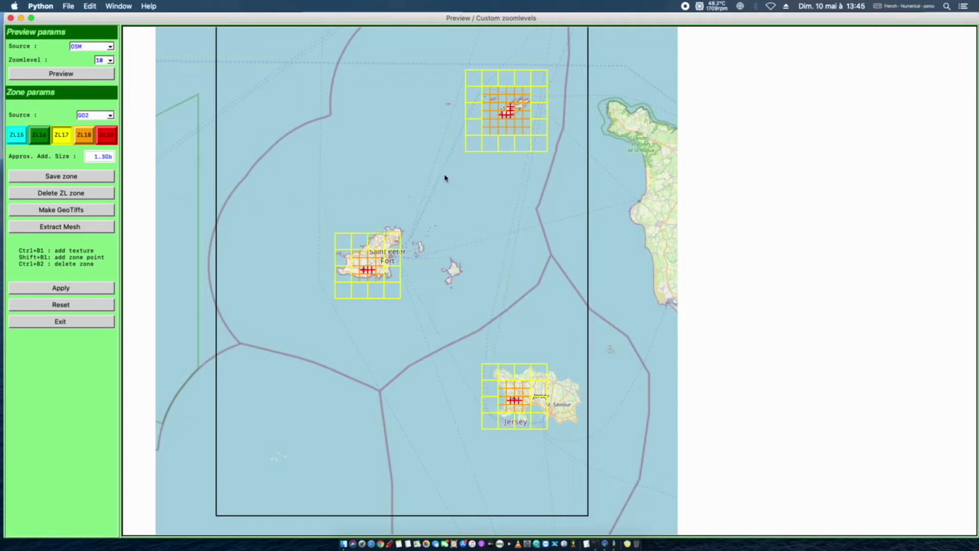
pyautogui.moveTo(406, 147); pyautogui.dragTo(403, 179)
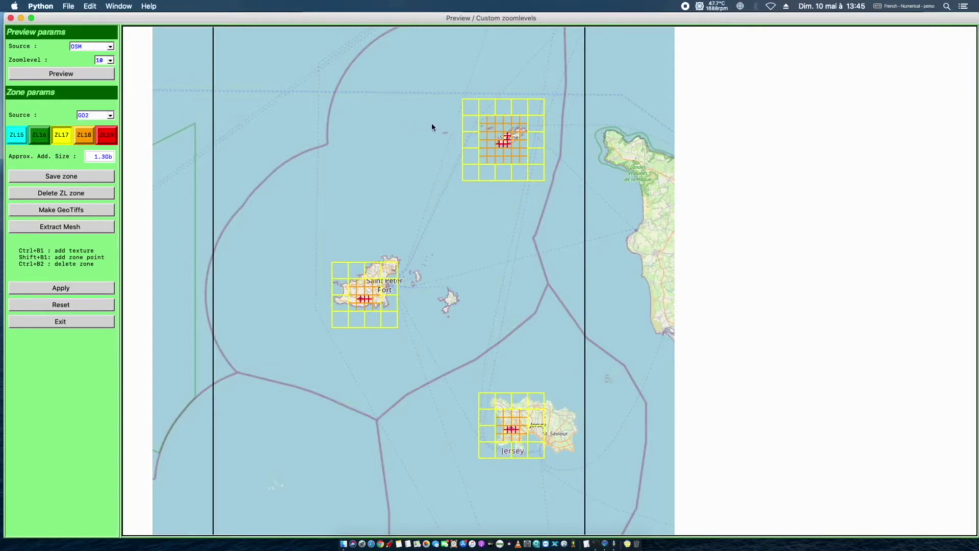
# - Remove all ZL17 textures from the ring around Alderney
pyautogui.keyDown('ctrl'); pyautogui.click(472, 112); pyautogui.keyUp('ctrl')
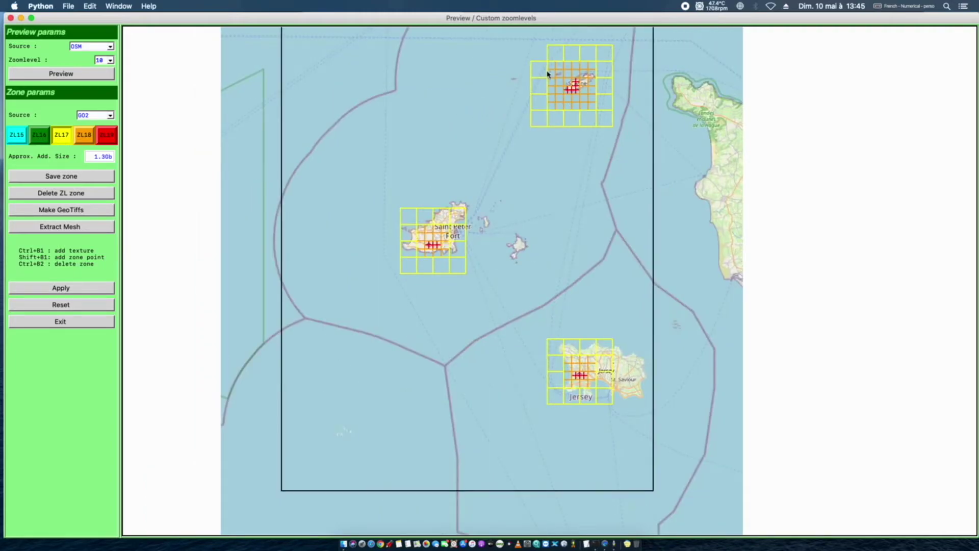
pyautogui.keyDown('ctrl'); pyautogui.click(545, 71); pyautogui.keyUp('ctrl')
pyautogui.keyDown('ctrl'); pyautogui.click(615, 87); pyautogui.keyUp('ctrl')
pyautogui.keyDown('ctrl'); pyautogui.click(683, 107); pyautogui.keyUp('ctrl')
pyautogui.keyDown('ctrl'); pyautogui.click(688, 121); pyautogui.keyUp('ctrl')
pyautogui.keyDown('ctrl'); pyautogui.click(700, 121); pyautogui.keyUp('ctrl')
pyautogui.keyDown('ctrl'); pyautogui.click(717, 122); pyautogui.keyUp('ctrl')
pyautogui.keyDown('ctrl'); pyautogui.click(821, 119); pyautogui.keyUp('ctrl')
pyautogui.keyDown('ctrl'); pyautogui.click(837, 118); pyautogui.keyUp('ctrl')
pyautogui.keyDown('ctrl'); pyautogui.click(837, 102); pyautogui.keyUp('ctrl')
pyautogui.keyDown('ctrl'); pyautogui.click(838, 86); pyautogui.keyUp('ctrl')
pyautogui.keyDown('ctrl'); pyautogui.click(839, 70); pyautogui.keyUp('ctrl')
pyautogui.keyDown('ctrl'); pyautogui.click(839, 55); pyautogui.keyUp('ctrl')
pyautogui.keyDown('ctrl'); pyautogui.click(822, 54); pyautogui.keyUp('ctrl')
pyautogui.keyDown('ctrl'); pyautogui.click(805, 54); pyautogui.keyUp('ctrl')
pyautogui.keyDown('ctrl'); pyautogui.click(788, 54); pyautogui.keyUp('ctrl')
pyautogui.moveTo(771, 71); pyautogui.dragTo(565, 106)
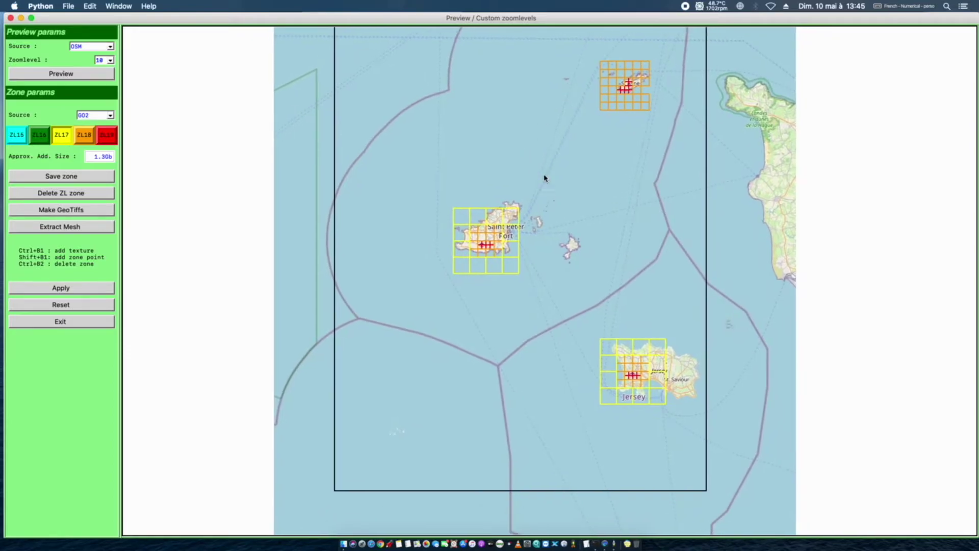
# - Remove the ZL17 textures around Guernsey
pyautogui.moveTo(472, 224); pyautogui.dragTo(332, 368)
pyautogui.keyDown('ctrl'); pyautogui.click(309, 413); pyautogui.keyUp('ctrl')
pyautogui.keyDown('ctrl'); pyautogui.click(316, 395); pyautogui.keyUp('ctrl')
pyautogui.keyDown('ctrl'); pyautogui.click(313, 382); pyautogui.keyUp('ctrl')
# - Remove the ZL18 textures surrounding Guernsey Airport's red block
pyautogui.click(83, 135)
pyautogui.keyDown('ctrl'); pyautogui.click(338, 376); pyautogui.keyUp('ctrl')
pyautogui.keyDown('ctrl'); pyautogui.click(331, 384); pyautogui.keyUp('ctrl')
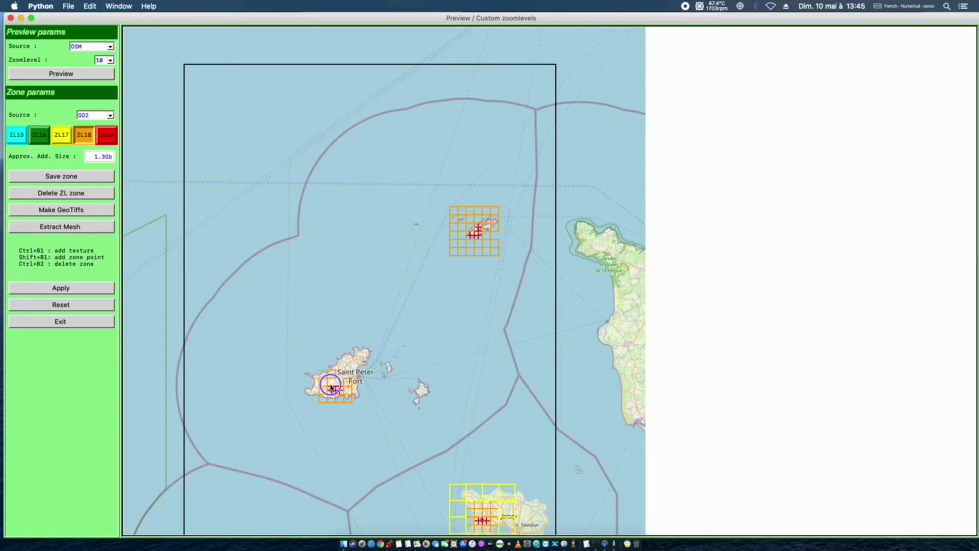
pyautogui.keyDown('ctrl'); pyautogui.click(324, 385); pyautogui.keyUp('ctrl')
pyautogui.keyDown('ctrl'); pyautogui.click(323, 391); pyautogui.keyUp('ctrl')
pyautogui.keyDown('ctrl'); pyautogui.click(324, 399); pyautogui.keyUp('ctrl')
pyautogui.keyDown('ctrl'); pyautogui.click(332, 398); pyautogui.keyUp('ctrl')
pyautogui.keyDown('ctrl'); pyautogui.click(341, 398); pyautogui.keyUp('ctrl')
pyautogui.keyDown('ctrl'); pyautogui.click(347, 392); pyautogui.keyUp('ctrl')
pyautogui.keyDown('ctrl'); pyautogui.click(347, 381); pyautogui.keyUp('ctrl')
pyautogui.keyDown('ctrl'); pyautogui.click(331, 374); pyautogui.keyUp('ctrl')
# - Remove the red textures covering Guernsey Airport
pyautogui.click(106, 137)
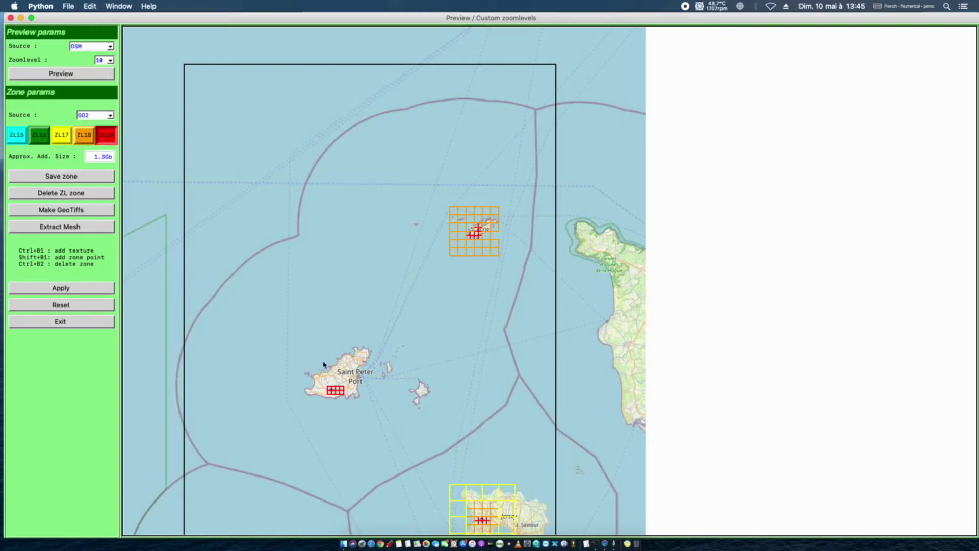
pyautogui.keyDown('ctrl'); pyautogui.click(330, 390); pyautogui.keyUp('ctrl')
pyautogui.keyDown('ctrl'); pyautogui.click(330, 392); pyautogui.keyUp('ctrl')
pyautogui.keyDown('ctrl'); pyautogui.click(340, 391); pyautogui.keyUp('ctrl')
pyautogui.keyDown('ctrl'); pyautogui.click(338, 391); pyautogui.keyUp('ctrl')
# - Save and apply the Guernsey texture removals, and redraw the preview at zoomlevel 13
pyautogui.click(75, 177)
pyautogui.click(65, 290)
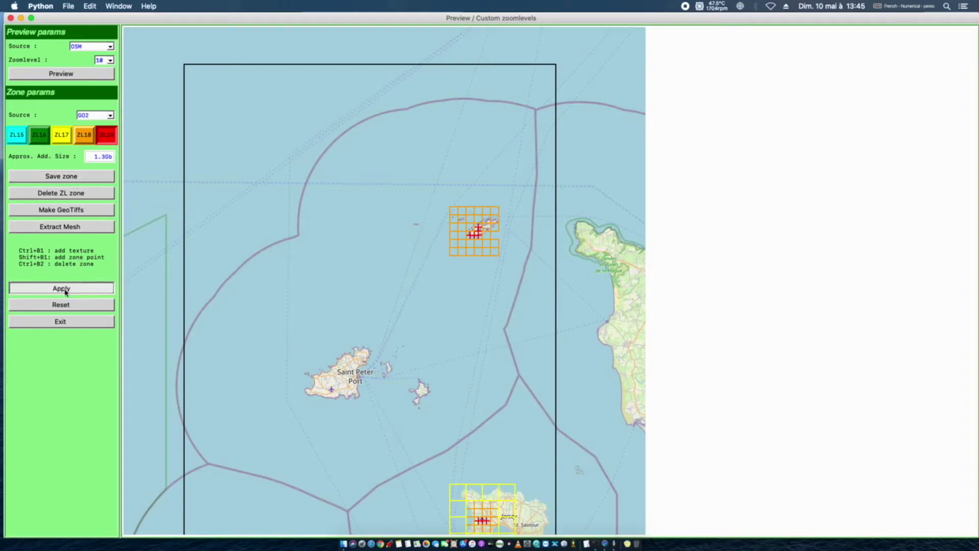
pyautogui.click(82, 177)
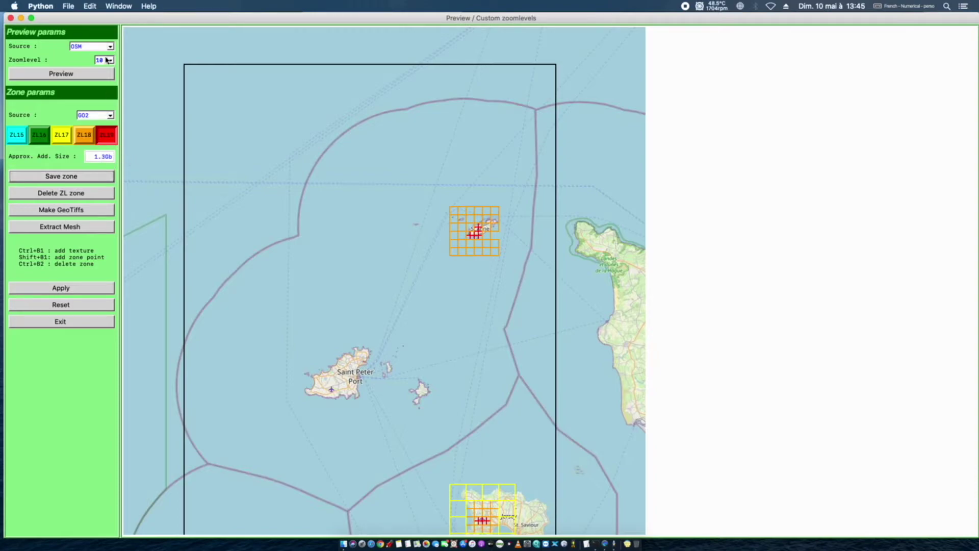
pyautogui.click(80, 75)
pyautogui.click(110, 60)
pyautogui.click(105, 91)
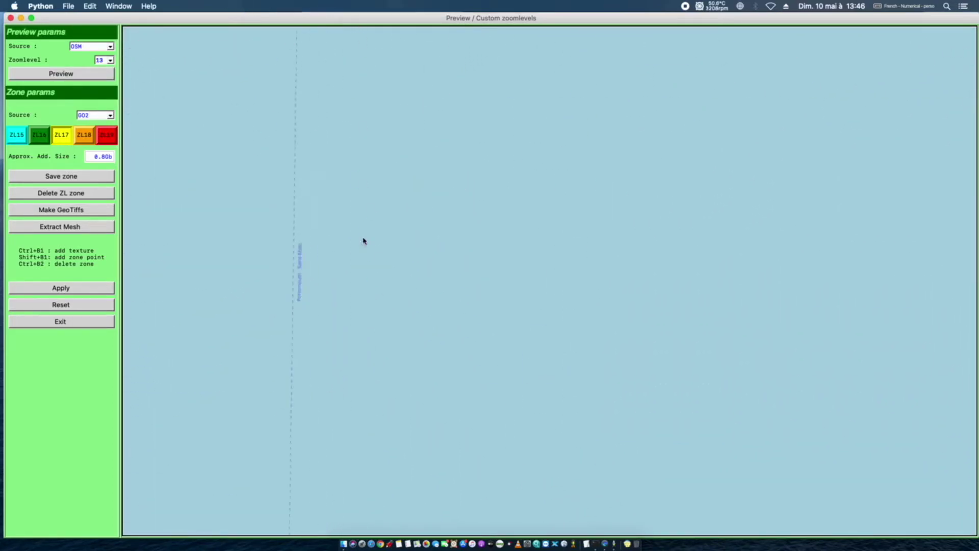
# - Outline a narrow four-point red zone around Guernsey Airport's runway and its approaches, then save and apply it
pyautogui.moveTo(369, 301); pyautogui.dragTo(328, 43)
pyautogui.moveTo(428, 352); pyautogui.dragTo(367, 195)
pyautogui.moveTo(544, 299); pyautogui.dragTo(384, 284)
pyautogui.moveTo(366, 224); pyautogui.dragTo(369, 257)
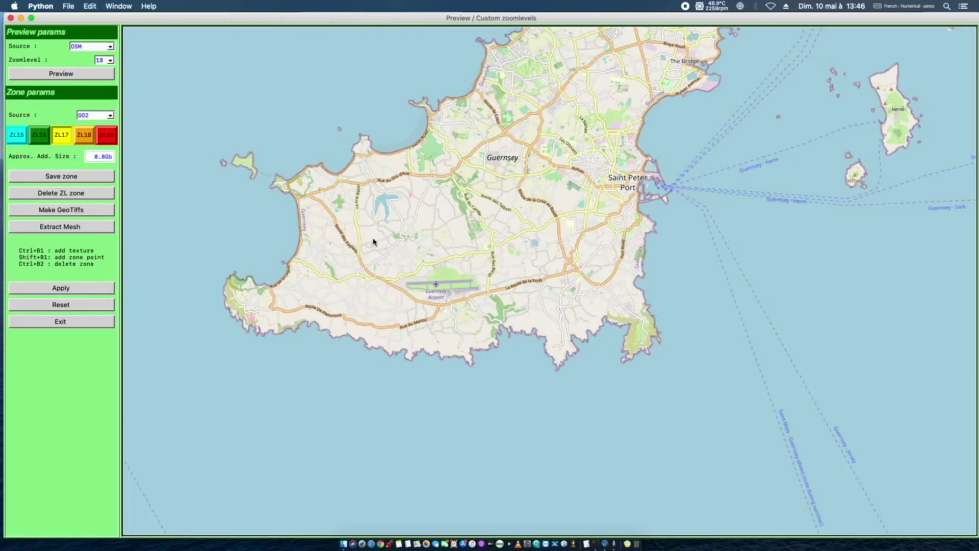
pyautogui.click(113, 137)
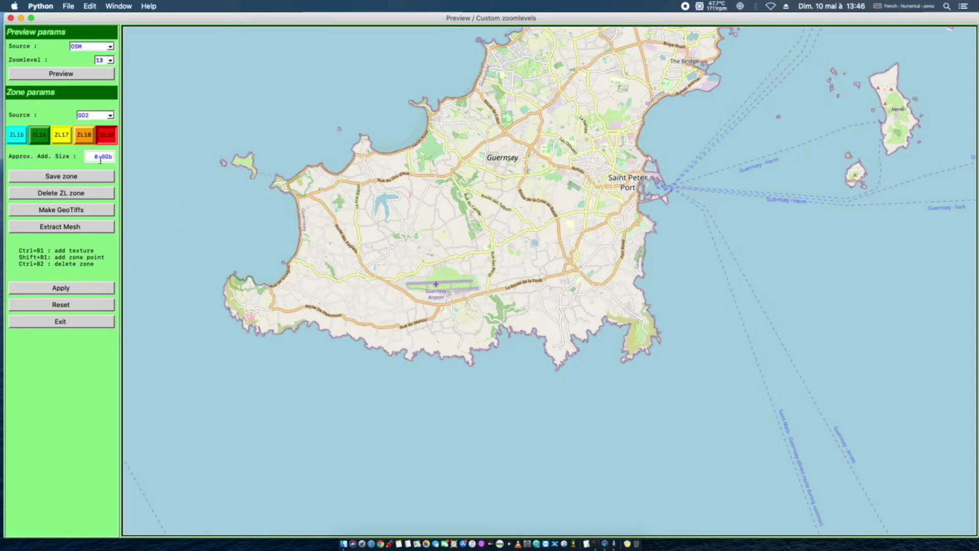
pyautogui.keyDown('shift'); pyautogui.click(357, 275); pyautogui.keyUp('shift')
pyautogui.keyDown('shift'); pyautogui.click(525, 266); pyautogui.keyUp('shift')
pyautogui.keyDown('shift'); pyautogui.click(525, 295); pyautogui.keyUp('shift')
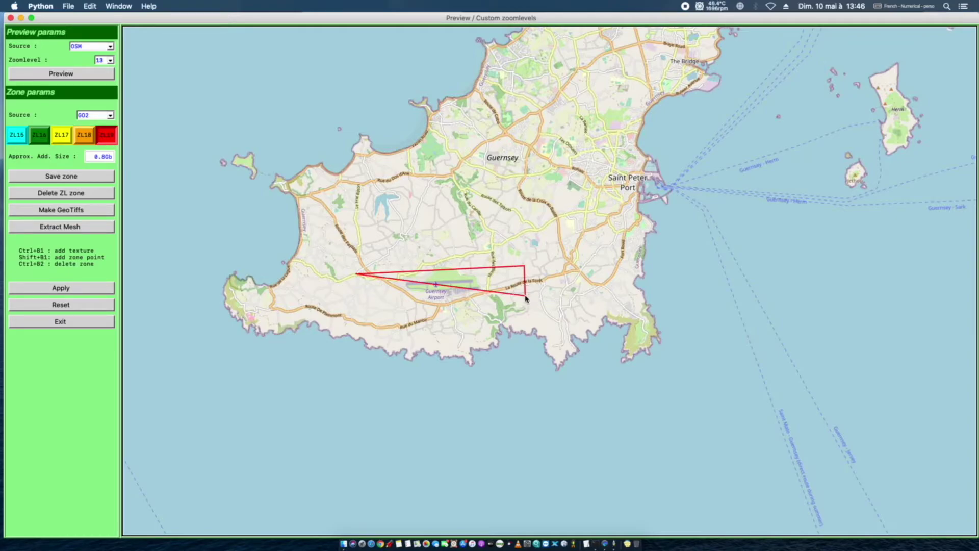
pyautogui.keyDown('shift'); pyautogui.click(358, 300); pyautogui.keyUp('shift')
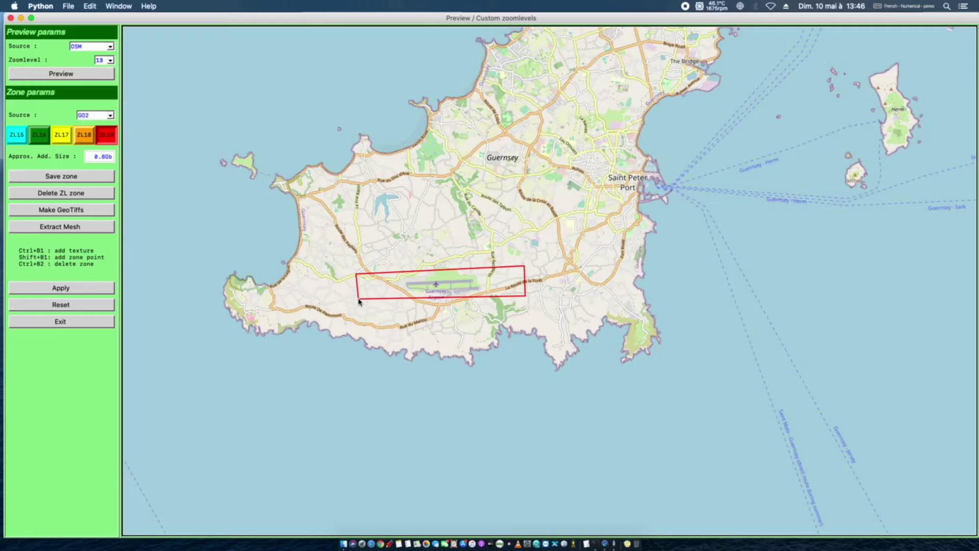
pyautogui.click(45, 177)
pyautogui.click(61, 288)
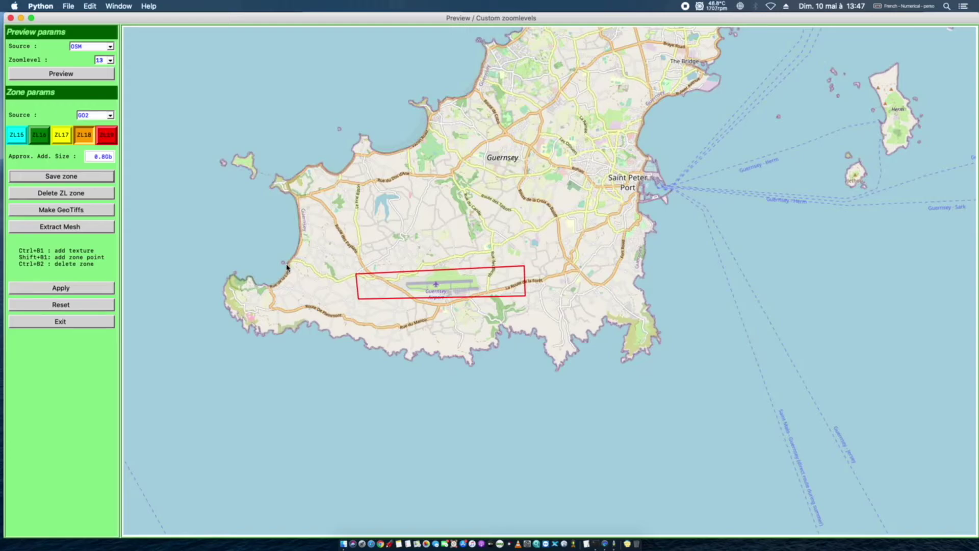
# - Outline a wider four-point ZL18 zone around Guernsey Airport's red zone and save it
pyautogui.keyDown('shift'); pyautogui.click(587, 255); pyautogui.keyUp('shift')
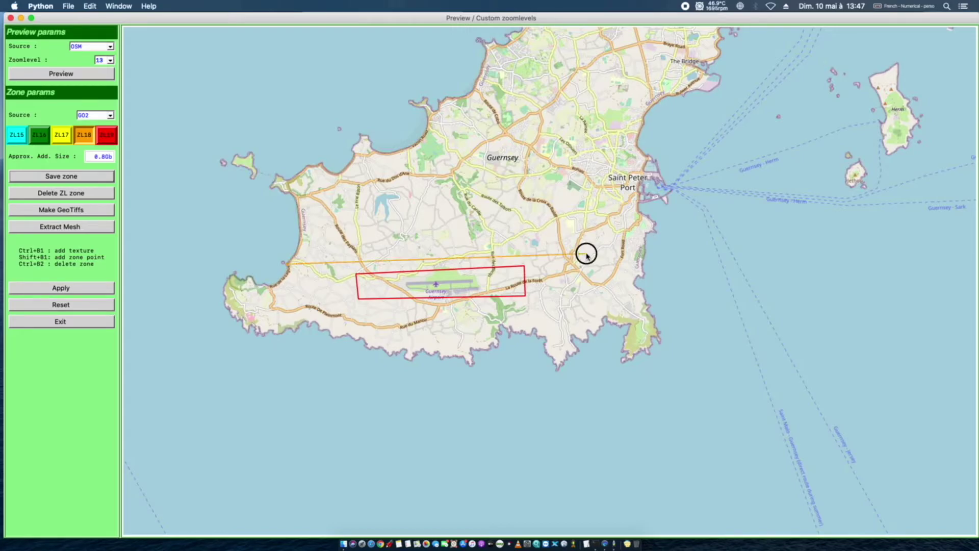
pyautogui.keyDown('shift'); pyautogui.click(587, 311); pyautogui.keyUp('shift')
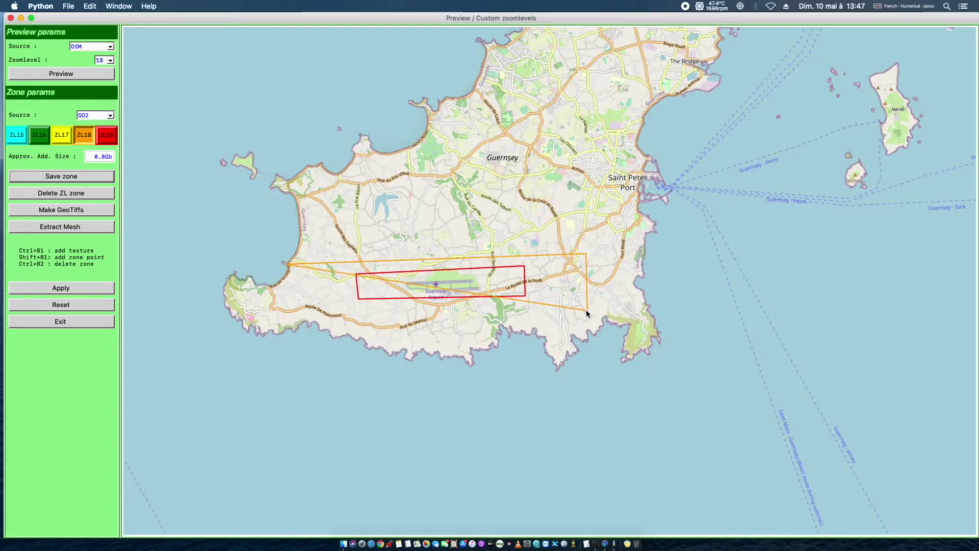
pyautogui.keyDown('shift'); pyautogui.click(289, 317); pyautogui.keyUp('shift')
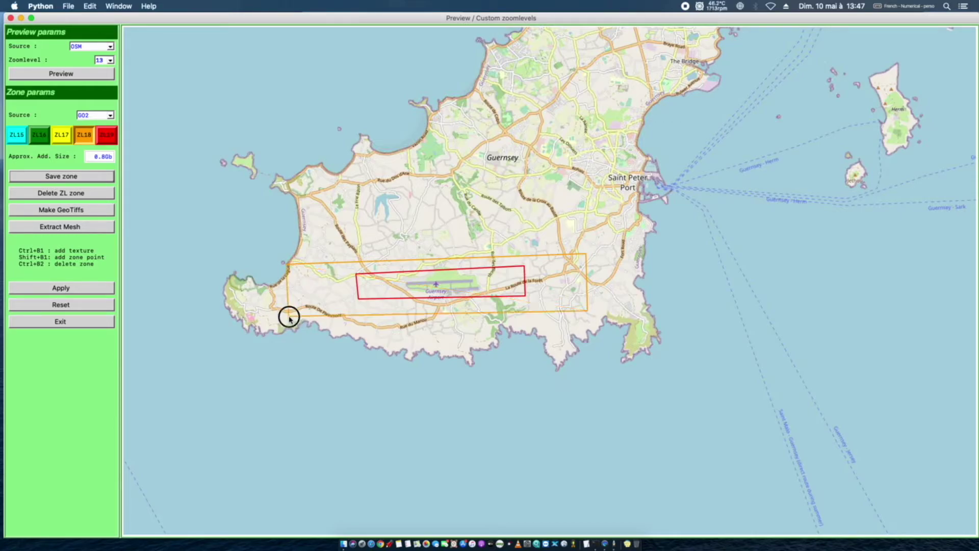
pyautogui.click(80, 176)
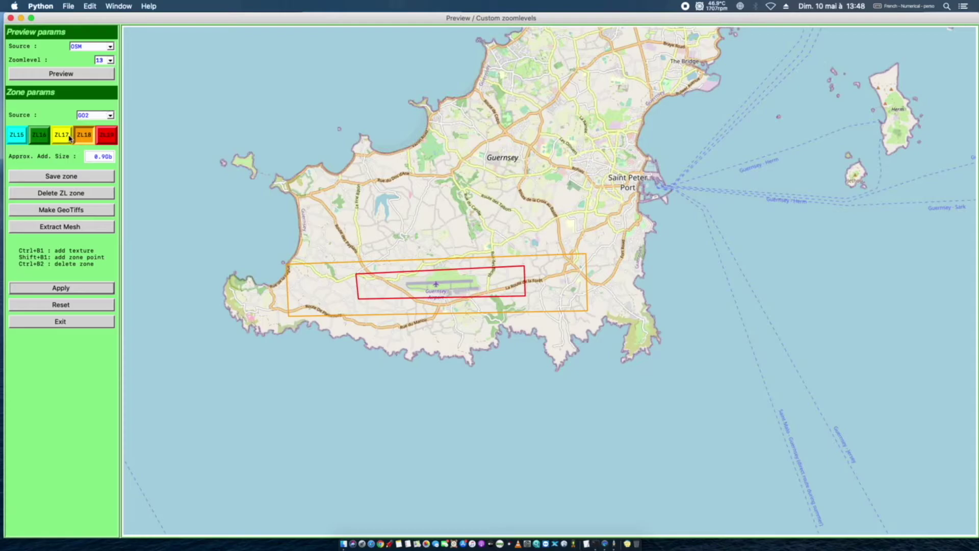
# - Outline a wider four-point ZL17 zone around Guernsey Airport's orange zone, then save and apply it
pyautogui.moveTo(380, 186); pyautogui.dragTo(429, 151)
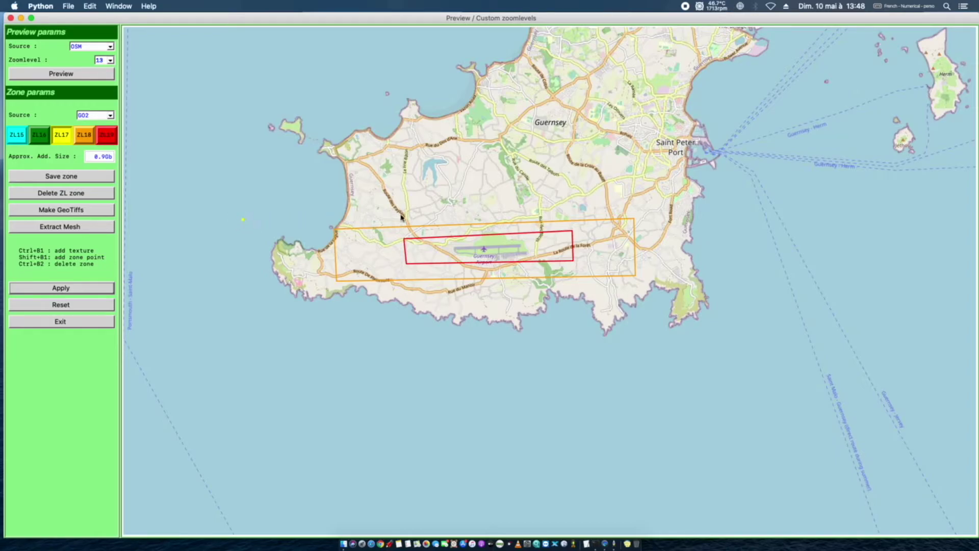
pyautogui.keyDown('shift'); pyautogui.click(736, 207); pyautogui.keyUp('shift')
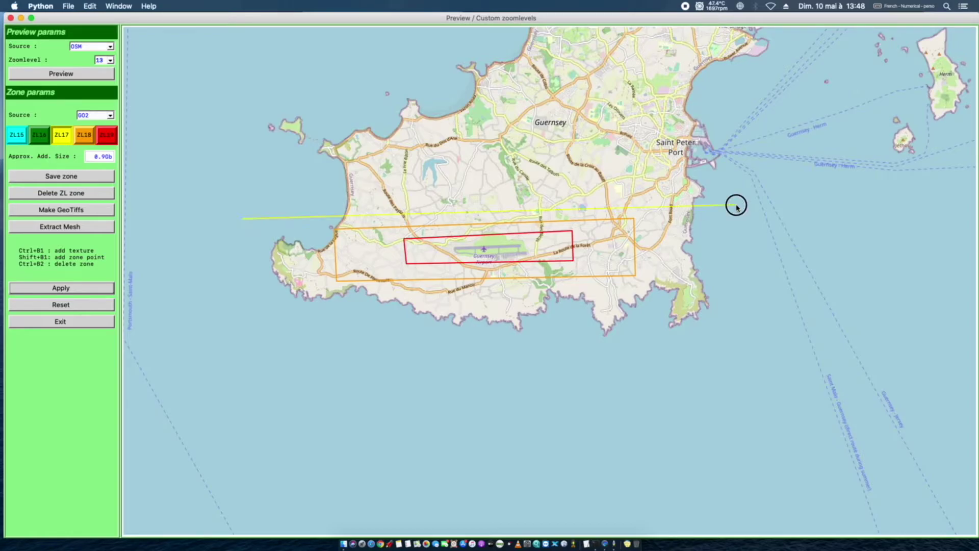
pyautogui.keyDown('shift'); pyautogui.click(736, 291); pyautogui.keyUp('shift')
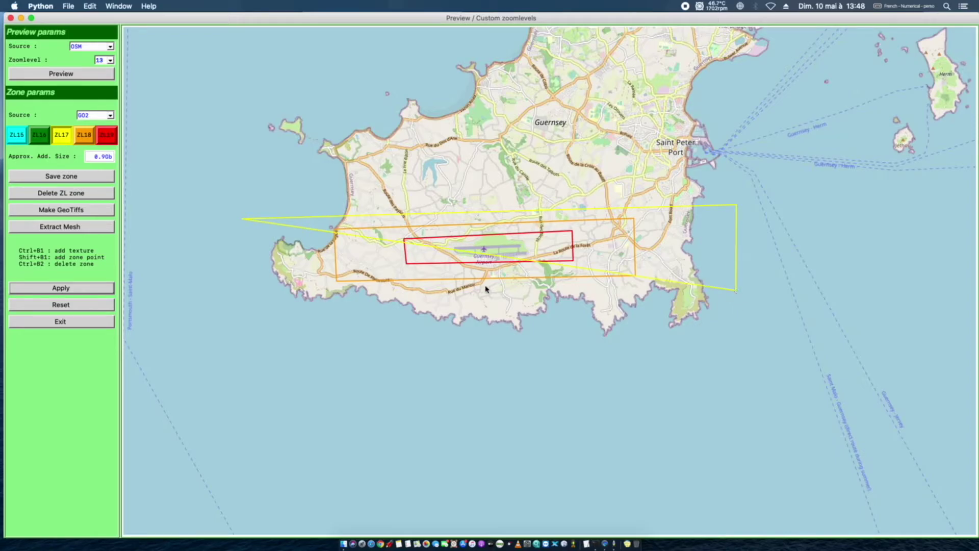
pyautogui.keyDown('shift'); pyautogui.click(244, 302); pyautogui.keyUp('shift')
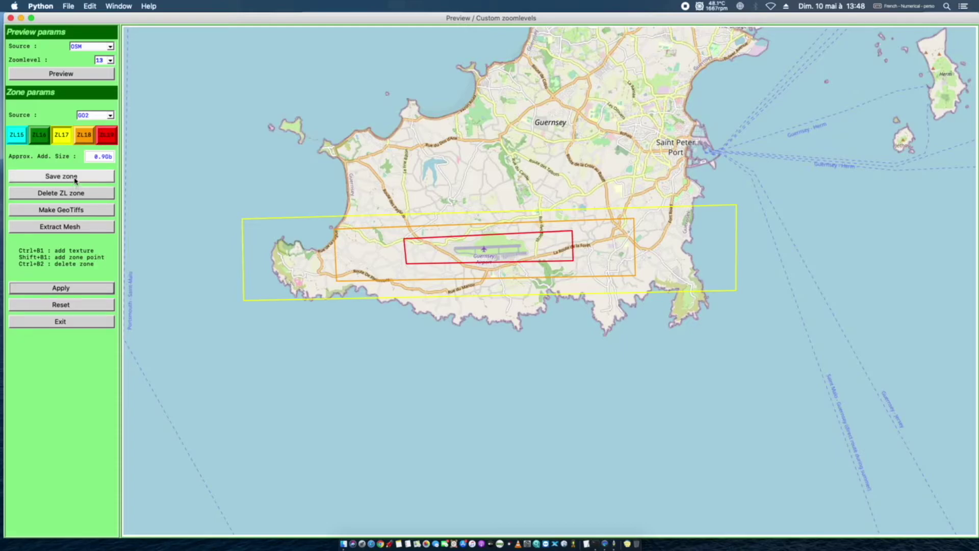
pyautogui.click(58, 287)
pyautogui.click(61, 176)
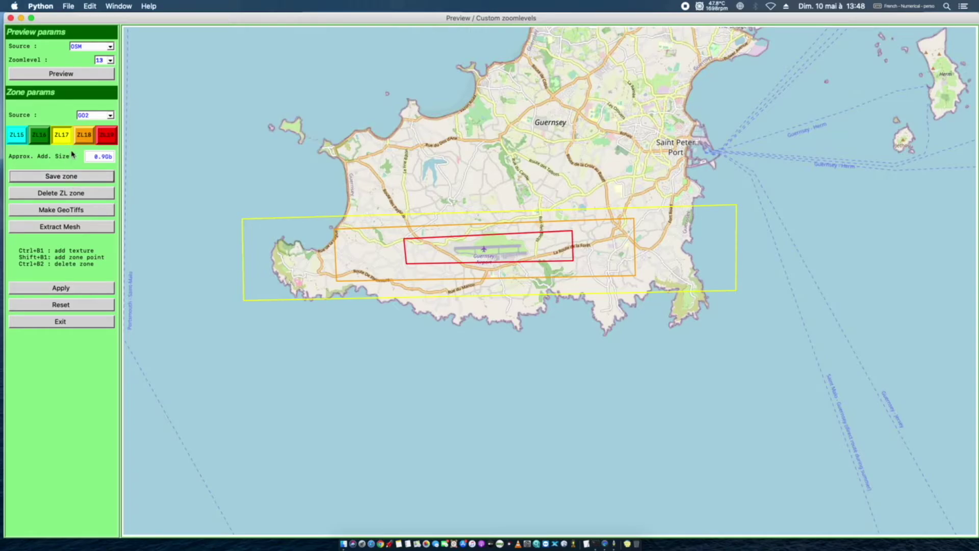
pyautogui.click(83, 138)
pyautogui.click(66, 177)
# - Remove the yellow ZL17 textures surrounding Jersey Airport, including those over the sea south of the island
pyautogui.moveTo(735, 376); pyautogui.dragTo(252, 243)
pyautogui.moveTo(873, 441); pyautogui.dragTo(501, 197)
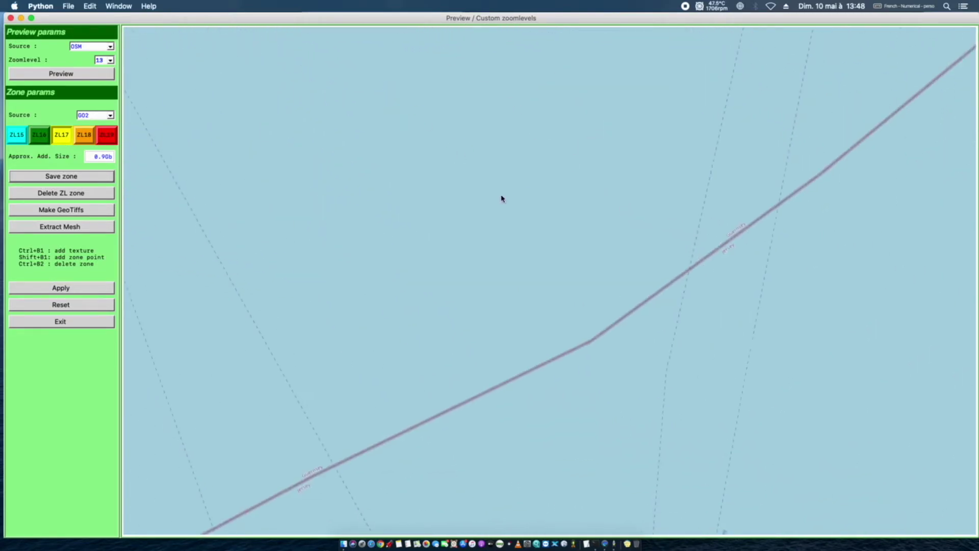
pyautogui.moveTo(689, 508); pyautogui.dragTo(454, 163)
pyautogui.moveTo(653, 458); pyautogui.dragTo(459, 200)
pyautogui.moveTo(494, 271); pyautogui.dragTo(562, 367)
pyautogui.moveTo(454, 365); pyautogui.dragTo(429, 232)
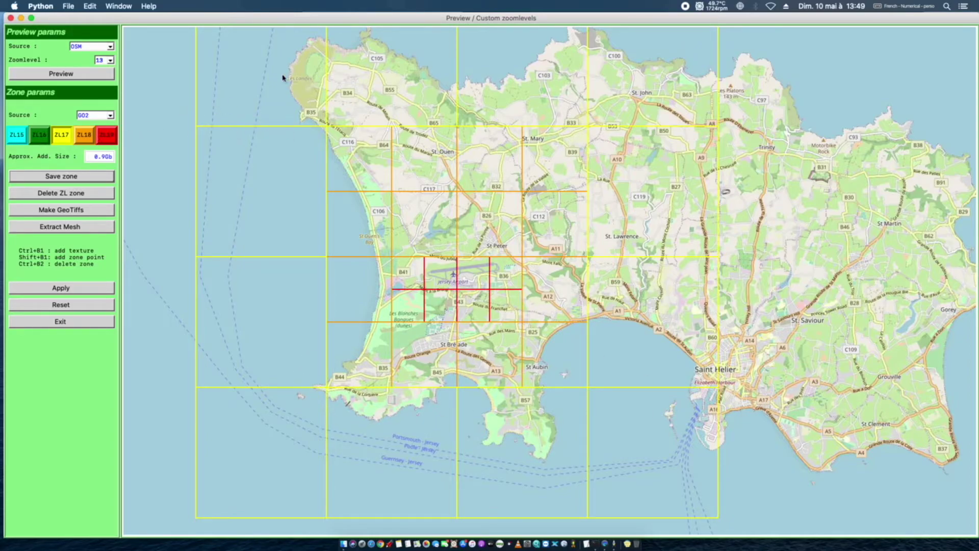
pyautogui.moveTo(273, 87); pyautogui.dragTo(367, 95)
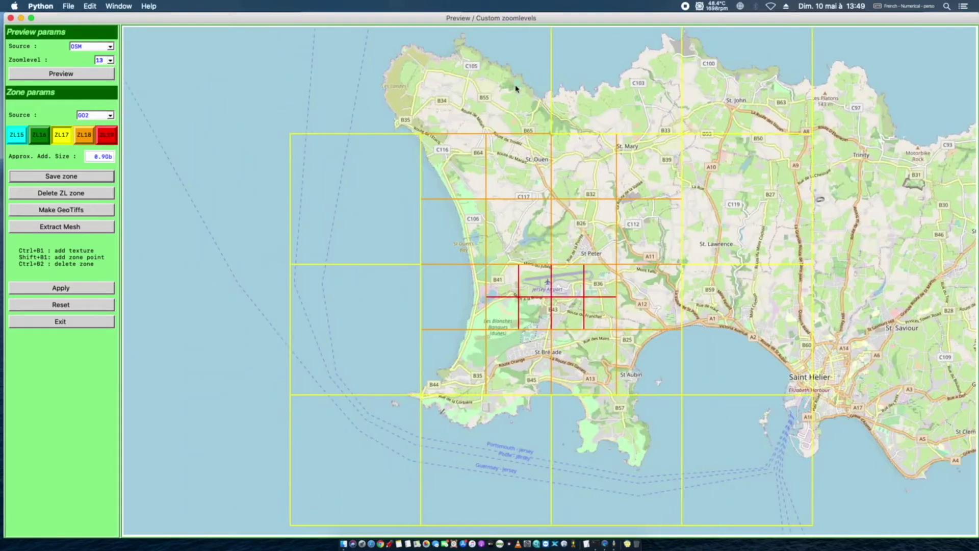
pyautogui.keyDown('ctrl'); pyautogui.rightClick(747, 216); pyautogui.keyUp('ctrl')
pyautogui.keyDown('ctrl'); pyautogui.rightClick(730, 308); pyautogui.keyUp('ctrl')
pyautogui.keyDown('ctrl'); pyautogui.rightClick(737, 416); pyautogui.keyUp('ctrl')
pyautogui.moveTo(702, 284); pyautogui.dragTo(371, 122)
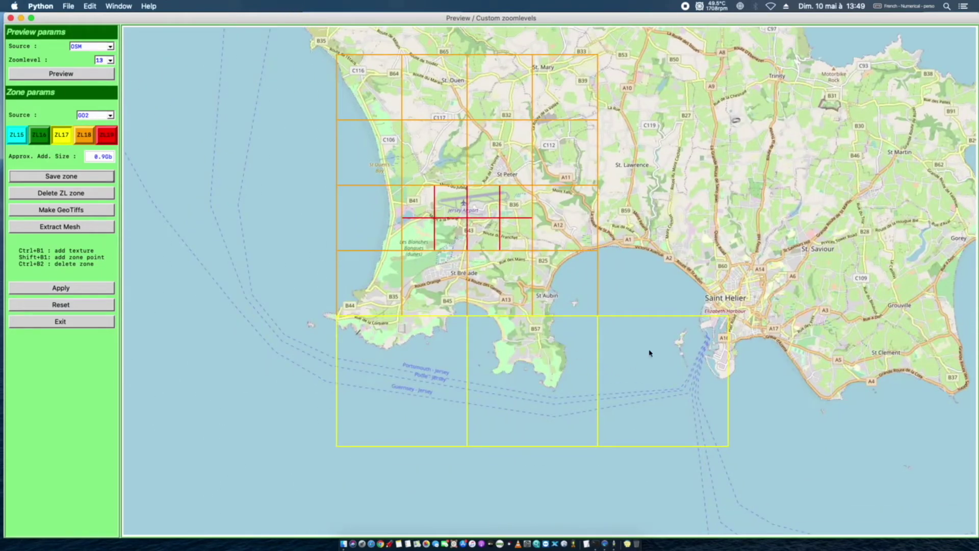
pyautogui.keyDown('ctrl'); pyautogui.rightClick(446, 385); pyautogui.keyUp('ctrl')
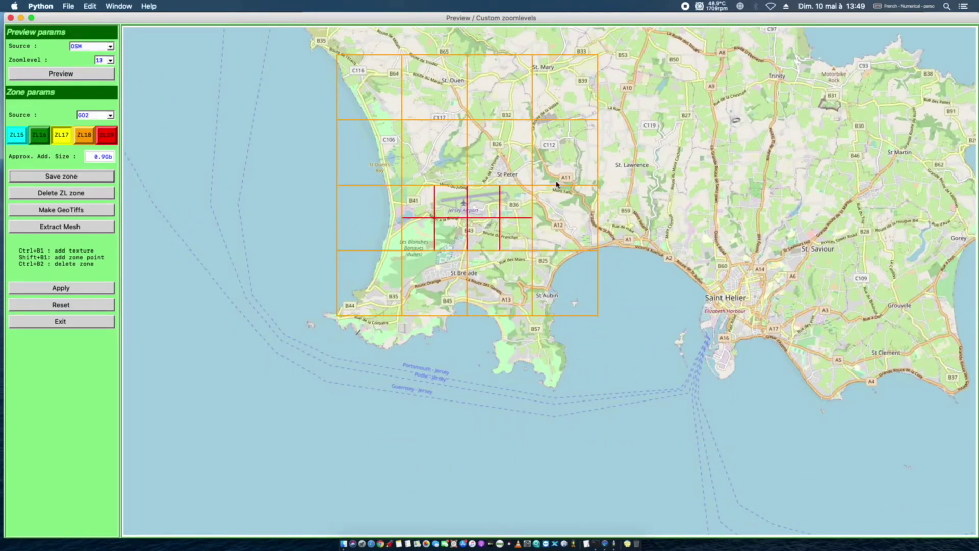
# - Remove the orange ZL18 textures around Jersey Airport and the red textures covering the airport
pyautogui.moveTo(389, 89); pyautogui.dragTo(353, 151)
pyautogui.moveTo(572, 313); pyautogui.dragTo(191, 108)
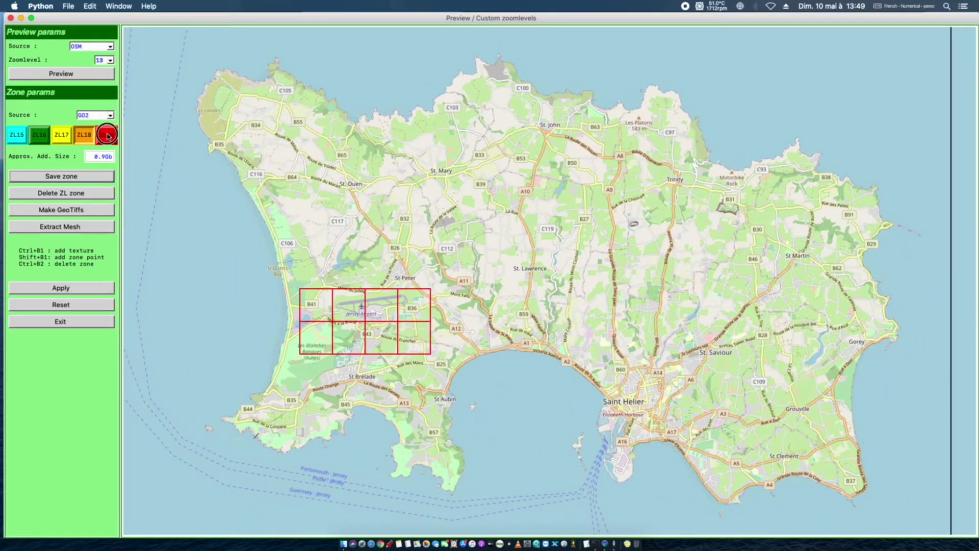
pyautogui.keyDown('ctrl'); pyautogui.rightClick(411, 341); pyautogui.keyUp('ctrl')
pyautogui.moveTo(411, 341); pyautogui.dragTo(239, 131)
pyautogui.moveTo(443, 406); pyautogui.dragTo(378, 140)
pyautogui.moveTo(607, 435); pyautogui.dragTo(407, 141)
pyautogui.keyDown('ctrl'); pyautogui.rightClick(317, 90); pyautogui.keyUp('ctrl')
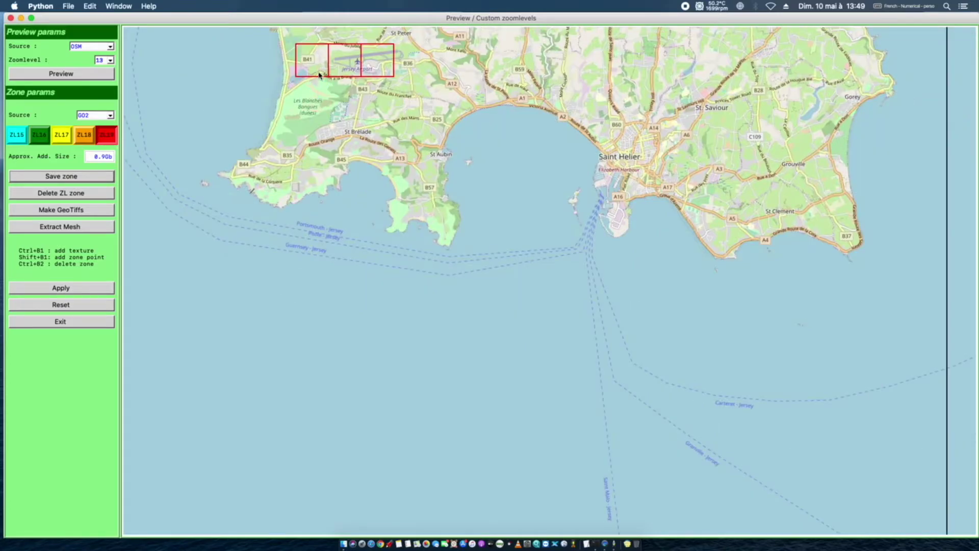
# - Delete the existing ZL19 texture tiles covering Jersey Airport
pyautogui.keyDown('ctrl'); pyautogui.rightClick(320, 73); pyautogui.keyUp('ctrl')
pyautogui.keyDown('ctrl'); pyautogui.rightClick(343, 68); pyautogui.keyUp('ctrl')
# - Outline a narrow ZL19 rectangle along Jersey Airport's runway, from the west coast to the A11 road, then save and apply it
pyautogui.moveTo(349, 66); pyautogui.dragTo(433, 327)
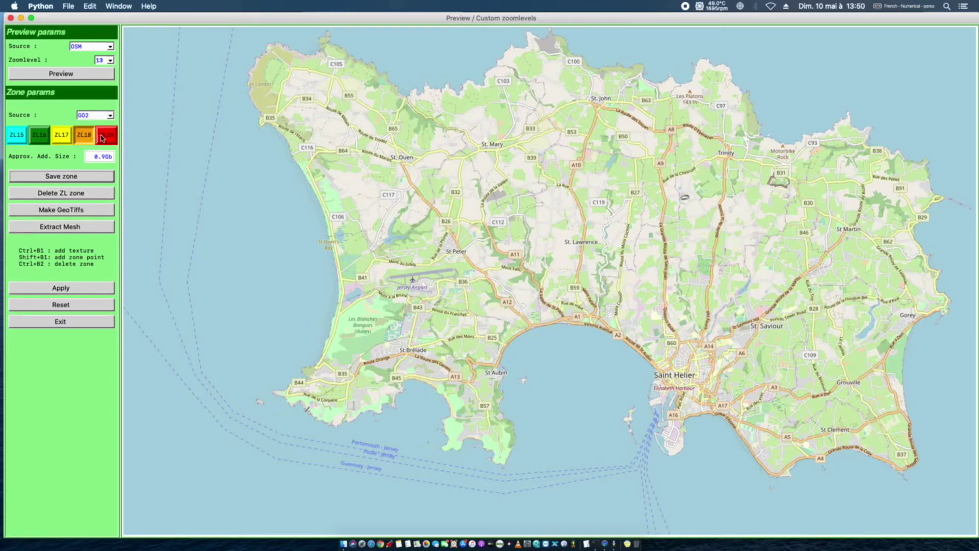
pyautogui.keyDown('shift'); pyautogui.click(335, 275); pyautogui.keyUp('shift')
pyautogui.keyDown('shift'); pyautogui.click(498, 253); pyautogui.keyUp('shift')
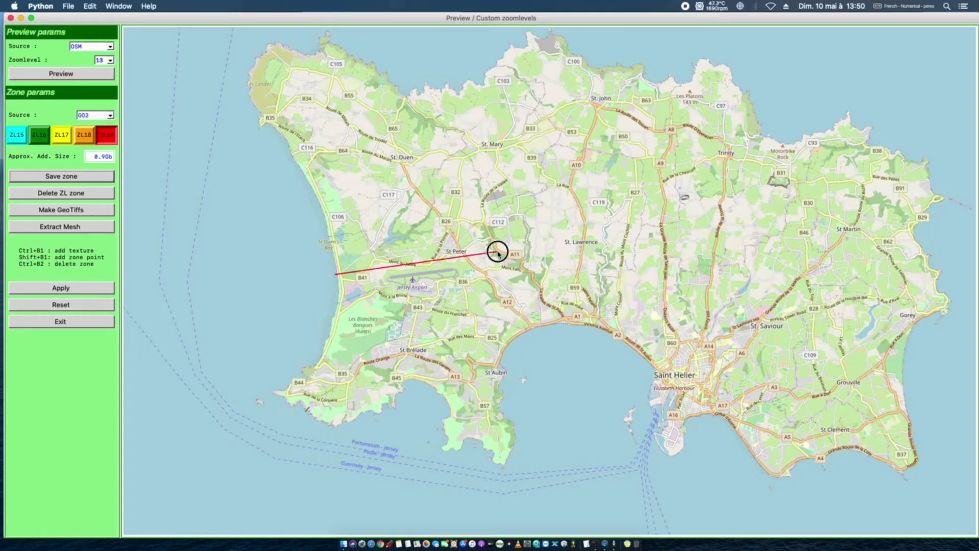
pyautogui.keyDown('shift'); pyautogui.click(503, 279); pyautogui.keyUp('shift')
pyautogui.keyDown('shift'); pyautogui.click(339, 302); pyautogui.keyUp('shift')
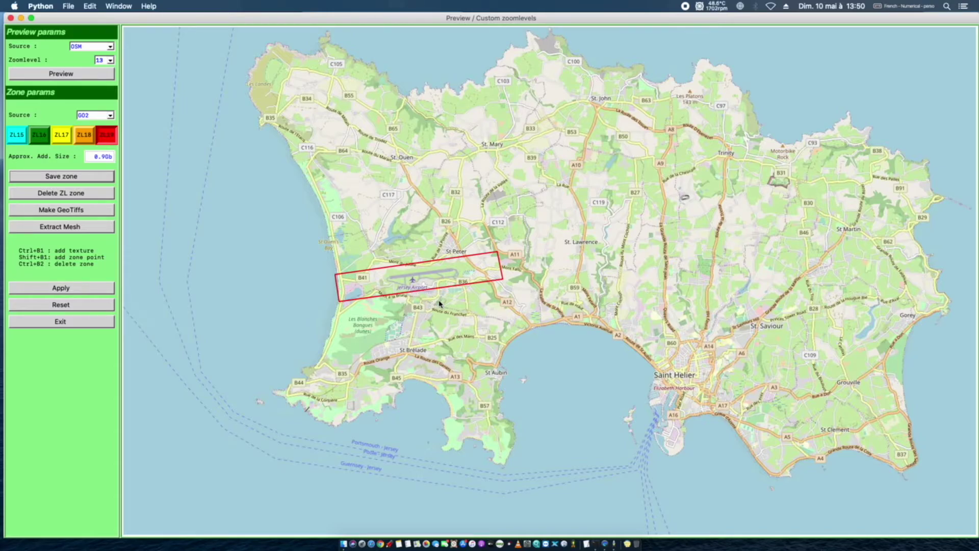
pyautogui.click(75, 177)
pyautogui.click(76, 287)
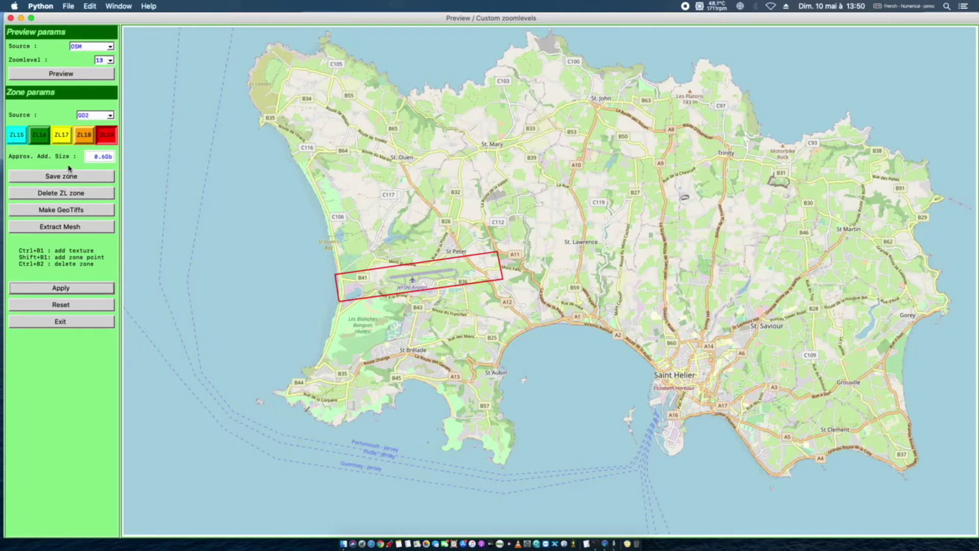
# - Outline a larger ZL18 rectangle around Jersey Airport's ZL19 zone, from the sea off the west coast to St. Lawrence, and apply it
pyautogui.click(85, 140)
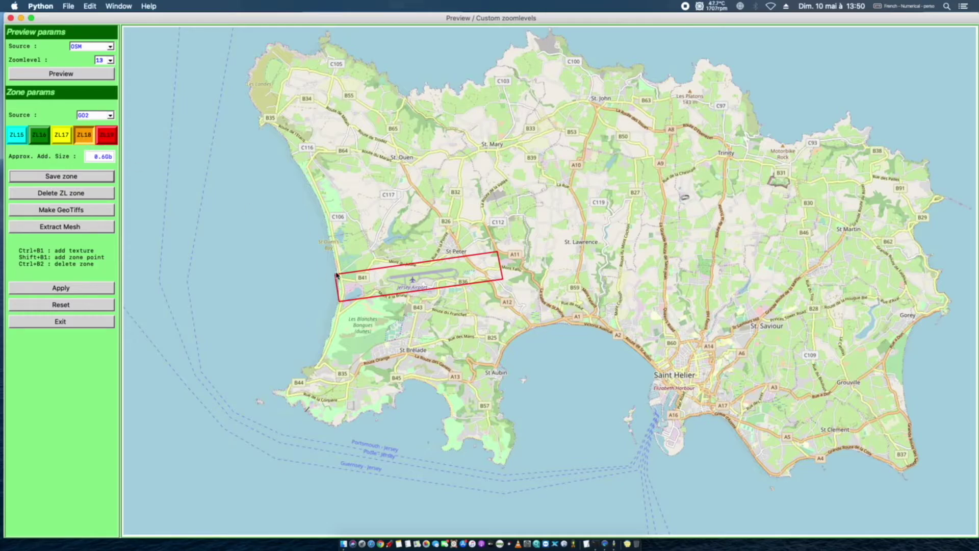
pyautogui.keyDown('shift'); pyautogui.click(256, 278); pyautogui.keyUp('shift')
pyautogui.keyDown('shift'); pyautogui.click(570, 234); pyautogui.keyUp('shift')
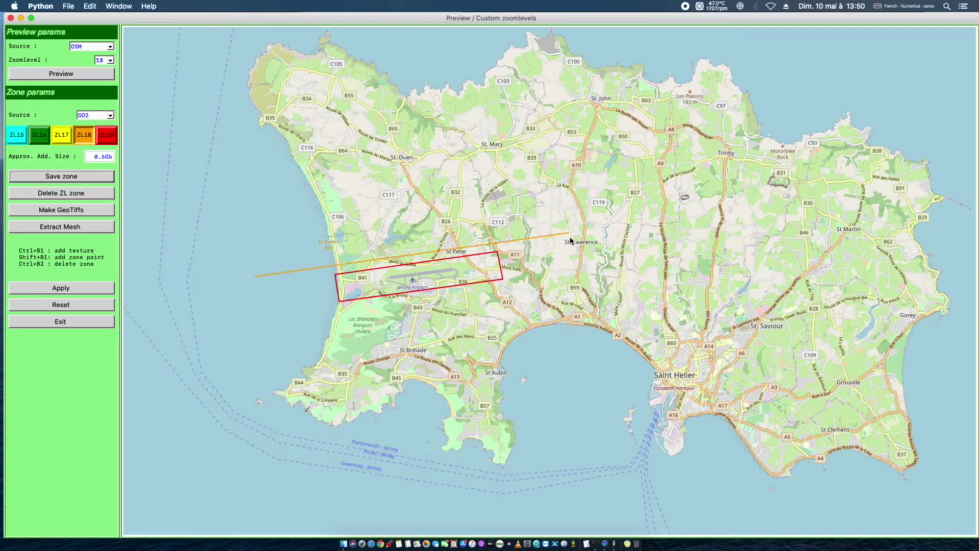
pyautogui.keyDown('shift'); pyautogui.click(575, 285); pyautogui.keyUp('shift')
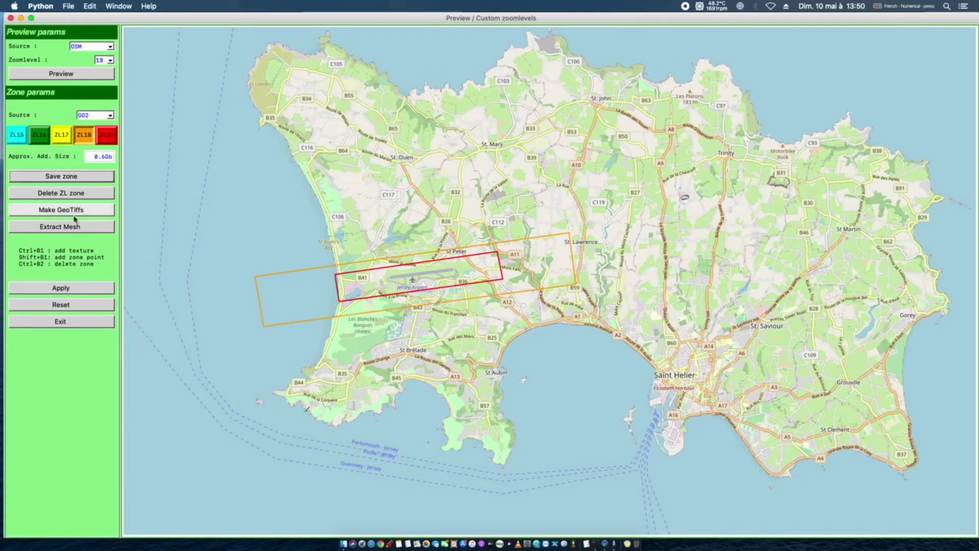
pyautogui.click(72, 290)
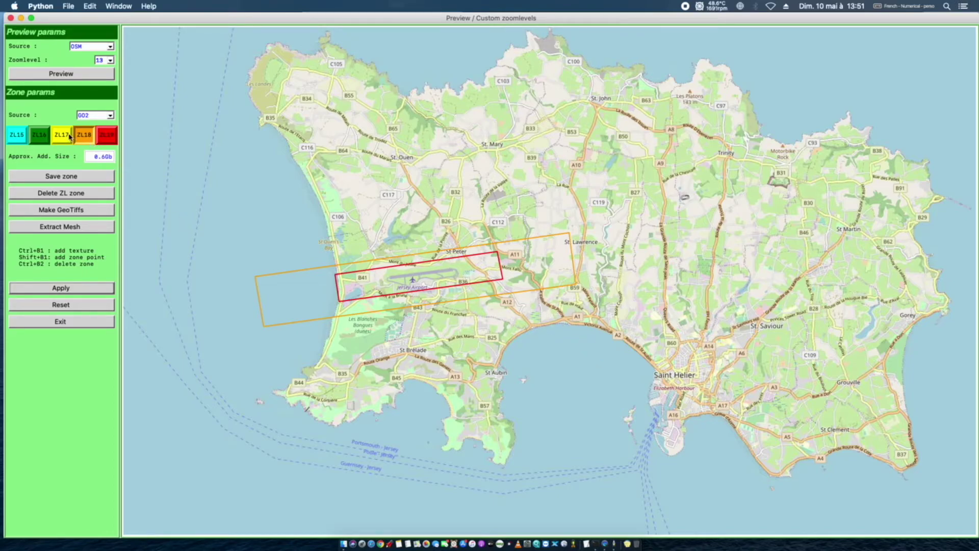
# - Outline an even larger ZL17 rectangle enclosing Jersey Airport's ZL18 zone, extending beyond it out to sea and inland, and apply it
pyautogui.moveTo(259, 190); pyautogui.dragTo(332, 148)
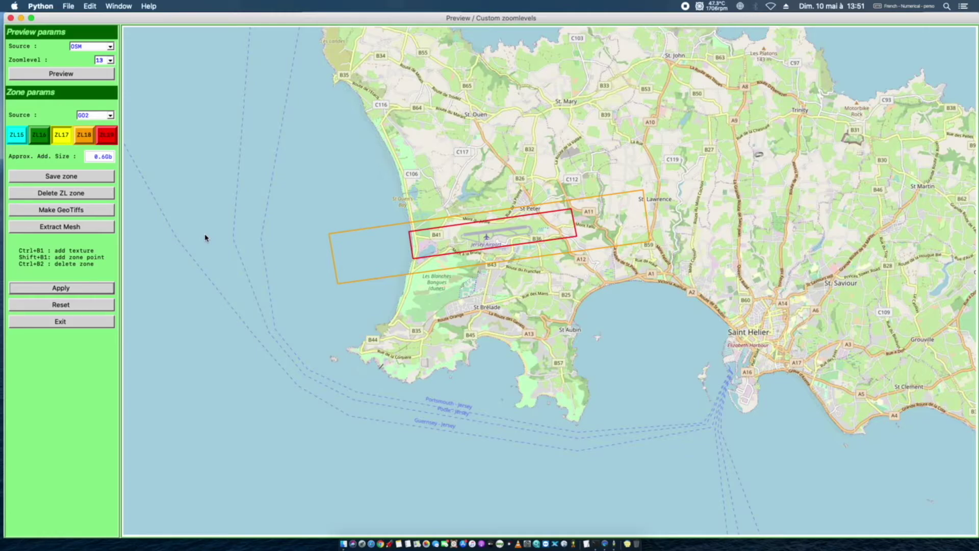
pyautogui.keyDown('shift'); pyautogui.click(757, 159); pyautogui.keyUp('shift')
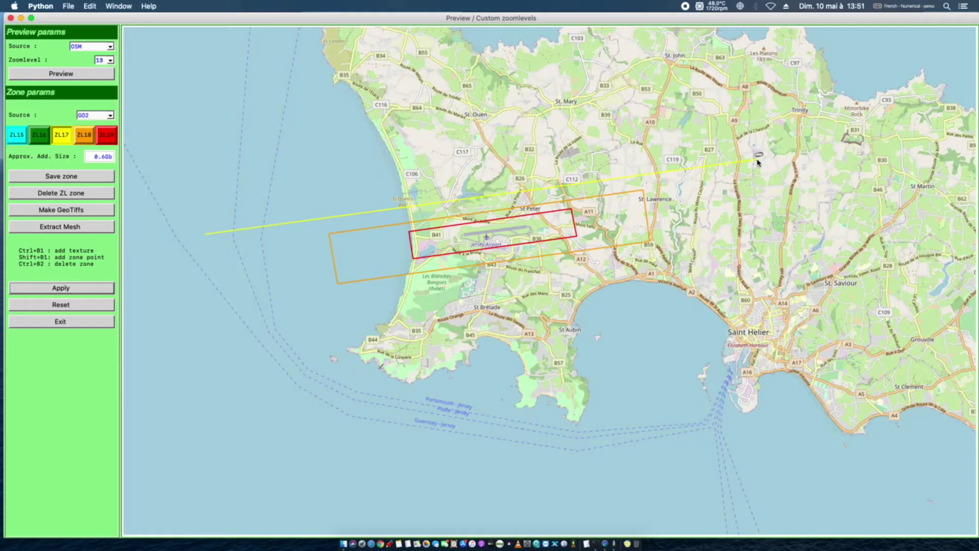
pyautogui.keyDown('shift'); pyautogui.click(764, 250); pyautogui.keyUp('shift')
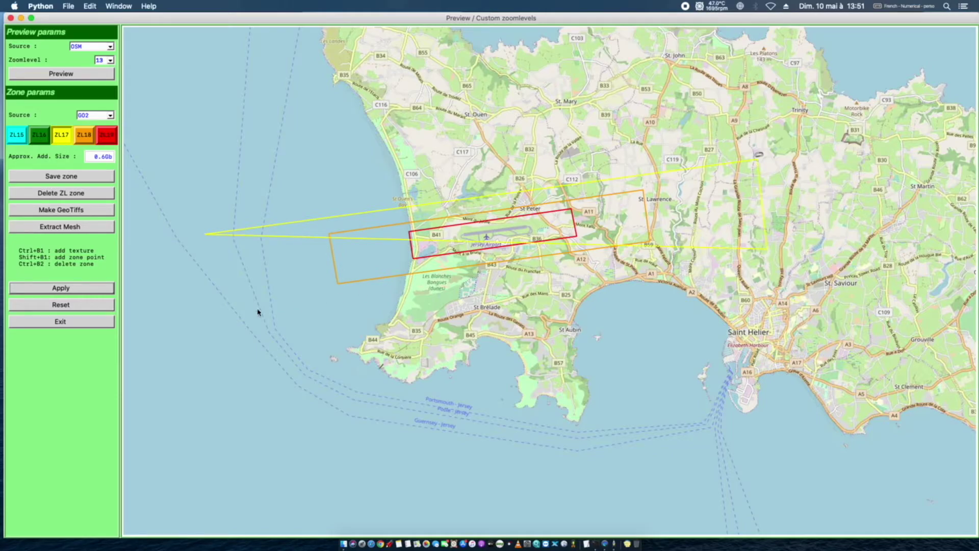
pyautogui.keyDown('shift'); pyautogui.click(226, 317); pyautogui.keyUp('shift')
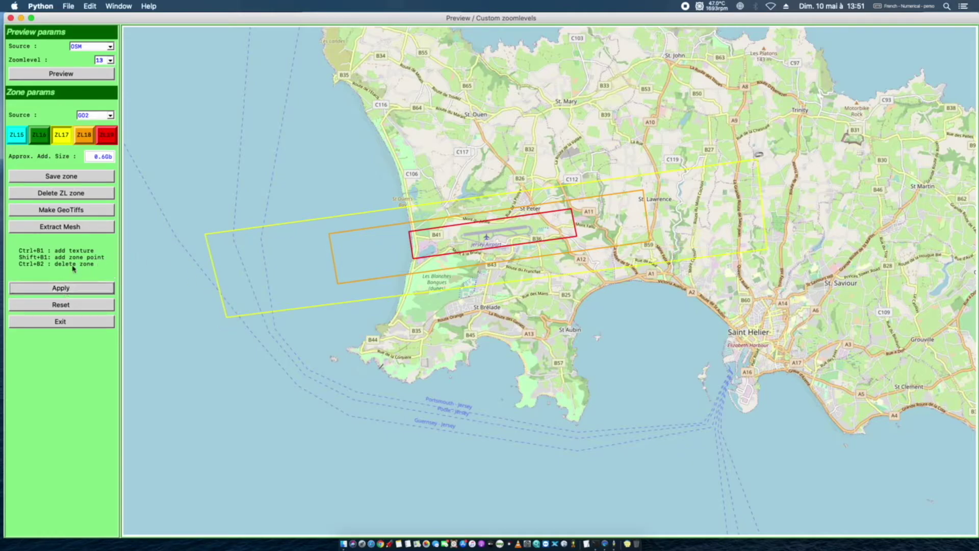
pyautogui.click(68, 287)
# - Clear existing ZL18 texture tiles from the two northern rows around Alderney
pyautogui.moveTo(505, 156); pyautogui.dragTo(521, 223)
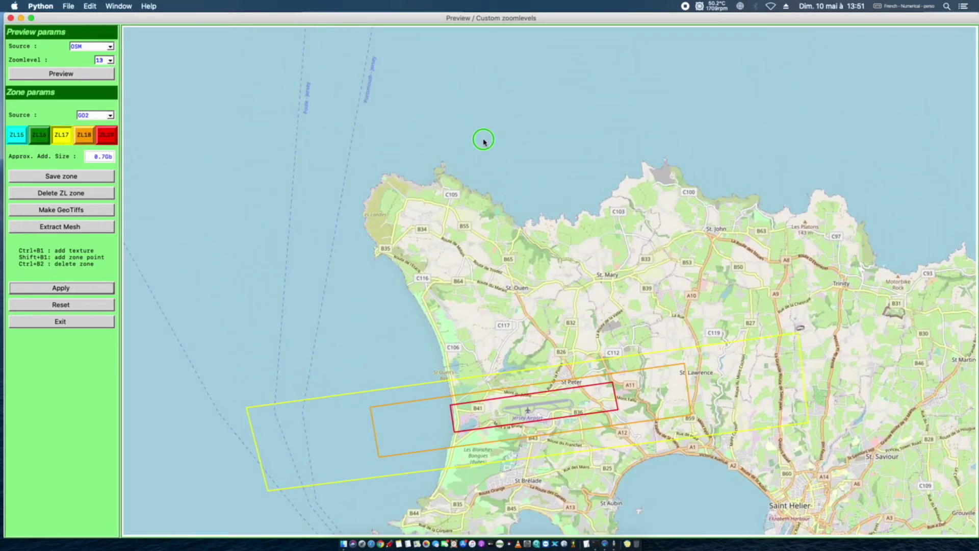
pyautogui.scroll(5, 486, 153)
pyautogui.moveTo(449, 97); pyautogui.dragTo(435, 353)
pyautogui.moveTo(470, 117); pyautogui.dragTo(402, 343)
pyautogui.moveTo(433, 97); pyautogui.dragTo(485, 349)
pyautogui.moveTo(527, 59); pyautogui.dragTo(626, 436)
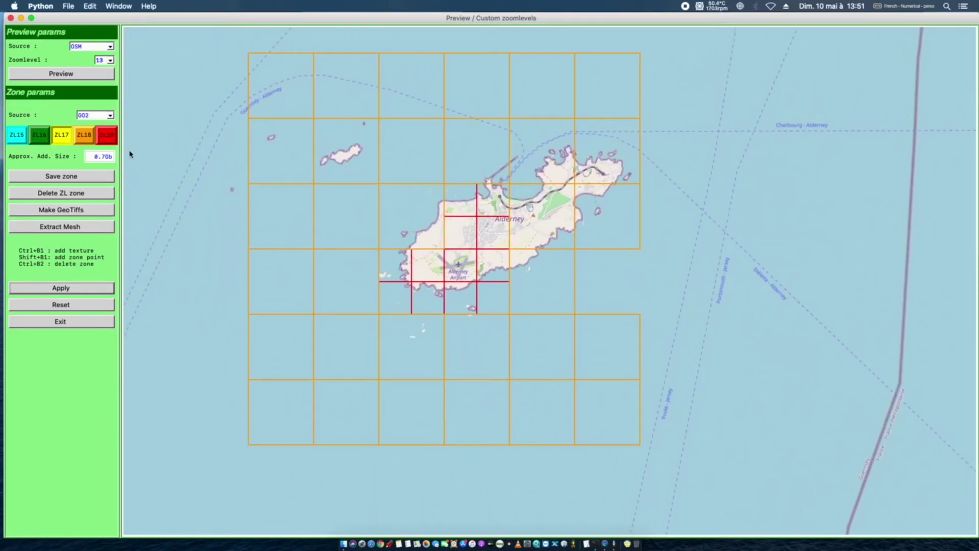
pyautogui.click(83, 136)
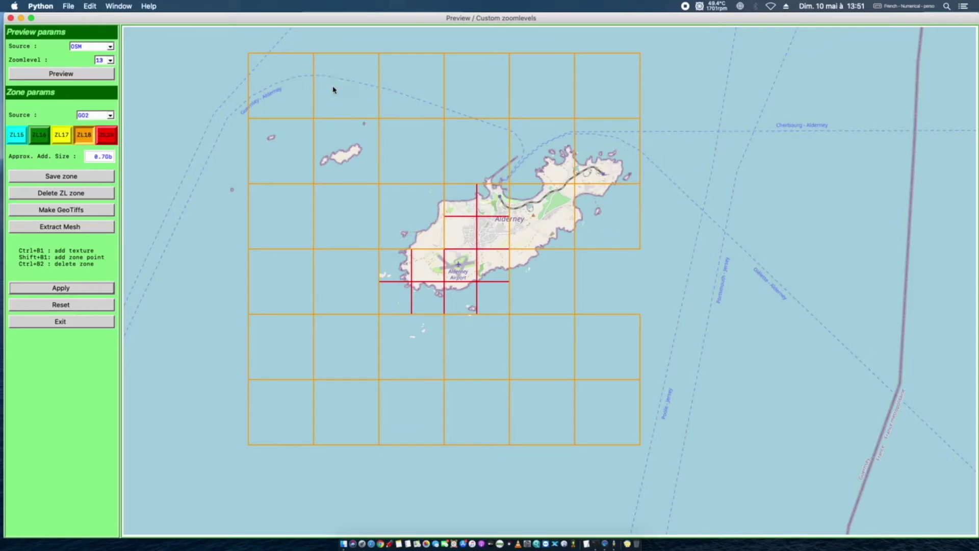
pyautogui.moveTo(299, 91); pyautogui.dragTo(482, 104)
pyautogui.moveTo(672, 112); pyautogui.dragTo(389, 76)
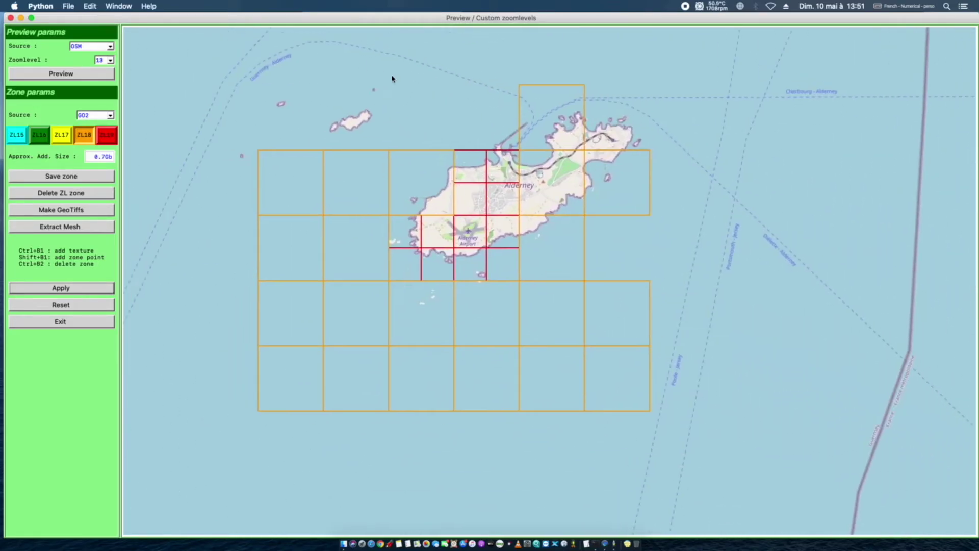
# - Delete all remaining ZL18 texture tiles over Alderney and in the sea around and south of it
pyautogui.moveTo(591, 135); pyautogui.dragTo(433, 138)
pyautogui.moveTo(505, 280); pyautogui.dragTo(459, 203)
pyautogui.keyDown('ctrl'); pyautogui.click(469, 362); pyautogui.keyUp('ctrl')
pyautogui.keyDown('ctrl'); pyautogui.click(417, 360); pyautogui.keyUp('ctrl')
pyautogui.moveTo(417, 357); pyautogui.dragTo(375, 159)
pyautogui.moveTo(584, 158); pyautogui.dragTo(528, 177)
pyautogui.keyDown('ctrl'); pyautogui.click(627, 335); pyautogui.keyUp('ctrl')
pyautogui.keyDown('ctrl'); pyautogui.click(573, 336); pyautogui.keyUp('ctrl')
pyautogui.keyDown('ctrl'); pyautogui.click(403, 324); pyautogui.keyUp('ctrl')
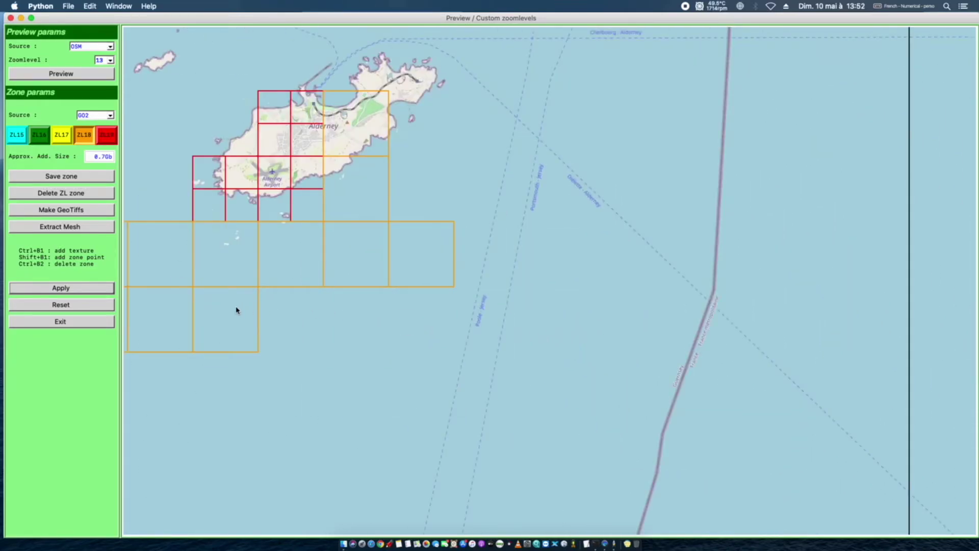
pyautogui.keyDown('ctrl'); pyautogui.click(218, 309); pyautogui.keyUp('ctrl')
pyautogui.keyDown('ctrl'); pyautogui.click(190, 308); pyautogui.keyUp('ctrl')
pyautogui.keyDown('ctrl'); pyautogui.click(178, 267); pyautogui.keyUp('ctrl')
pyautogui.keyDown('ctrl'); pyautogui.click(226, 265); pyautogui.keyUp('ctrl')
pyautogui.keyDown('ctrl'); pyautogui.click(320, 264); pyautogui.keyUp('ctrl')
pyautogui.keyDown('ctrl'); pyautogui.click(352, 262); pyautogui.keyUp('ctrl')
pyautogui.keyDown('ctrl'); pyautogui.rightClick(426, 261); pyautogui.keyUp('ctrl')
pyautogui.keyDown('ctrl'); pyautogui.rightClick(368, 144); pyautogui.keyUp('ctrl')
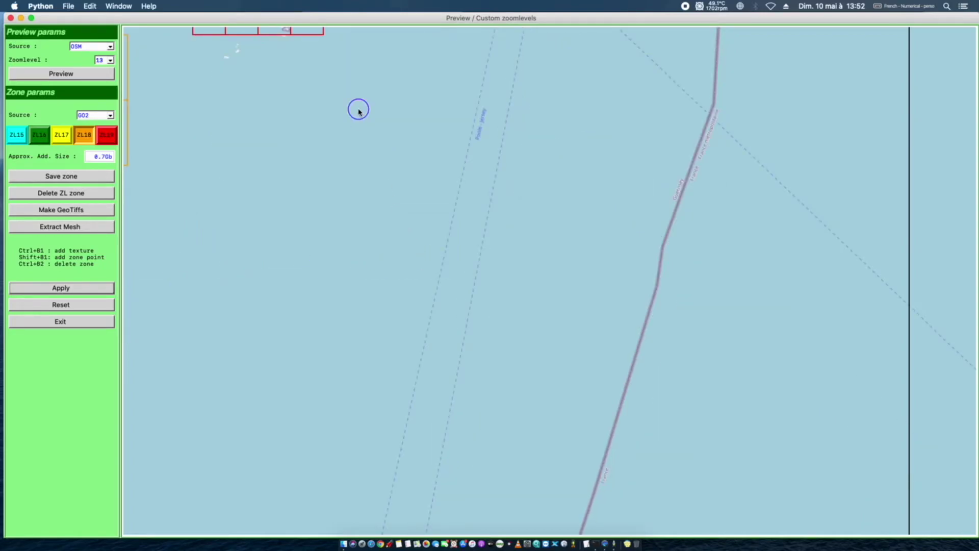
pyautogui.moveTo(360, 109); pyautogui.dragTo(448, 322)
pyautogui.keyDown('ctrl'); pyautogui.rightClick(468, 159); pyautogui.keyUp('ctrl')
pyautogui.keyDown('ctrl'); pyautogui.rightClick(184, 290); pyautogui.keyUp('ctrl')
pyautogui.moveTo(154, 263); pyautogui.dragTo(429, 298)
pyautogui.moveTo(305, 309); pyautogui.dragTo(509, 307)
pyautogui.keyDown('ctrl'); pyautogui.rightClick(167, 306); pyautogui.keyUp('ctrl')
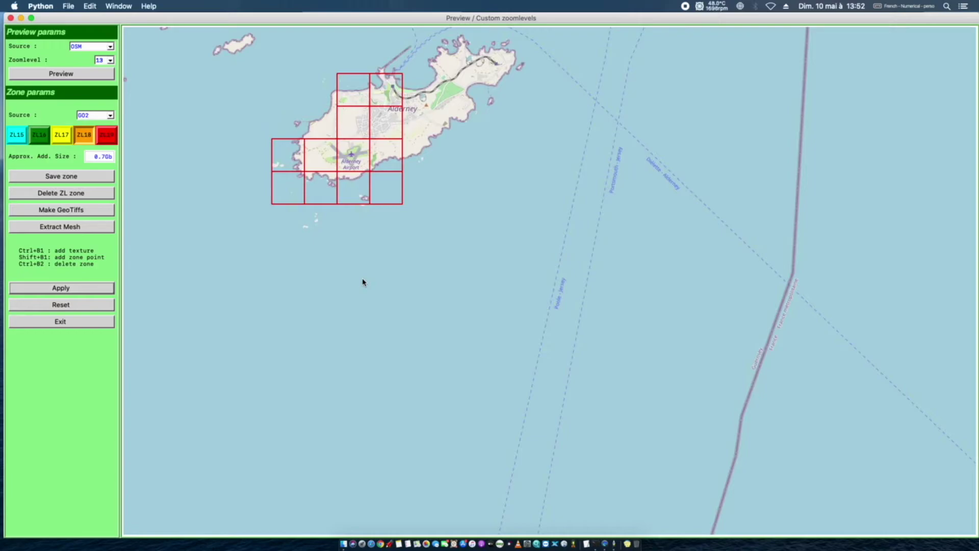
# - Delete every ZL19 texture tile over Alderney and its airport, and apply the removal
pyautogui.click(106, 135)
pyautogui.keyDown('ctrl'); pyautogui.rightClick(358, 89); pyautogui.keyUp('ctrl')
pyautogui.keyDown('ctrl'); pyautogui.rightClick(382, 94); pyautogui.keyUp('ctrl')
pyautogui.keyDown('ctrl'); pyautogui.rightClick(379, 120); pyautogui.keyUp('ctrl')
pyautogui.keyDown('ctrl'); pyautogui.rightClick(367, 124); pyautogui.keyUp('ctrl')
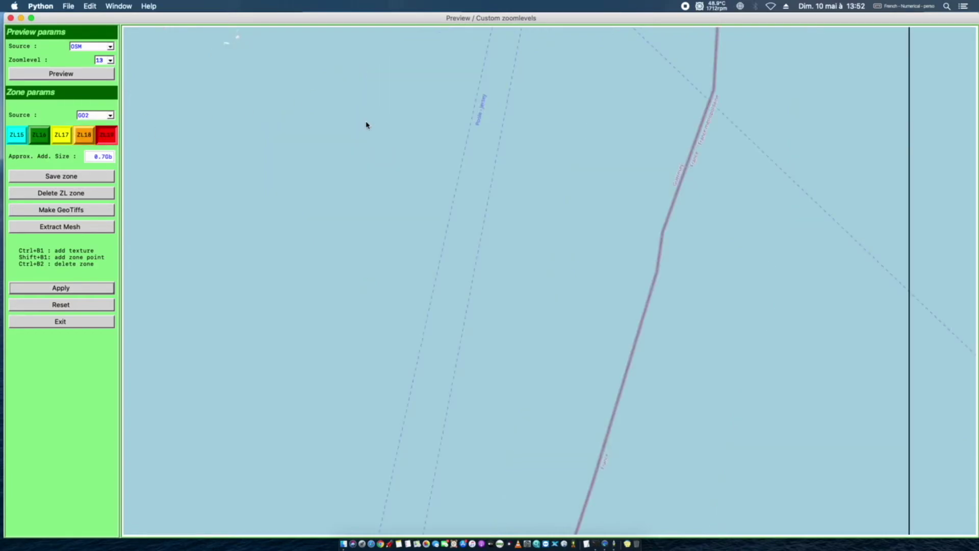
pyautogui.moveTo(437, 125); pyautogui.dragTo(450, 285)
pyautogui.keyDown('ctrl'); pyautogui.rightClick(313, 162); pyautogui.keyUp('ctrl')
pyautogui.moveTo(382, 237); pyautogui.dragTo(359, 226)
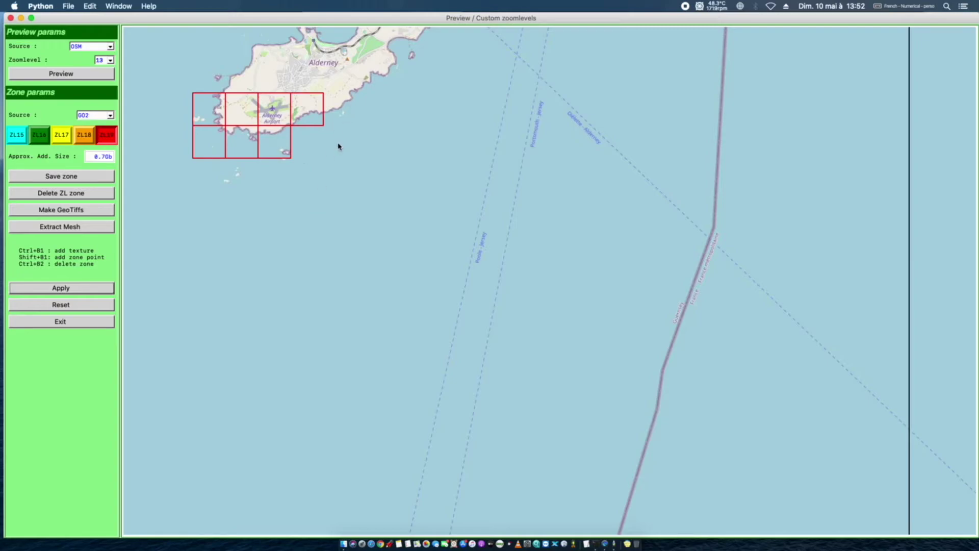
pyautogui.keyDown('ctrl'); pyautogui.click(279, 151); pyautogui.keyUp('ctrl')
pyautogui.moveTo(332, 194); pyautogui.dragTo(376, 412)
pyautogui.keyDown('ctrl'); pyautogui.click(252, 219); pyautogui.keyUp('ctrl')
pyautogui.keyDown('ctrl'); pyautogui.click(278, 213); pyautogui.keyUp('ctrl')
pyautogui.keyDown('ctrl'); pyautogui.click(314, 215); pyautogui.keyUp('ctrl')
pyautogui.keyDown('ctrl'); pyautogui.click(307, 72); pyautogui.keyUp('ctrl')
pyautogui.keyDown('ctrl'); pyautogui.click(251, 102); pyautogui.keyUp('ctrl')
pyautogui.keyDown('ctrl'); pyautogui.click(206, 97); pyautogui.keyUp('ctrl')
pyautogui.moveTo(351, 149); pyautogui.dragTo(492, 280)
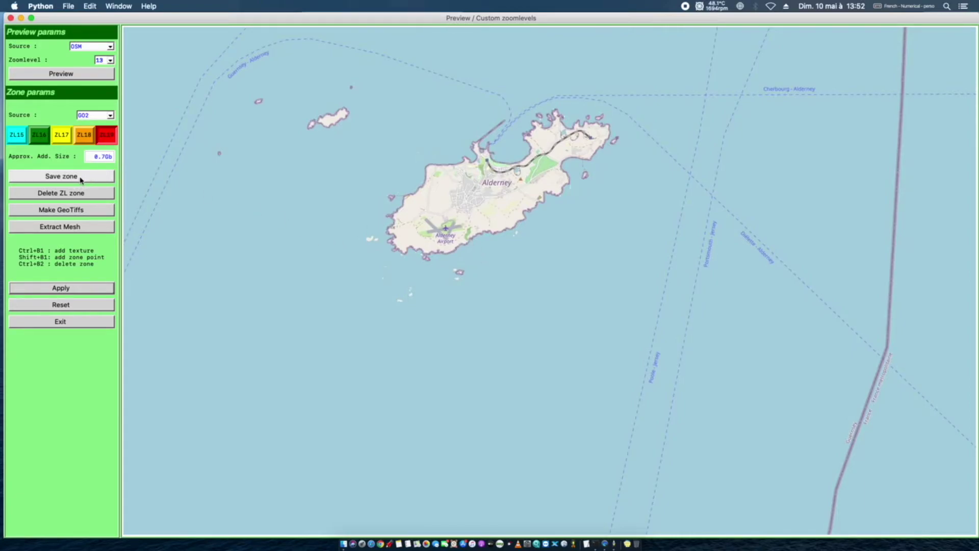
pyautogui.click(81, 283)
pyautogui.click(58, 179)
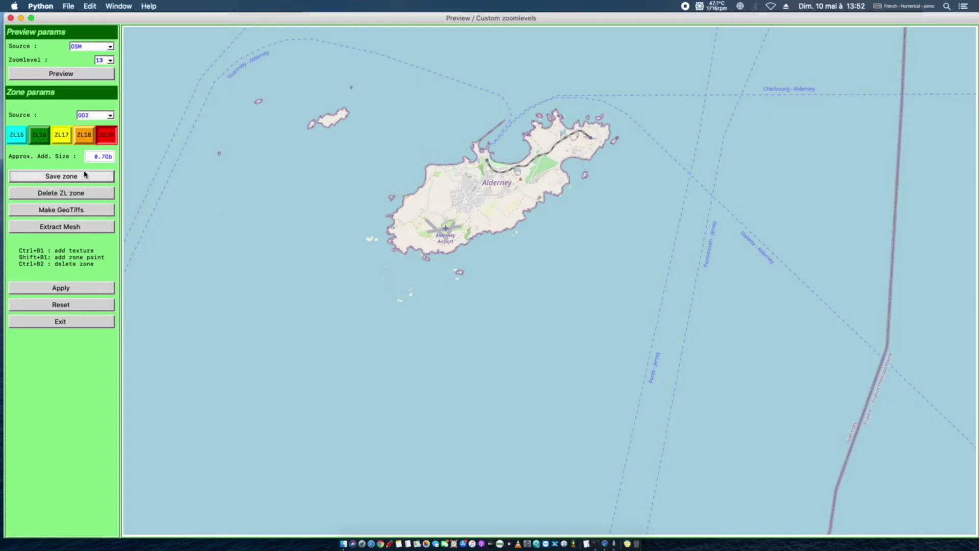
# - Outline a narrow ZL19 rectangle along Alderney Airport's northwest-southeast runway
pyautogui.keyDown('shift'); pyautogui.click(393, 202); pyautogui.keyUp('shift')
pyautogui.keyDown('shift'); pyautogui.click(465, 277); pyautogui.keyUp('shift')
pyautogui.keyDown('shift'); pyautogui.click(482, 259); pyautogui.keyUp('shift')
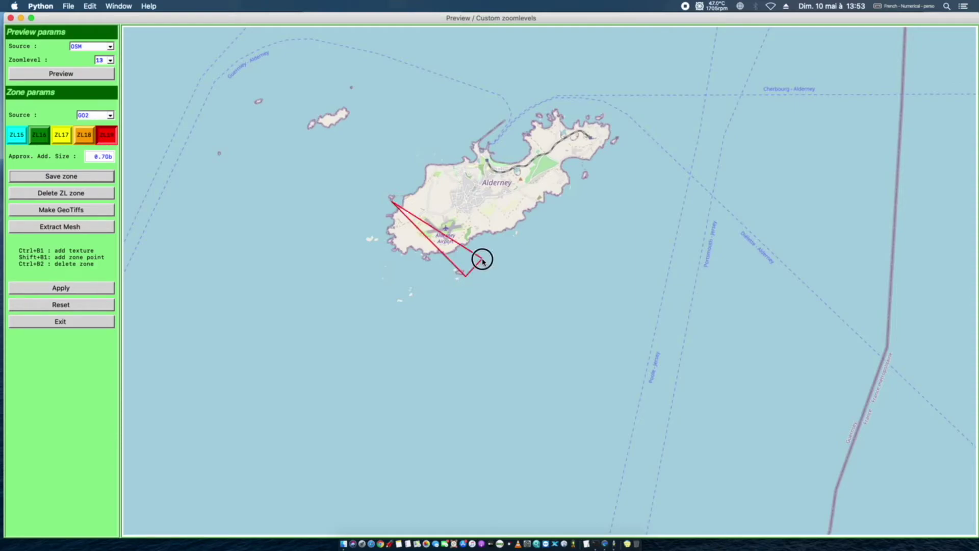
pyautogui.keyDown('shift'); pyautogui.click(407, 189); pyautogui.keyUp('shift')
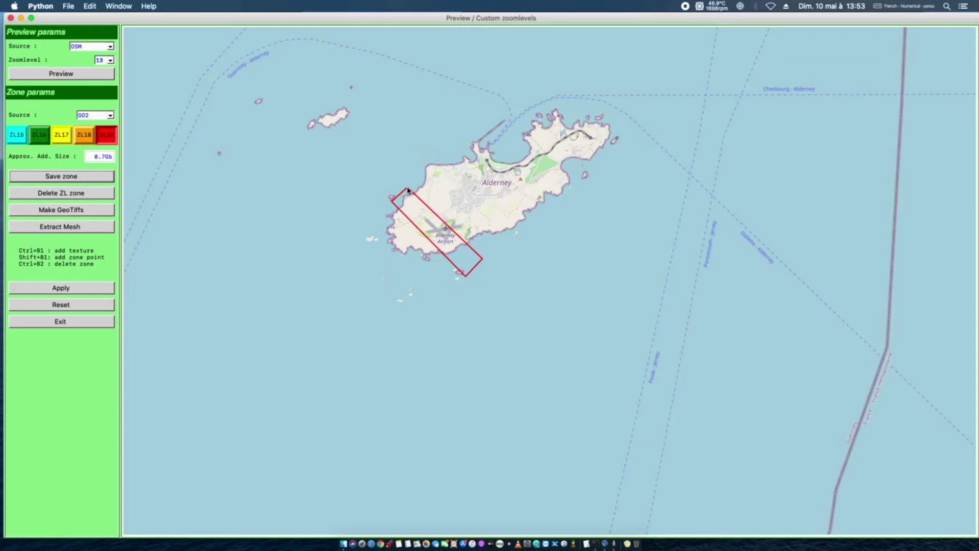
pyautogui.keyDown('shift'); pyautogui.click(377, 230); pyautogui.keyUp('shift')
pyautogui.keyDown('shift'); pyautogui.click(362, 193); pyautogui.keyUp('shift')
pyautogui.keyDown('shift'); pyautogui.click(413, 132); pyautogui.keyUp('shift')
pyautogui.keyDown('shift'); pyautogui.click(463, 132); pyautogui.keyUp('shift')
pyautogui.keyDown('shift'); pyautogui.click(525, 166); pyautogui.keyUp('shift')
pyautogui.keyDown('shift'); pyautogui.click(557, 198); pyautogui.keyUp('shift')
pyautogui.keyDown('shift'); pyautogui.click(571, 249); pyautogui.keyUp('shift')
pyautogui.keyDown('shift'); pyautogui.click(544, 302); pyautogui.keyUp('shift')
pyautogui.keyDown('shift'); pyautogui.click(485, 331); pyautogui.keyUp('shift')
pyautogui.keyDown('shift'); pyautogui.click(400, 332); pyautogui.keyUp('shift')
pyautogui.keyDown('shift'); pyautogui.click(352, 310); pyautogui.keyUp('shift')
pyautogui.keyDown('shift'); pyautogui.click(305, 233); pyautogui.keyUp('shift')
pyautogui.keyDown('shift'); pyautogui.click(306, 180); pyautogui.keyUp('shift')
pyautogui.keyDown('shift'); pyautogui.click(384, 84); pyautogui.keyUp('shift')
pyautogui.keyDown('shift'); pyautogui.click(546, 63); pyautogui.keyUp('shift')
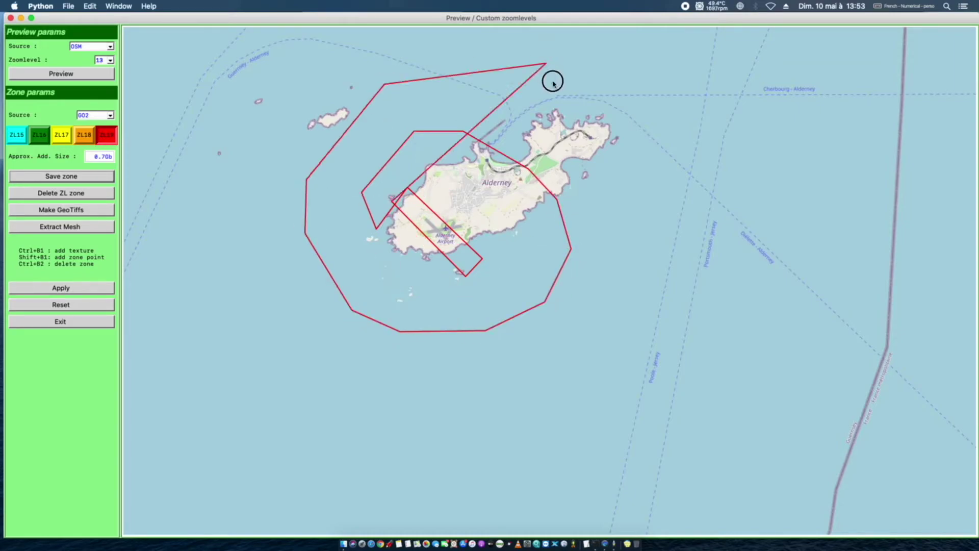
pyautogui.click(70, 194)
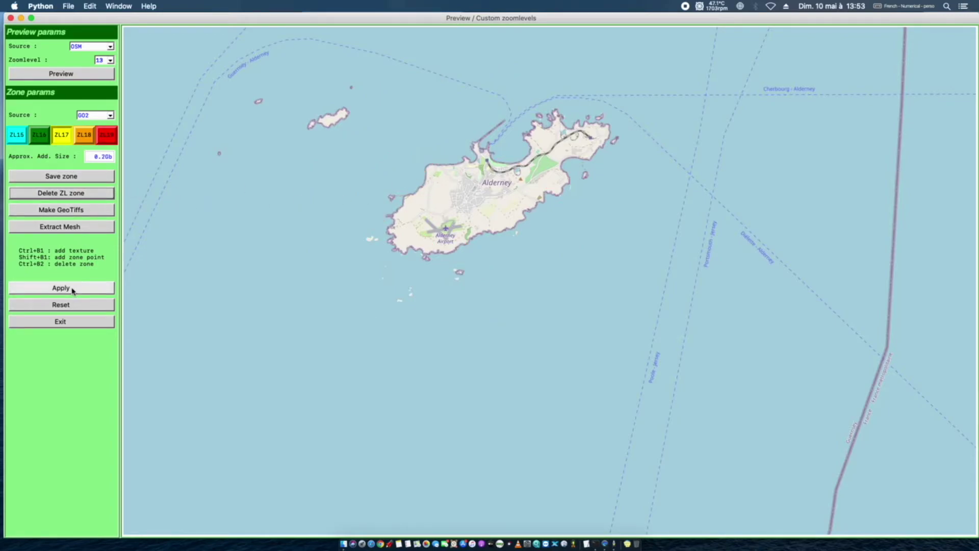
# - Check the zoom-level zones around Jersey Airport and return to Alderney on the map
pyautogui.moveTo(420, 226); pyautogui.dragTo(430, 61)
pyautogui.moveTo(418, 308); pyautogui.dragTo(428, 66)
pyautogui.moveTo(414, 438); pyautogui.dragTo(427, 62)
pyautogui.moveTo(393, 385); pyautogui.dragTo(426, 74)
pyautogui.moveTo(387, 326); pyautogui.dragTo(418, 87)
pyautogui.moveTo(375, 365); pyautogui.dragTo(403, 104)
pyautogui.moveTo(425, 329); pyautogui.dragTo(454, 64)
pyautogui.moveTo(566, 319); pyautogui.dragTo(341, 314)
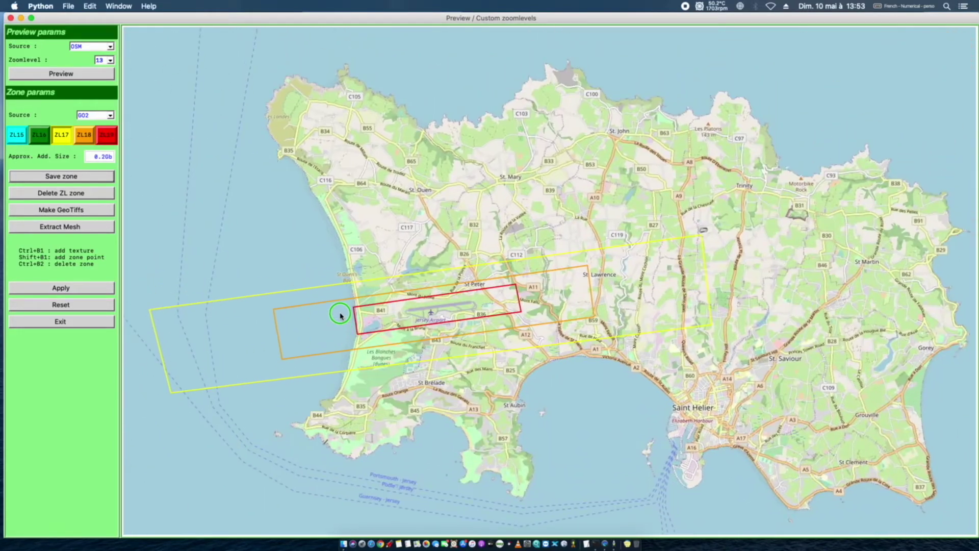
pyautogui.moveTo(378, 131); pyautogui.dragTo(439, 250)
pyautogui.moveTo(398, 113); pyautogui.dragTo(453, 357)
pyautogui.moveTo(445, 91); pyautogui.dragTo(444, 388)
pyautogui.moveTo(454, 76); pyautogui.dragTo(385, 401)
pyautogui.moveTo(442, 84); pyautogui.dragTo(375, 395)
pyautogui.moveTo(421, 134); pyautogui.dragTo(378, 398)
pyautogui.moveTo(418, 120); pyautogui.dragTo(436, 446)
pyautogui.moveTo(461, 211); pyautogui.dragTo(450, 397)
pyautogui.moveTo(386, 312); pyautogui.dragTo(557, 251)
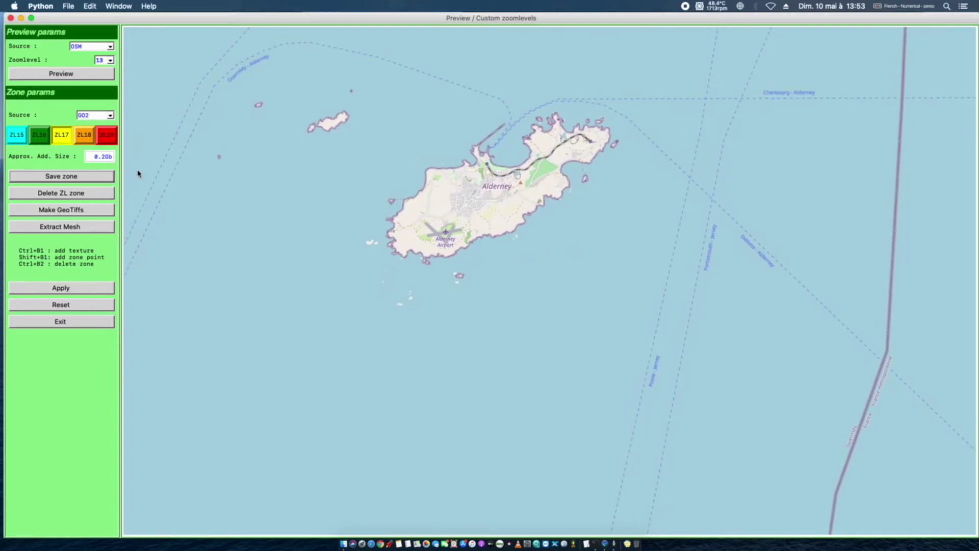
# - Outline a ZL19 rectangle along Alderney Airport's northwest-southeast runway, reaching slightly offshore at both ends
pyautogui.click(109, 142)
pyautogui.keyDown('shift'); pyautogui.click(383, 205); pyautogui.keyUp('shift')
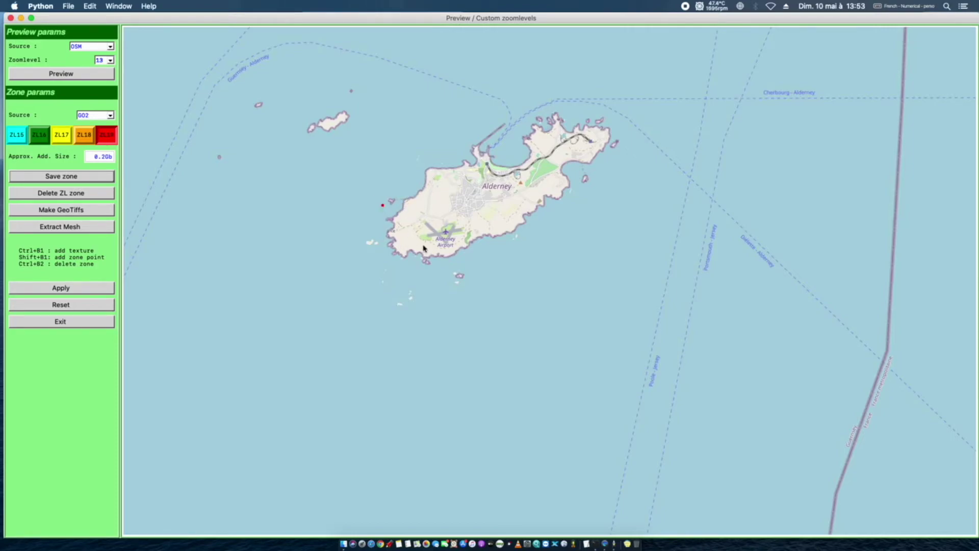
pyautogui.keyDown('shift'); pyautogui.click(471, 287); pyautogui.keyUp('shift')
pyautogui.keyDown('shift'); pyautogui.click(491, 274); pyautogui.keyUp('shift')
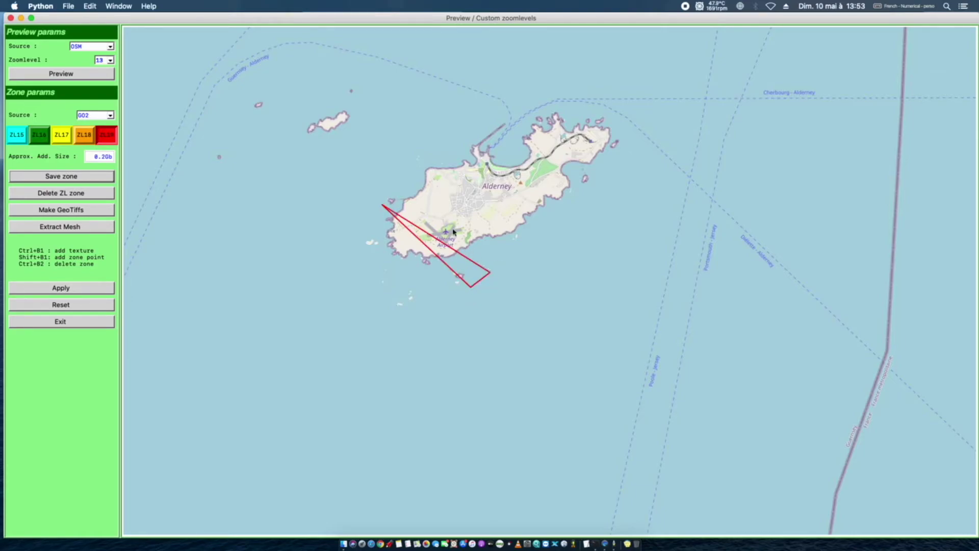
pyautogui.keyDown('shift'); pyautogui.click(408, 188); pyautogui.keyUp('shift')
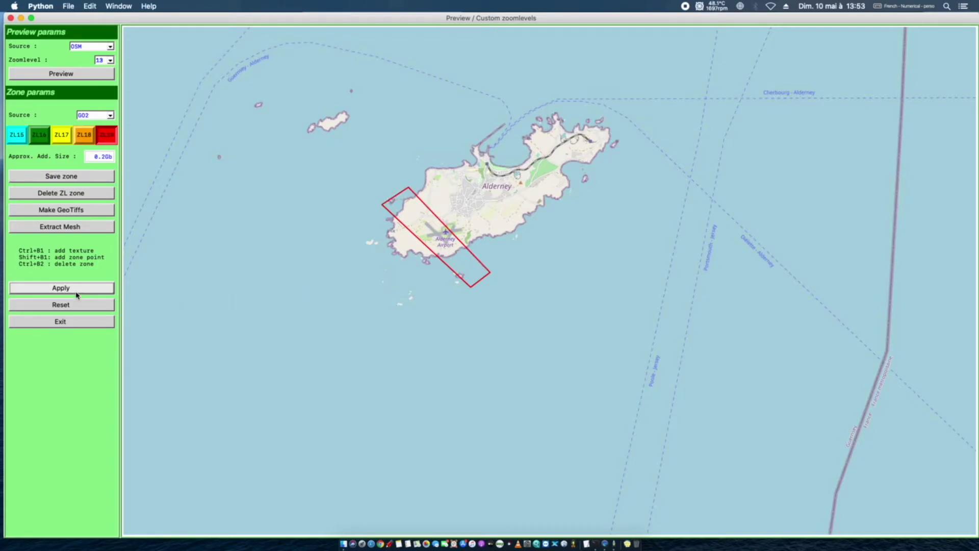
# - Outline a second ZL19 rectangle along Alderney Airport's roughly east-west runway, crossing the first zone
pyautogui.keyDown('shift'); pyautogui.click(368, 228); pyautogui.keyUp('shift')
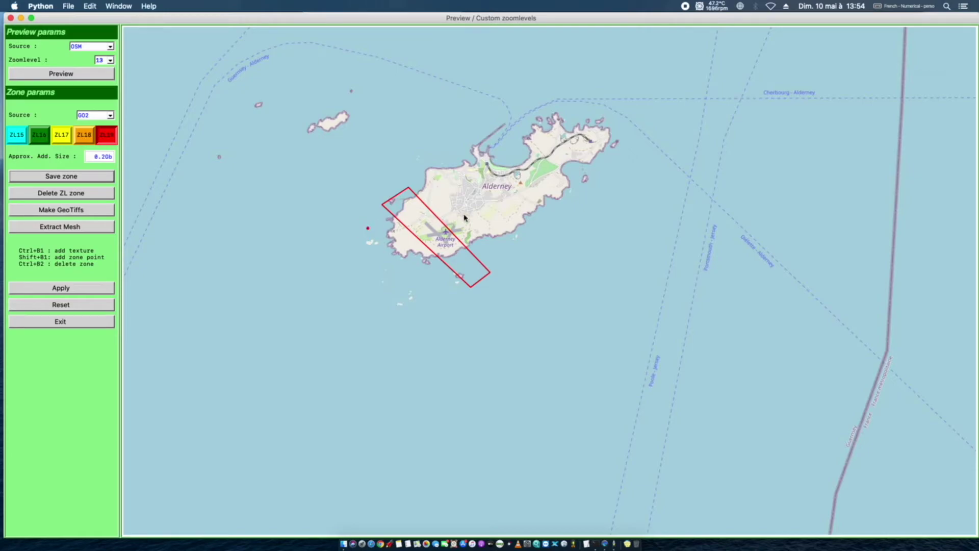
pyautogui.keyDown('shift'); pyautogui.click(493, 210); pyautogui.keyUp('shift')
pyautogui.keyDown('shift'); pyautogui.click(496, 237); pyautogui.keyUp('shift')
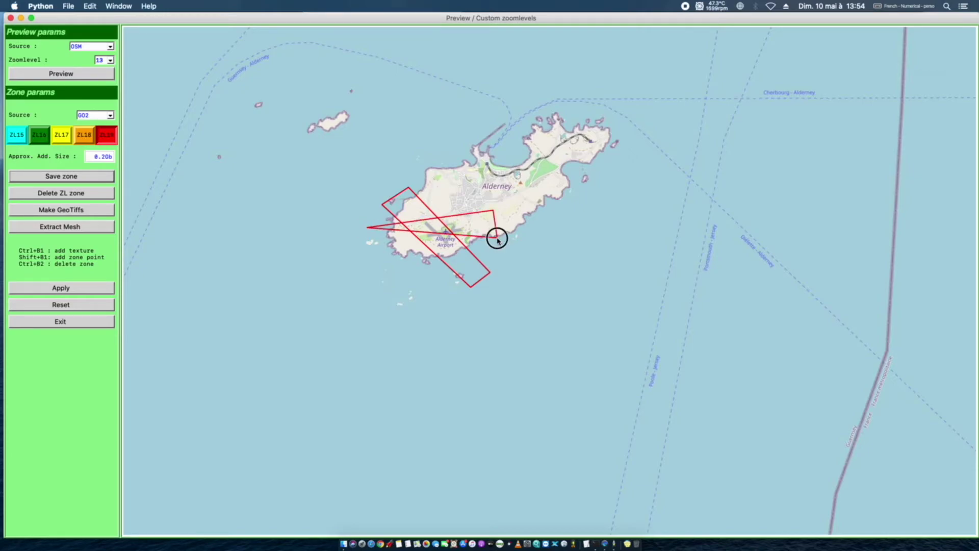
pyautogui.keyDown('shift'); pyautogui.click(377, 257); pyautogui.keyUp('shift')
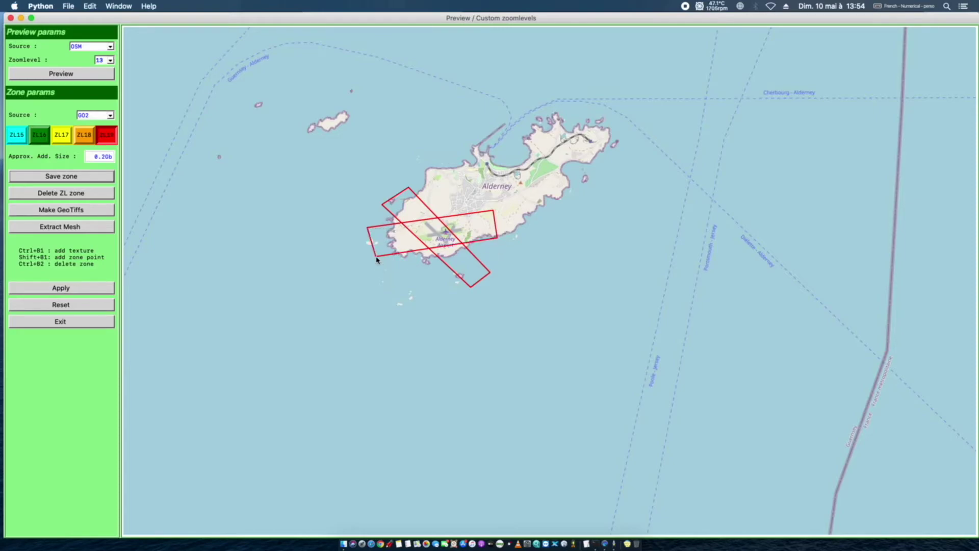
# - Save the east-west zone, outline a third ZL19 rectangle along Alderney Airport's northeast-southwest runway, and save it too
pyautogui.click(77, 176)
pyautogui.keyDown('shift'); pyautogui.click(453, 192); pyautogui.keyUp('shift')
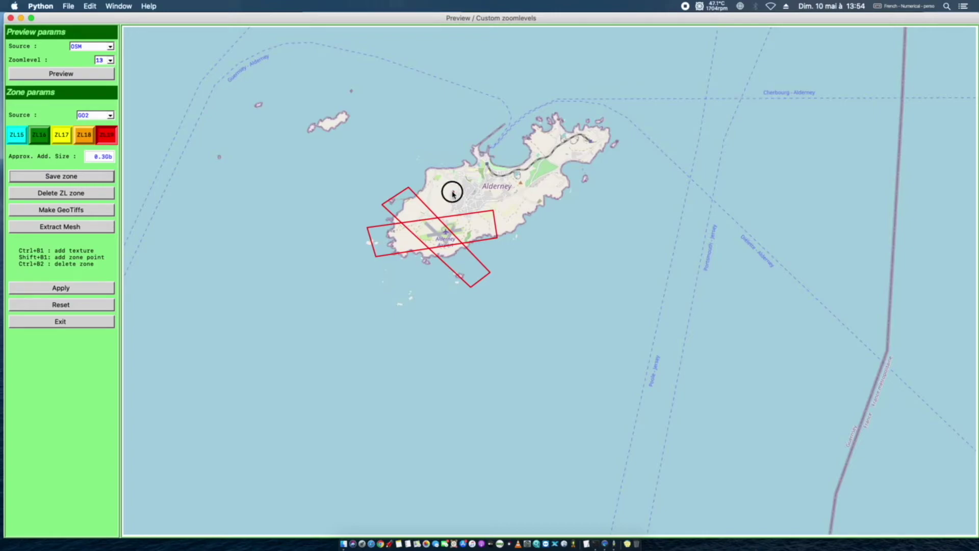
pyautogui.keyDown('shift'); pyautogui.click(403, 289); pyautogui.keyUp('shift')
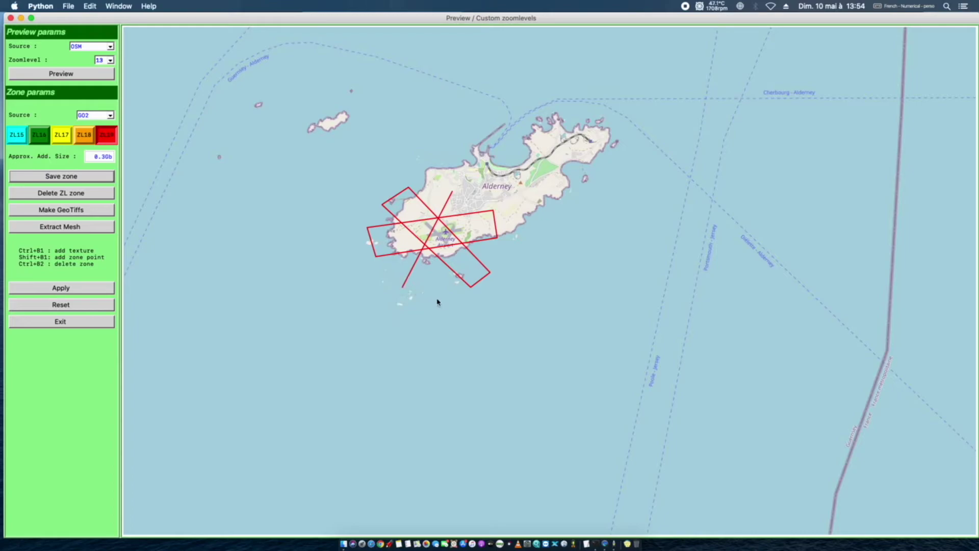
pyautogui.keyDown('shift'); pyautogui.click(435, 304); pyautogui.keyUp('shift')
pyautogui.keyDown('shift'); pyautogui.click(479, 204); pyautogui.keyUp('shift')
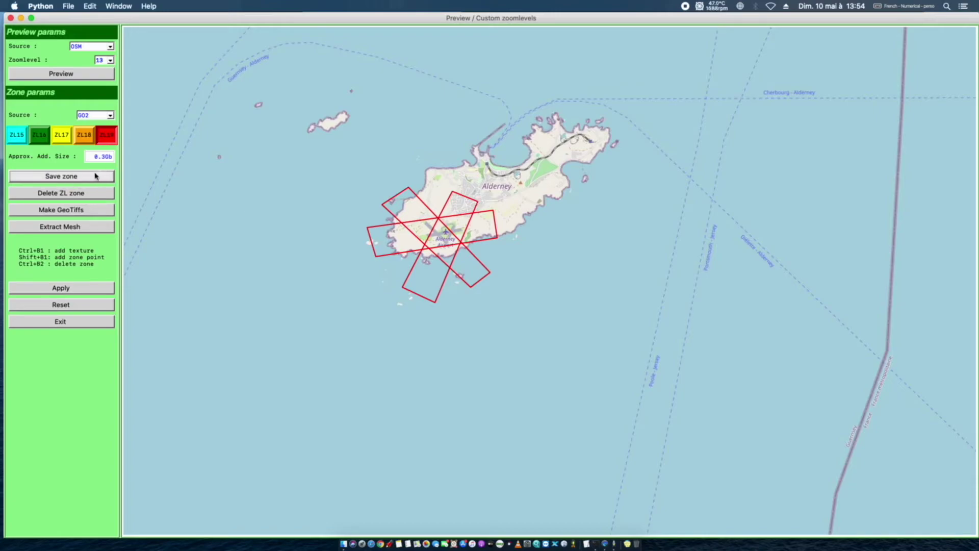
pyautogui.click(65, 175)
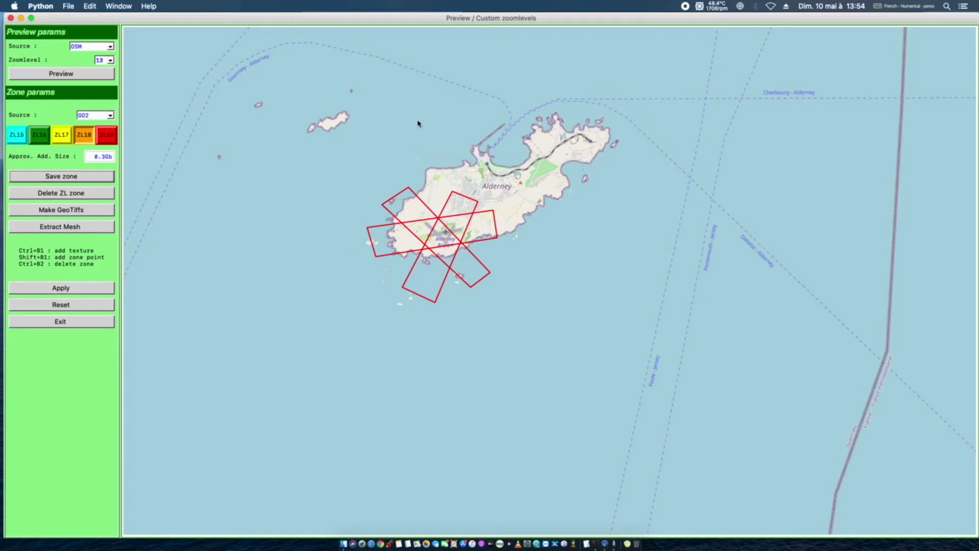
# - Outline a six-armed ZL18 zone around Alderney Airport, extending each arm beyond the ends of the three ZL19 rectangles, and apply it
pyautogui.keyDown('shift'); pyautogui.click(459, 136); pyautogui.keyUp('shift')
pyautogui.keyDown('shift'); pyautogui.click(436, 203); pyautogui.keyUp('shift')
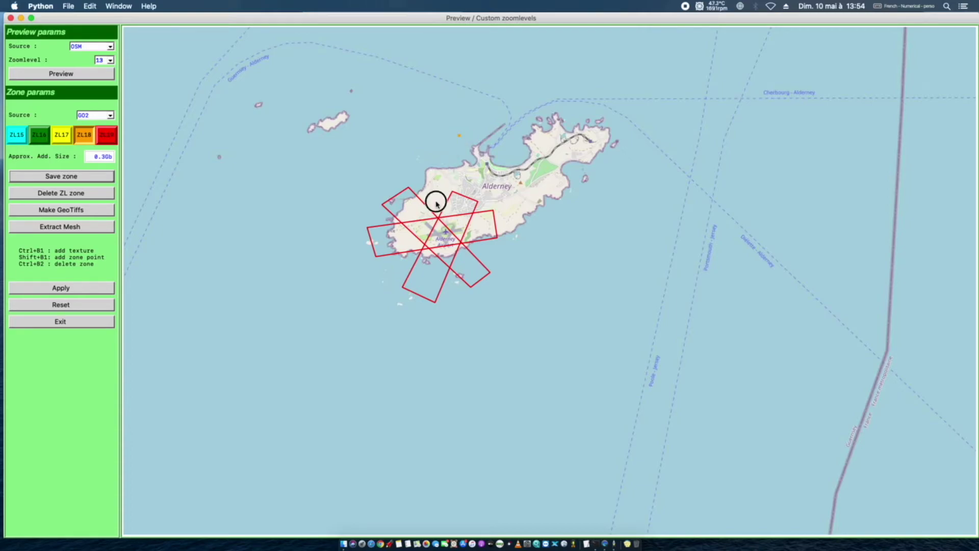
pyautogui.keyDown('shift'); pyautogui.click(389, 145); pyautogui.keyUp('shift')
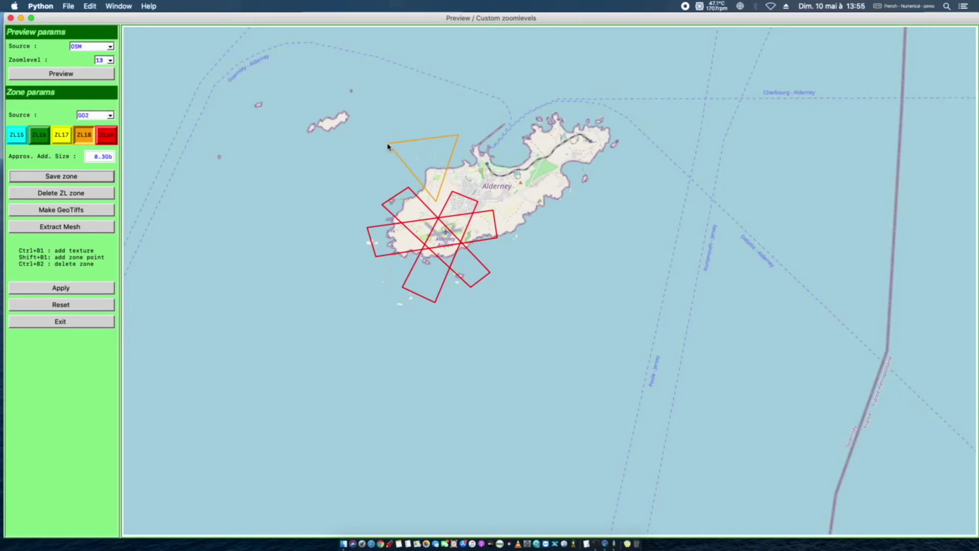
pyautogui.keyDown('shift'); pyautogui.click(341, 186); pyautogui.keyUp('shift')
pyautogui.keyDown('shift'); pyautogui.click(386, 220); pyautogui.keyUp('shift')
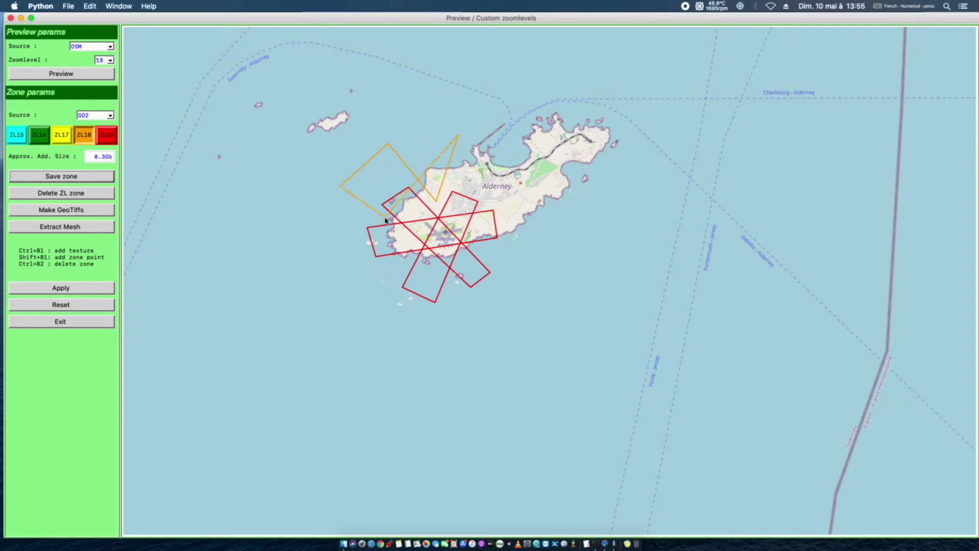
pyautogui.keyDown('shift'); pyautogui.click(318, 227); pyautogui.keyUp('shift')
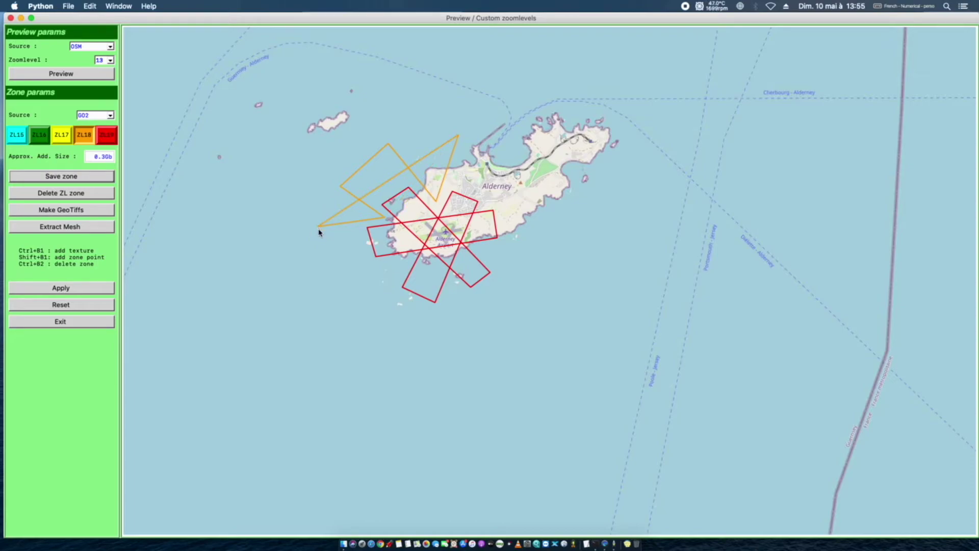
pyautogui.keyDown('shift'); pyautogui.click(328, 277); pyautogui.keyUp('shift')
pyautogui.keyDown('shift'); pyautogui.click(403, 264); pyautogui.keyUp('shift')
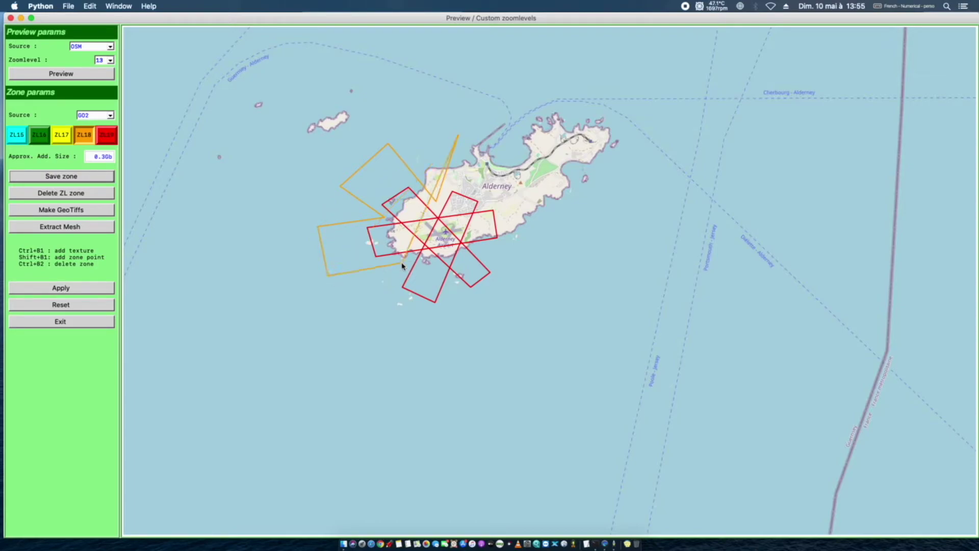
pyautogui.keyDown('shift'); pyautogui.click(367, 318); pyautogui.keyUp('shift')
pyautogui.keyDown('shift'); pyautogui.click(442, 352); pyautogui.keyUp('shift')
pyautogui.keyDown('shift'); pyautogui.click(456, 291); pyautogui.keyUp('shift')
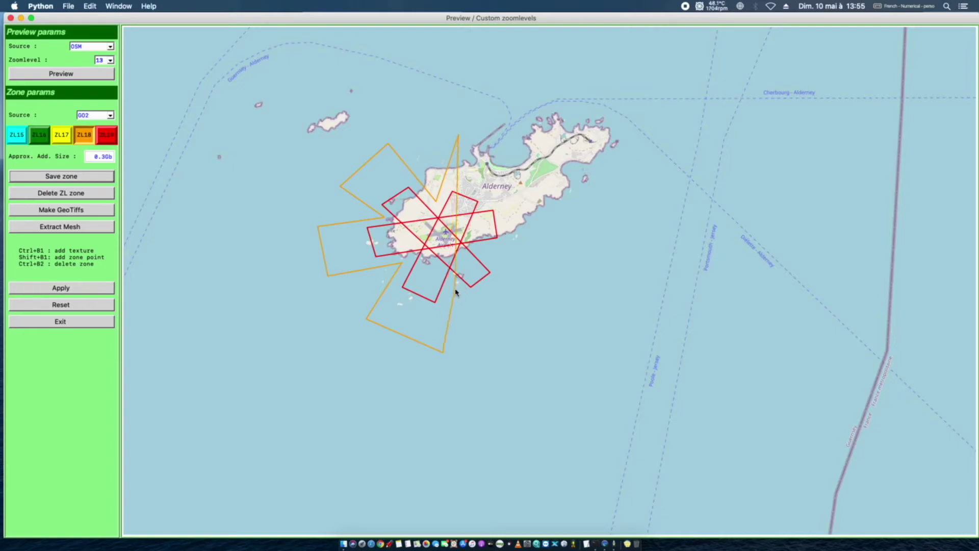
pyautogui.keyDown('shift'); pyautogui.click(503, 349); pyautogui.keyUp('shift')
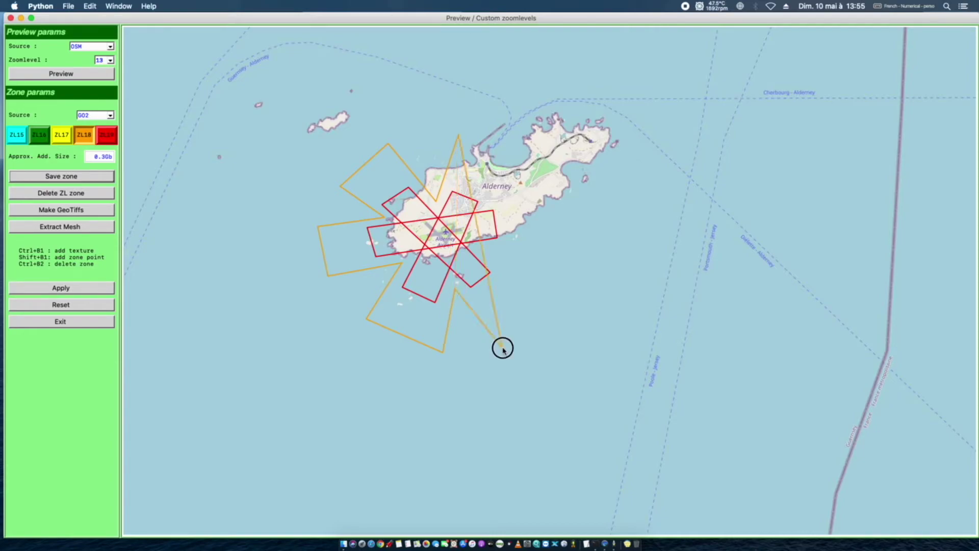
pyautogui.keyDown('shift'); pyautogui.click(547, 300); pyautogui.keyUp('shift')
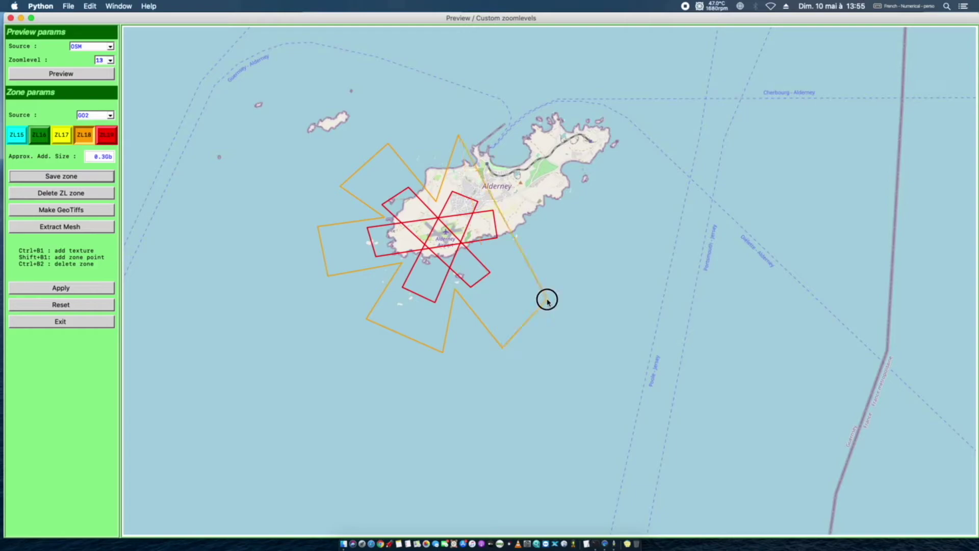
pyautogui.keyDown('shift'); pyautogui.click(486, 255); pyautogui.keyUp('shift')
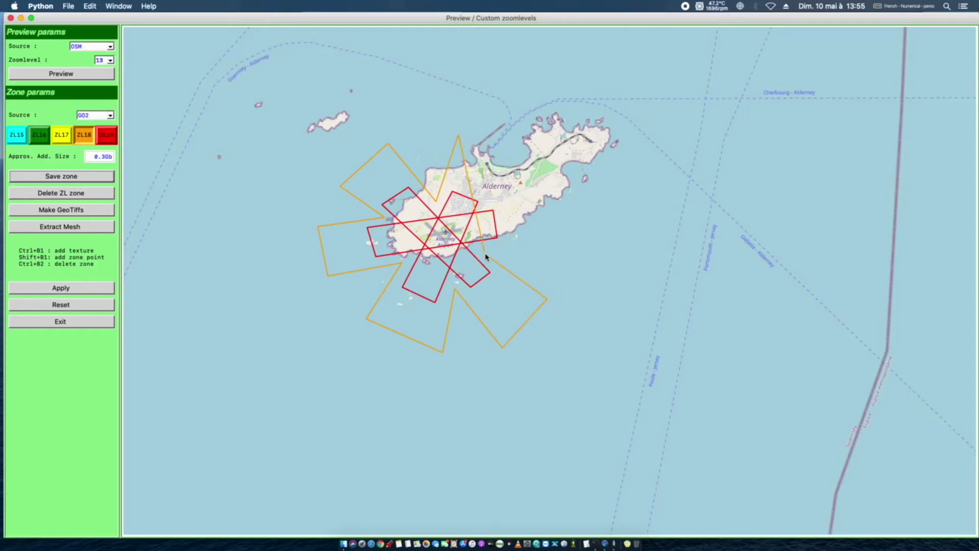
pyautogui.keyDown('shift'); pyautogui.click(540, 249); pyautogui.keyUp('shift')
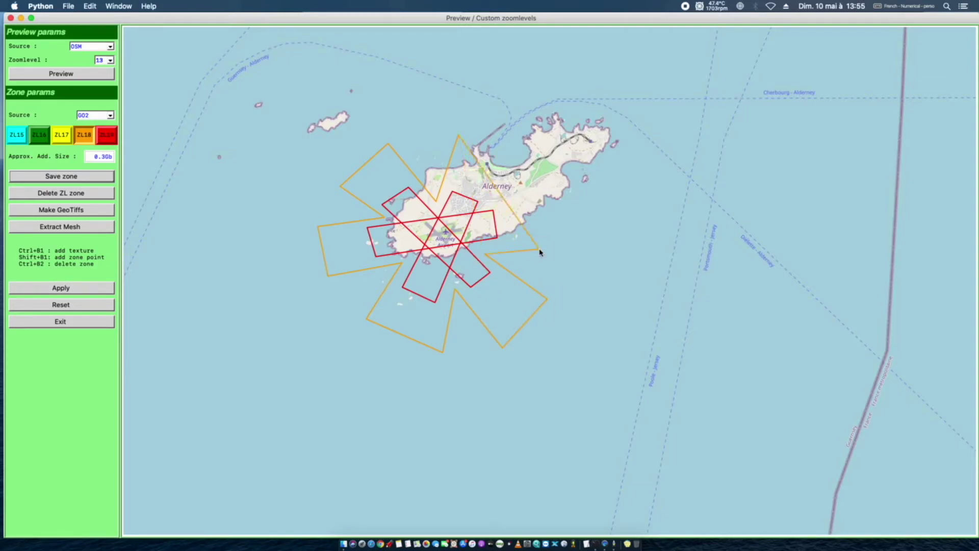
pyautogui.keyDown('shift'); pyautogui.click(530, 196); pyautogui.keyUp('shift')
pyautogui.keyDown('shift'); pyautogui.click(486, 204); pyautogui.keyUp('shift')
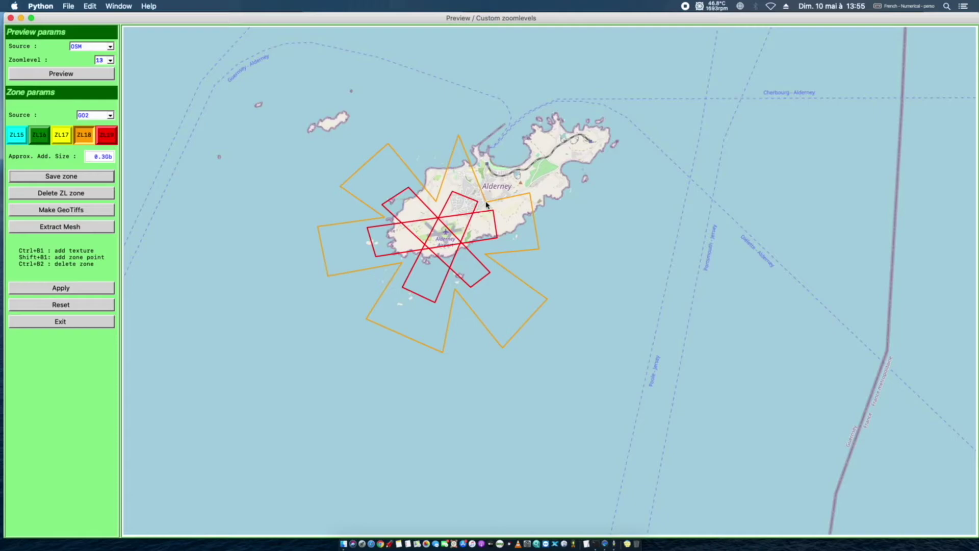
pyautogui.keyDown('shift'); pyautogui.click(502, 155); pyautogui.keyUp('shift')
pyautogui.click(40, 287)
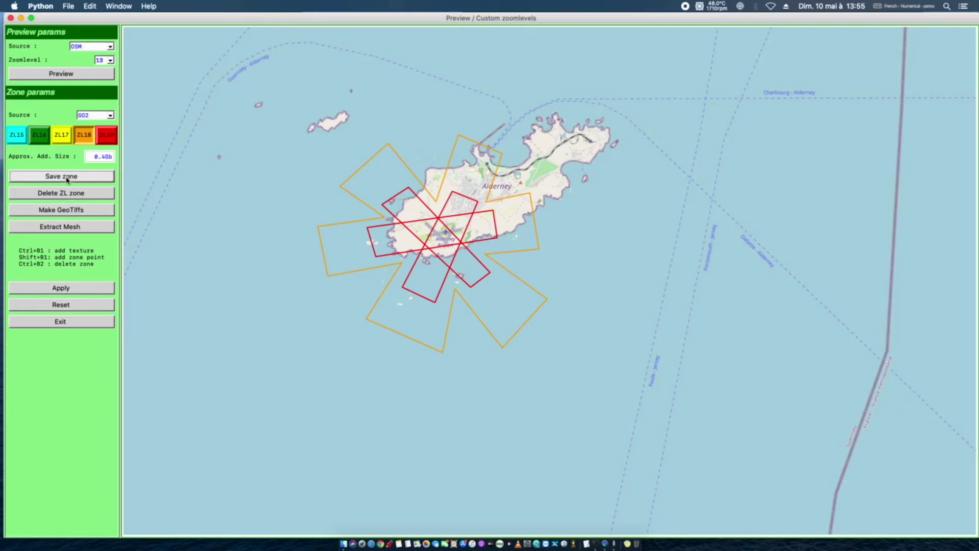
pyautogui.click(76, 287)
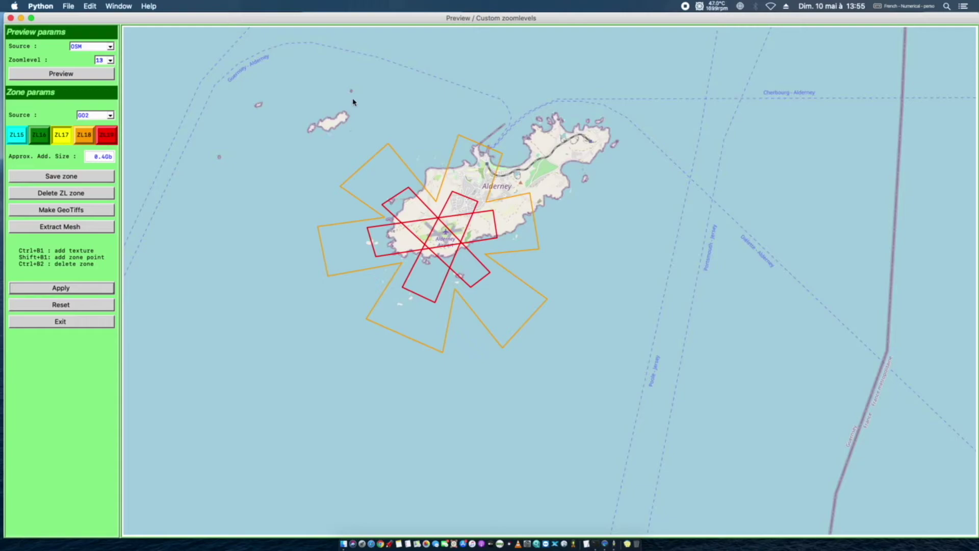
# - Outline a larger six-armed ZL17 zone surrounding the ZL18 star around Alderney Airport, with every arm reaching farther out
pyautogui.keyDown('shift'); pyautogui.click(458, 74); pyautogui.keyUp('shift')
pyautogui.keyDown('shift'); pyautogui.click(435, 175); pyautogui.keyUp('shift')
pyautogui.keyDown('shift'); pyautogui.click(371, 101); pyautogui.keyUp('shift')
pyautogui.keyDown('shift'); pyautogui.click(296, 167); pyautogui.keyUp('shift')
pyautogui.keyDown('shift'); pyautogui.click(358, 211); pyautogui.keyUp('shift')
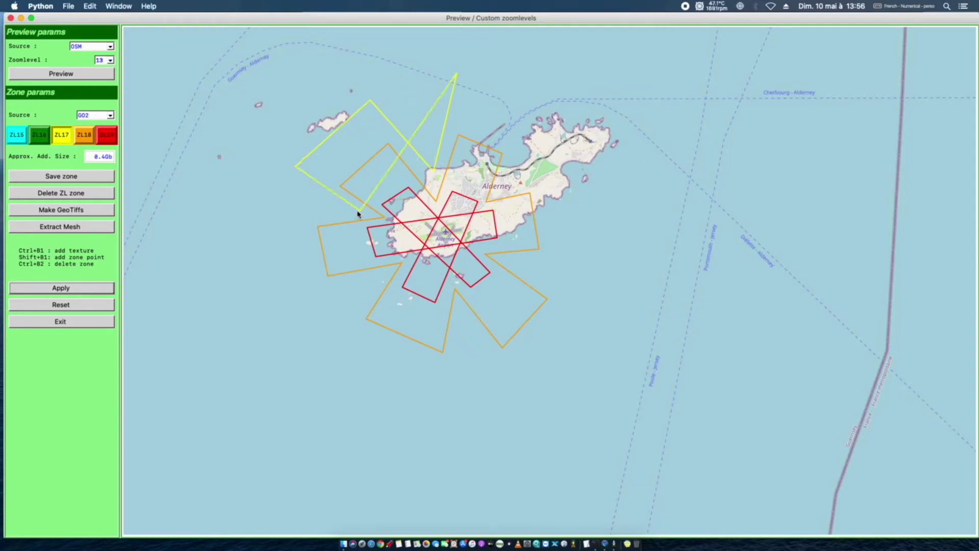
pyautogui.keyDown('shift'); pyautogui.click(259, 227); pyautogui.keyUp('shift')
pyautogui.keyDown('shift'); pyautogui.click(275, 306); pyautogui.keyUp('shift')
pyautogui.keyDown('shift'); pyautogui.click(372, 283); pyautogui.keyUp('shift')
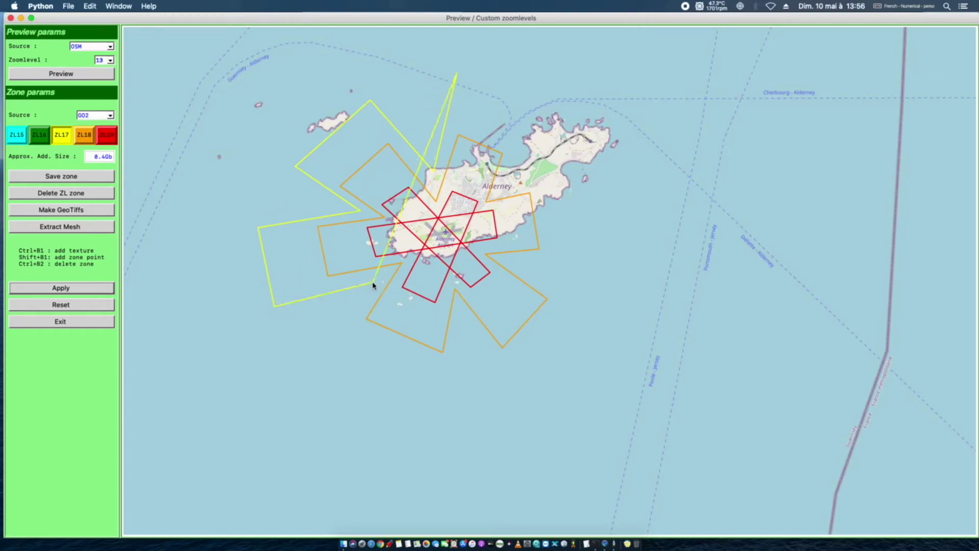
pyautogui.keyDown('shift'); pyautogui.click(321, 356); pyautogui.keyUp('shift')
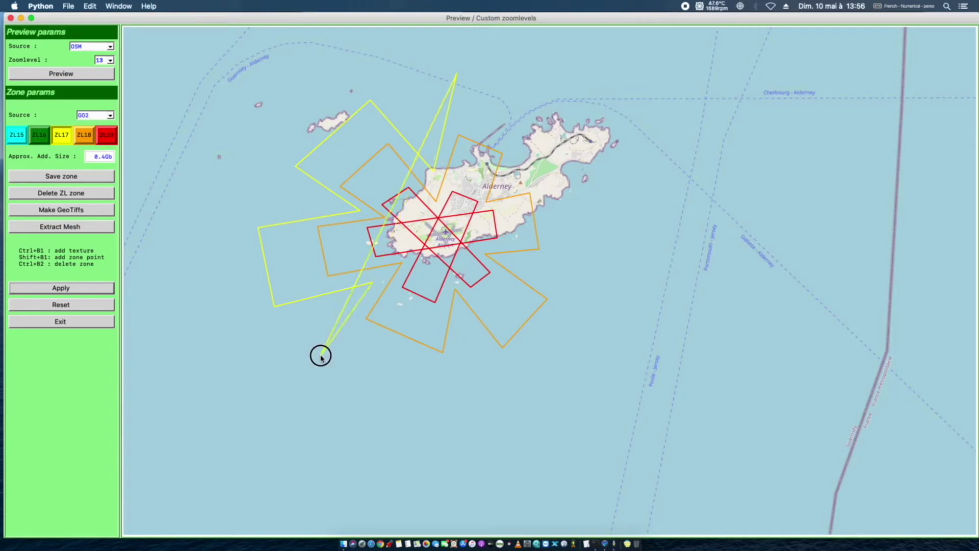
pyautogui.keyDown('shift'); pyautogui.click(442, 404); pyautogui.keyUp('shift')
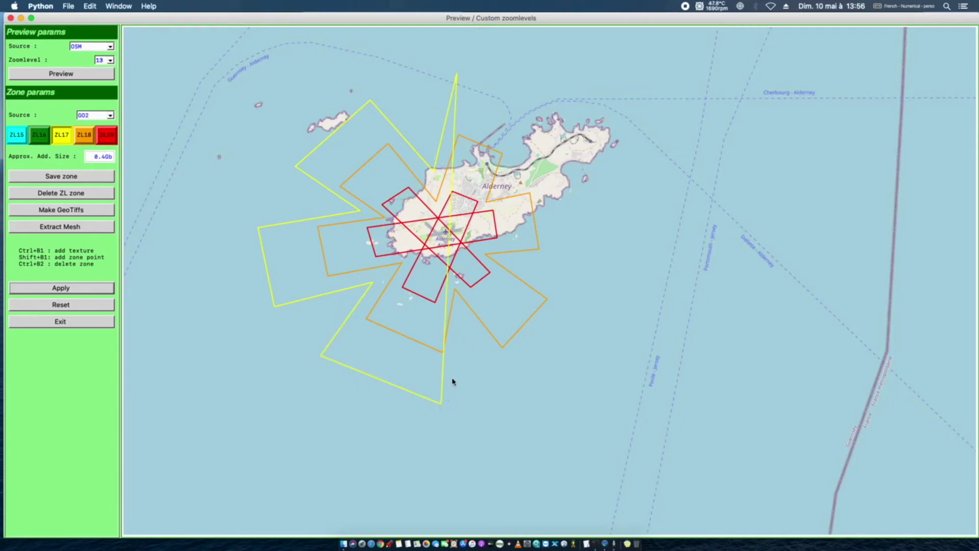
pyautogui.keyDown('shift'); pyautogui.click(459, 312); pyautogui.keyUp('shift')
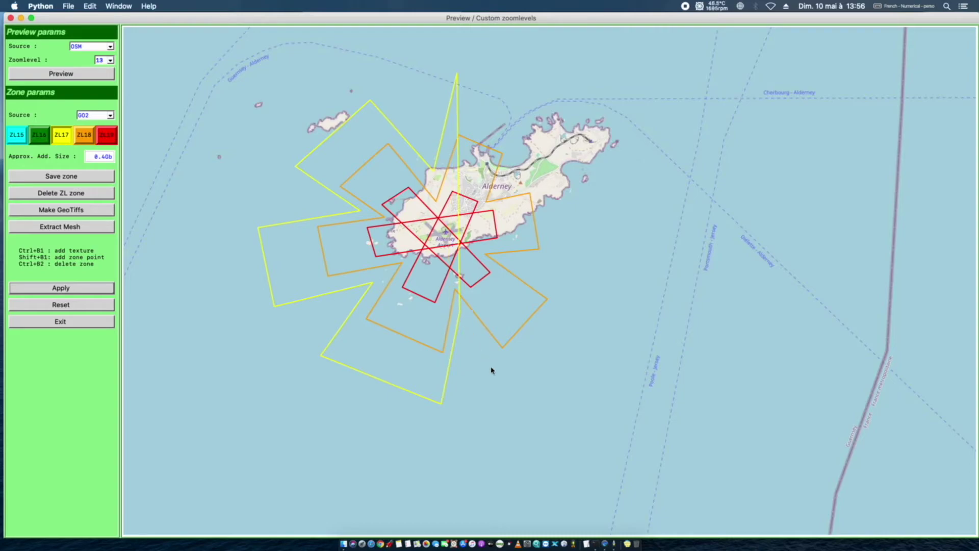
pyautogui.keyDown('shift'); pyautogui.click(504, 381); pyautogui.keyUp('shift')
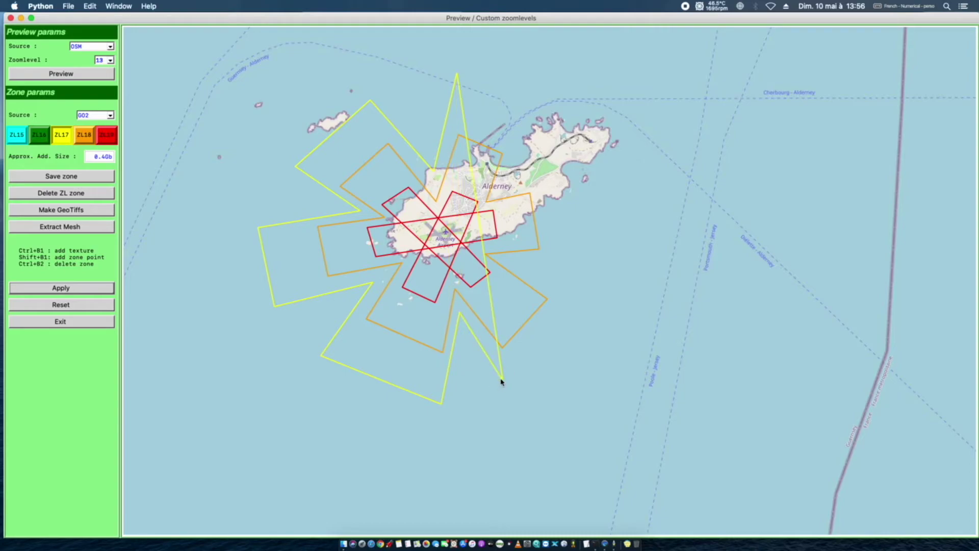
pyautogui.keyDown('shift'); pyautogui.click(575, 302); pyautogui.keyUp('shift')
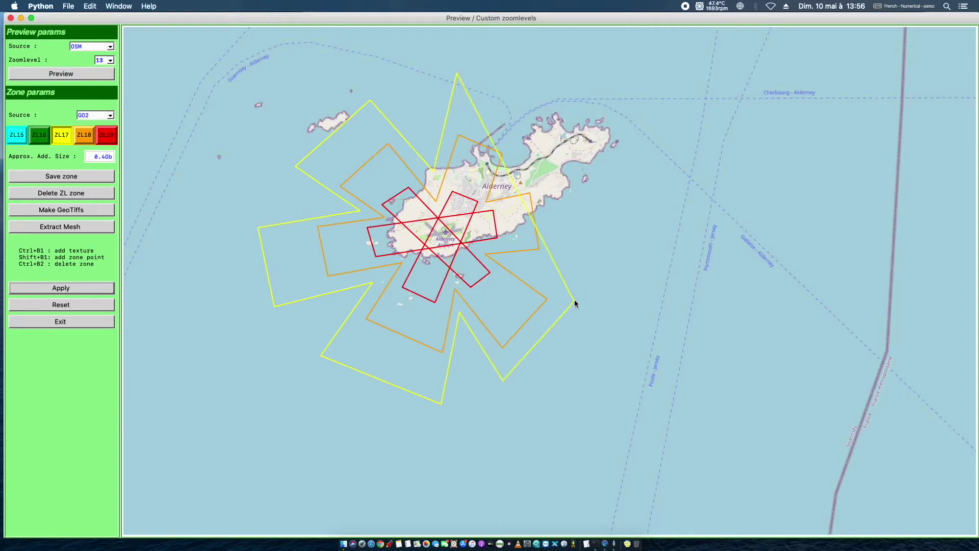
pyautogui.keyDown('shift'); pyautogui.click(518, 266); pyautogui.keyUp('shift')
pyautogui.keyDown('shift'); pyautogui.click(572, 257); pyautogui.keyUp('shift')
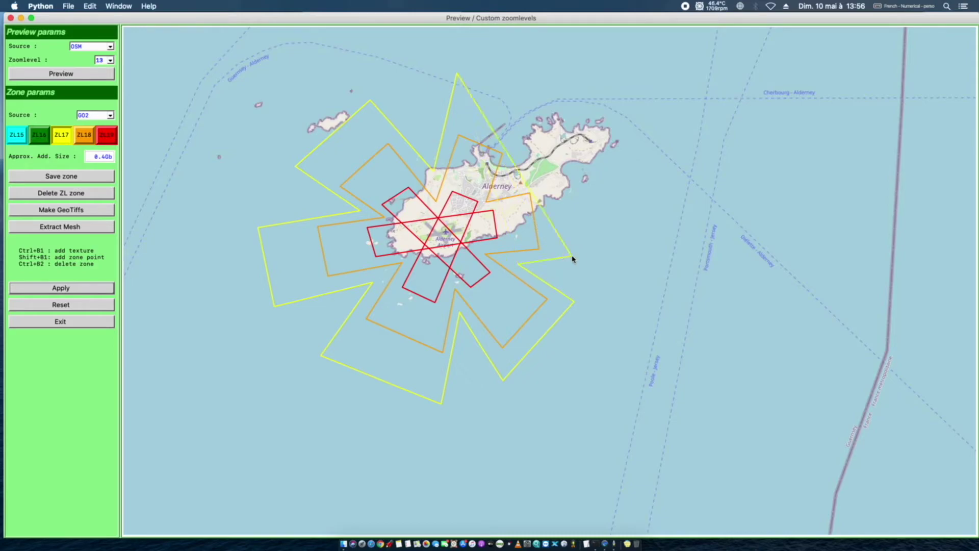
pyautogui.keyDown('shift'); pyautogui.click(563, 183); pyautogui.keyUp('shift')
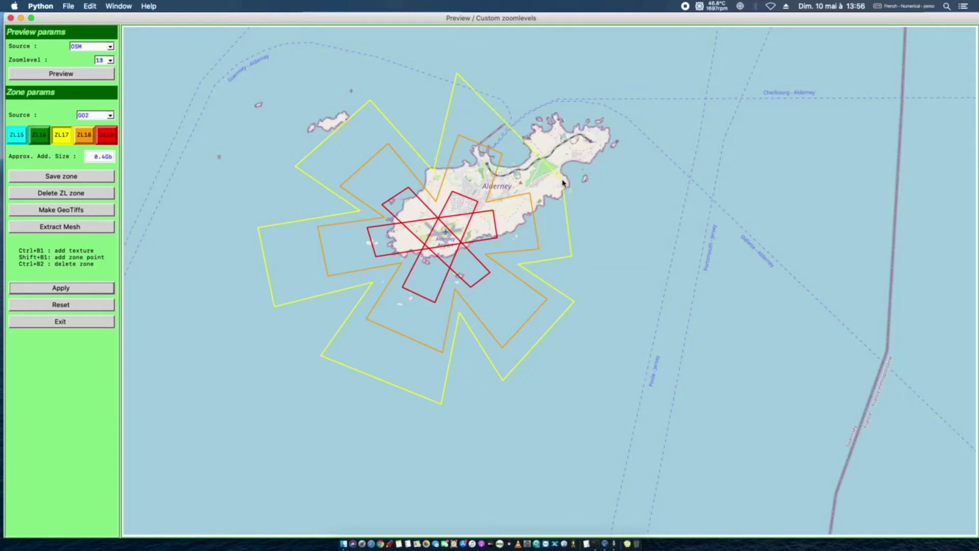
pyautogui.keyDown('shift'); pyautogui.click(508, 188); pyautogui.keyUp('shift')
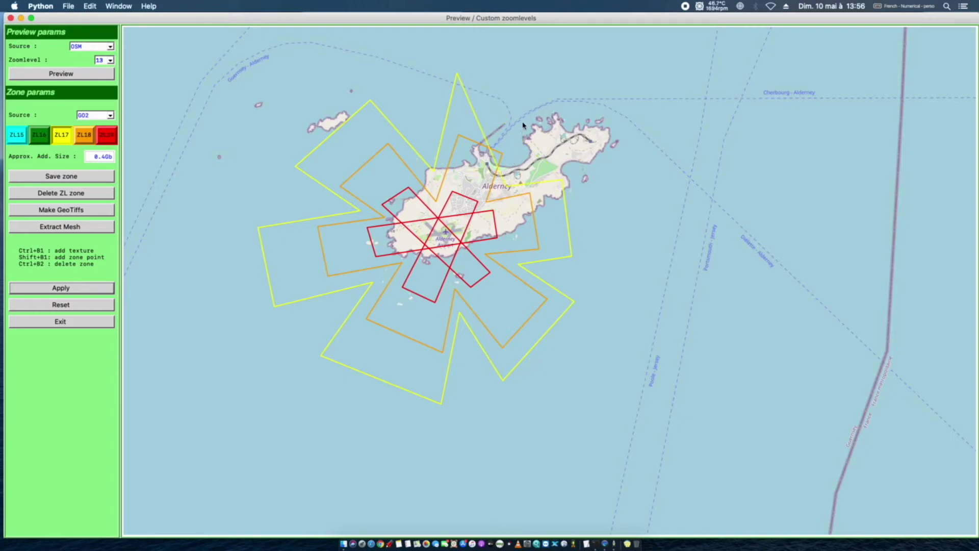
pyautogui.keyDown('shift'); pyautogui.click(531, 102); pyautogui.keyUp('shift')
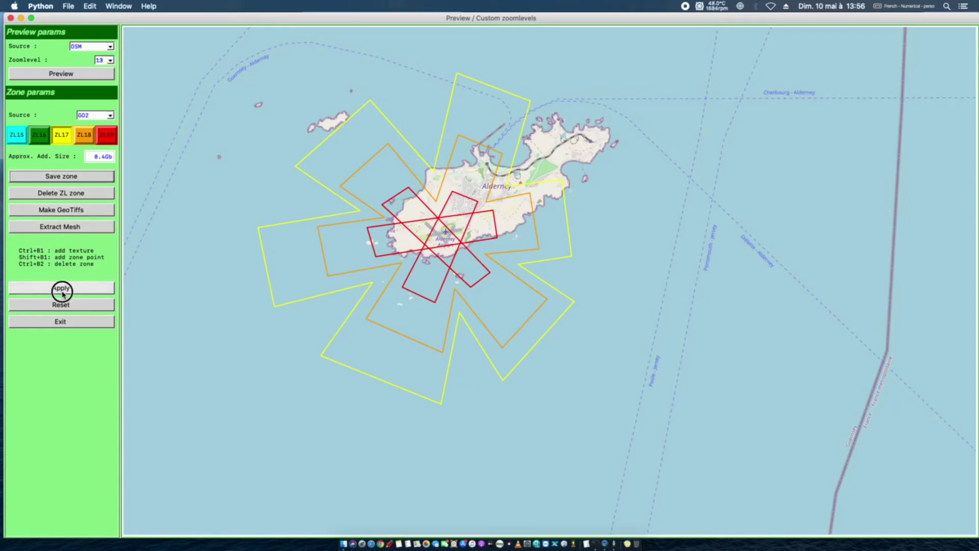
# - Preview the map at zoom level 10 and review the zones on Guernsey, Jersey and Alderney together
pyautogui.click(110, 60)
pyautogui.click(99, 64)
pyautogui.click(105, 75)
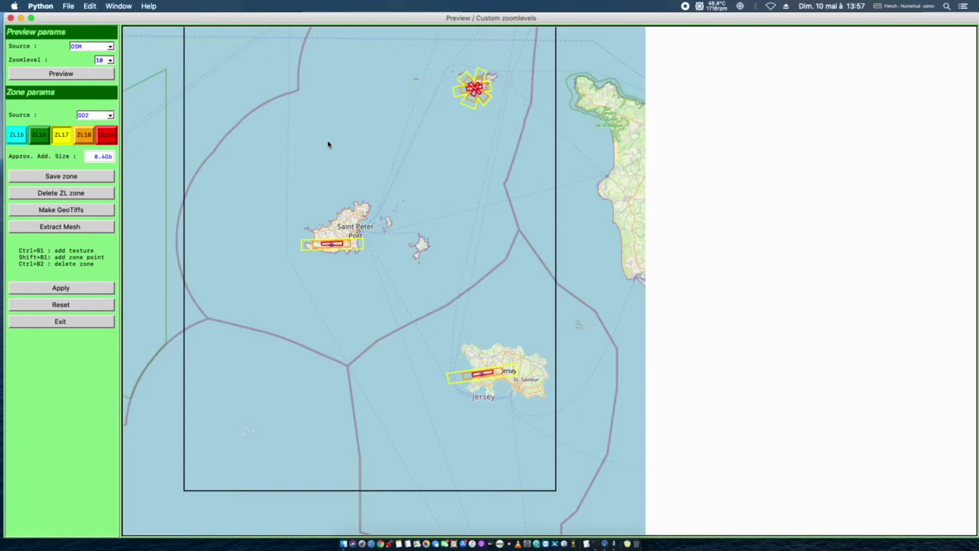
pyautogui.moveTo(347, 109); pyautogui.dragTo(430, 199)
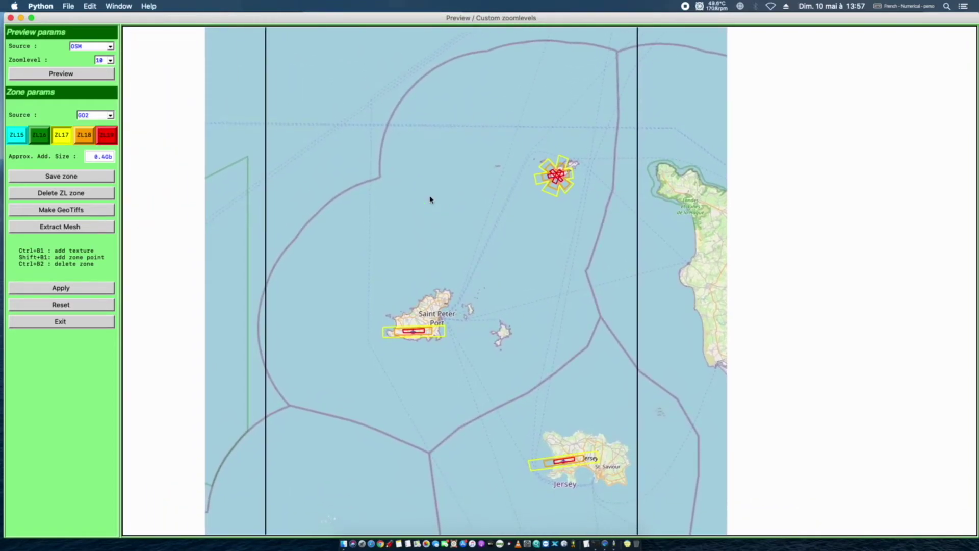
# - Preview the zones over GO2 satellite imagery, first at zoom level 10 and then at zoom level 13
pyautogui.click(93, 50)
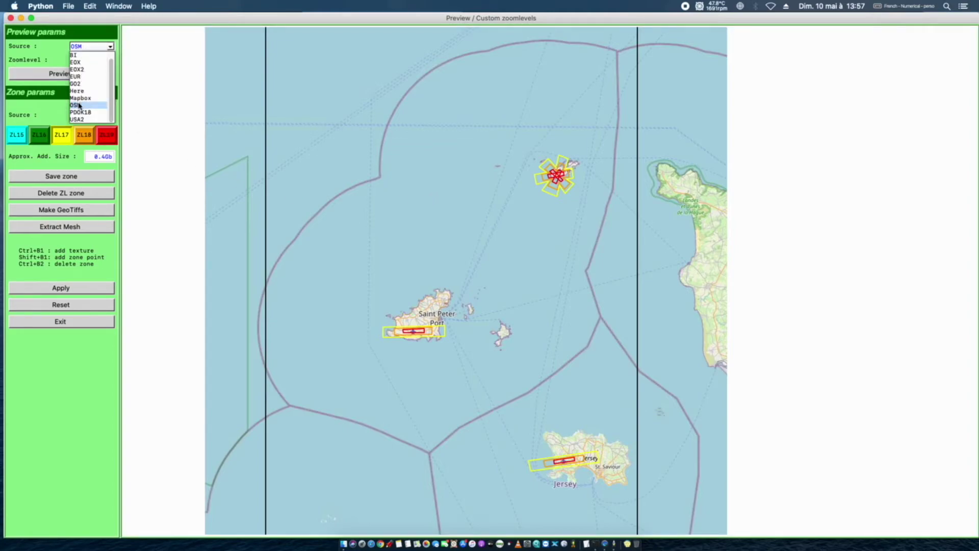
pyautogui.click(77, 84)
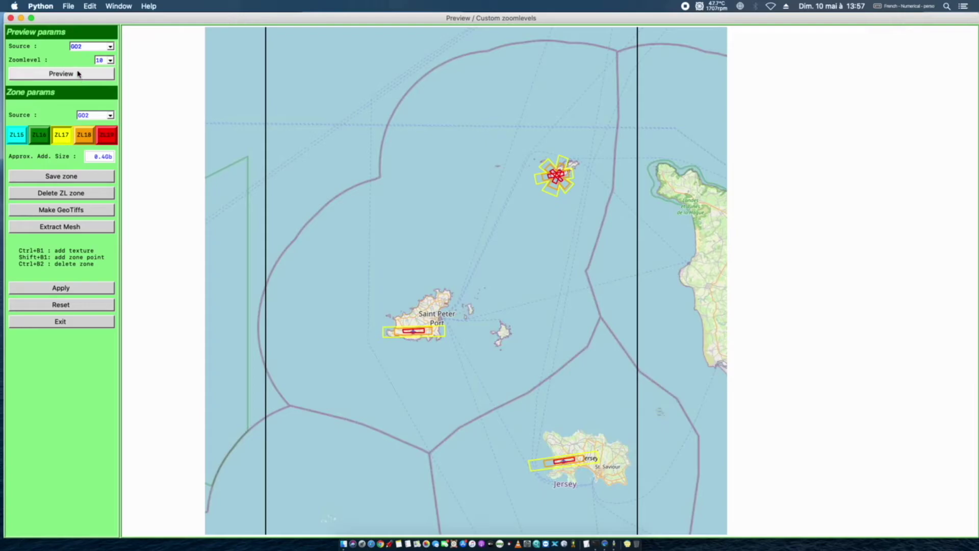
pyautogui.click(78, 74)
pyautogui.click(110, 61)
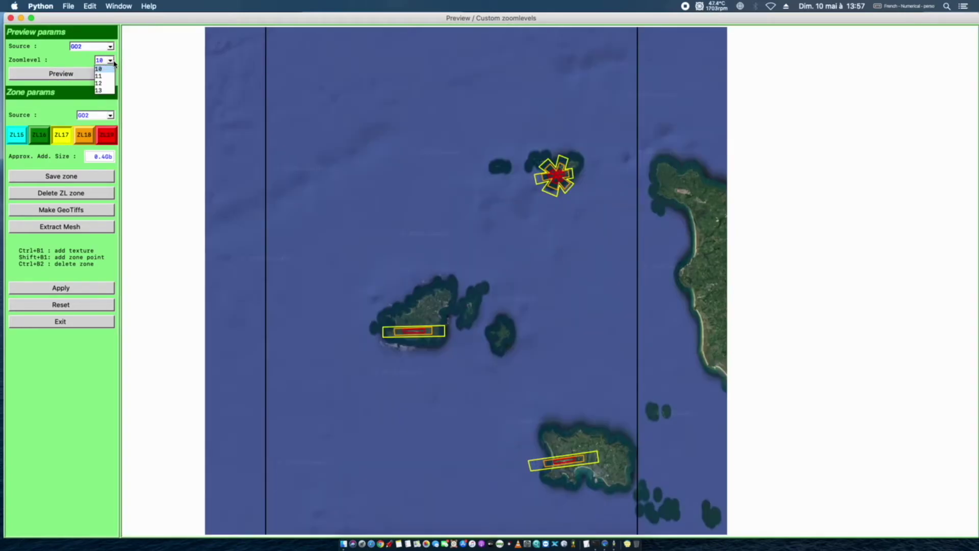
pyautogui.click(99, 91)
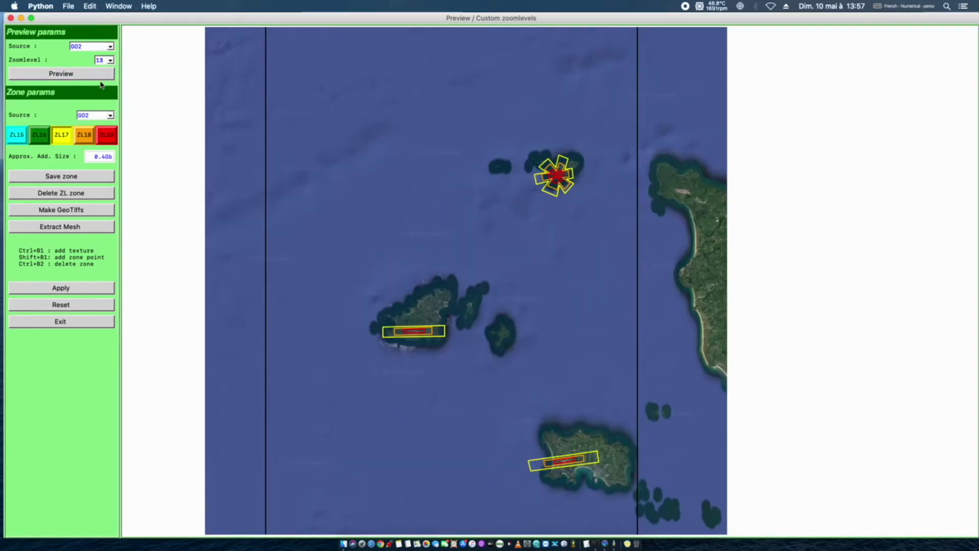
pyautogui.click(98, 77)
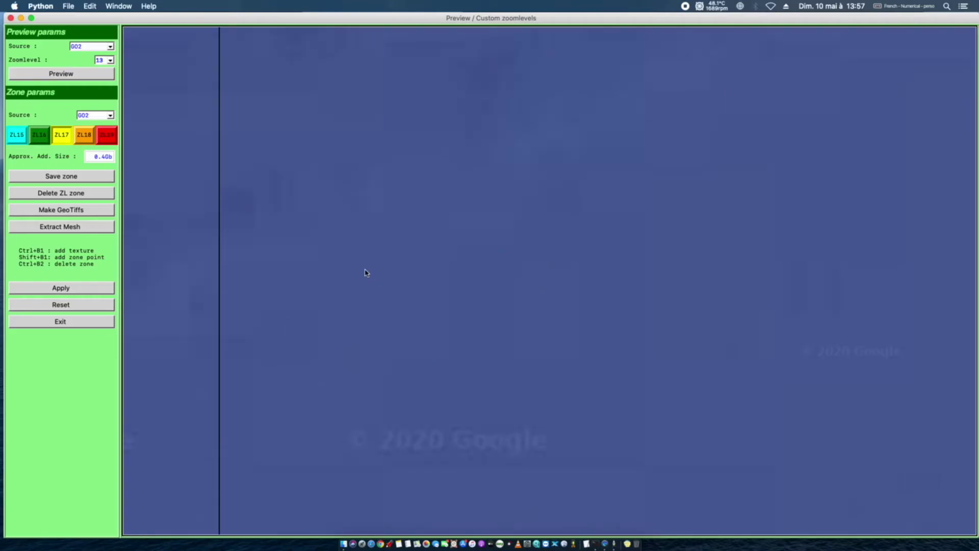
# - Examine the nested zones around Alderney, Guernsey and Jersey airports over the GO2 satellite imagery at zoom level 13
pyautogui.click(403, 273)
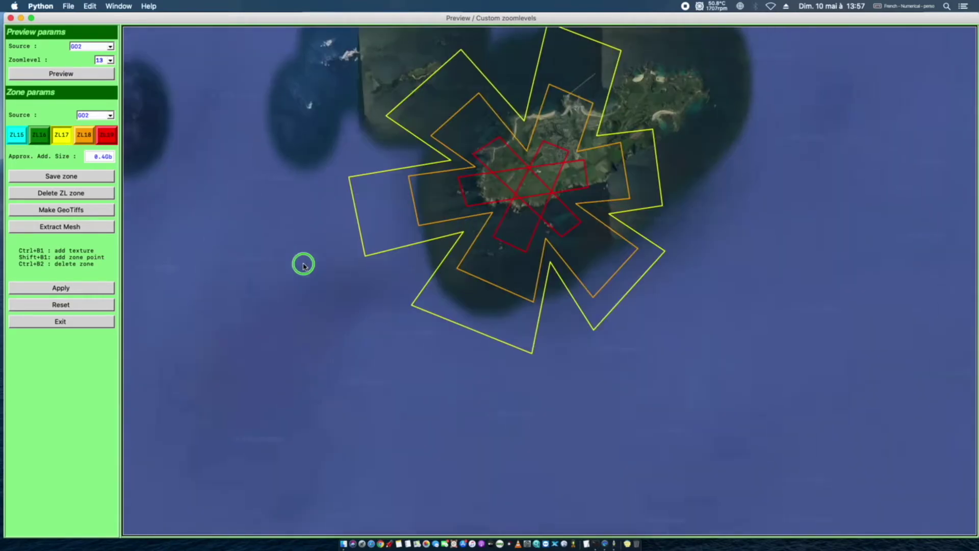
pyautogui.moveTo(303, 266); pyautogui.dragTo(444, 326)
pyautogui.moveTo(508, 342); pyautogui.dragTo(561, 112)
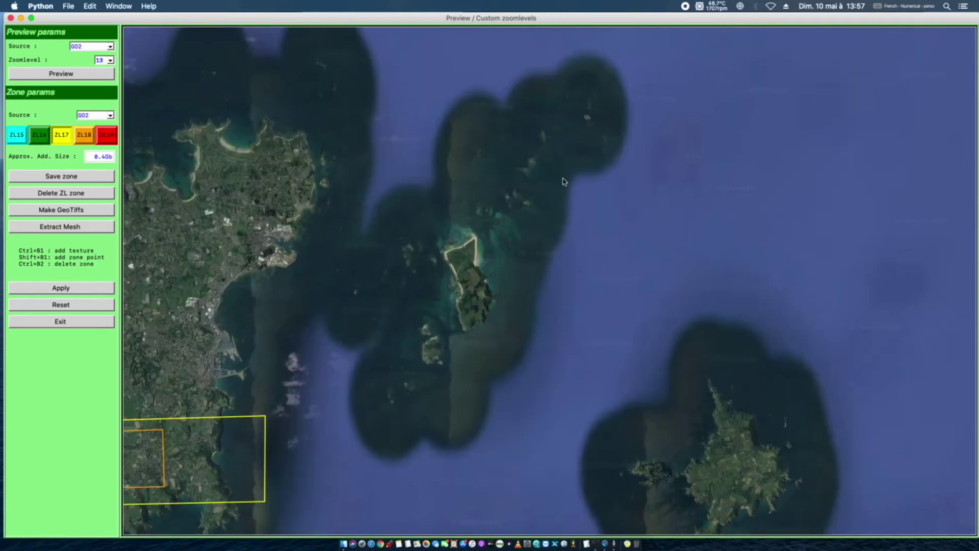
pyautogui.moveTo(565, 181); pyautogui.dragTo(594, 164)
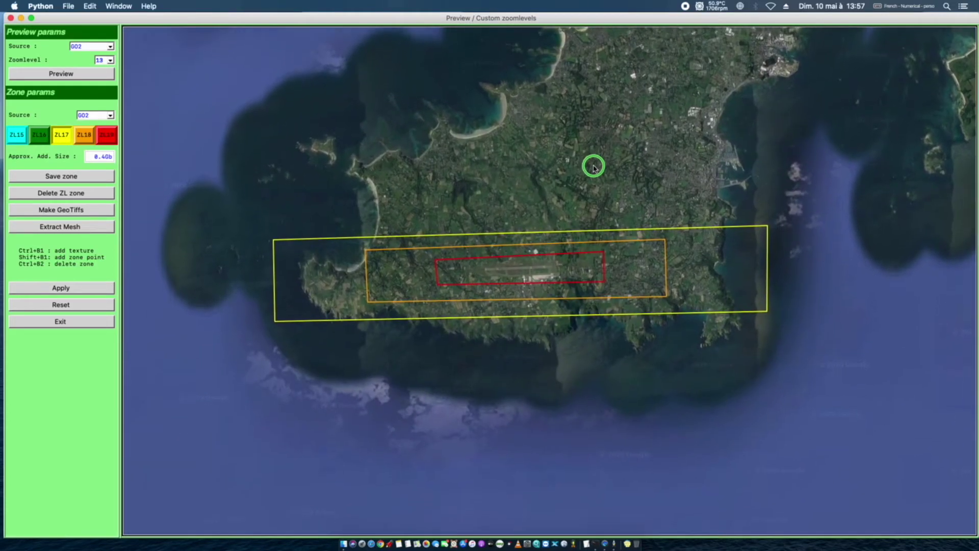
pyautogui.moveTo(594, 164); pyautogui.dragTo(351, 146)
pyautogui.moveTo(739, 400); pyautogui.dragTo(323, 162)
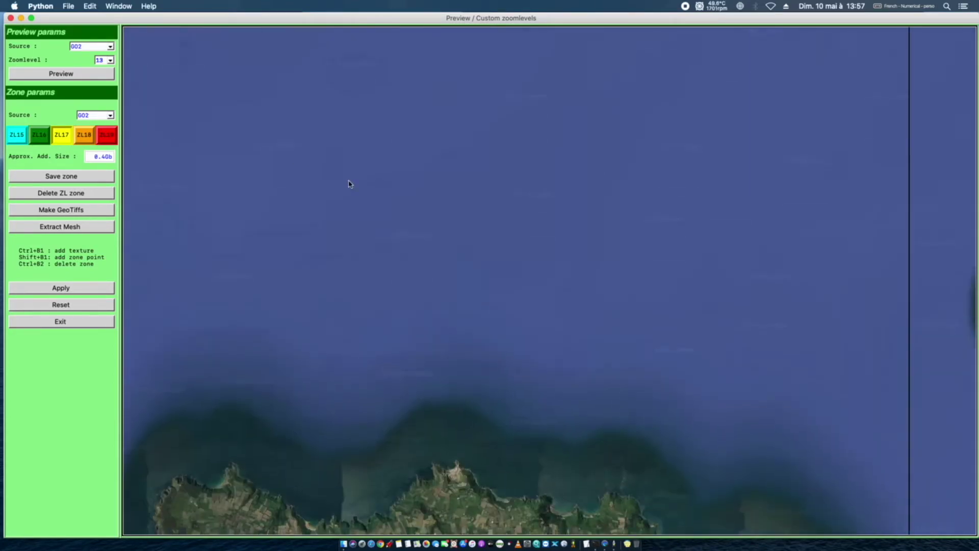
pyautogui.moveTo(653, 403); pyautogui.dragTo(485, 130)
pyautogui.moveTo(480, 363); pyautogui.dragTo(405, 165)
pyautogui.moveTo(309, 339); pyautogui.dragTo(415, 370)
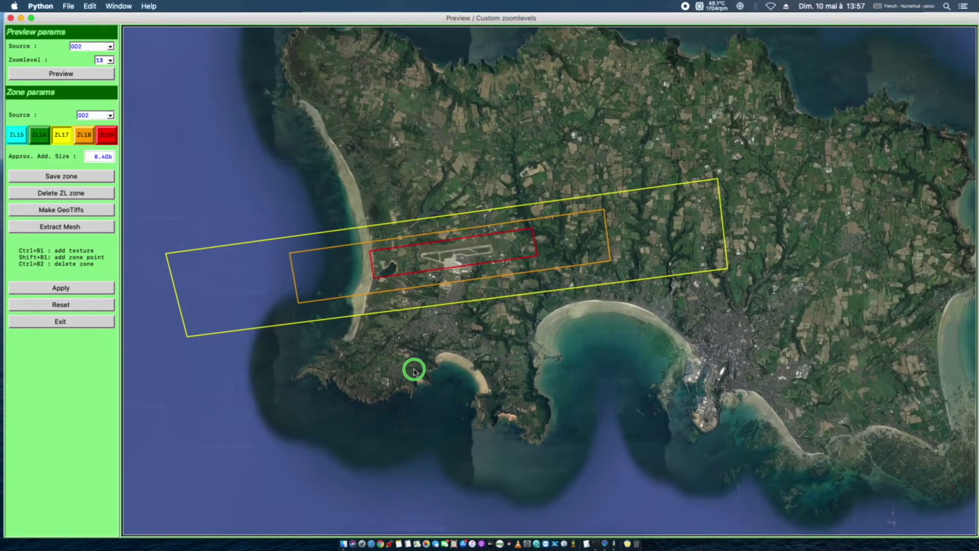
pyautogui.moveTo(388, 113); pyautogui.dragTo(415, 169)
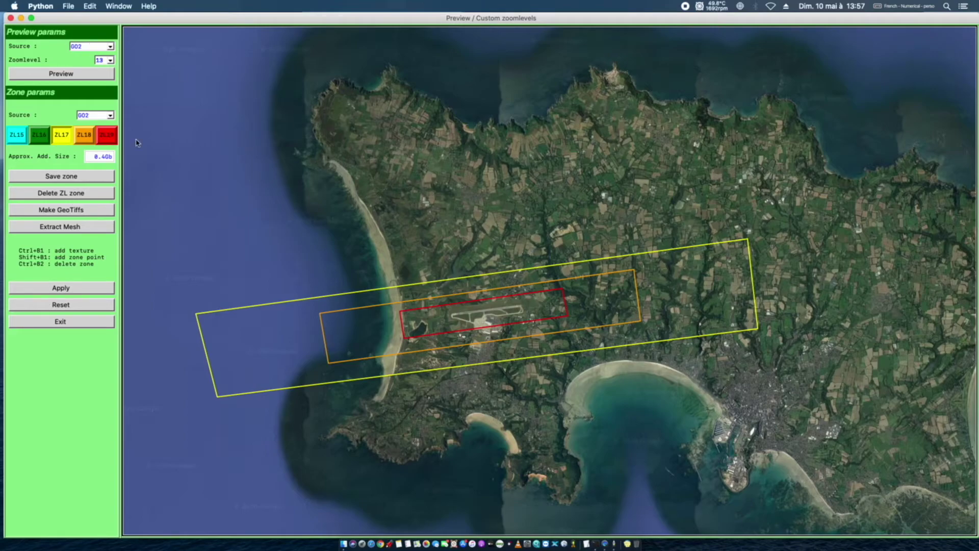
# - Close the zone preview, choose GO2 as the imagery source and run the complete all-in-one build of tile +49-003
pyautogui.click(10, 18)
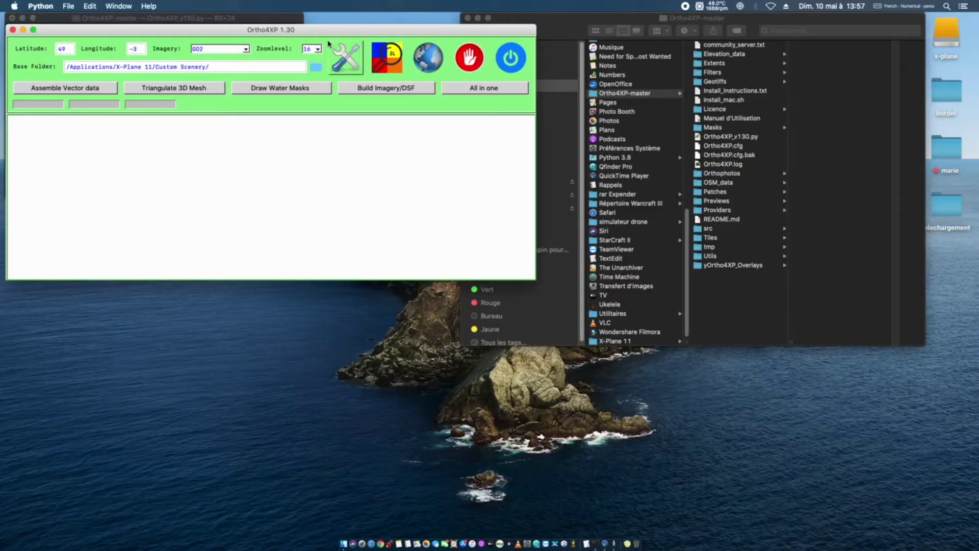
pyautogui.click(250, 49)
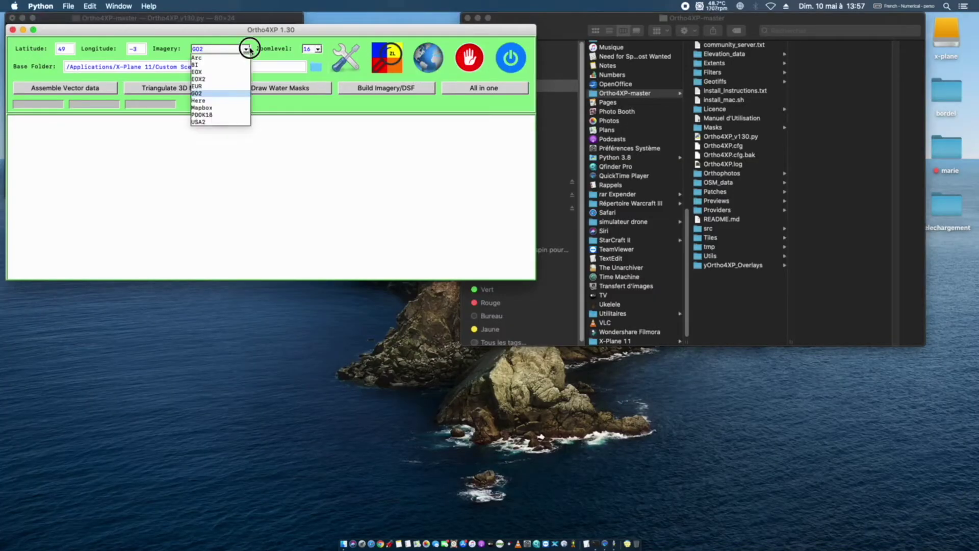
pyautogui.click(205, 97)
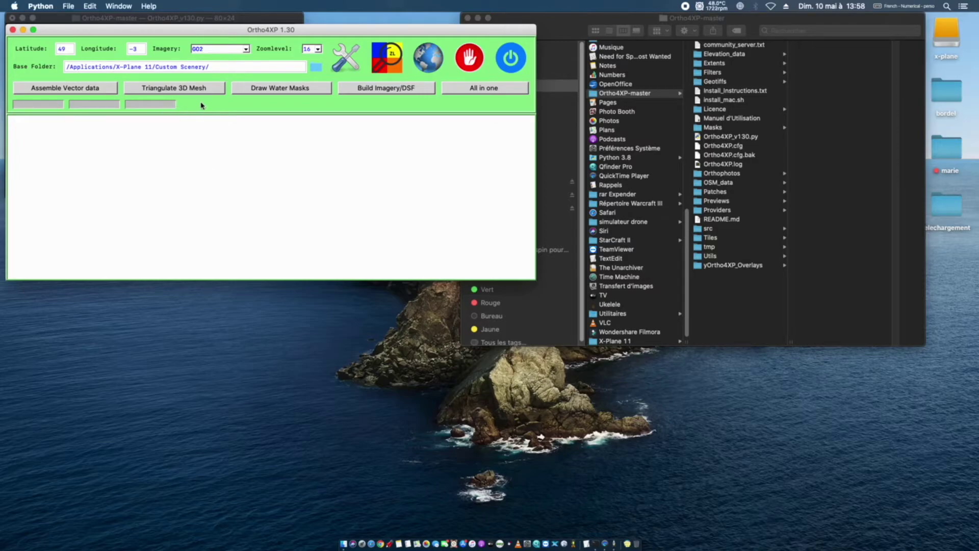
pyautogui.click(486, 89)
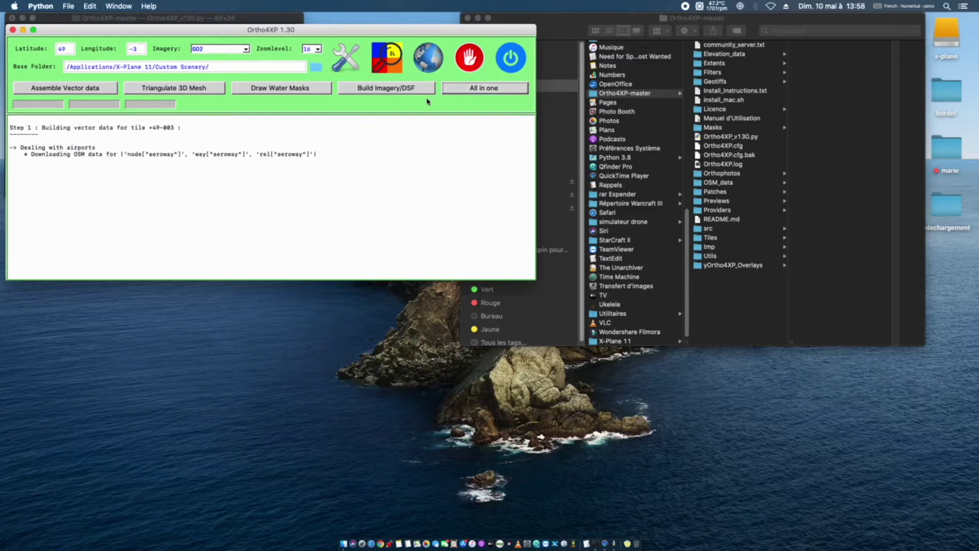
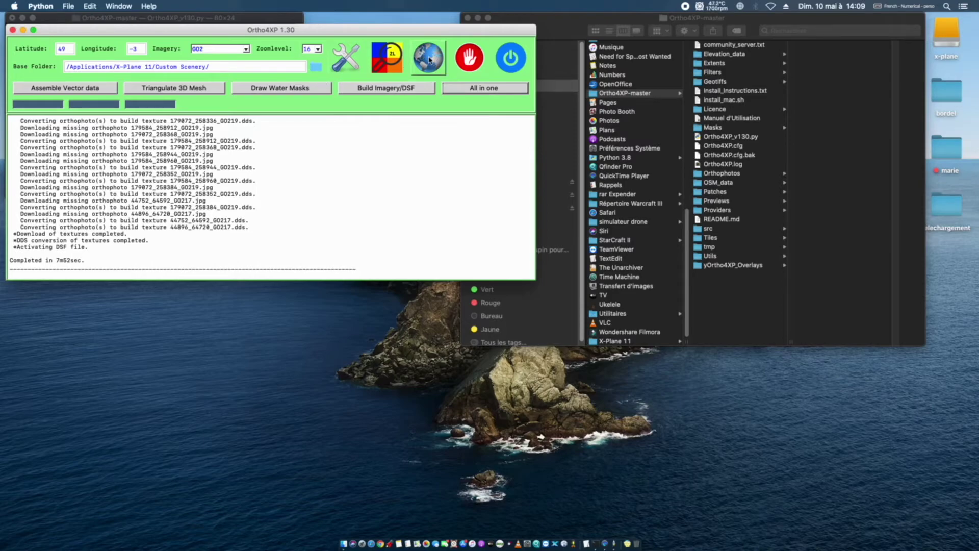
# - Open the tiles collection map, activate tile +49-001 near Caen and move the map clear of the Finder folder list
pyautogui.click(429, 60)
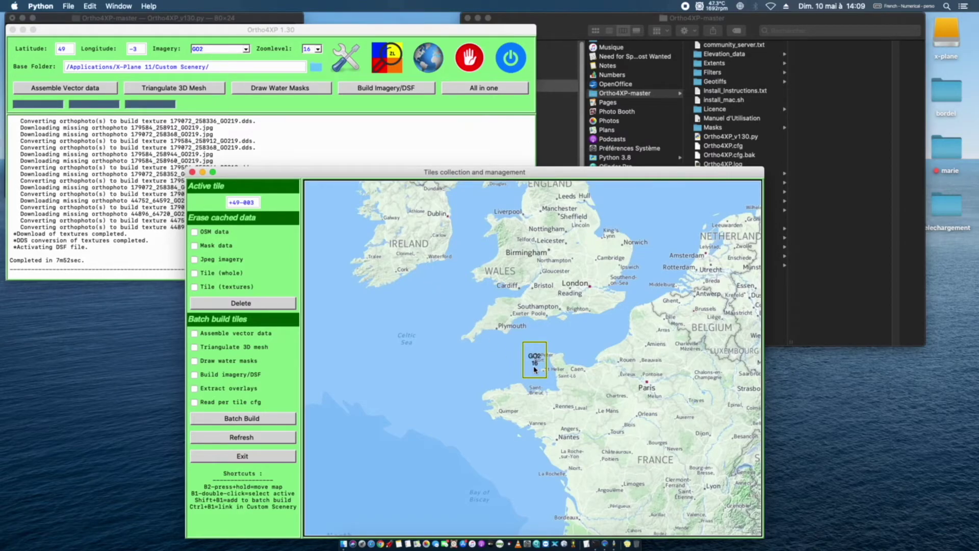
pyautogui.doubleClick(579, 361)
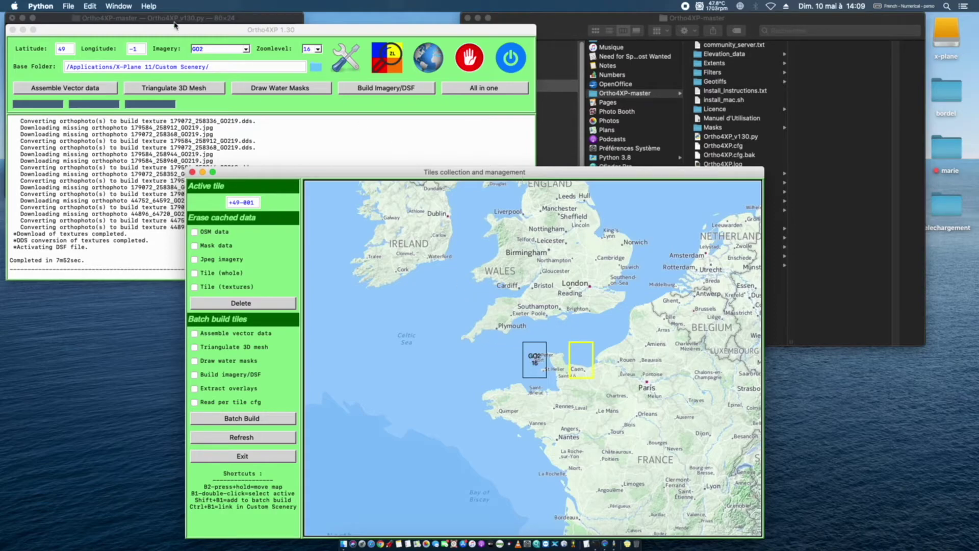
pyautogui.moveTo(401, 177); pyautogui.dragTo(254, 163)
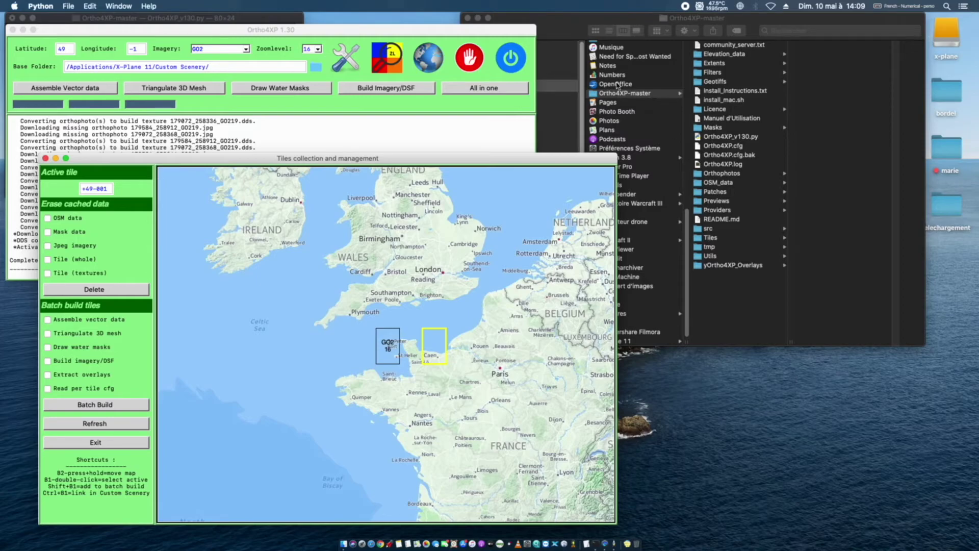
# - Check in Finder which tiles are stored in the Tiles folder of Ortho4XP-master
pyautogui.click(711, 238)
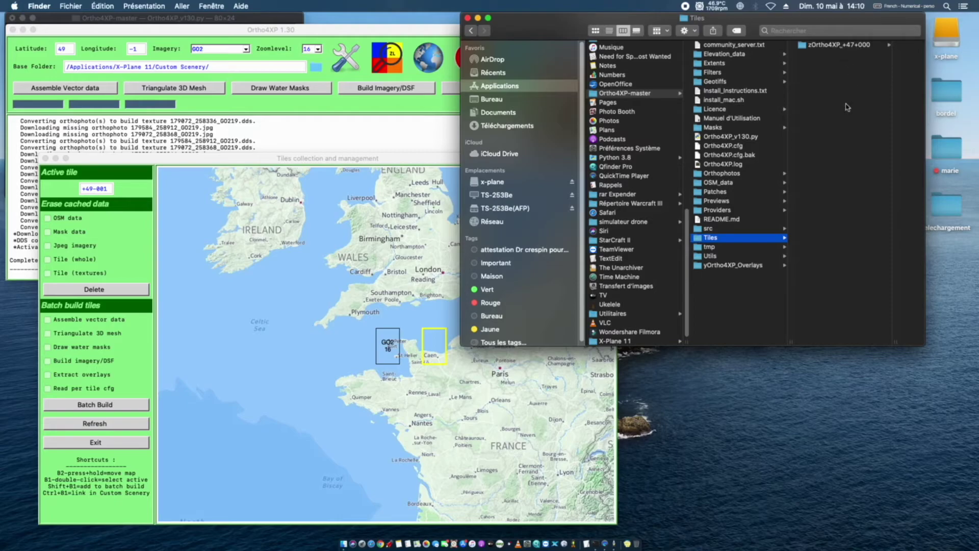
pyautogui.click(626, 94)
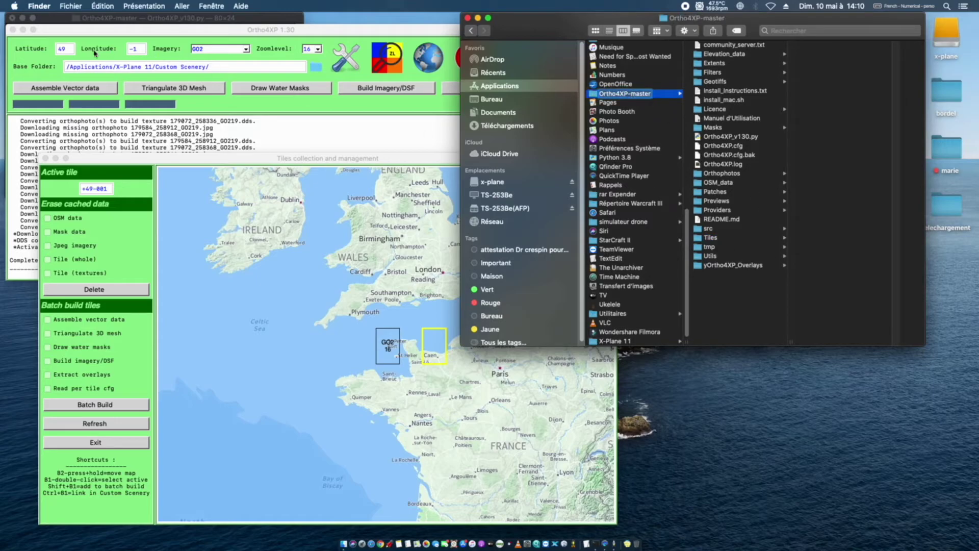
pyautogui.click(713, 238)
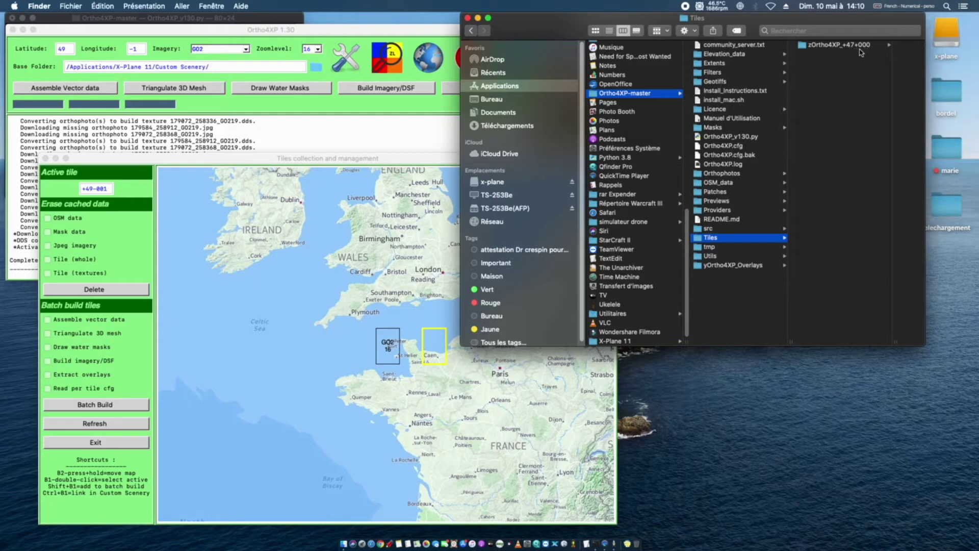
# - Activate tile +47+000 around Tours on the tiles map, and make the built tile +49-003 active again
pyautogui.click(464, 425)
pyautogui.doubleClick(464, 426)
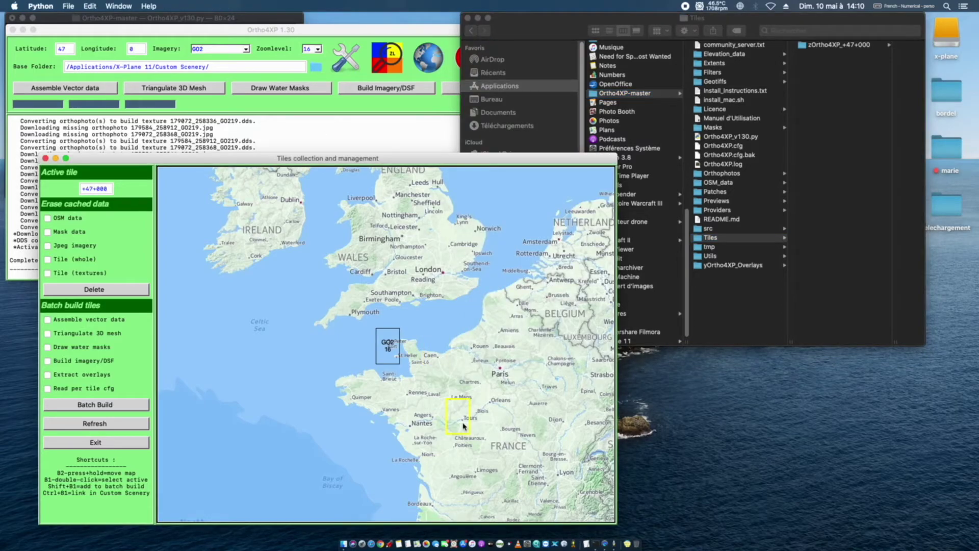
pyautogui.doubleClick(388, 349)
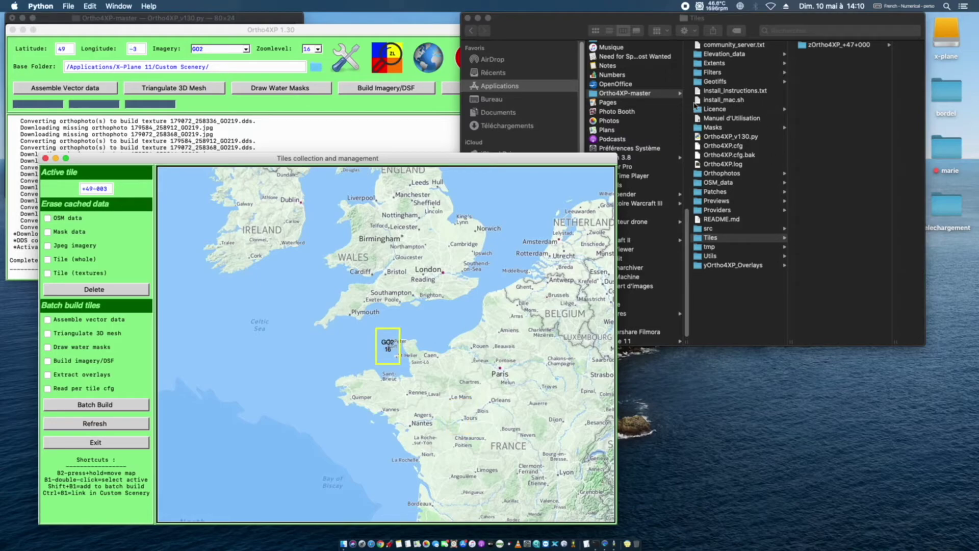
# - Add tile +49-003 to the batch and run a batch build with only Extract overlays enabled
pyautogui.click(625, 94)
pyautogui.click(353, 161)
pyautogui.moveTo(354, 162); pyautogui.dragTo(569, 111)
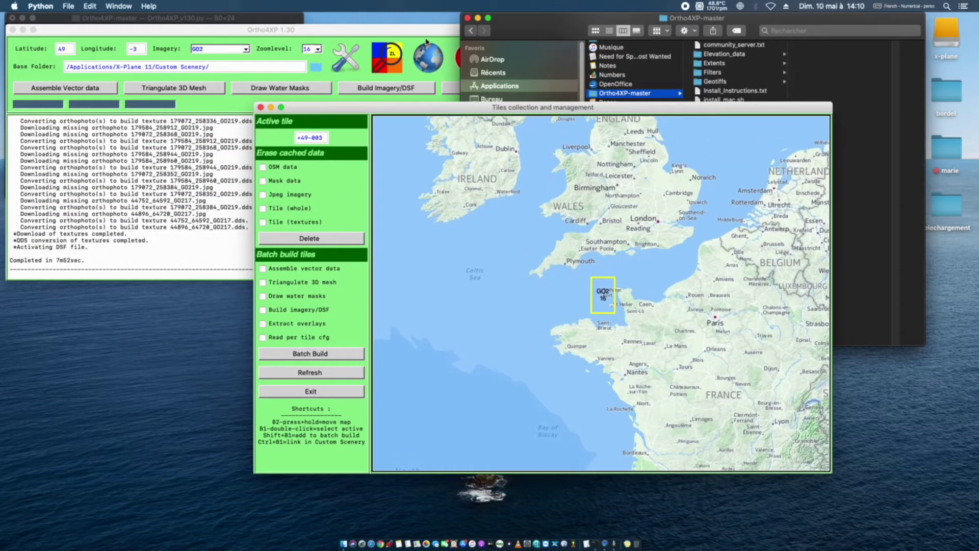
pyautogui.click(435, 51)
pyautogui.click(552, 138)
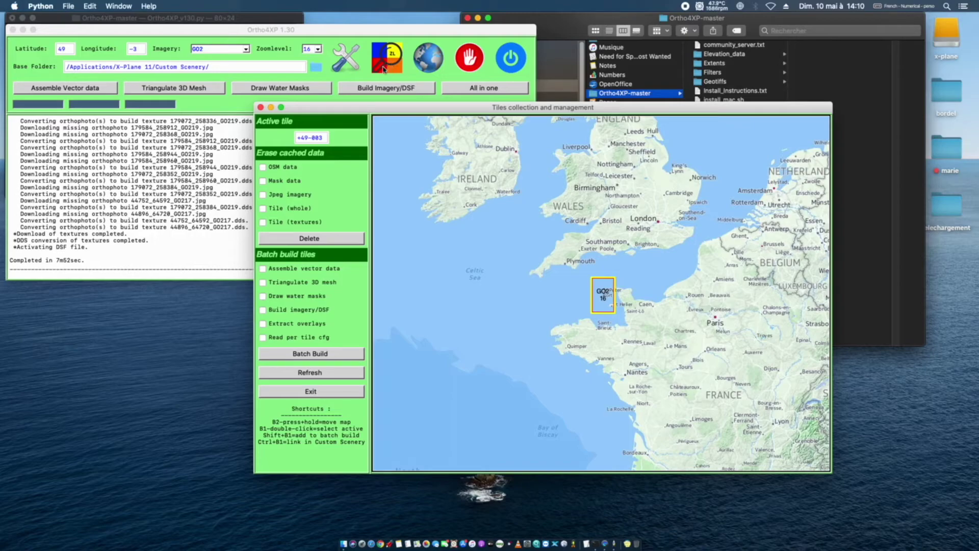
pyautogui.click(263, 325)
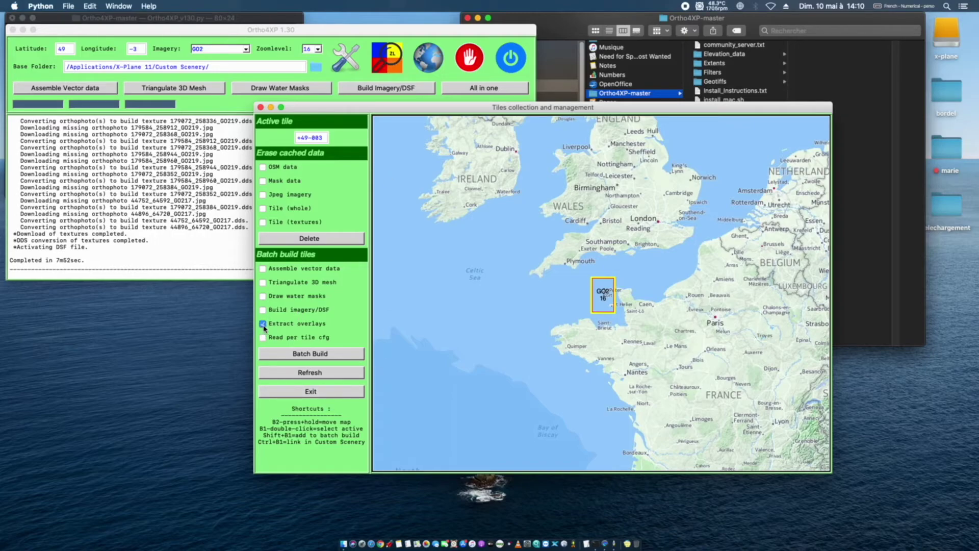
pyautogui.click(316, 354)
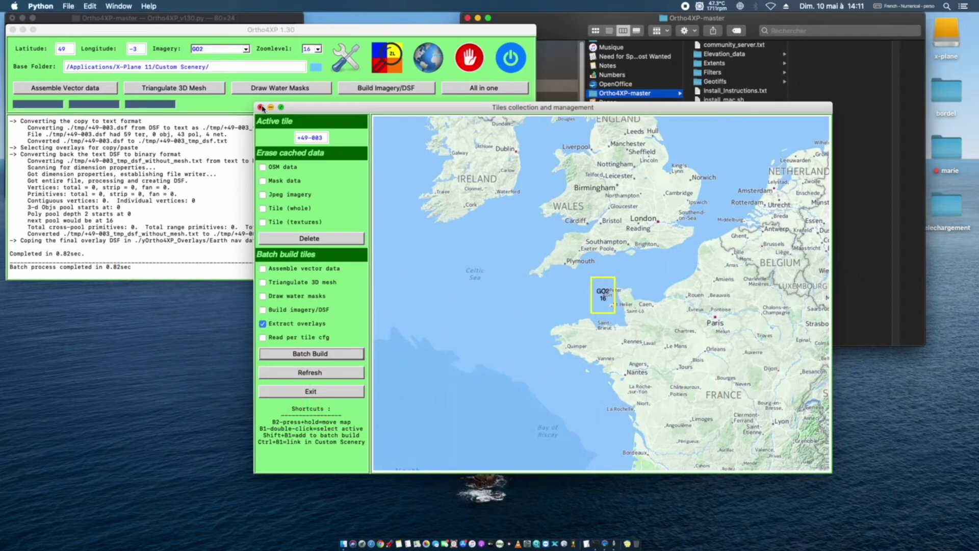
# - Close the tiles collection, the Ortho4XP program and its terminal window, and quit Terminal completely
pyautogui.click(260, 108)
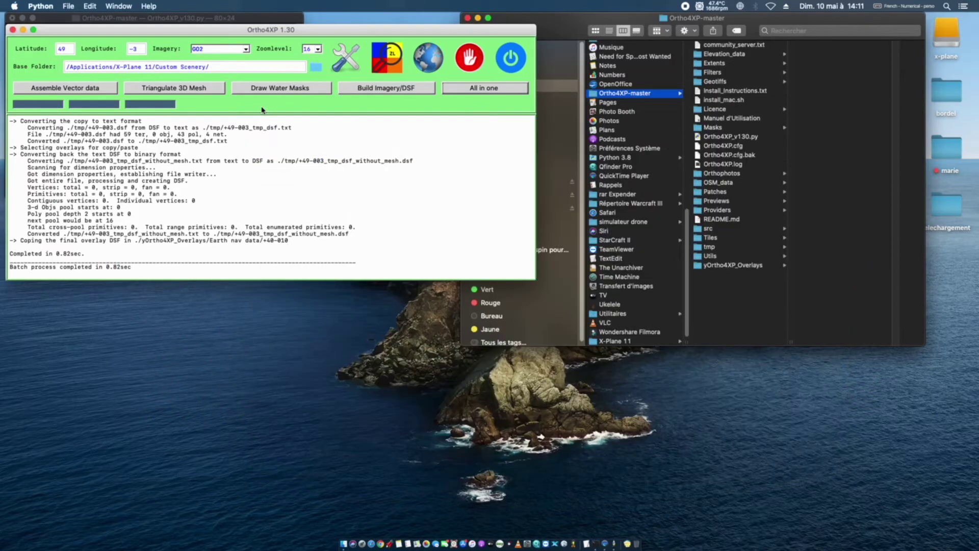
pyautogui.click(13, 30)
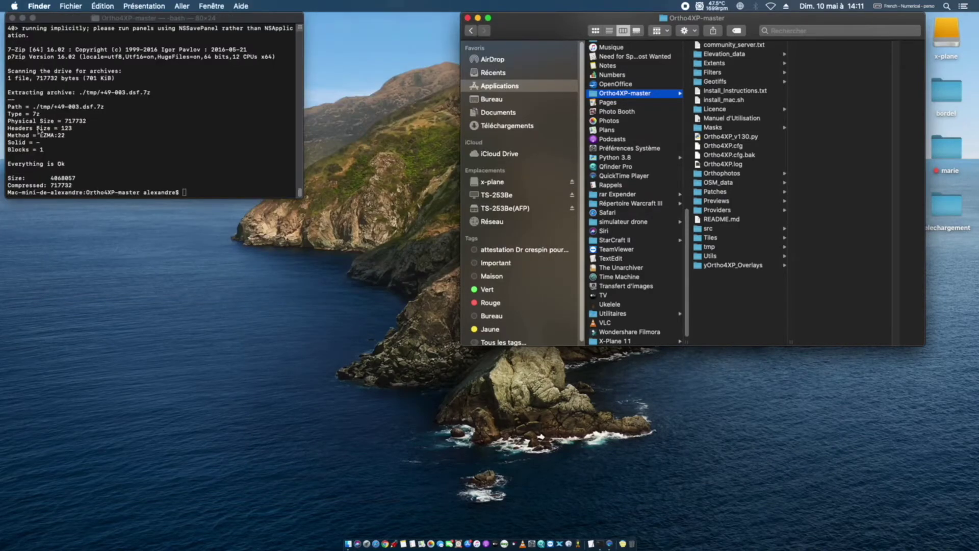
pyautogui.click(12, 18)
pyautogui.click(77, 84)
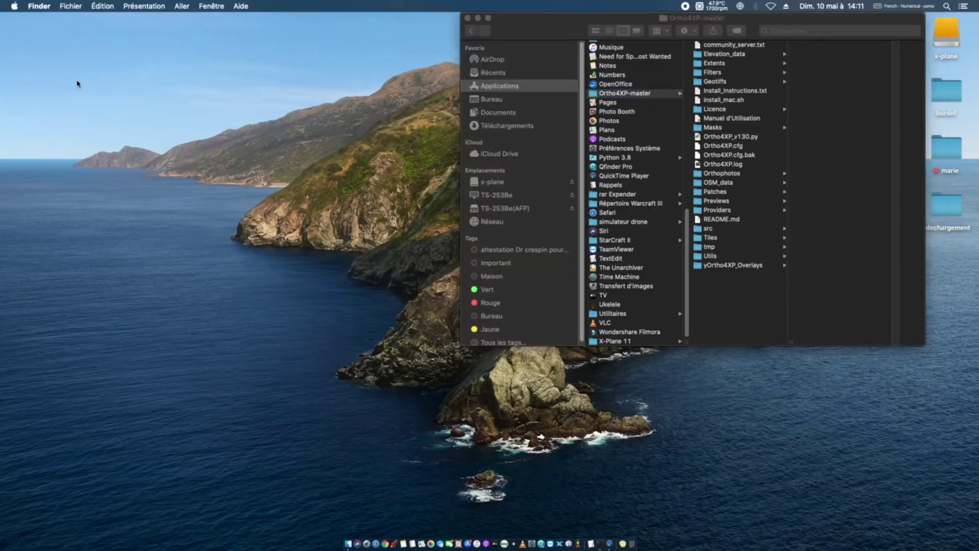
pyautogui.rightClick(600, 539)
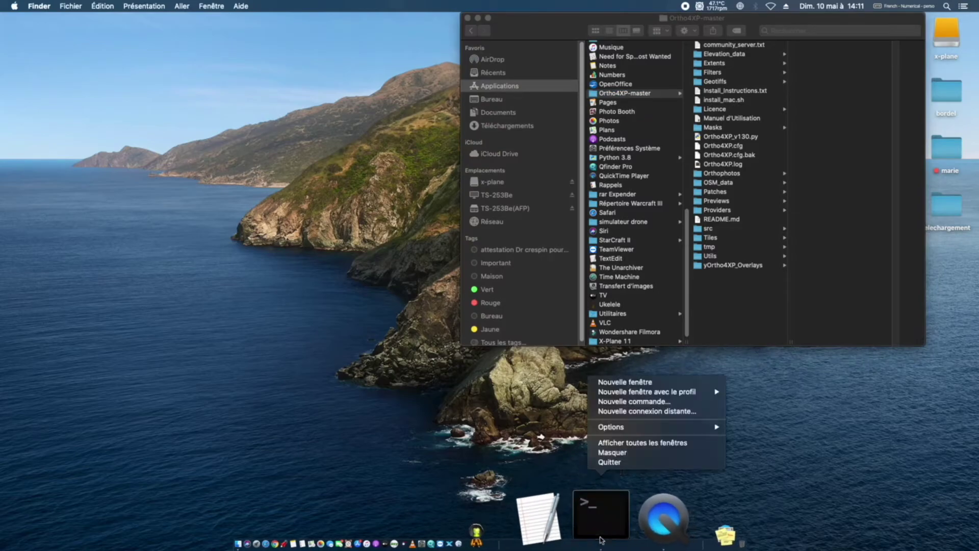
pyautogui.click(610, 462)
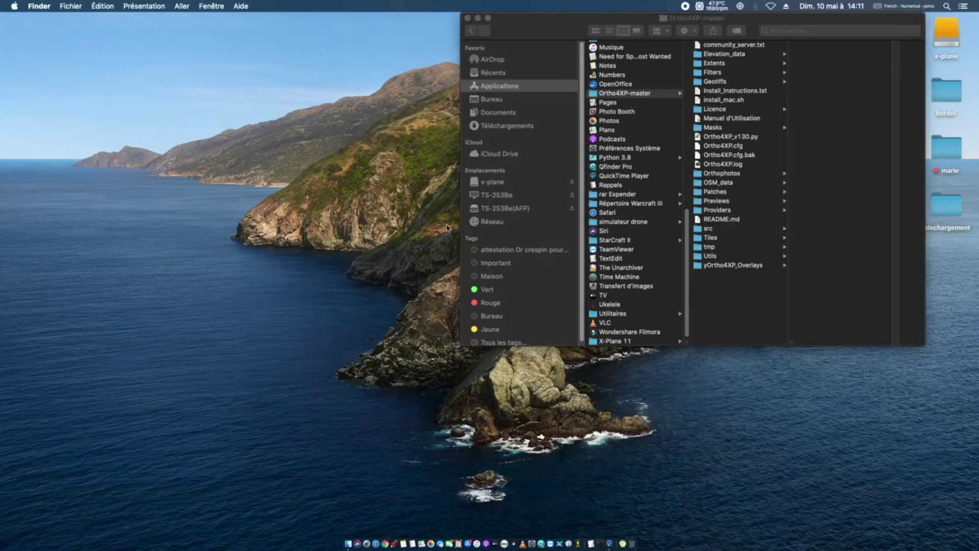
# - Open the Custom Scenery folder of X-Plane 11 in Finder to check for the built tile's folder
pyautogui.click(609, 342)
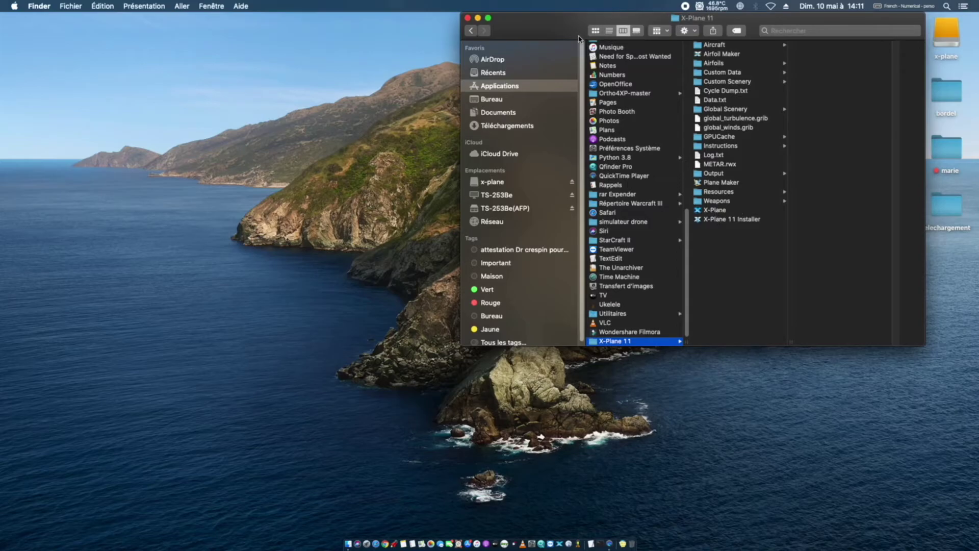
pyautogui.moveTo(566, 33); pyautogui.dragTo(274, 35)
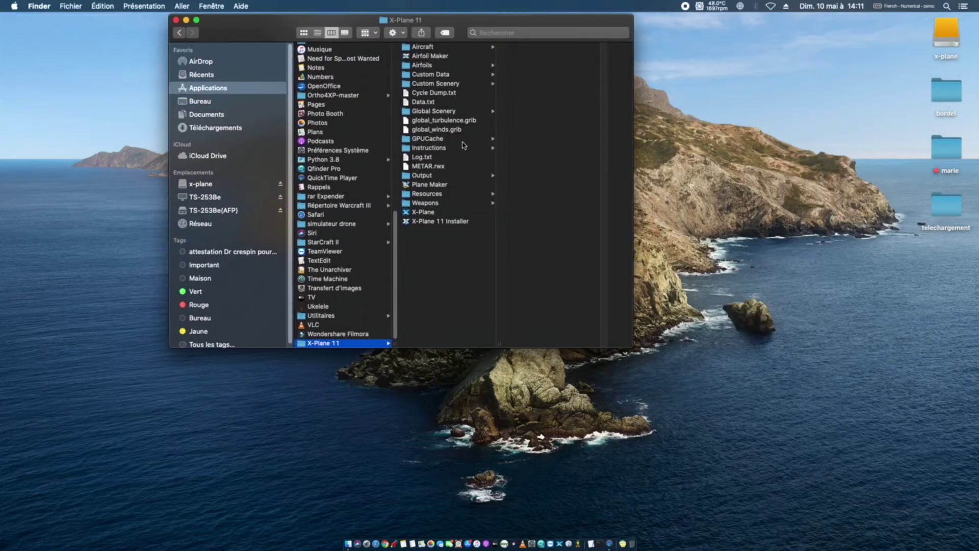
pyautogui.click(426, 85)
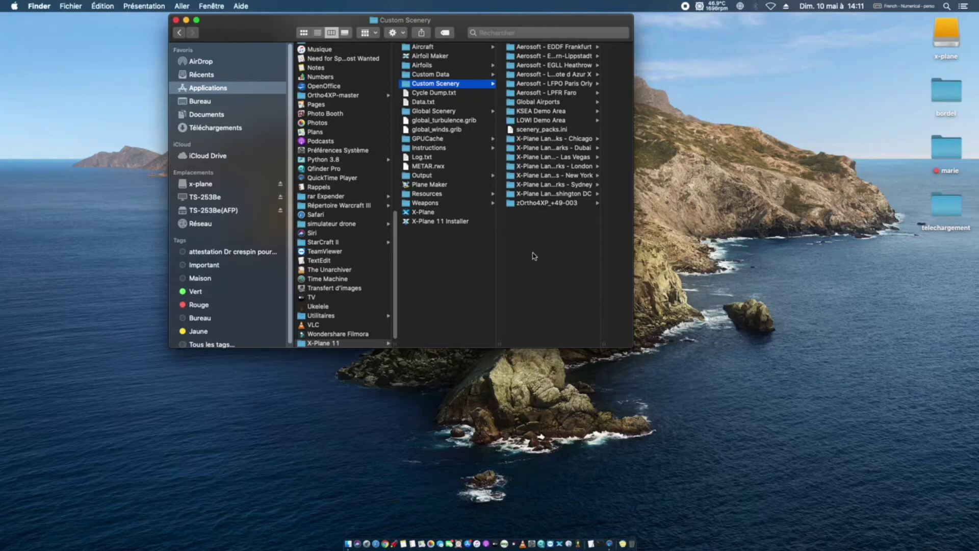
# - Launch X-Plane 11 from its folder and quit it again from the start screen
pyautogui.doubleClick(424, 214)
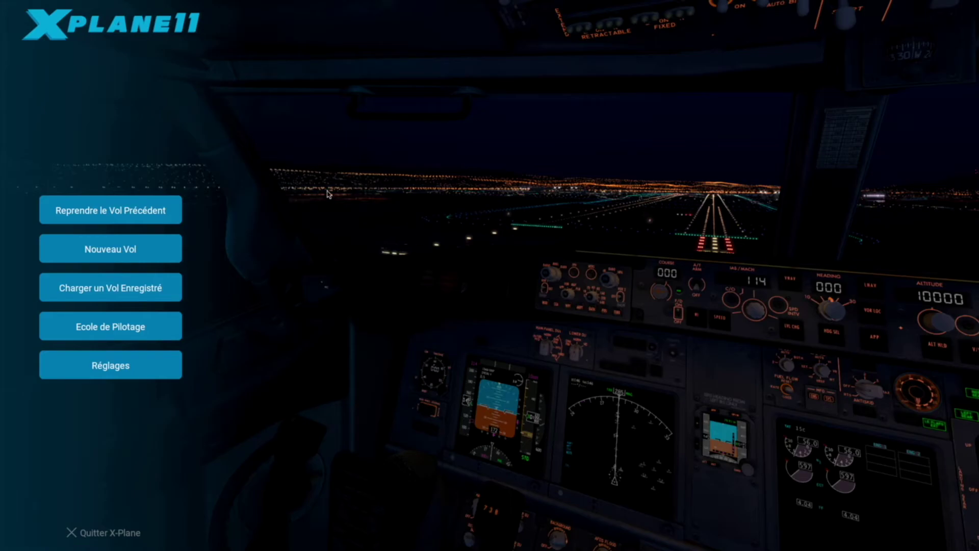
pyautogui.click(87, 537)
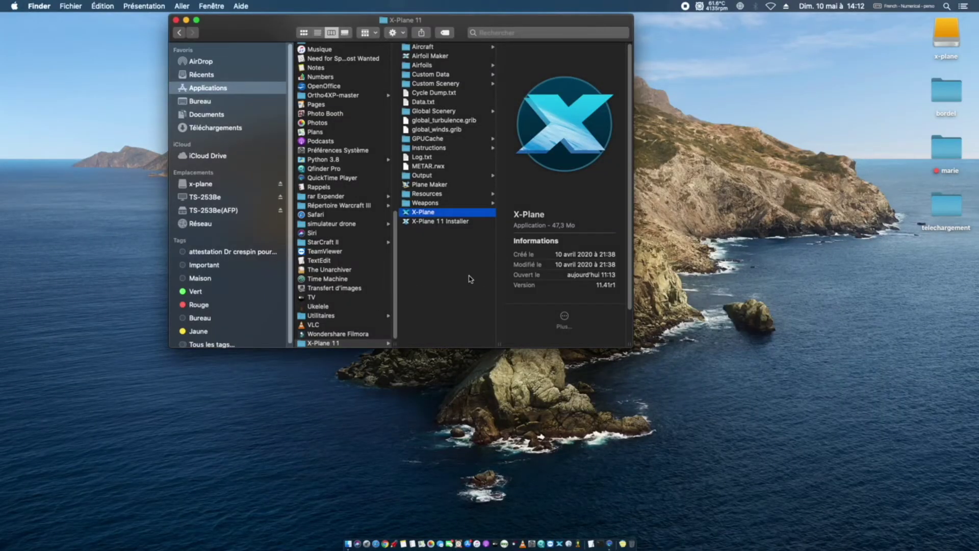
# - Show X-Plane 11's Custom Scenery folder and Ortho4XP-master's yOrtho4XP_Overlays folder in two separate Finder windows side by side
pyautogui.click(421, 83)
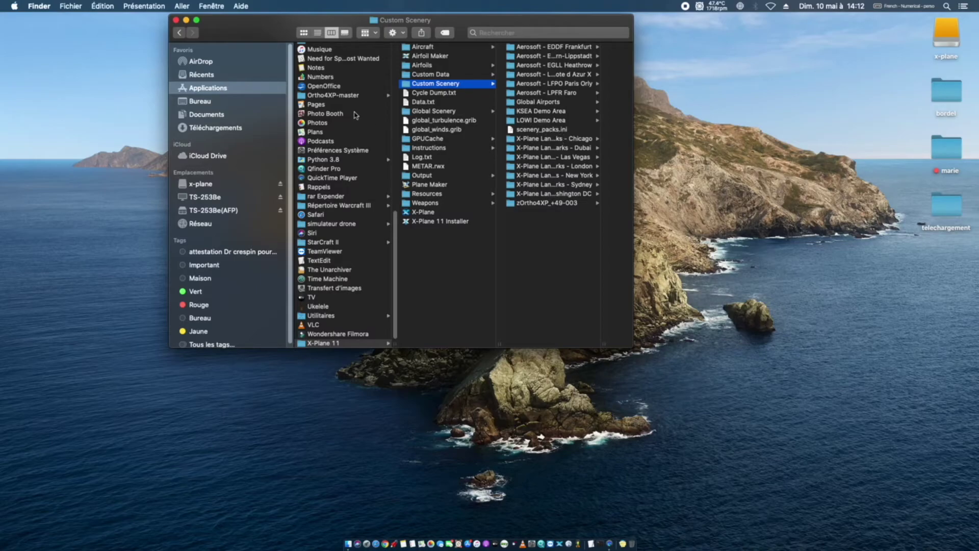
pyautogui.rightClick(339, 96)
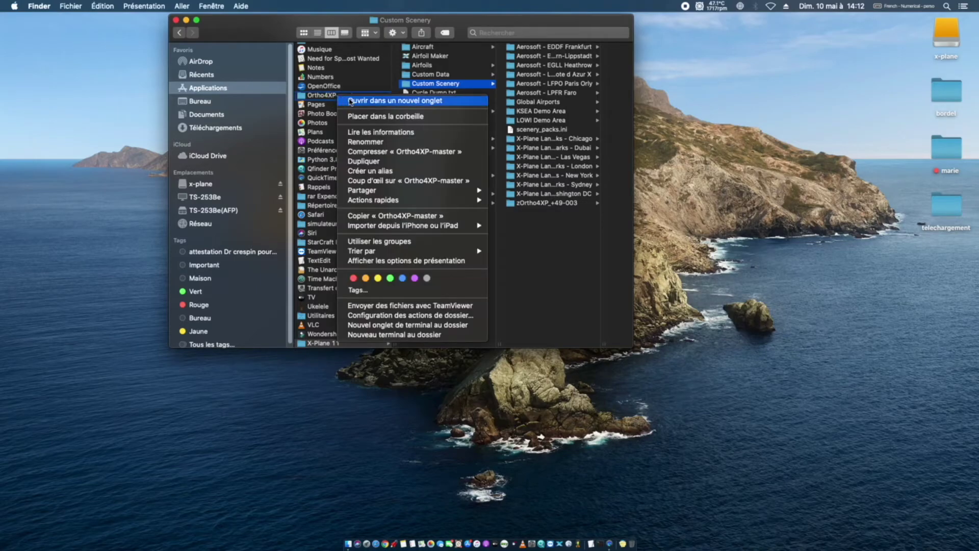
pyautogui.click(351, 102)
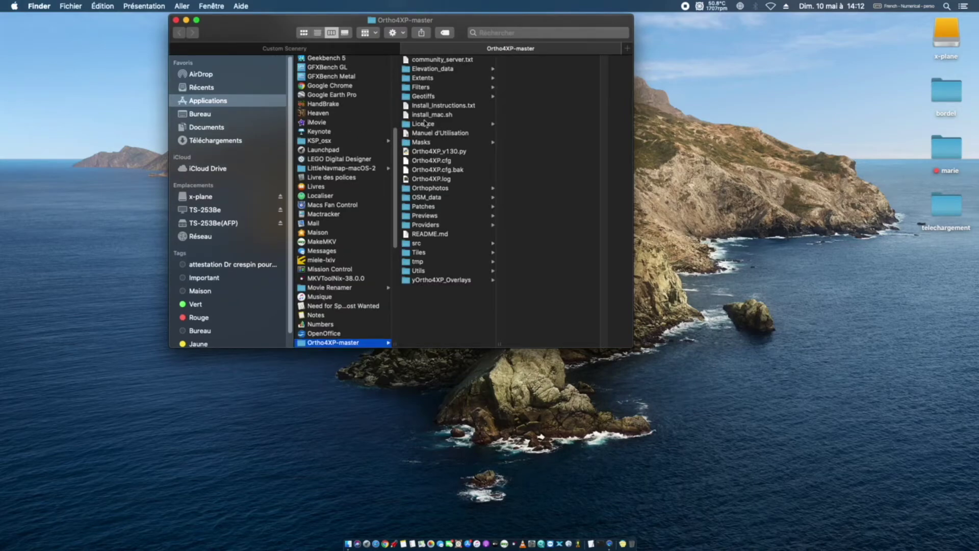
pyautogui.click(431, 280)
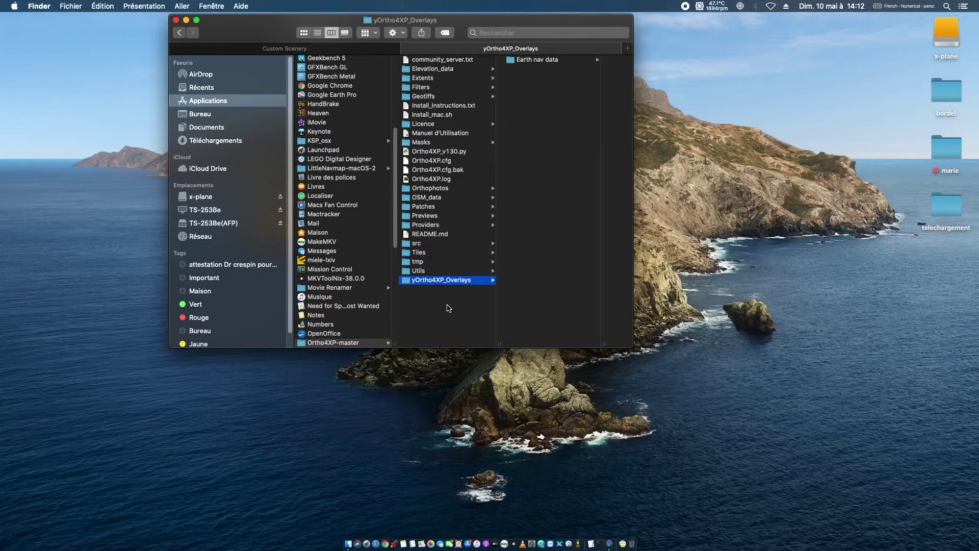
pyautogui.moveTo(465, 50); pyautogui.dragTo(700, 64)
pyautogui.moveTo(474, 22); pyautogui.dragTo(311, 25)
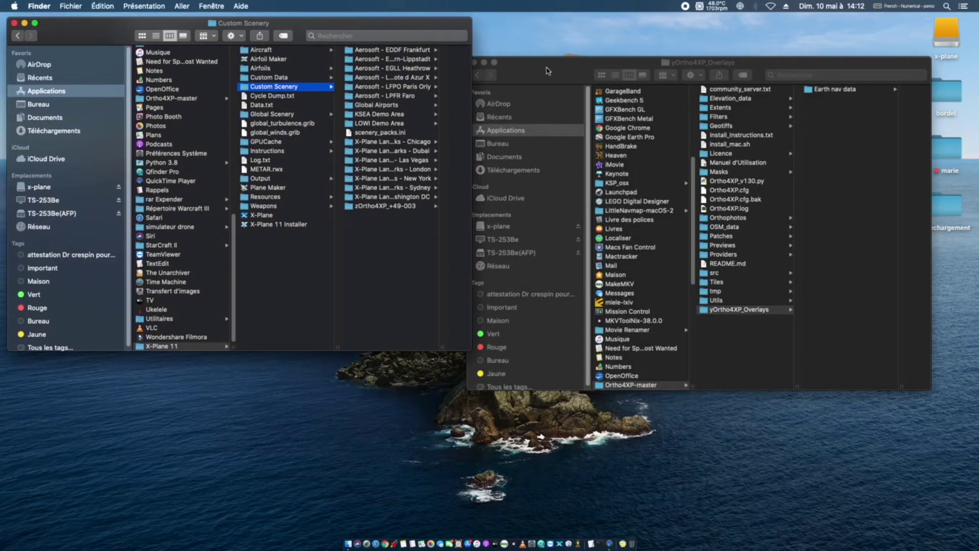
pyautogui.moveTo(547, 71); pyautogui.dragTo(553, 32)
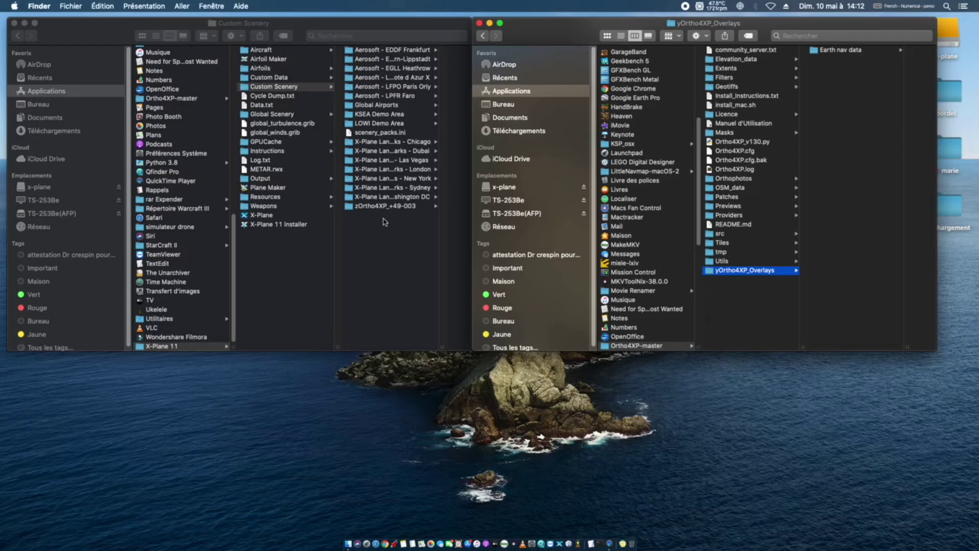
# - Open scenery_packs.ini from Custom Scenery in TextEdit to check its scenery list, and close it
pyautogui.rightClick(375, 133)
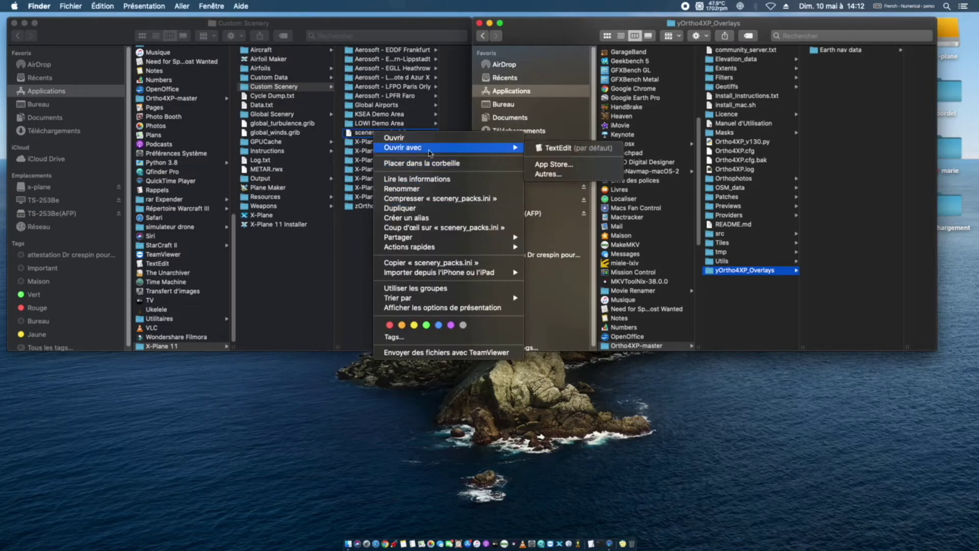
pyautogui.moveTo(449, 147)
pyautogui.click(538, 149)
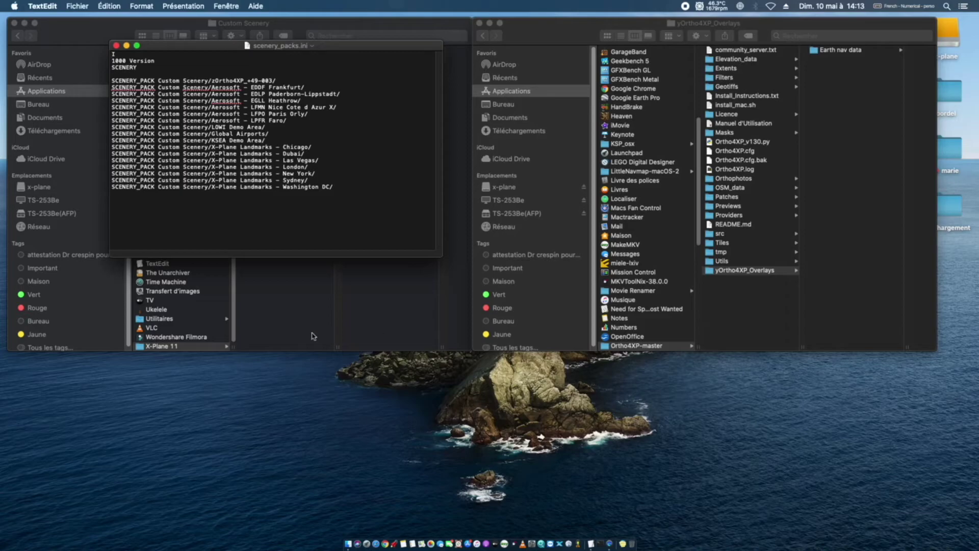
pyautogui.click(116, 45)
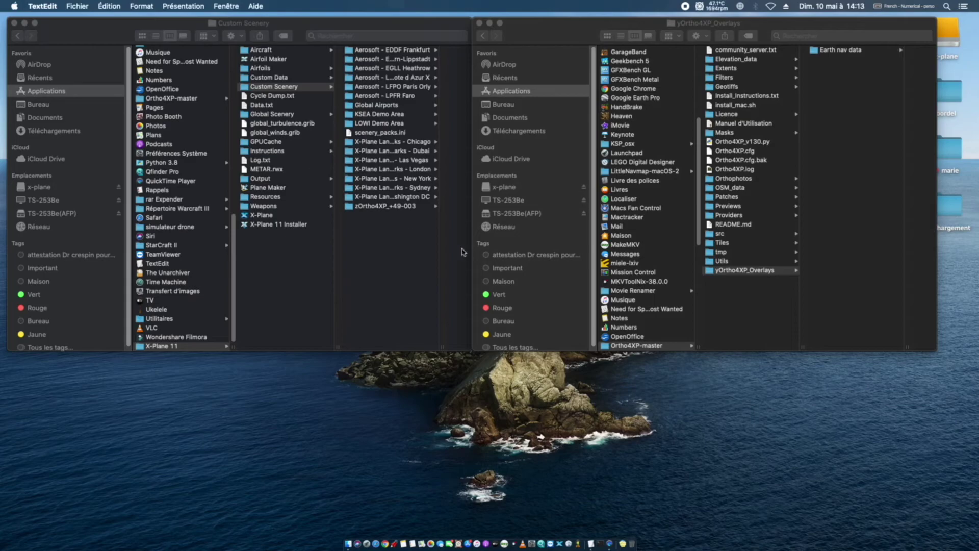
# - Copy the yOrtho4XP_Overlays folder into Custom Scenery and close the Ortho4XP-master Finder window
pyautogui.rightClick(722, 273)
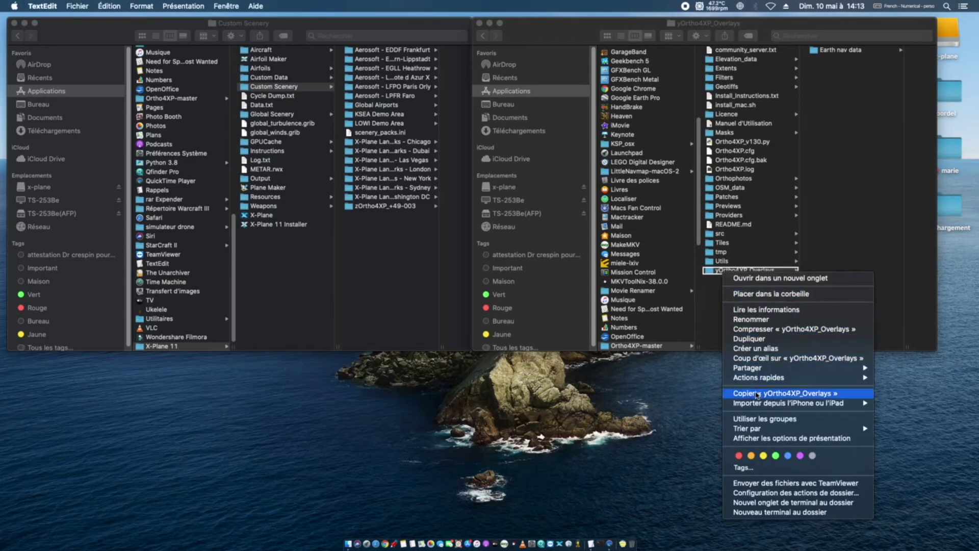
pyautogui.click(735, 391)
pyautogui.click(388, 239)
pyautogui.rightClick(385, 238)
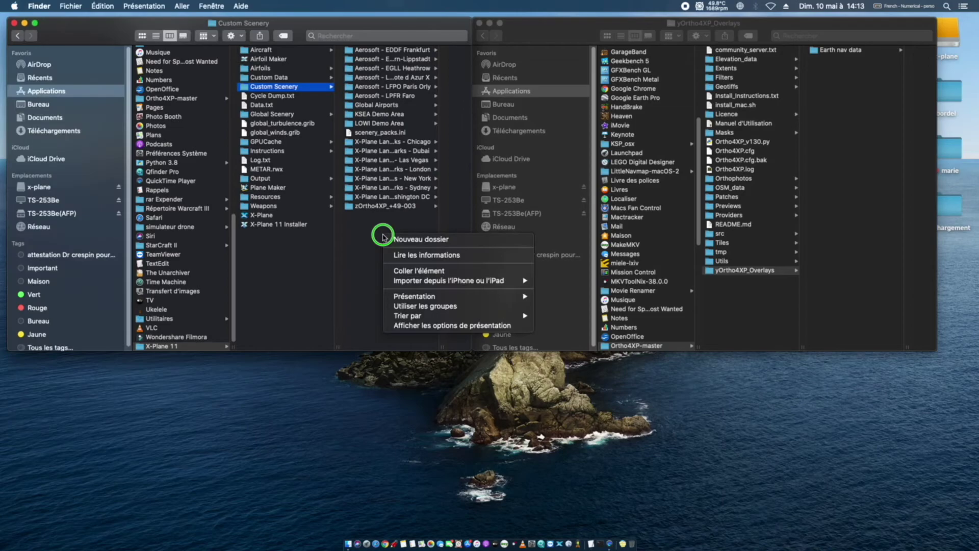
pyautogui.click(414, 271)
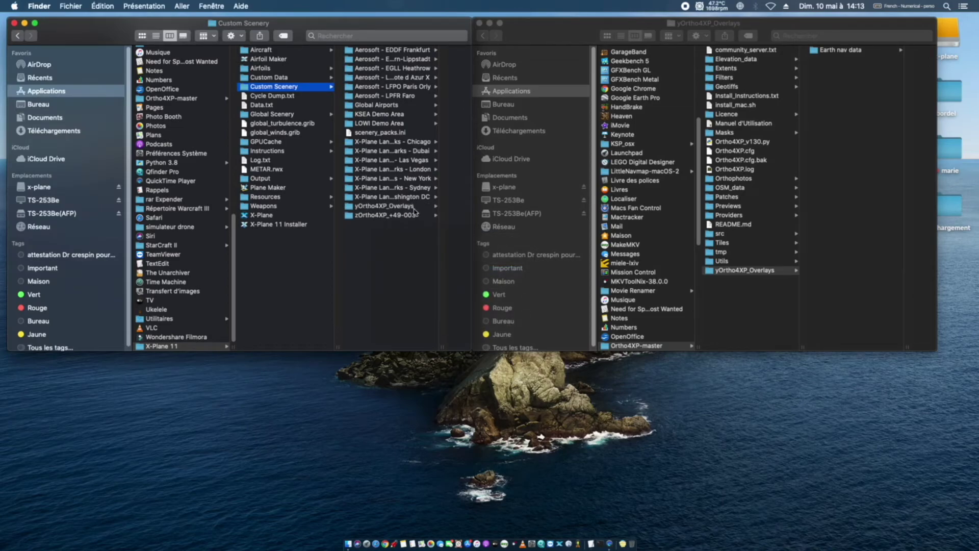
pyautogui.click(743, 290)
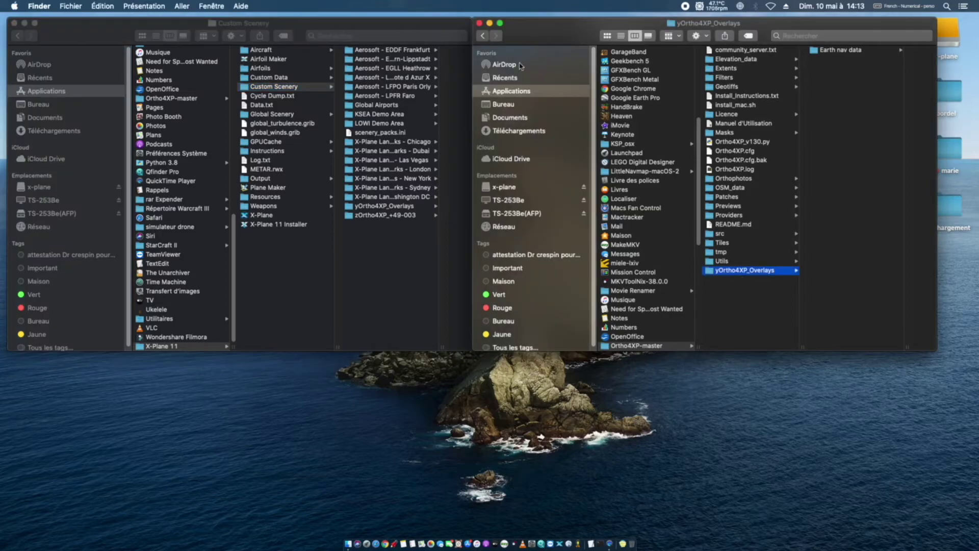
pyautogui.click(479, 23)
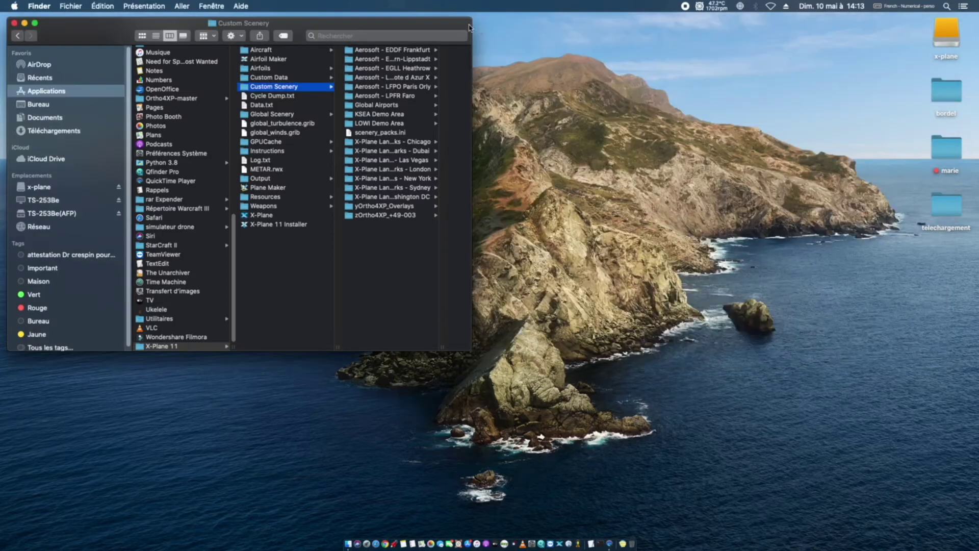
pyautogui.moveTo(430, 28); pyautogui.dragTo(618, 29)
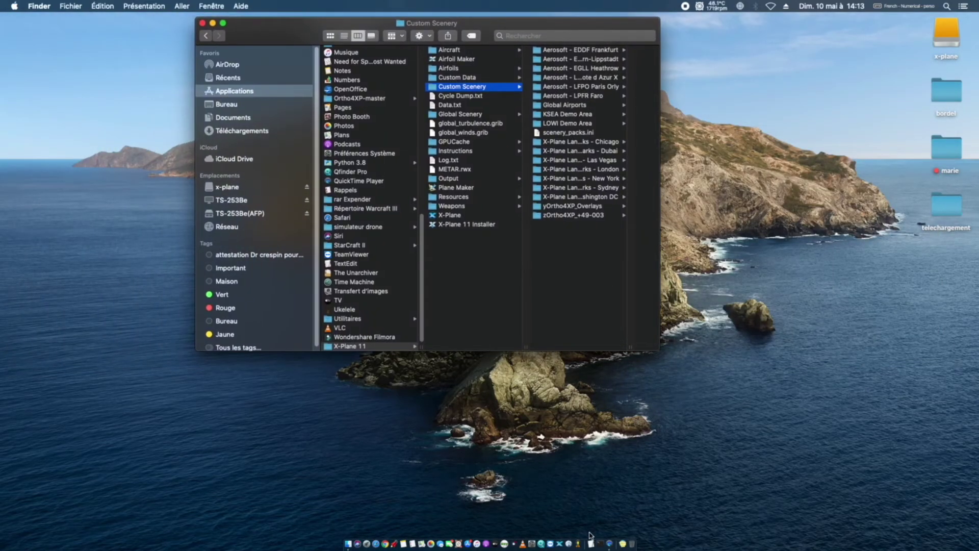
# - Launch X-Plane from the X-Plane 11 folder and quit it from the start screen to refresh the scenery list
pyautogui.click(341, 349)
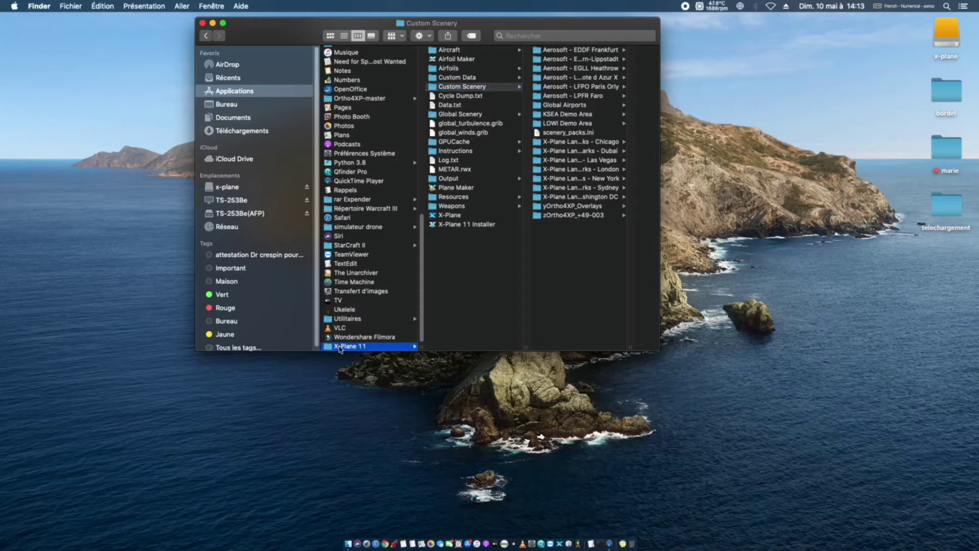
pyautogui.click(444, 216)
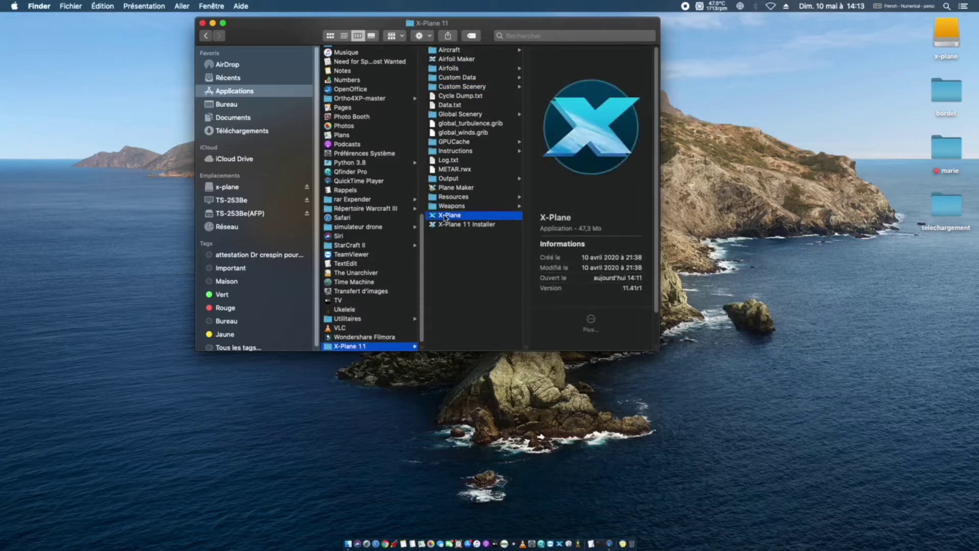
pyautogui.doubleClick(444, 216)
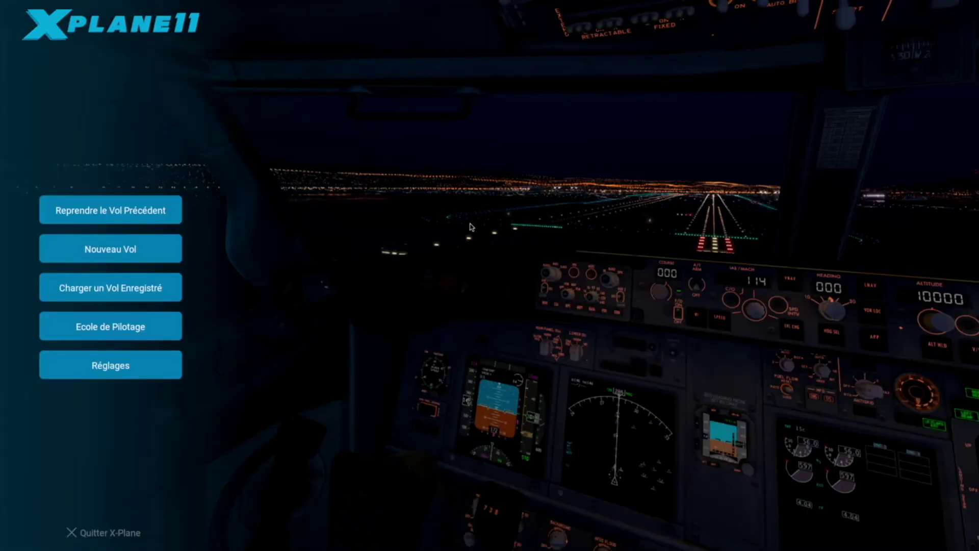
pyautogui.click(87, 534)
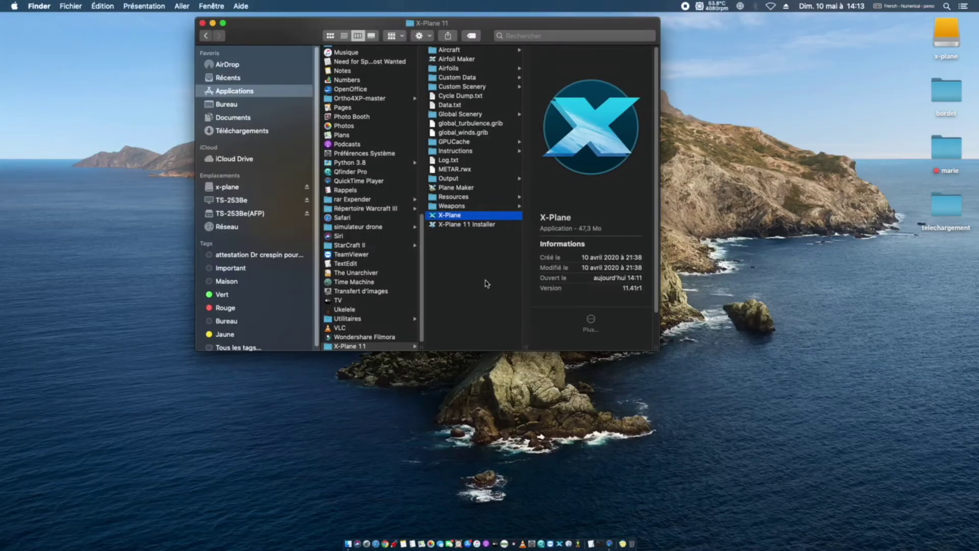
# - Reopen scenery_packs.ini in TextEdit and review the yOrtho4XP_Overlays and zOrtho4XP_+49-003 entries
pyautogui.click(463, 90)
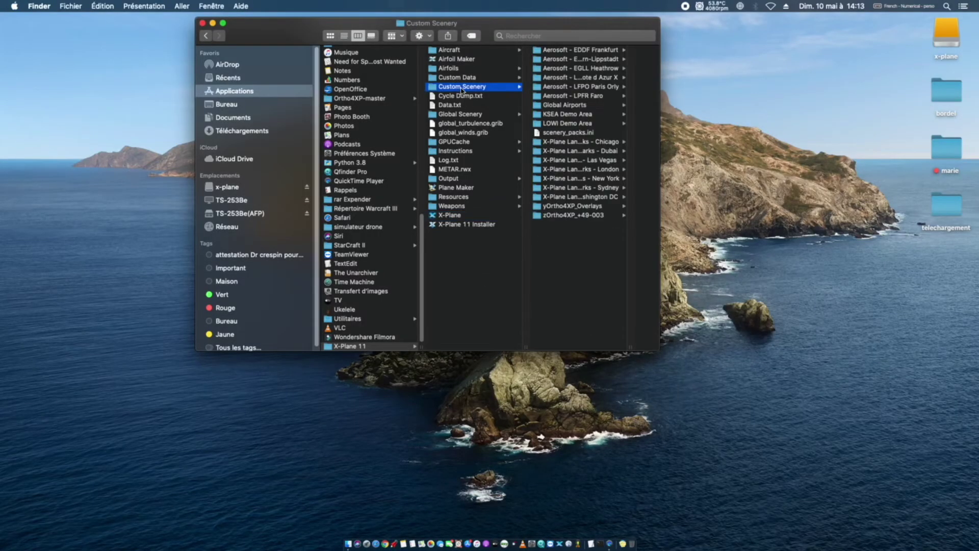
pyautogui.rightClick(572, 136)
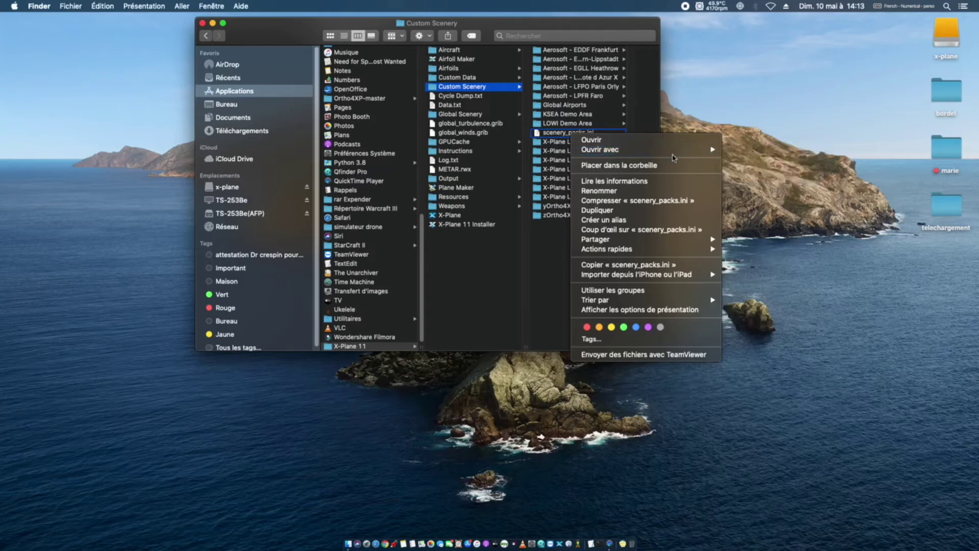
pyautogui.click(745, 149)
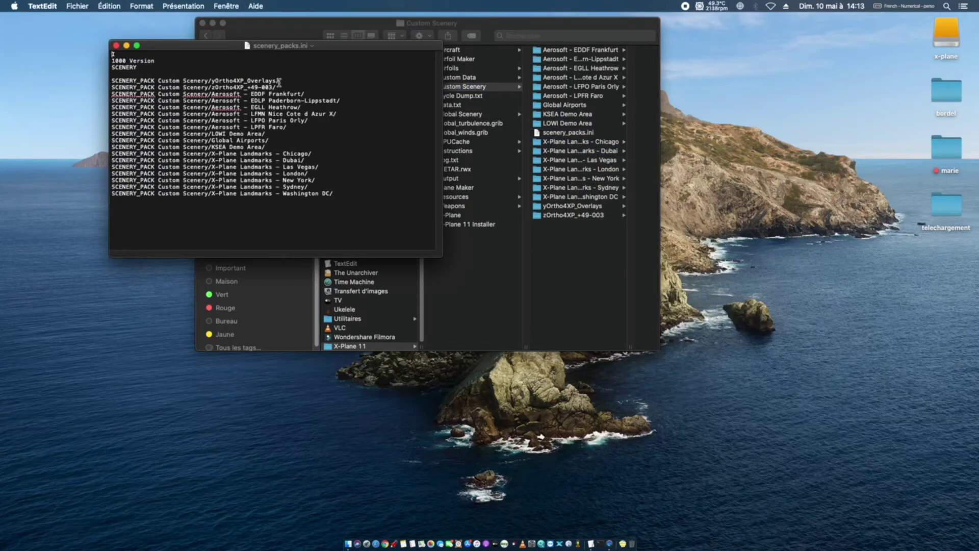
pyautogui.moveTo(312, 46); pyautogui.dragTo(517, 103)
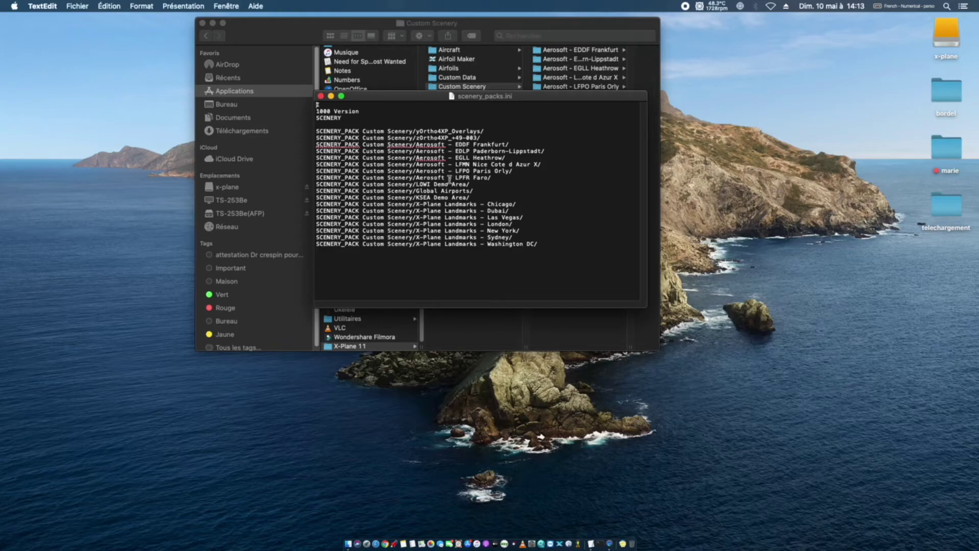
pyautogui.moveTo(491, 129); pyautogui.dragTo(314, 131)
pyautogui.moveTo(499, 139); pyautogui.dragTo(314, 132)
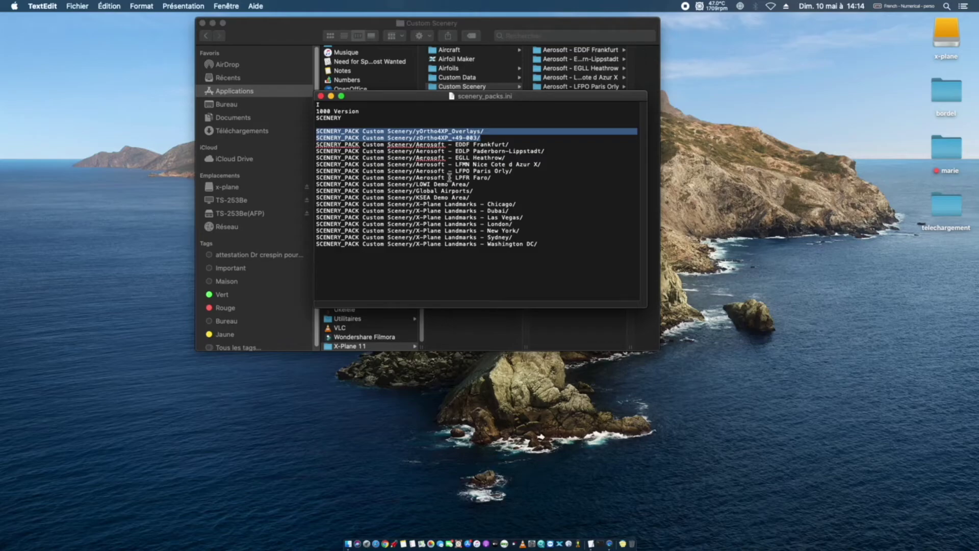
pyautogui.click(430, 118)
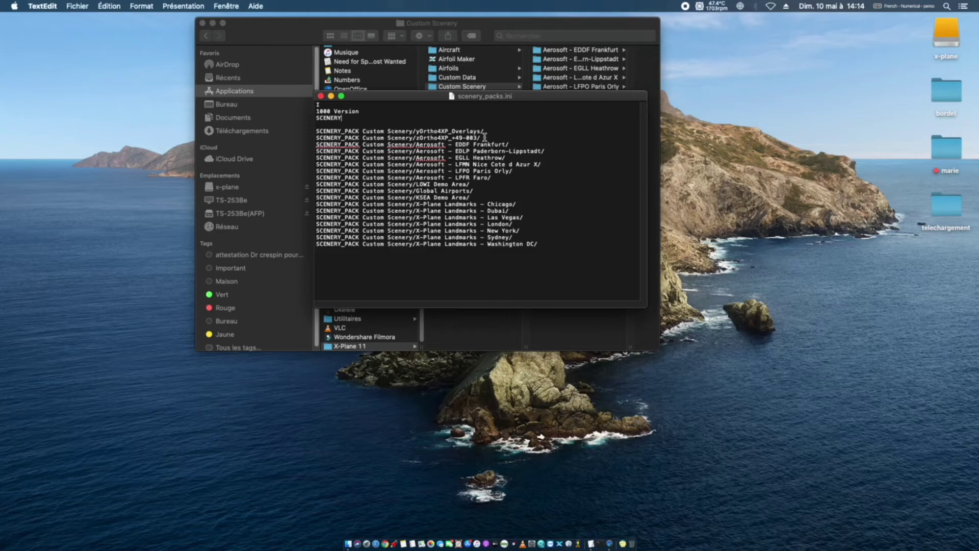
# - Move the "SCENERY_PACK Custom Scenery/zOrtho4XP_+49-003/" line to the end of the scenery list
pyautogui.moveTo(483, 138); pyautogui.dragTo(307, 138)
pyautogui.rightClick(337, 136)
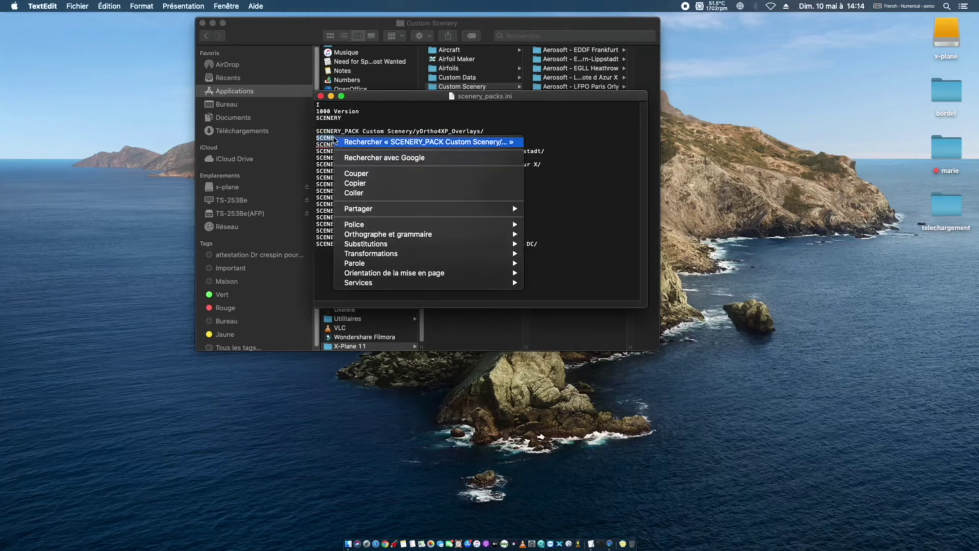
pyautogui.click(368, 186)
pyautogui.click(344, 255)
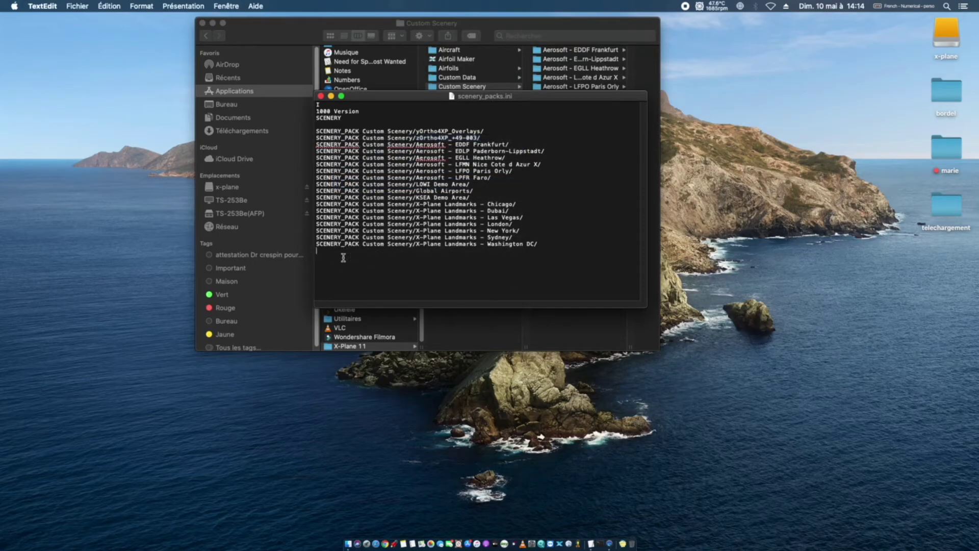
pyautogui.rightClick(345, 257)
pyautogui.click(364, 281)
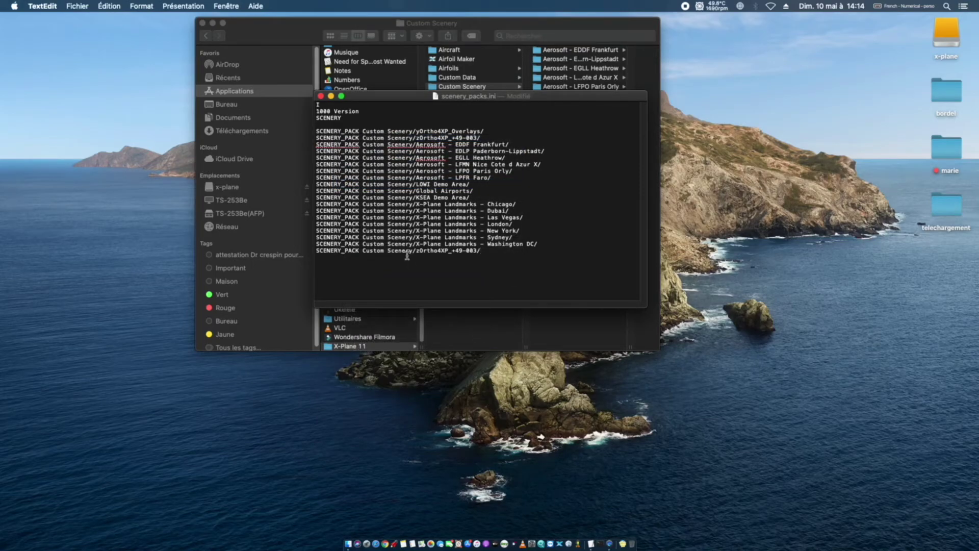
pyautogui.click(493, 137)
pyautogui.moveTo(488, 137); pyautogui.dragTo(312, 137)
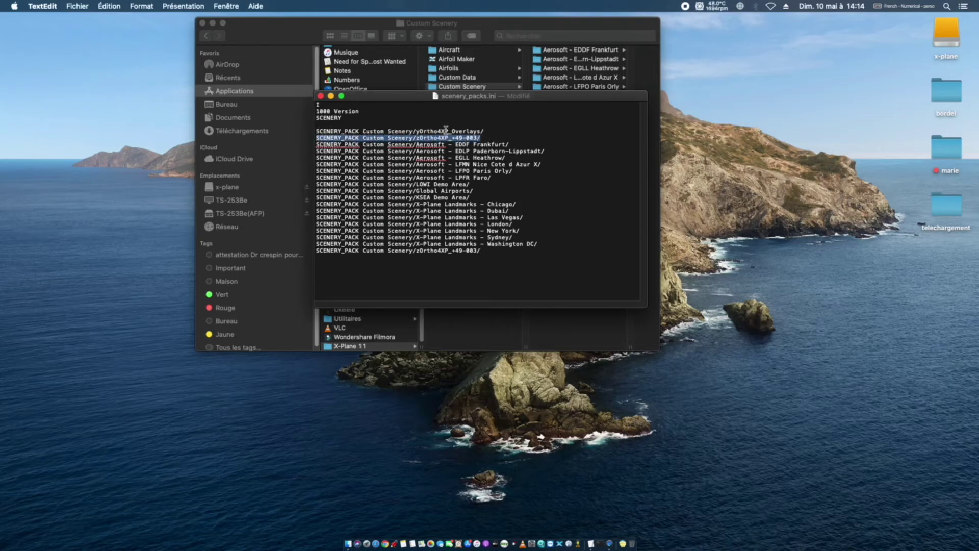
pyautogui.press('BackSpace')
pyautogui.click(551, 195)
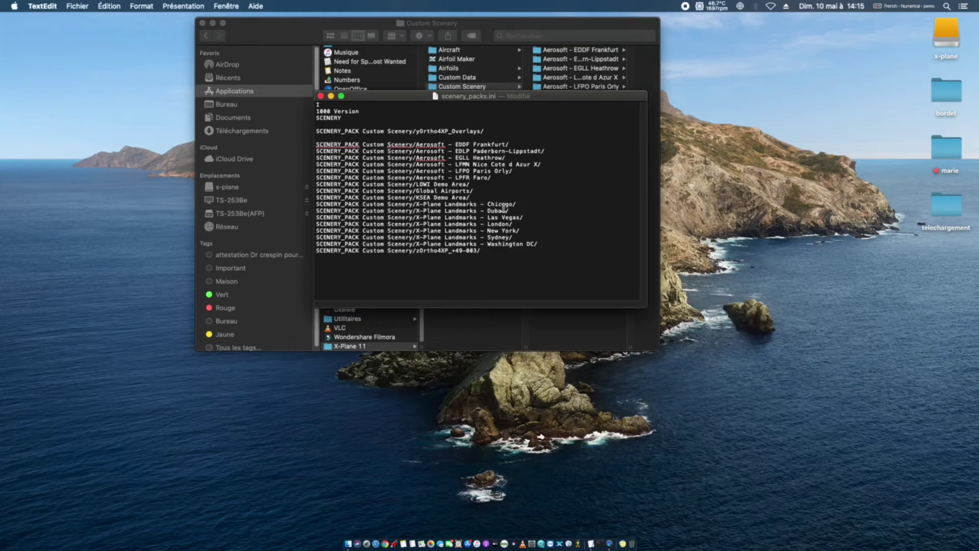
# - Insert two blank lines between the Washington DC landmarks entry and the zOrtho4XP_+49-003 entry
pyautogui.click(531, 199)
pyautogui.click(488, 253)
pyautogui.click(551, 242)
pyautogui.press('Return')
pyautogui.press('Return')
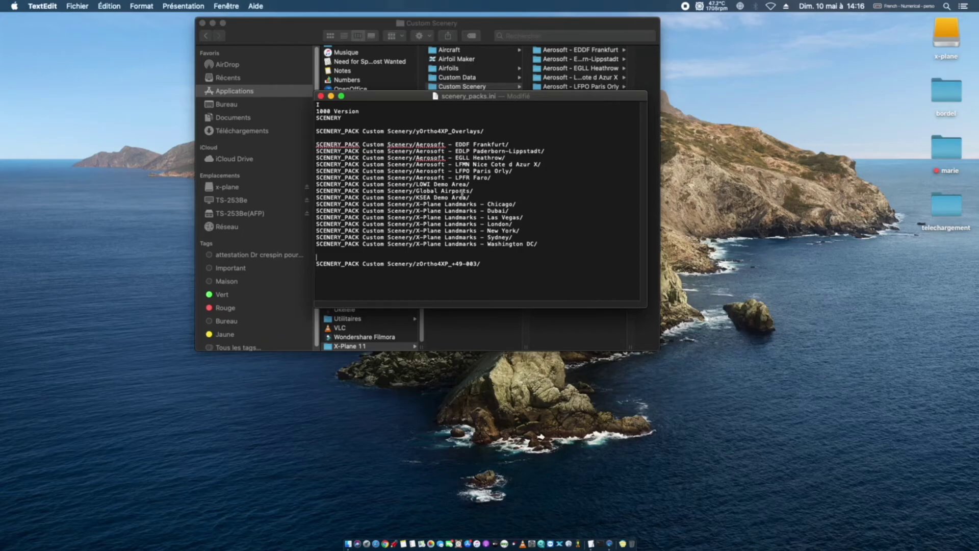
# - Copy the "SCENERY_PACK Custom Scenery/yOrtho4XP_Overlays/" line onto its own line directly above the zOrtho4XP_+49-003 entry
pyautogui.moveTo(493, 131); pyautogui.dragTo(309, 132)
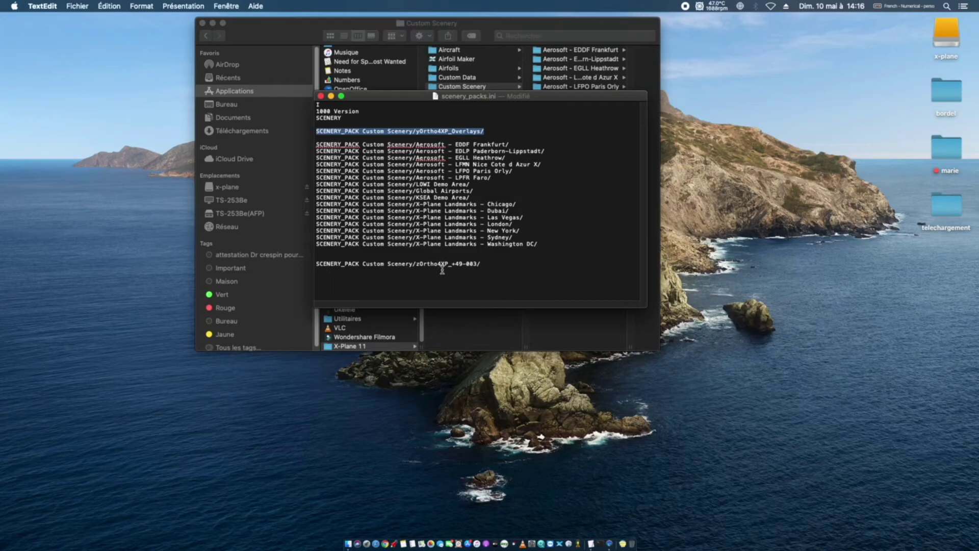
pyautogui.rightClick(374, 131)
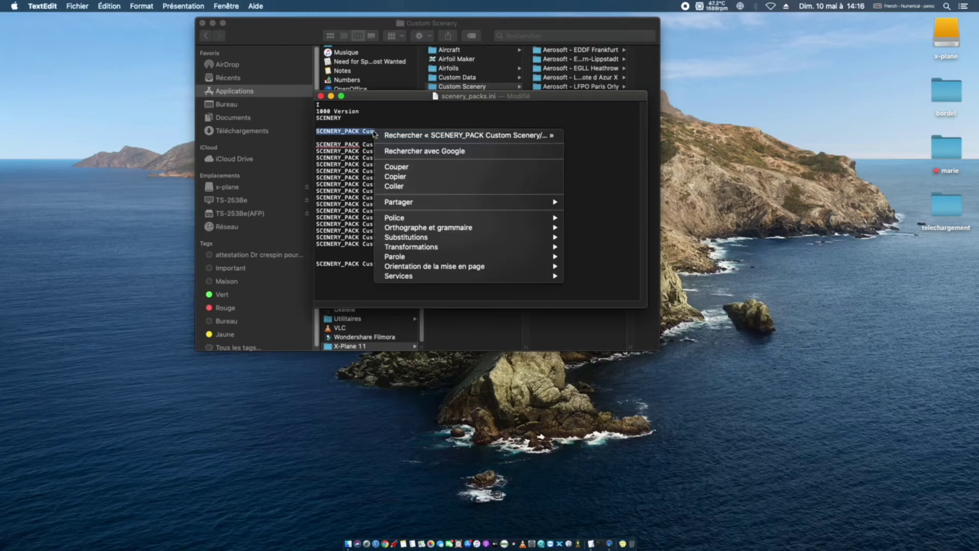
pyautogui.click(405, 179)
pyautogui.click(321, 254)
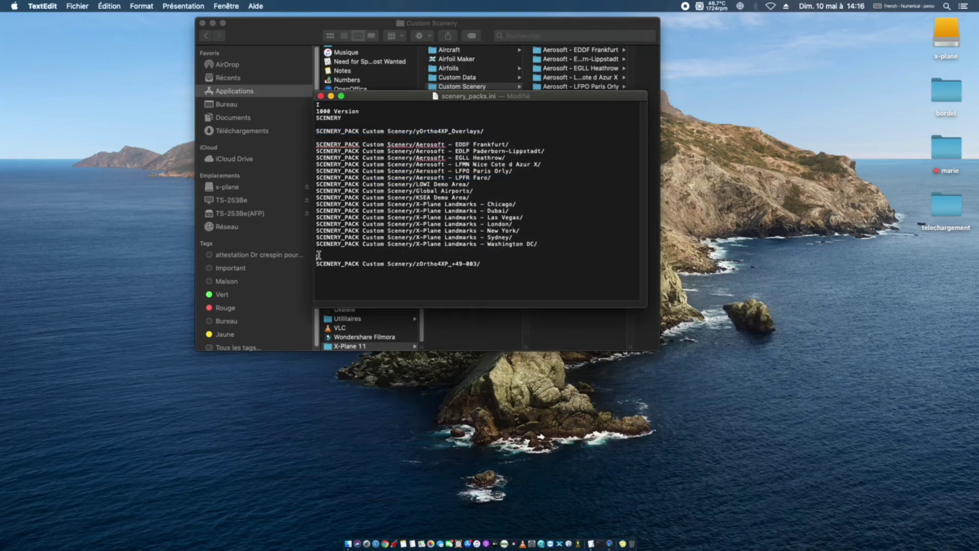
pyautogui.rightClick(321, 254)
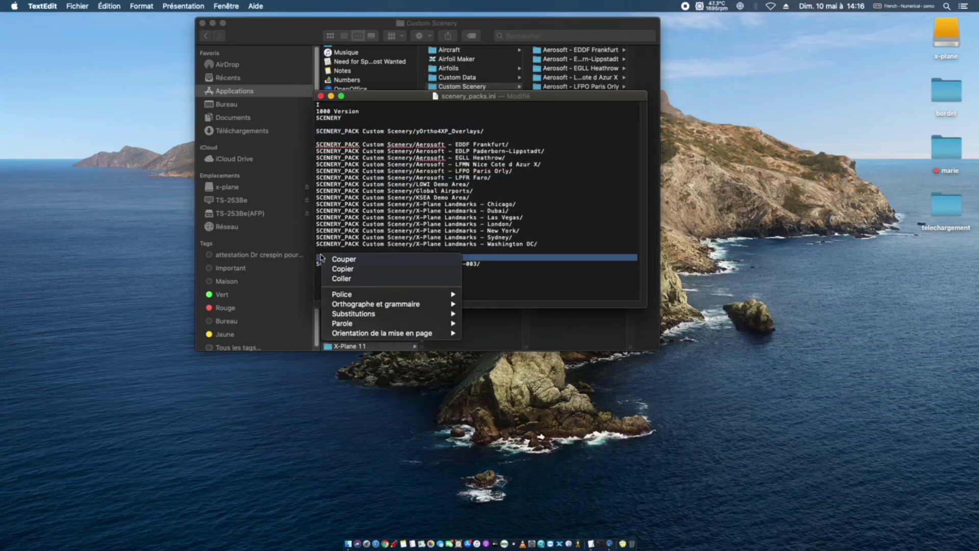
pyautogui.click(341, 278)
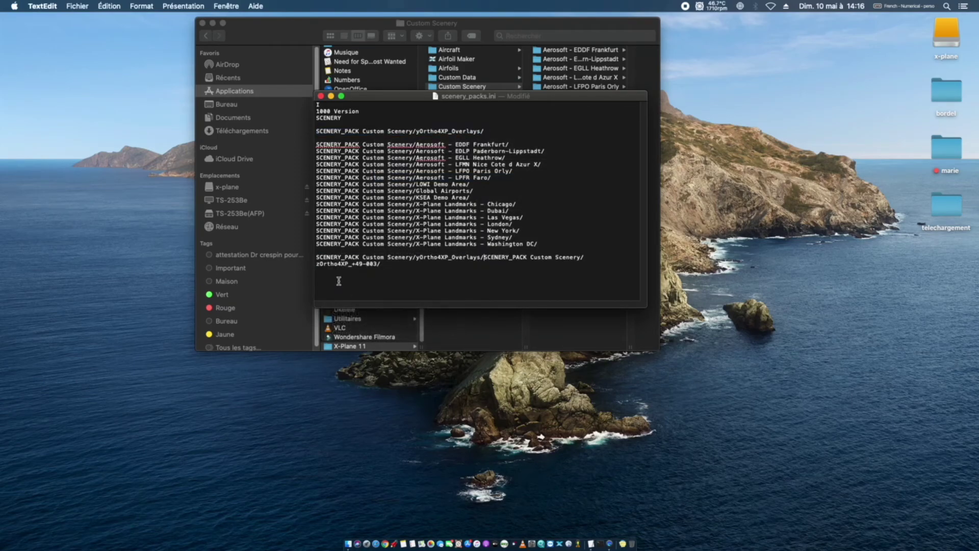
pyautogui.press('Return')
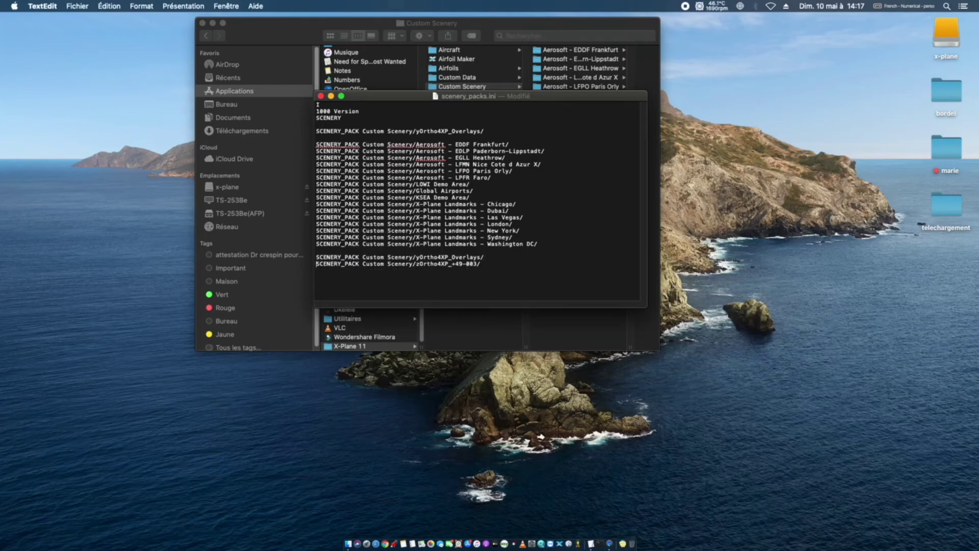
# - Delete the original yOrtho4XP_Overlays line above the Aerosoft entries, its leftover blank line, and the blank line below the Washington DC landmarks entry
pyautogui.moveTo(494, 128); pyautogui.dragTo(316, 131)
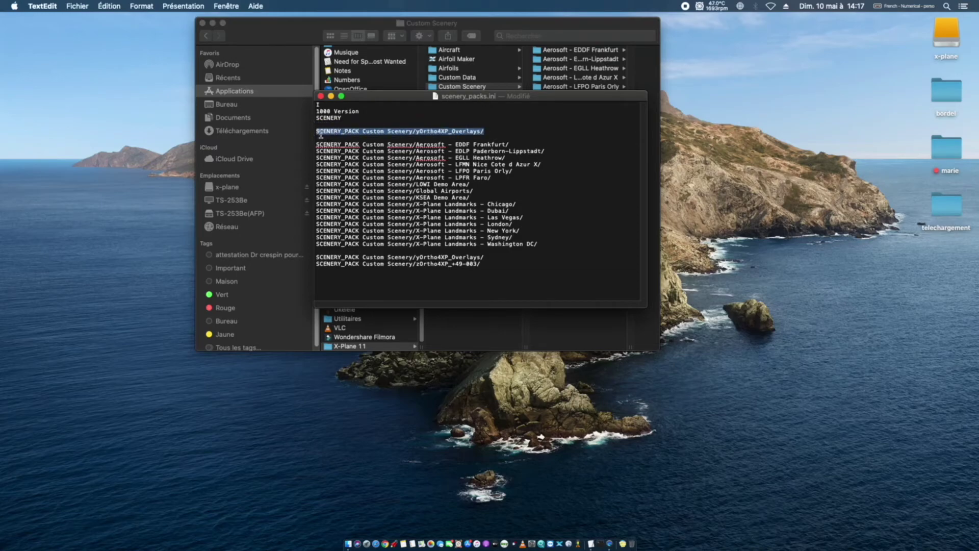
pyautogui.press('BackSpace')
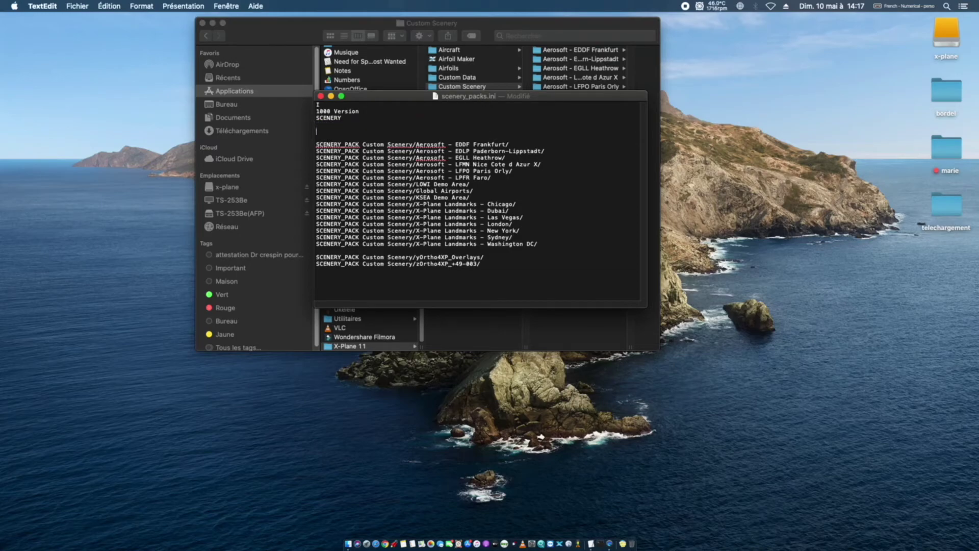
pyautogui.press('Delete')
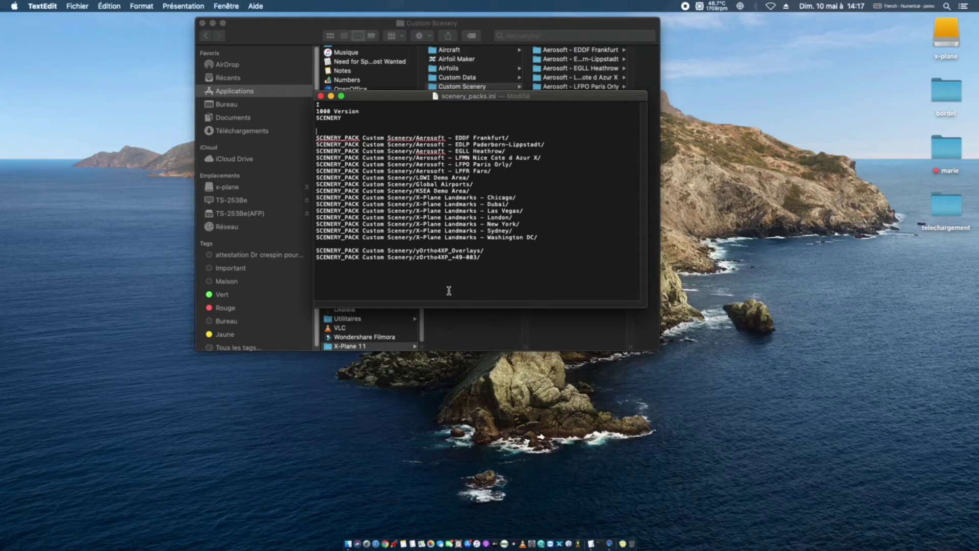
pyautogui.click(317, 251)
pyautogui.press('BackSpace')
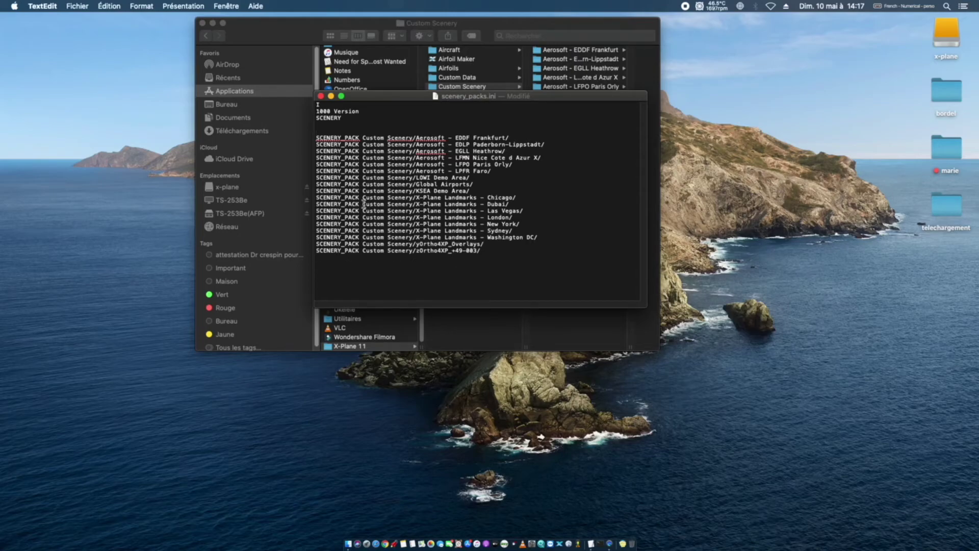
# - Save scenery_packs.ini and close the document
pyautogui.click(74, 6)
pyautogui.click(90, 63)
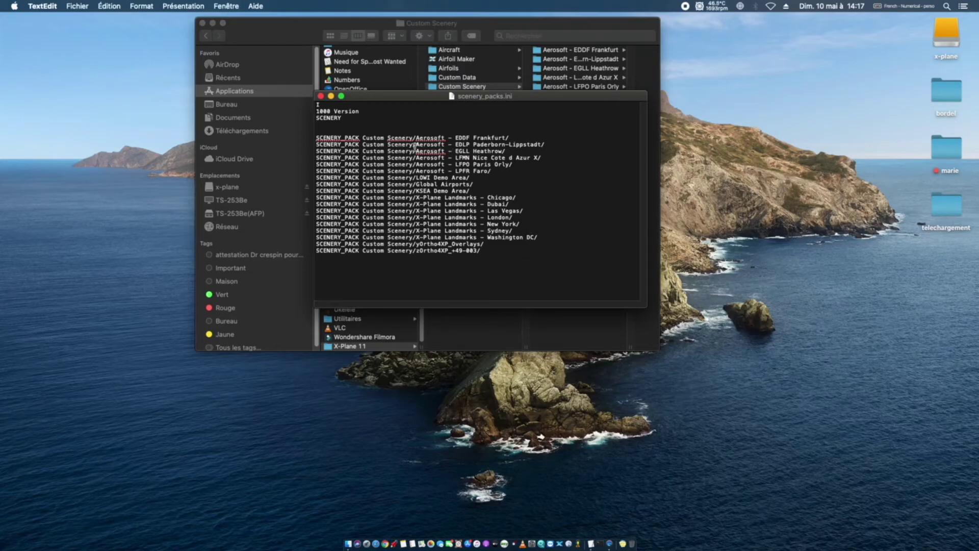
pyautogui.click(320, 96)
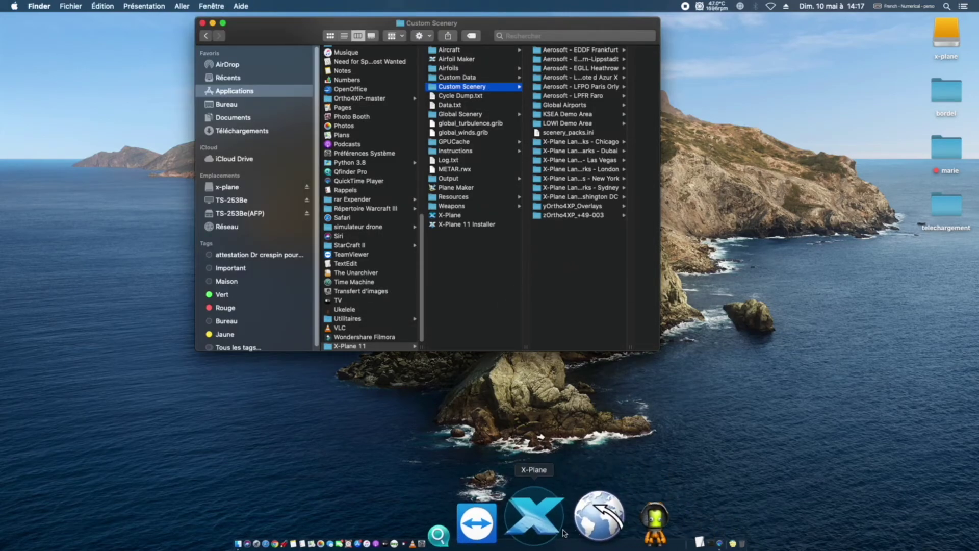
# - Launch X-Plane from the X-Plane 11 folder and open the configuration for a new flight
pyautogui.click(463, 310)
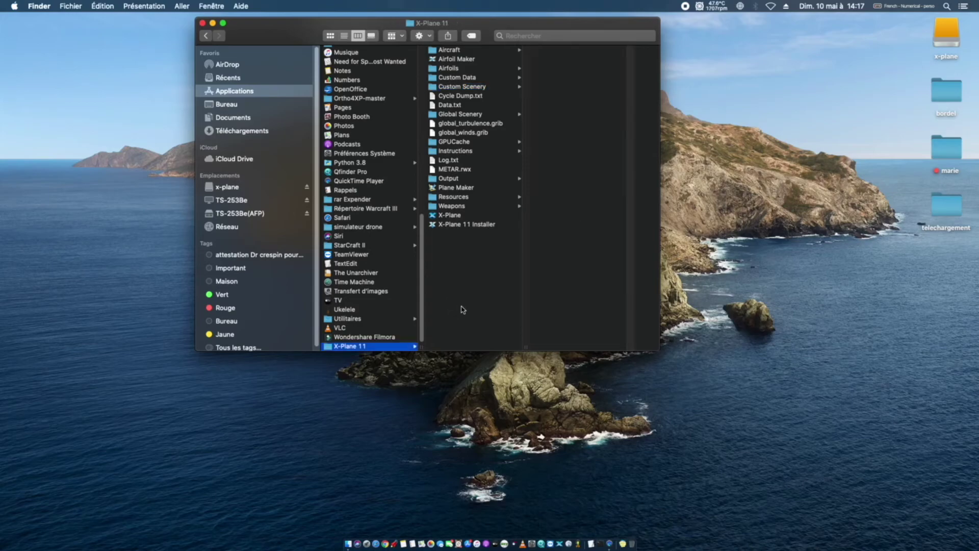
pyautogui.click(446, 216)
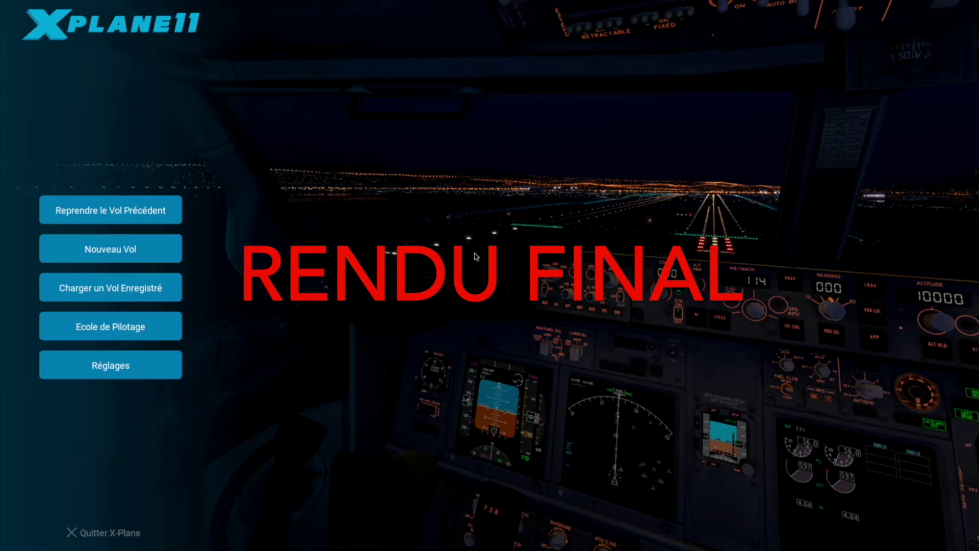
pyautogui.click(142, 259)
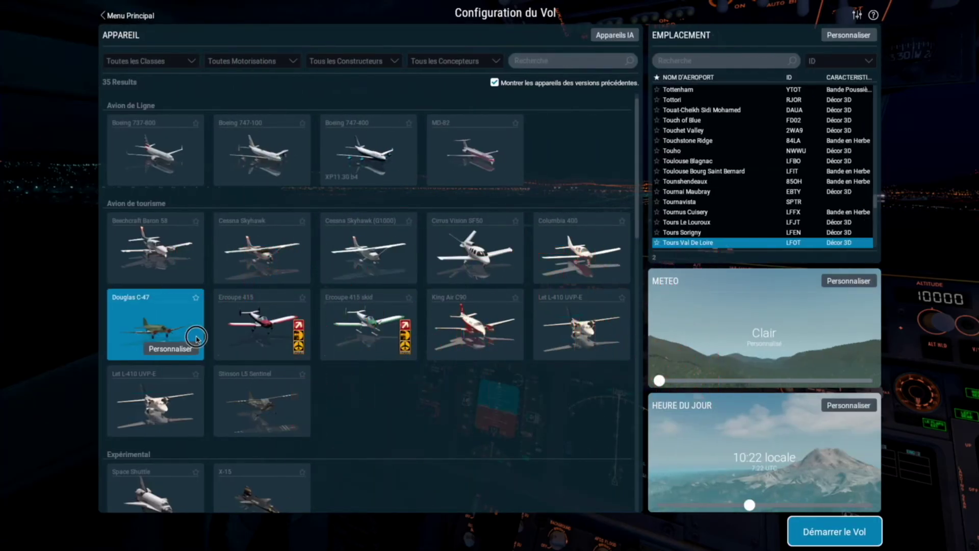
# - Search the airports for "jer" and set the starting location to Stand 31 at Jersey (EGJJ)
pyautogui.click(743, 64)
pyautogui.write('l')
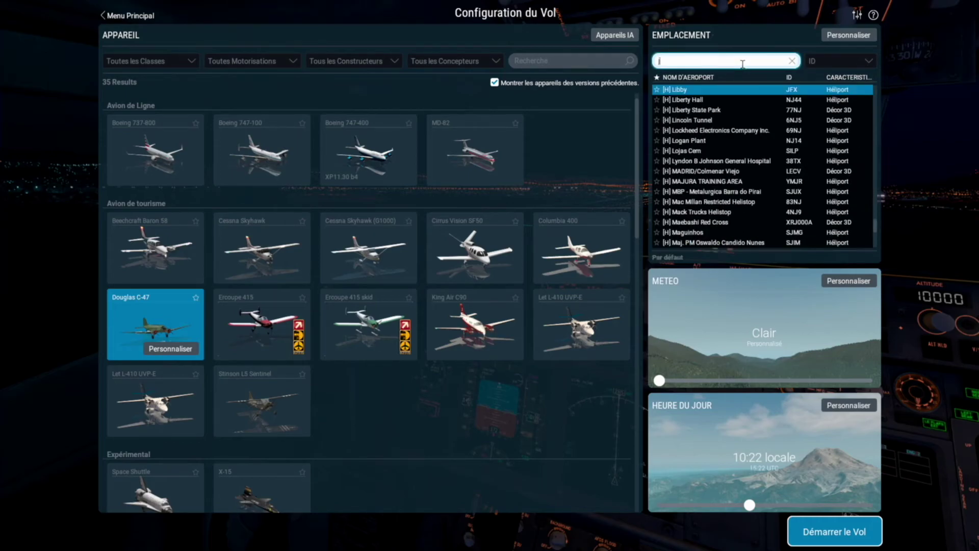
pyautogui.write('er')
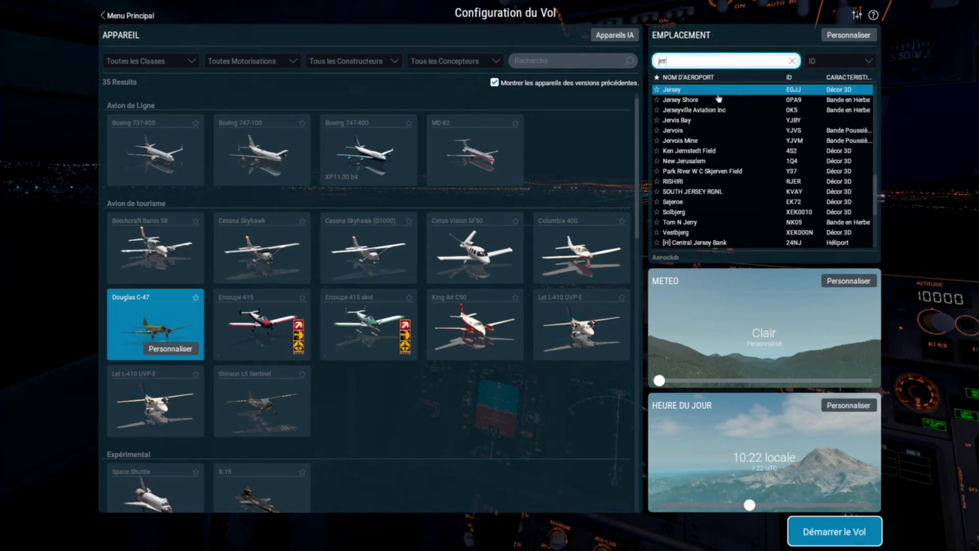
pyautogui.doubleClick(696, 94)
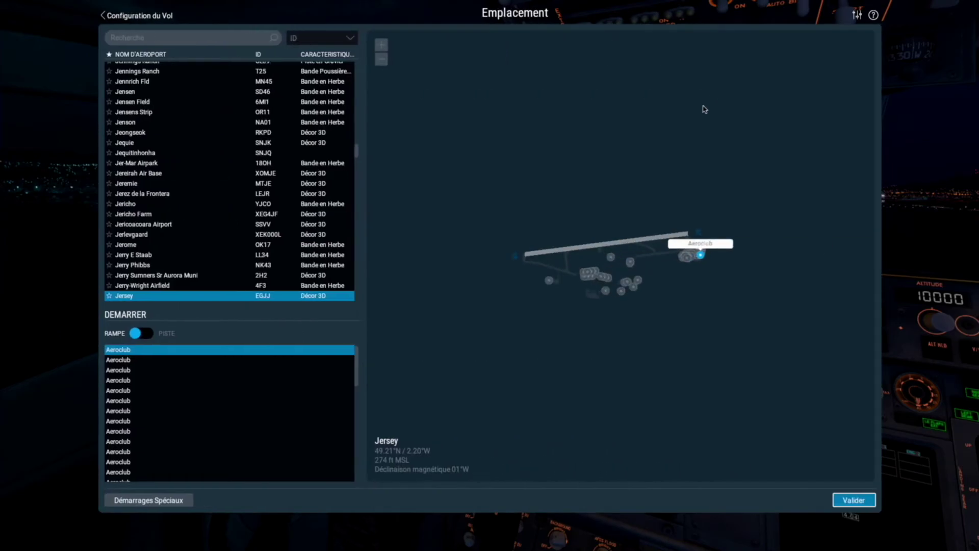
pyautogui.scroll(3, 689, 286)
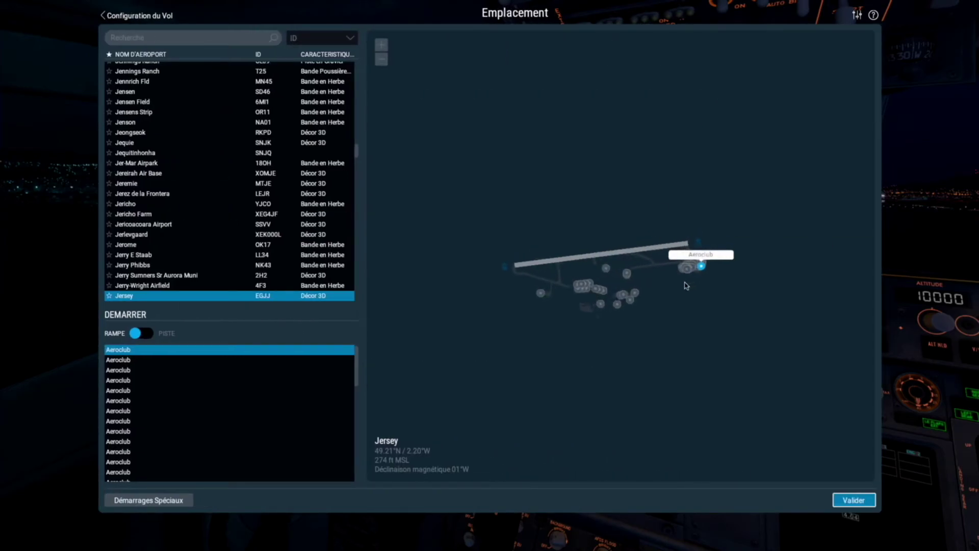
pyautogui.click(587, 266)
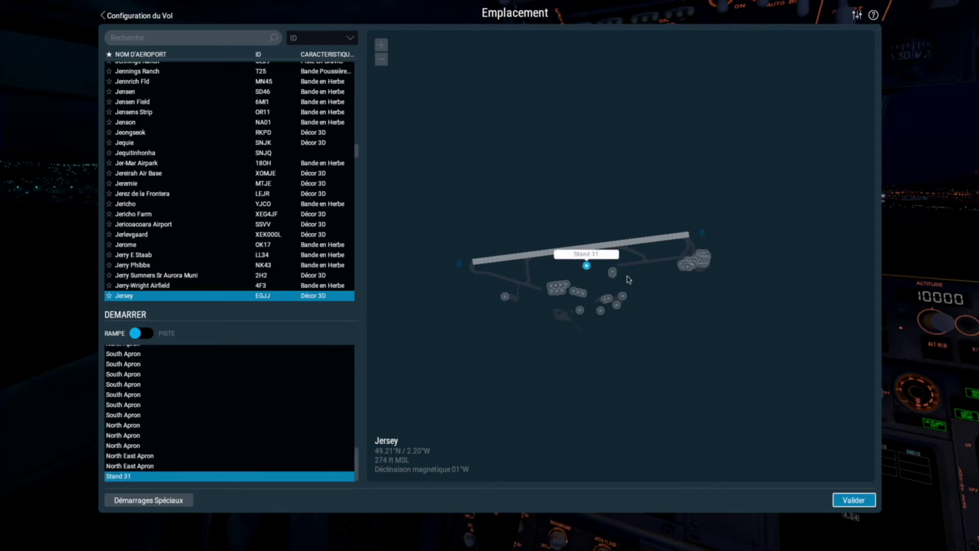
pyautogui.click(854, 500)
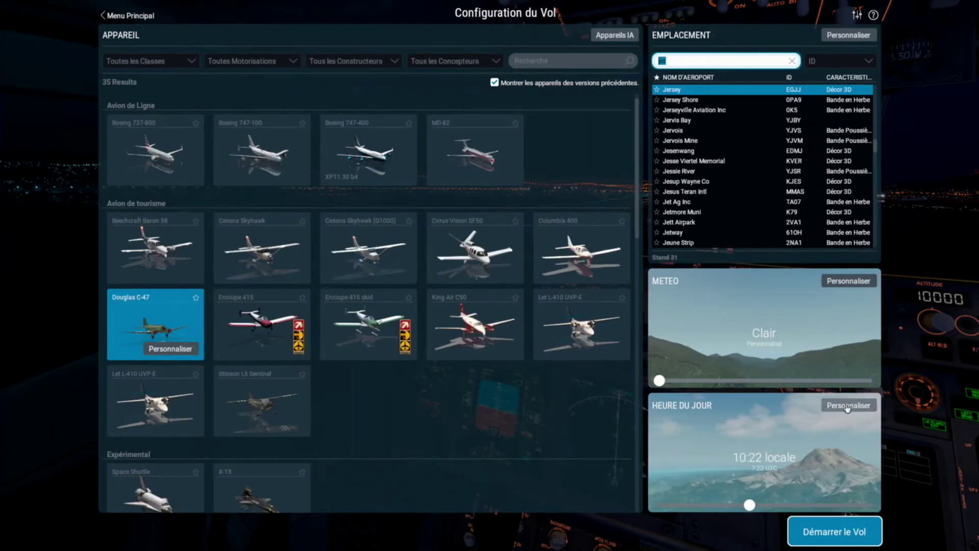
# - Review the weather settings without changing them and start the flight
pyautogui.click(848, 281)
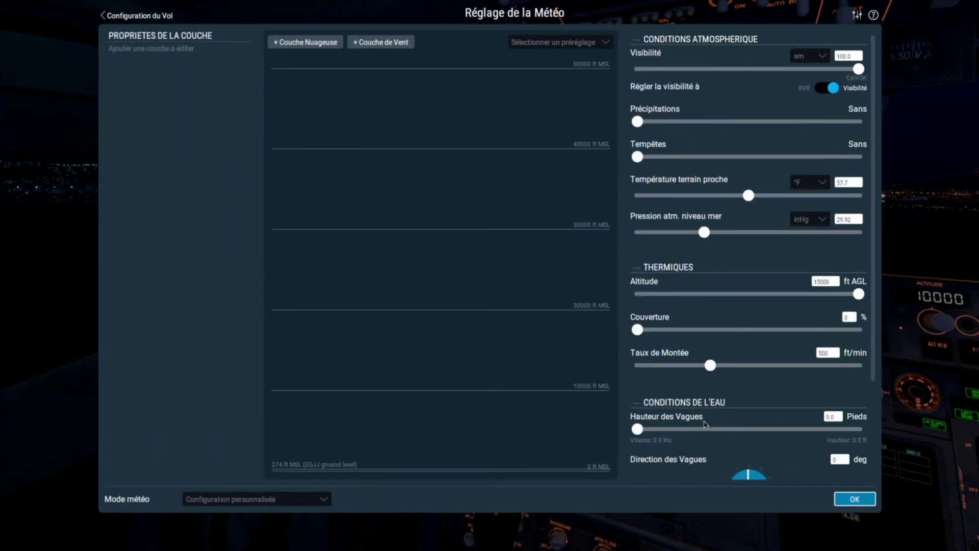
pyautogui.click(855, 499)
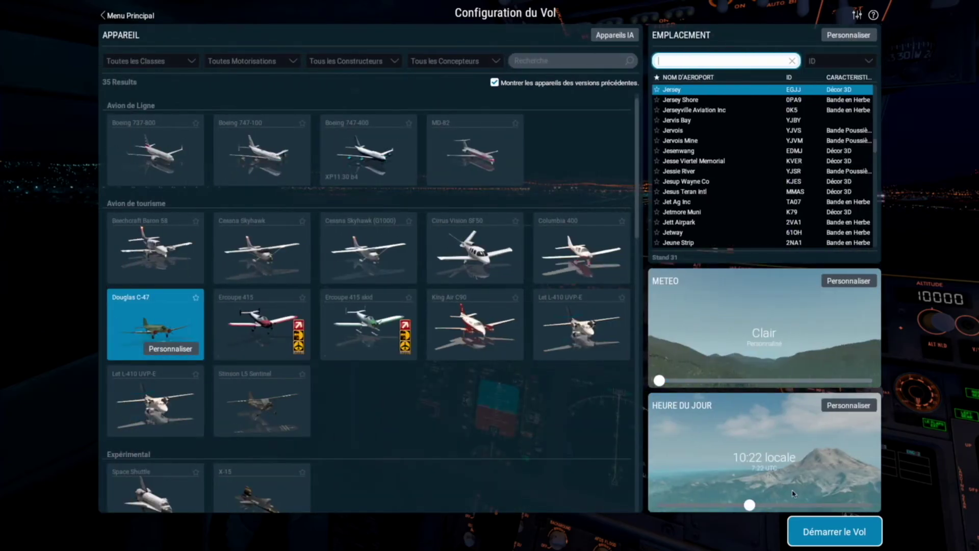
pyautogui.click(830, 532)
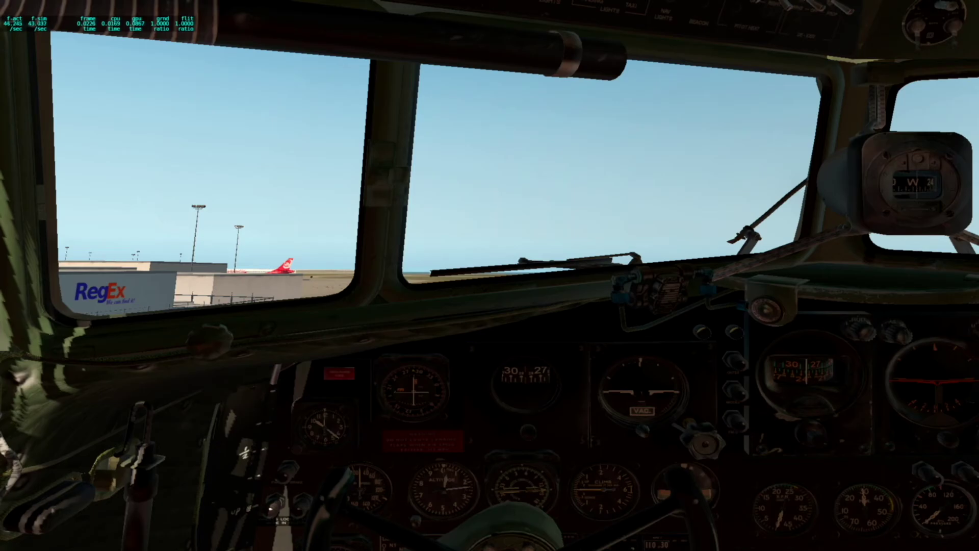
# - Examine the Jersey scenery around the parked Douglas C-47 from an external view, circling the aircraft and viewing from higher and farther away
pyautogui.hotkey('shift', '5')
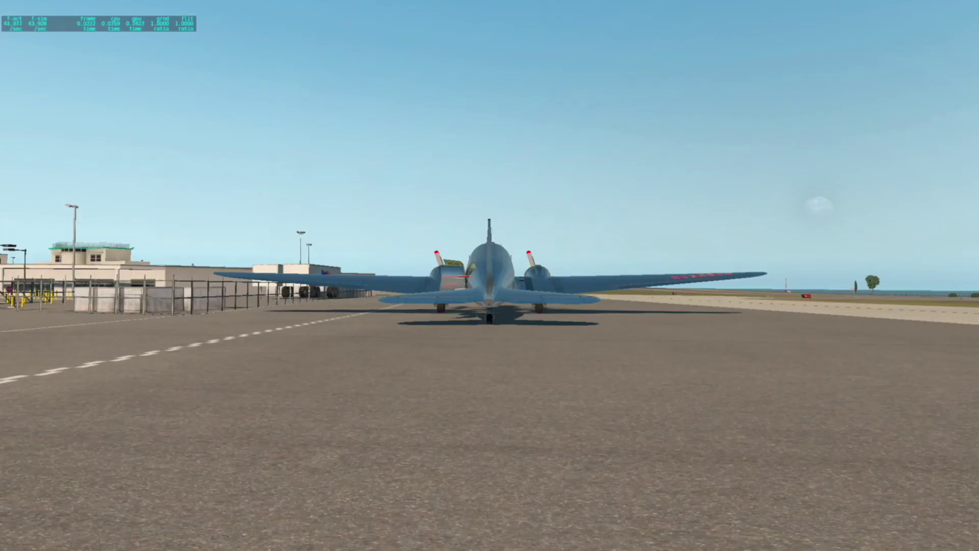
pyautogui.press('Up')
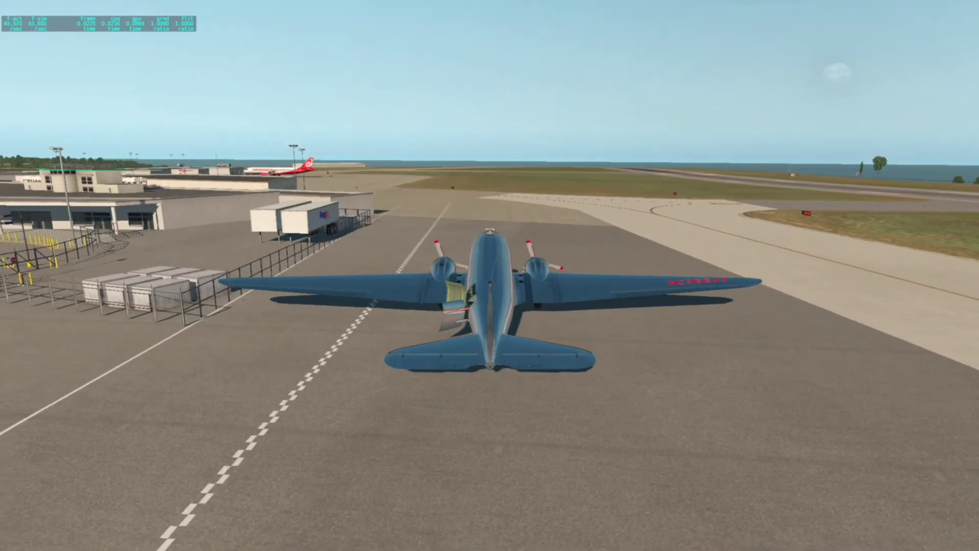
pyautogui.press('Right')
pyautogui.press('Right')
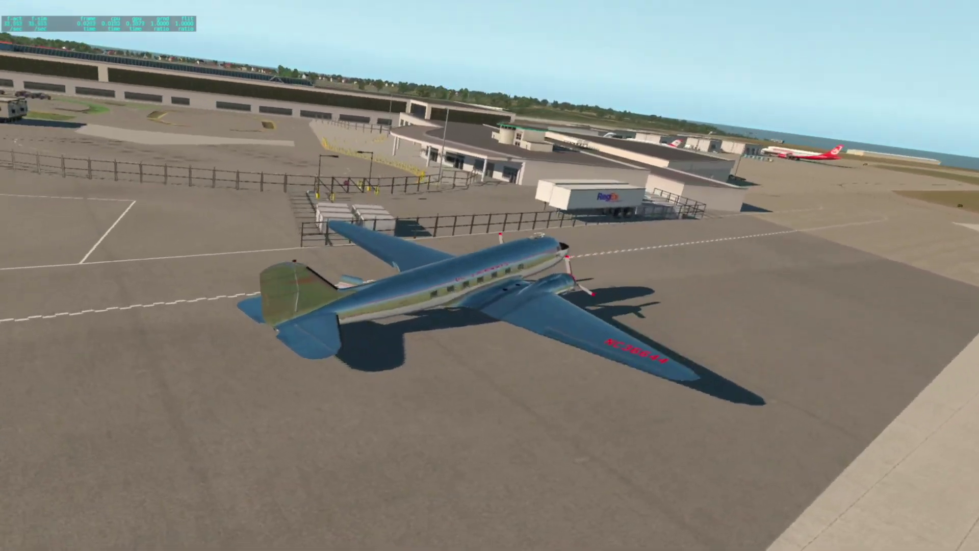
pyautogui.press('Right')
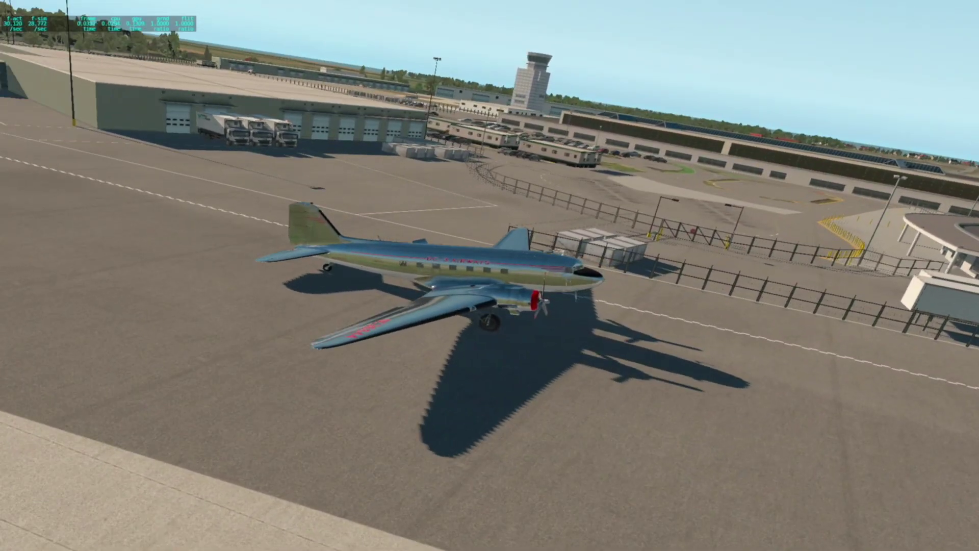
pyautogui.press('Right')
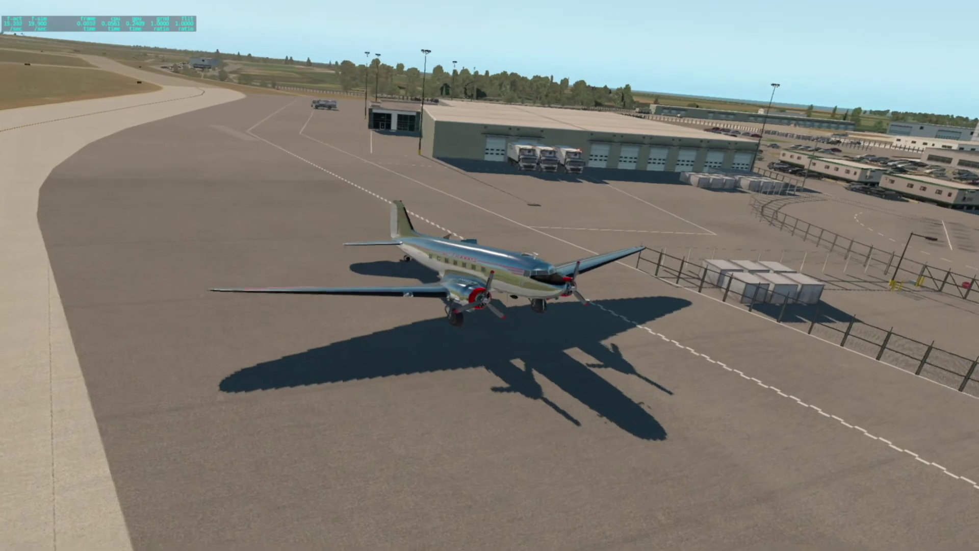
pyautogui.press('Right')
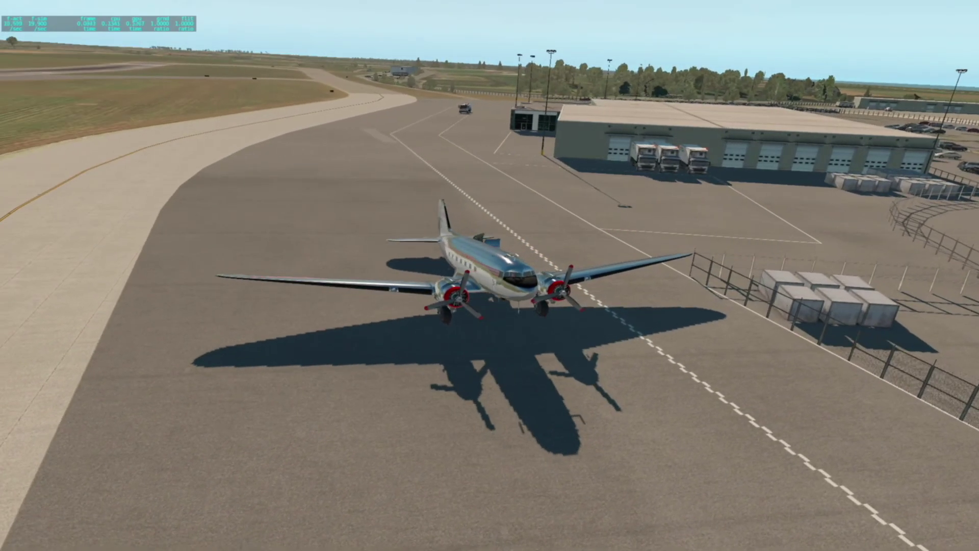
pyautogui.press('Right')
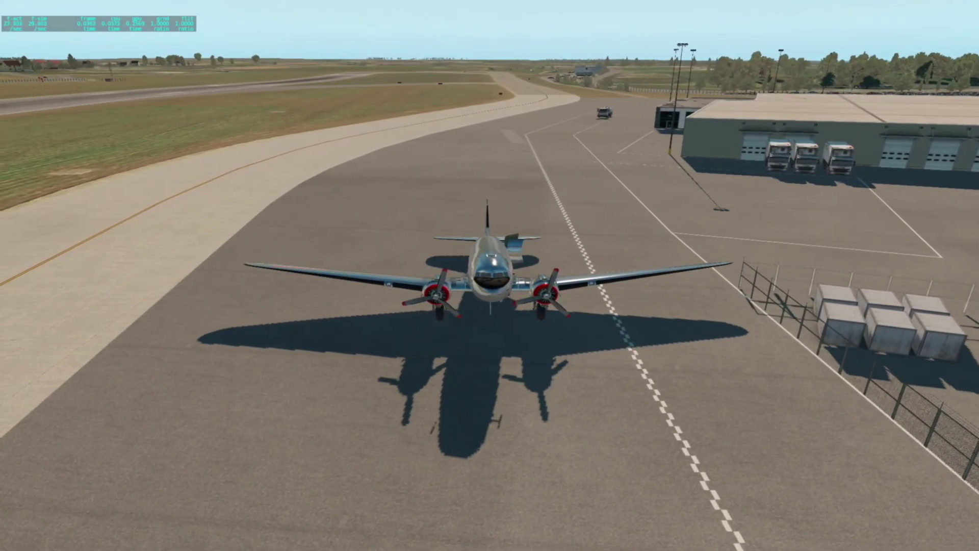
pyautogui.press('Right')
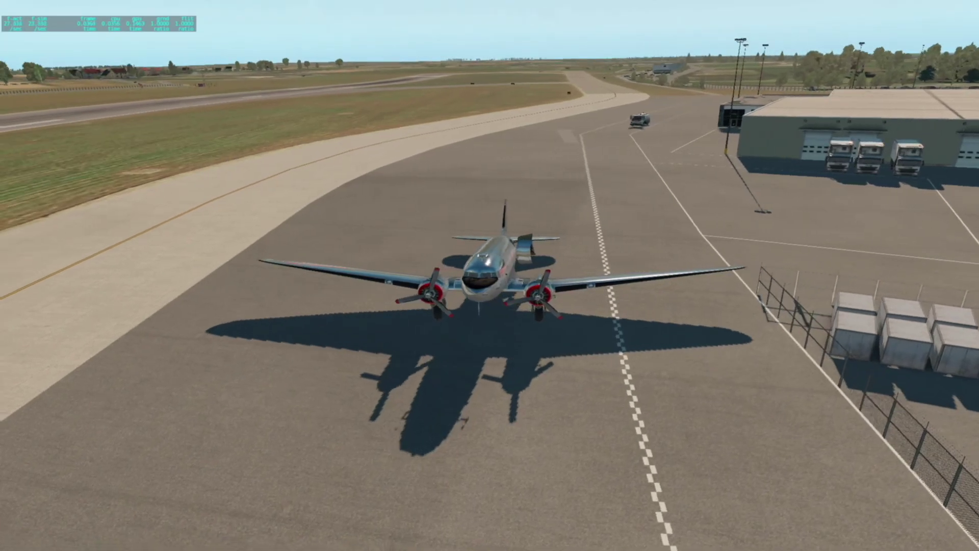
pyautogui.press('Right')
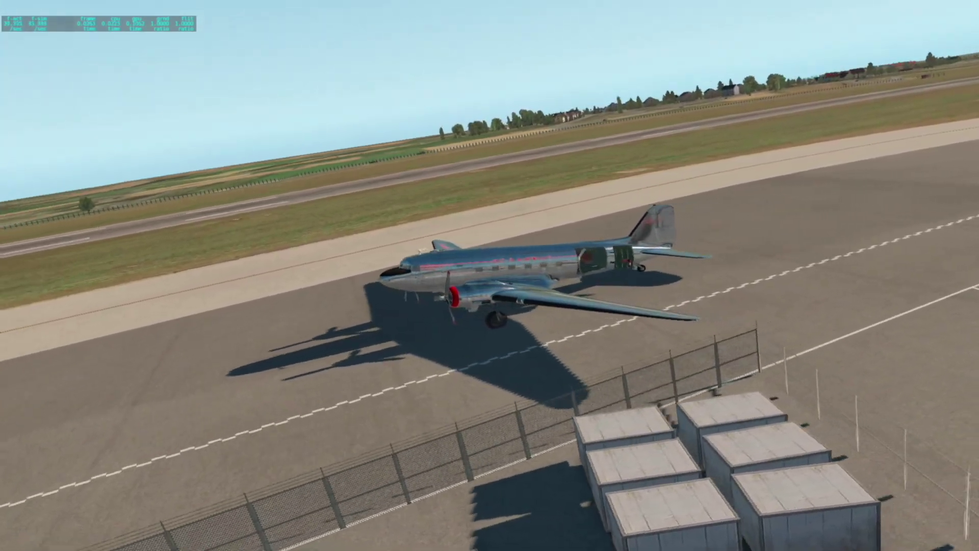
pyautogui.press('Right')
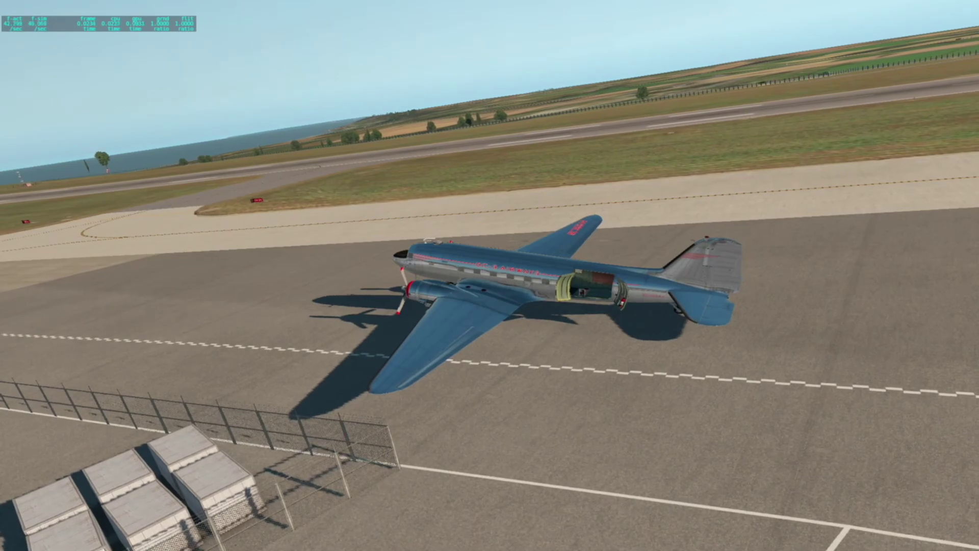
pyautogui.press('-')
pyautogui.press('Up')
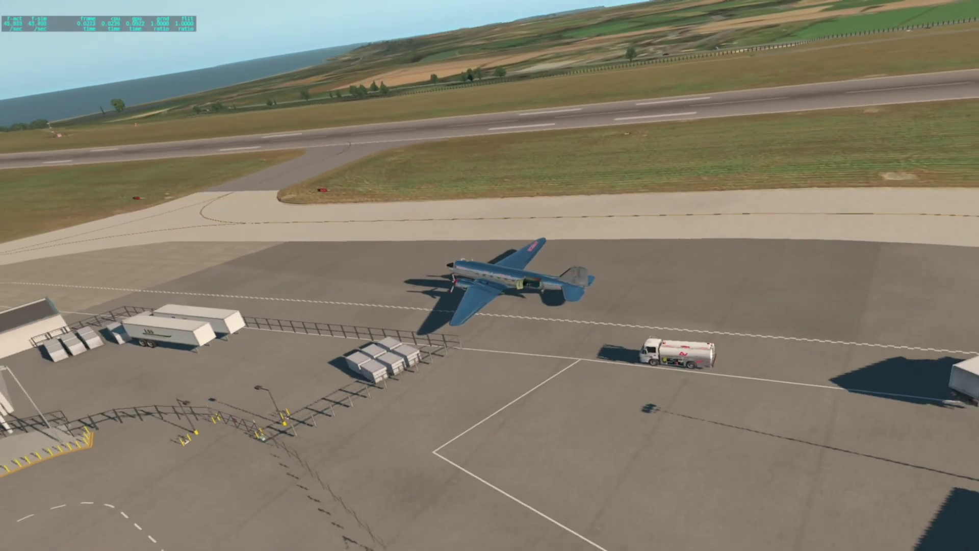
# - Examine the Jersey airport scenery and surrounding coastline from progressively farther and higher external views
pyautogui.press('-')
pyautogui.press('Left')
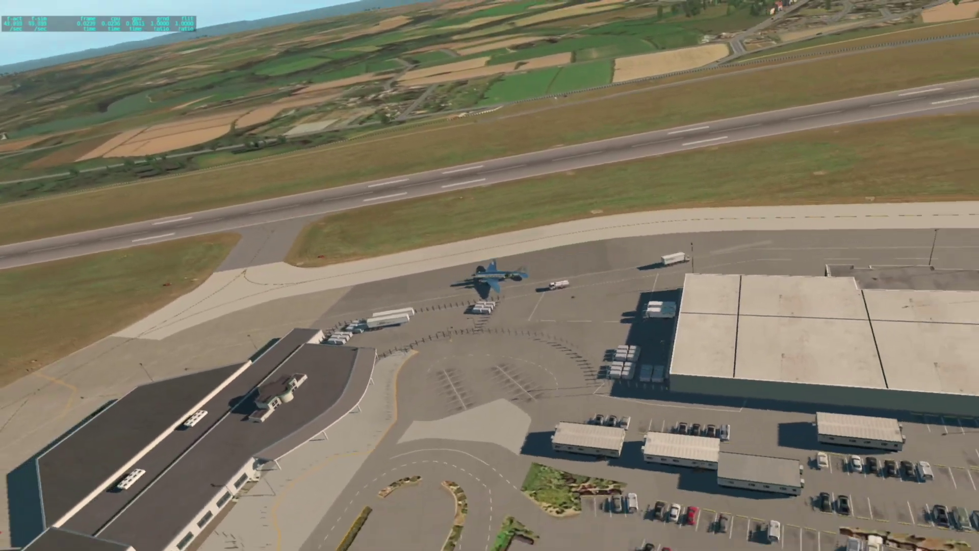
pyautogui.press('-')
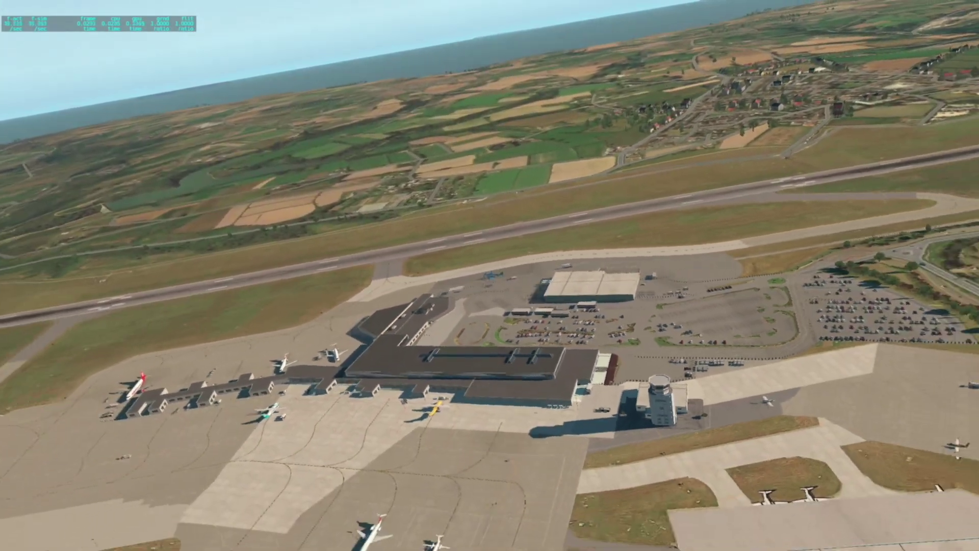
pyautogui.press('-')
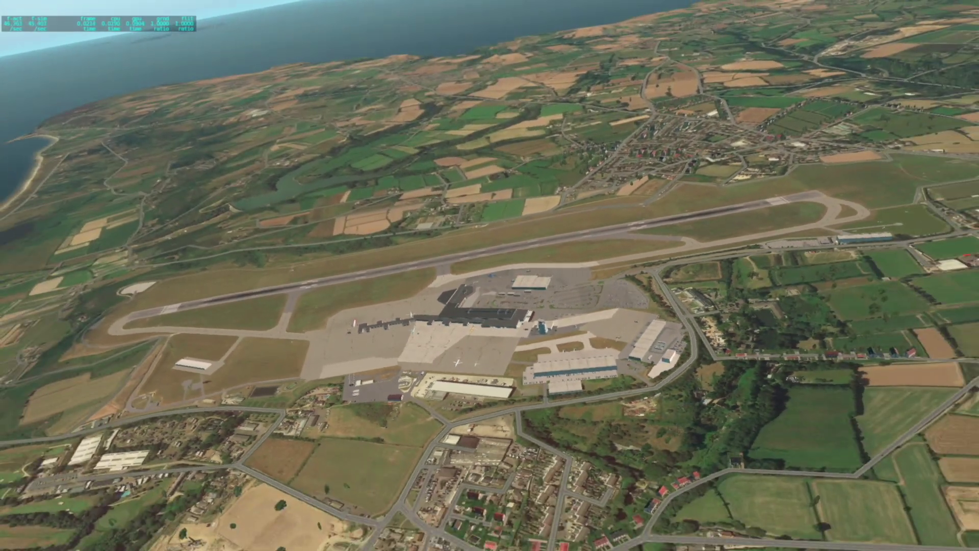
pyautogui.press('-')
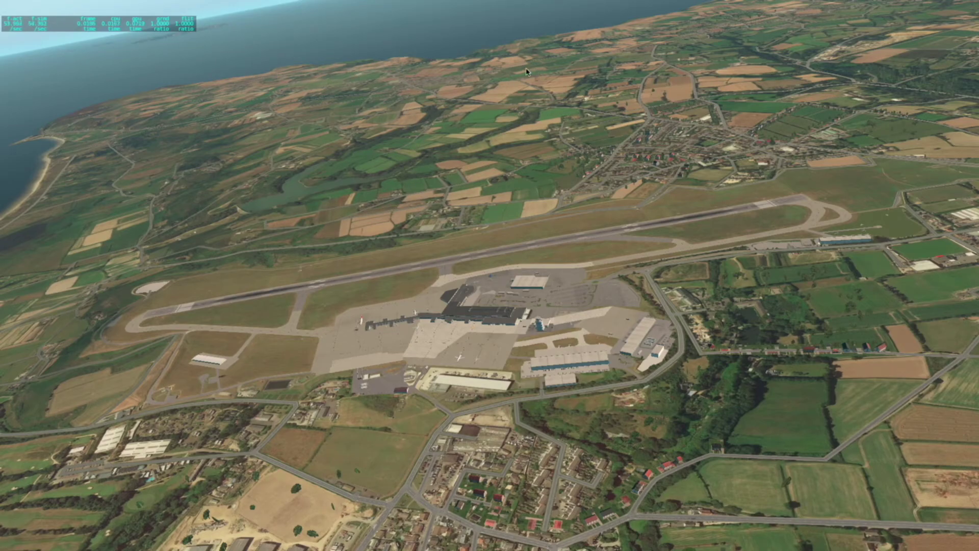
pyautogui.scroll(-10, 525, 69)
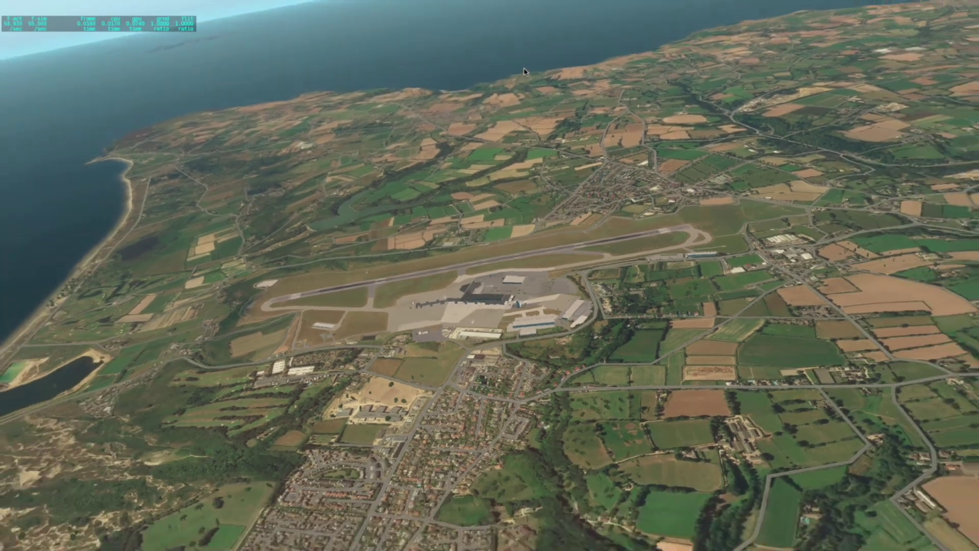
pyautogui.press('Down')
pyautogui.press('Up')
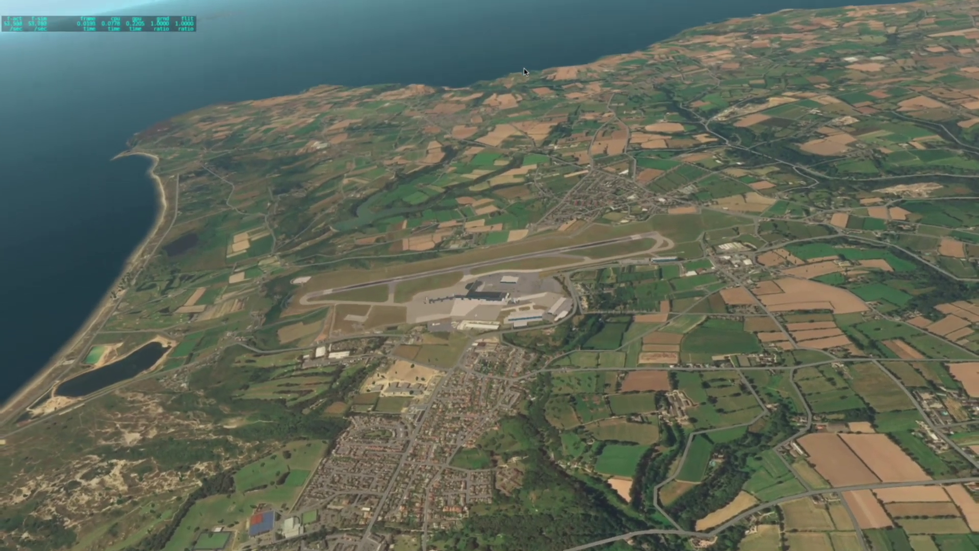
# - Circle the external view around Jersey airport to inspect the orthophoto scenery from all sides, ending with an overview of the whole island
pyautogui.press('Right')
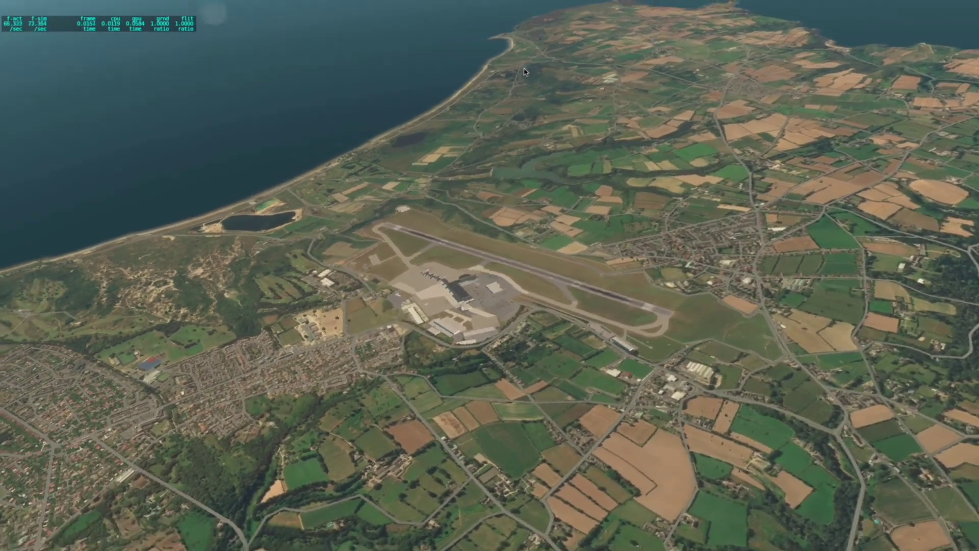
pyautogui.press('Right')
pyautogui.press('Down')
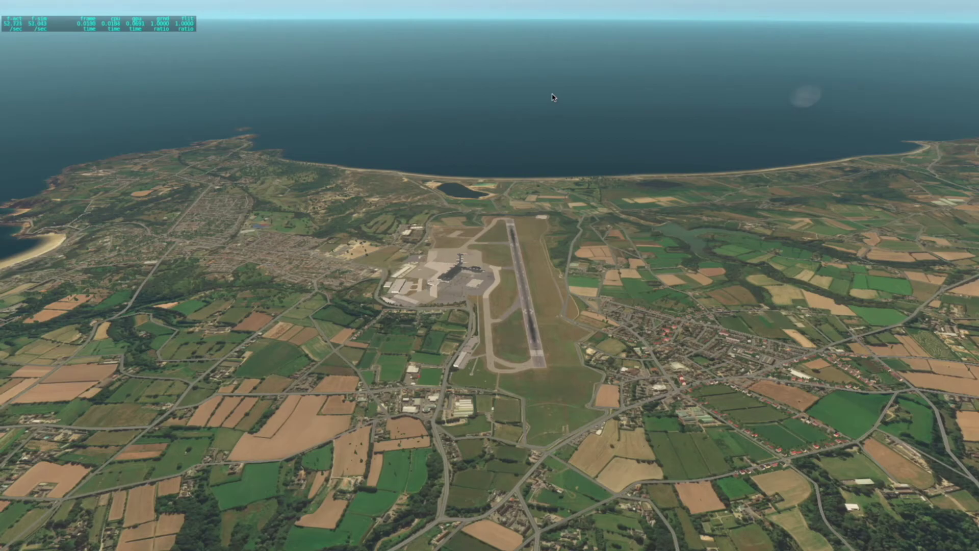
pyautogui.press('Right')
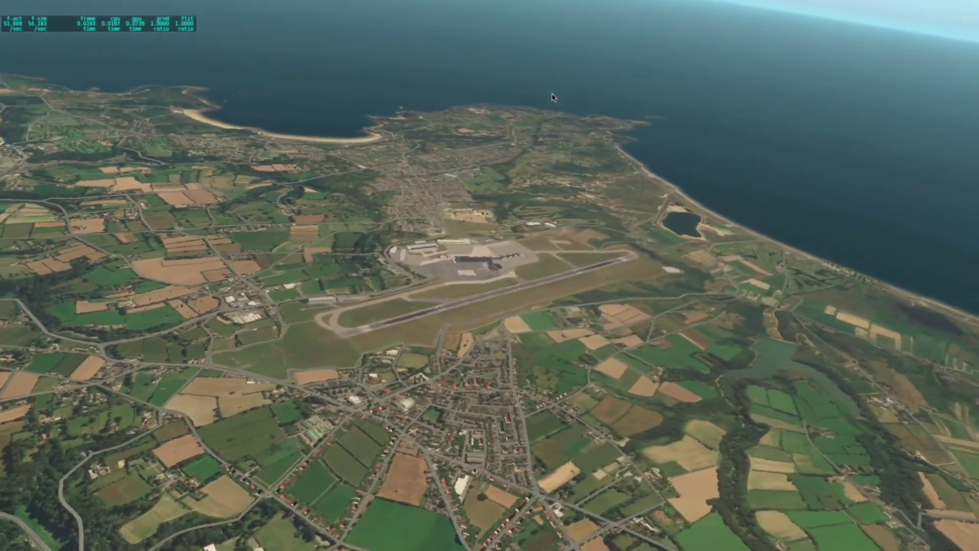
pyautogui.press('Right')
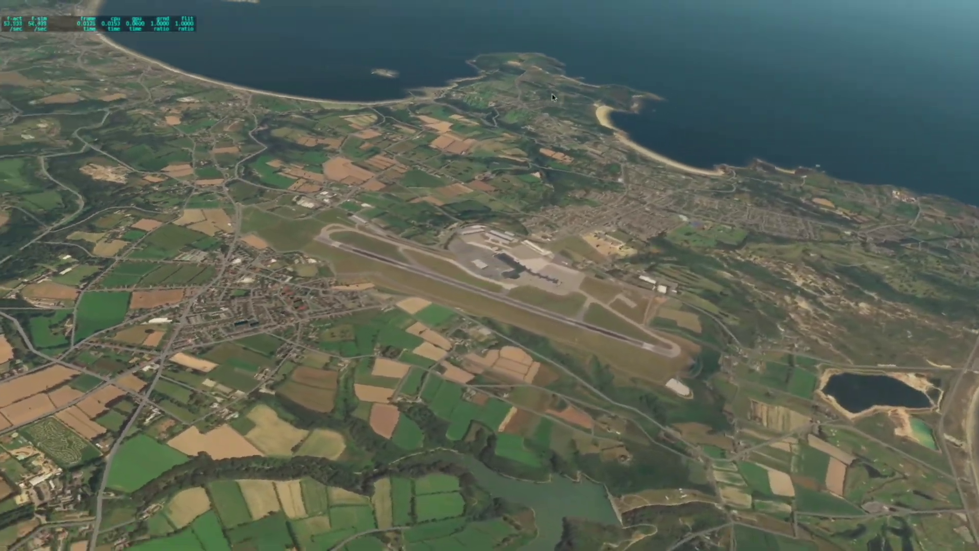
pyautogui.press('Right')
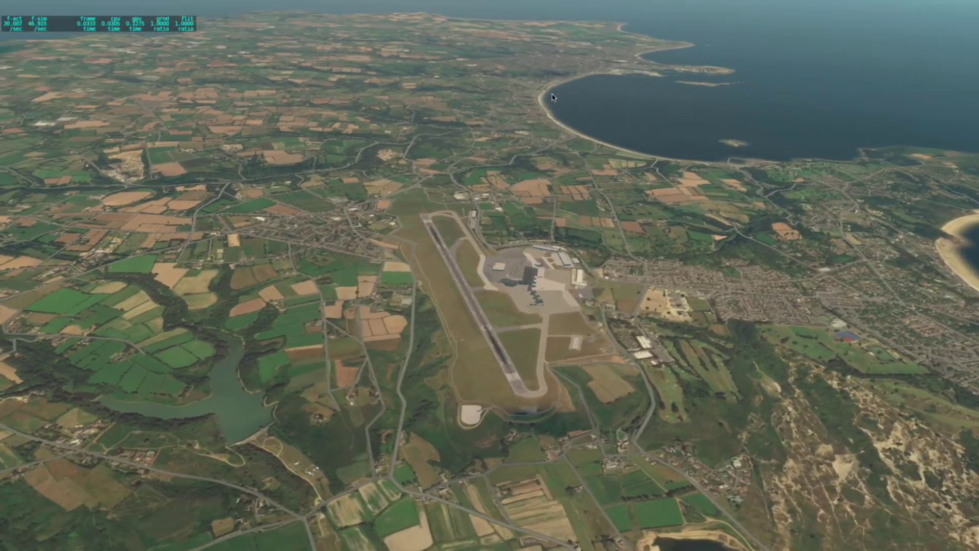
pyautogui.press('Right')
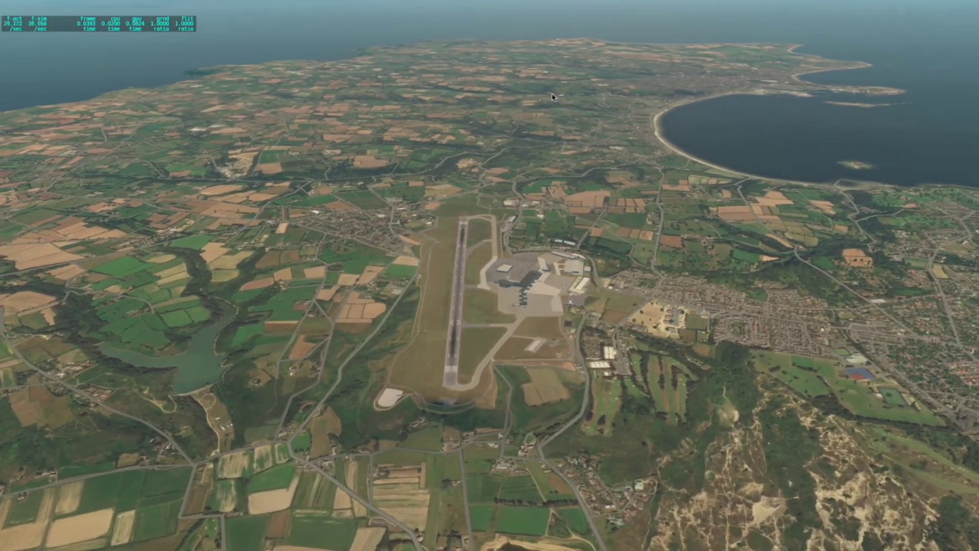
pyautogui.press('-')
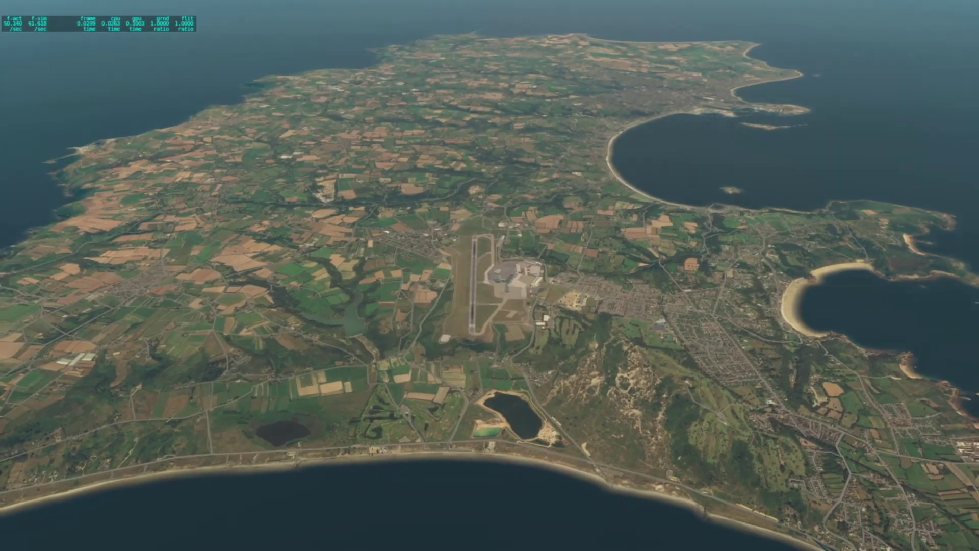
pyautogui.press('Up')
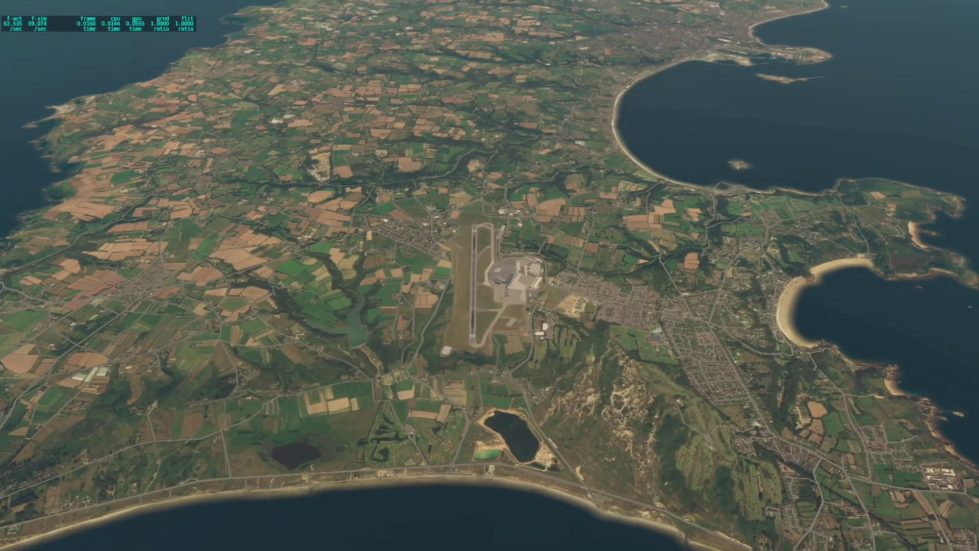
pyautogui.press('Down')
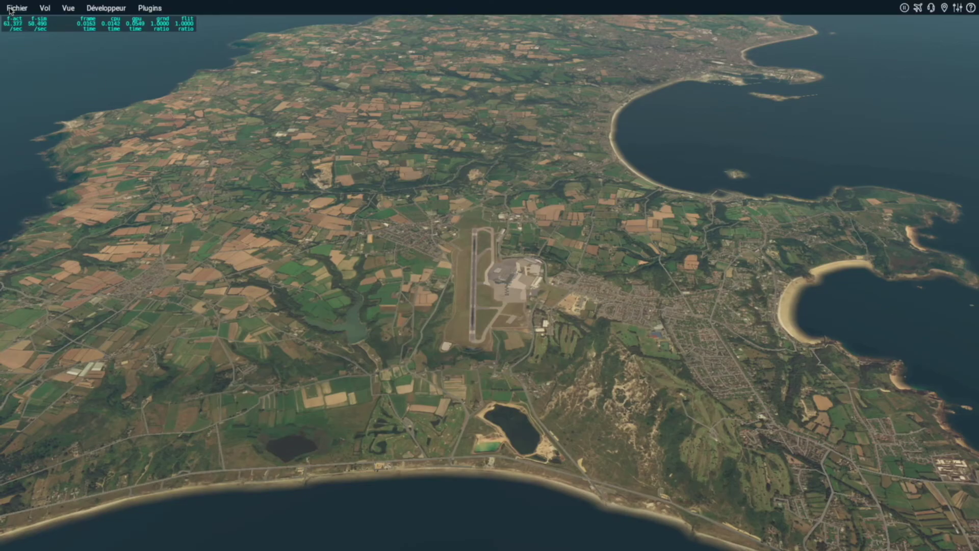
# - Quit X-Plane and open the Custom Scenery folder of X-Plane 11 in Finder
pyautogui.click(9, 9)
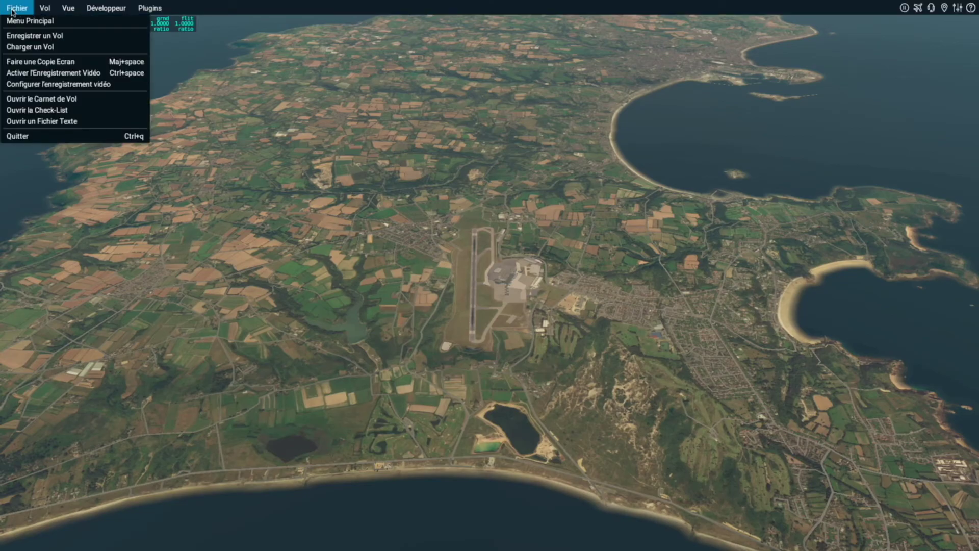
pyautogui.click(49, 137)
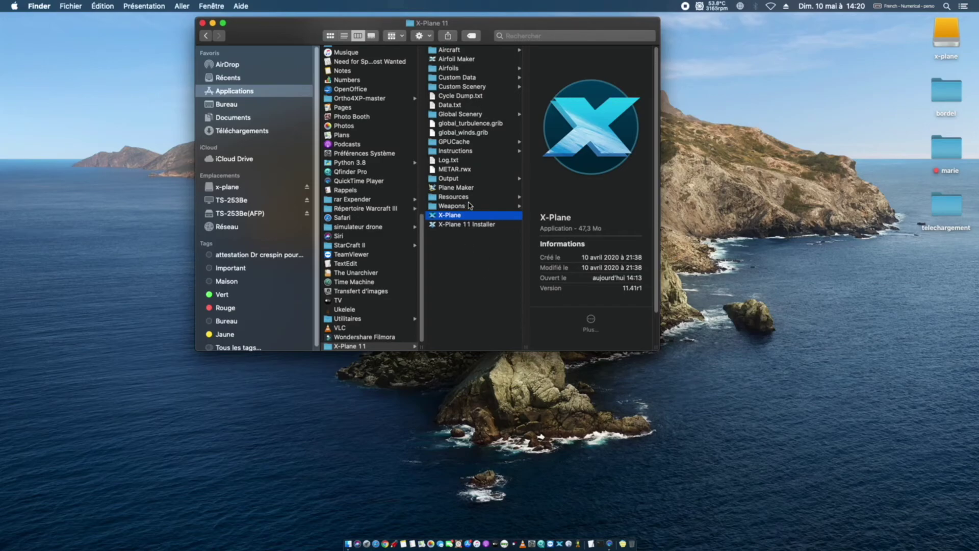
pyautogui.click(454, 87)
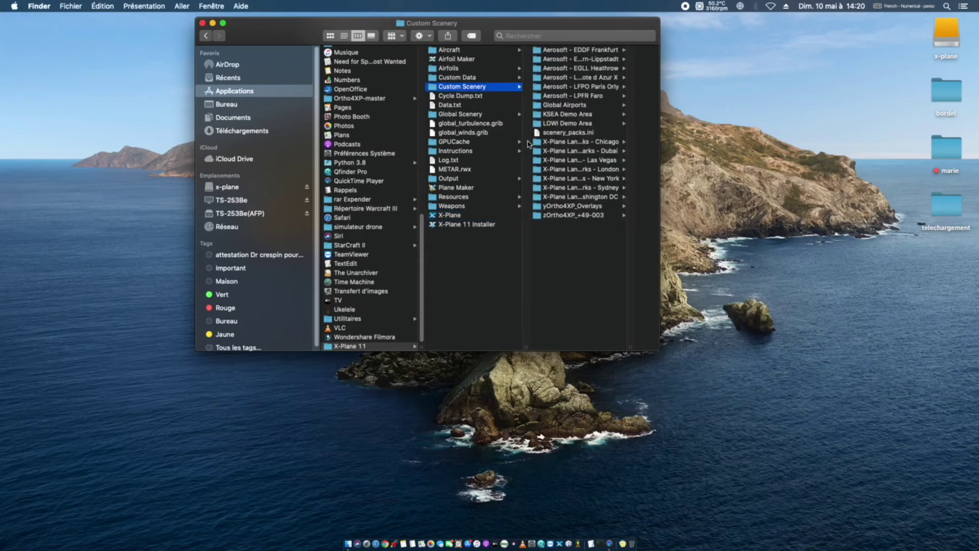
# - Check the disk size of the zOrtho4XP_+49-003 folder and the yOrtho4XP_Overlays folder in their information windows
pyautogui.rightClick(564, 215)
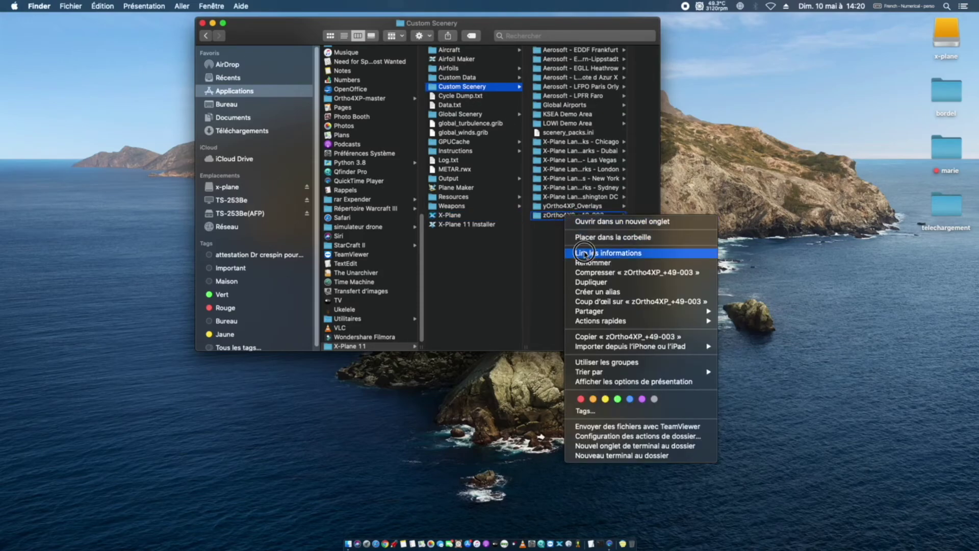
pyautogui.click(581, 253)
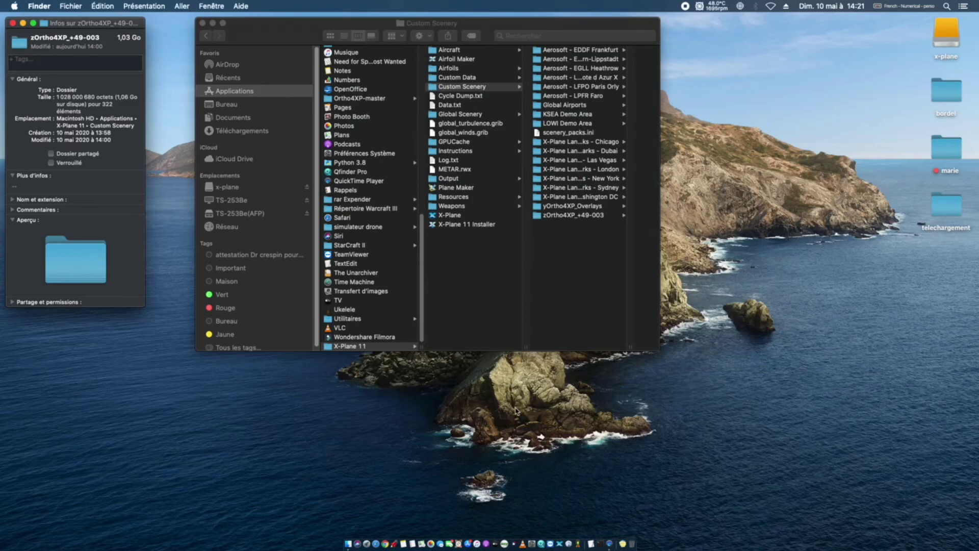
pyautogui.click(12, 23)
pyautogui.rightClick(576, 207)
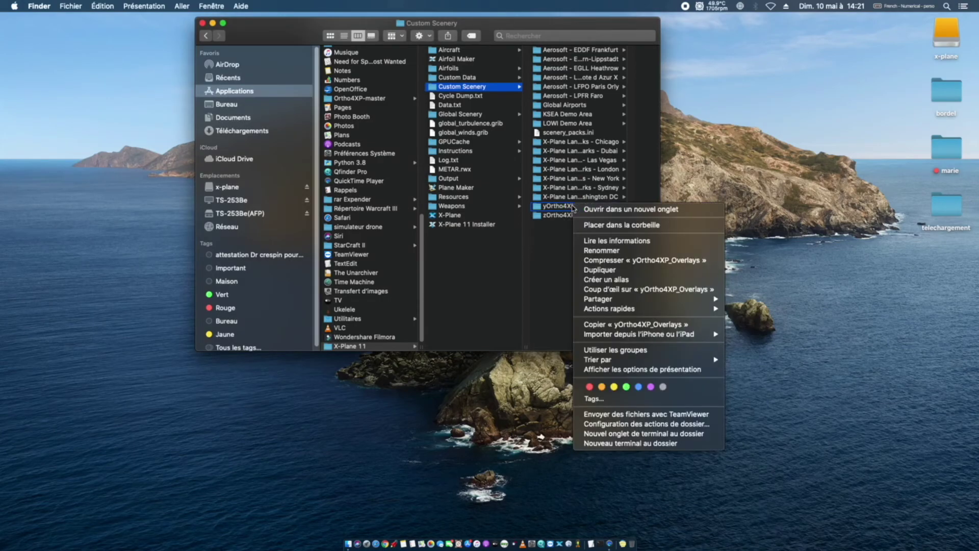
pyautogui.click(616, 241)
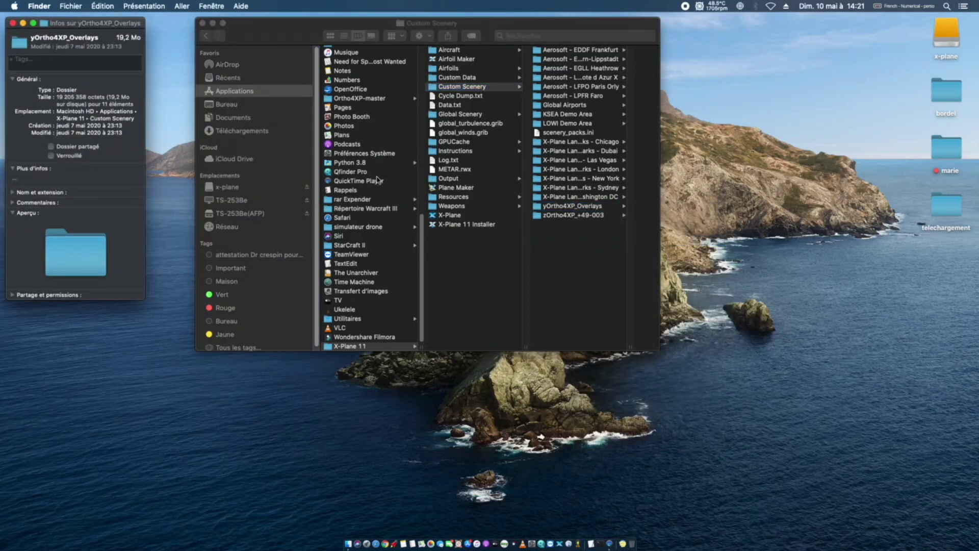
pyautogui.click(12, 23)
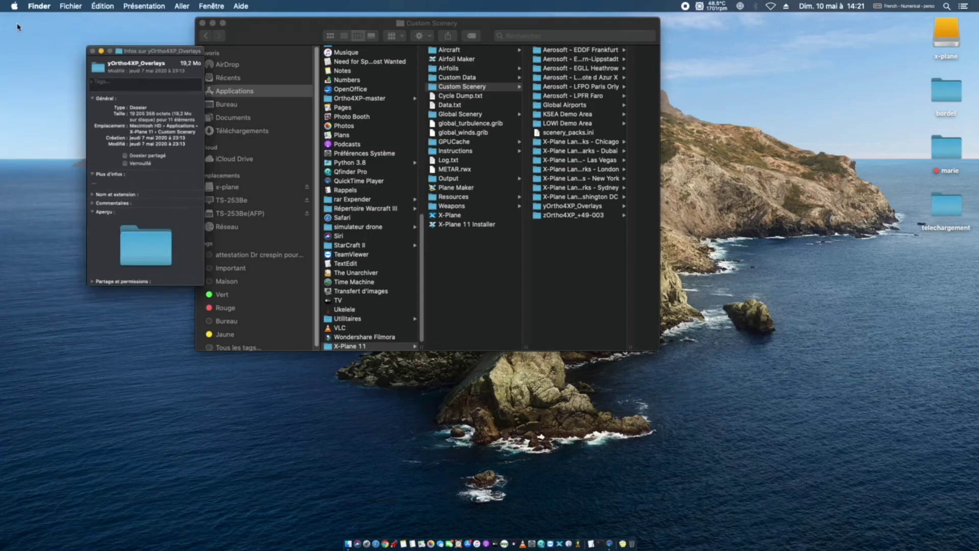
# - Open the Masks folder inside Ortho4XP-master and check its size in the information window
pyautogui.click(353, 100)
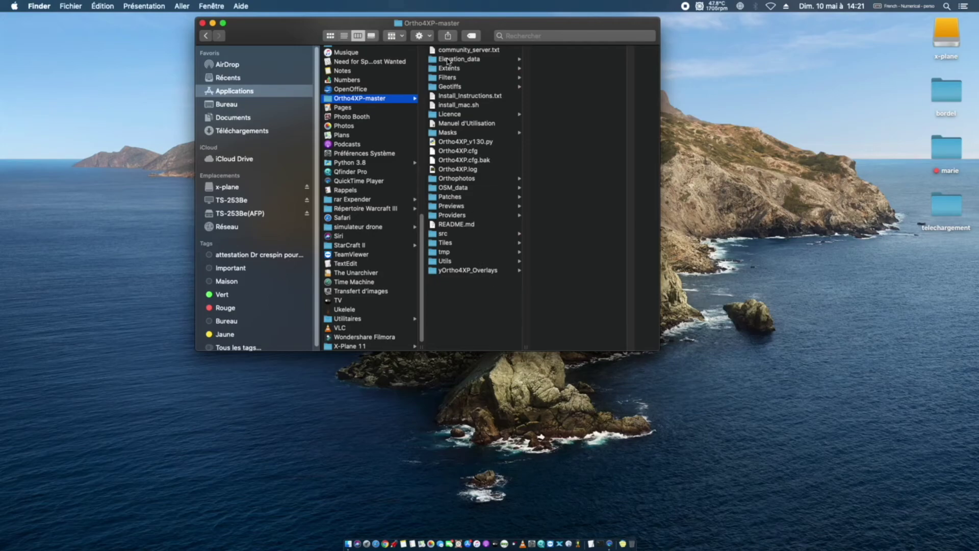
pyautogui.click(448, 134)
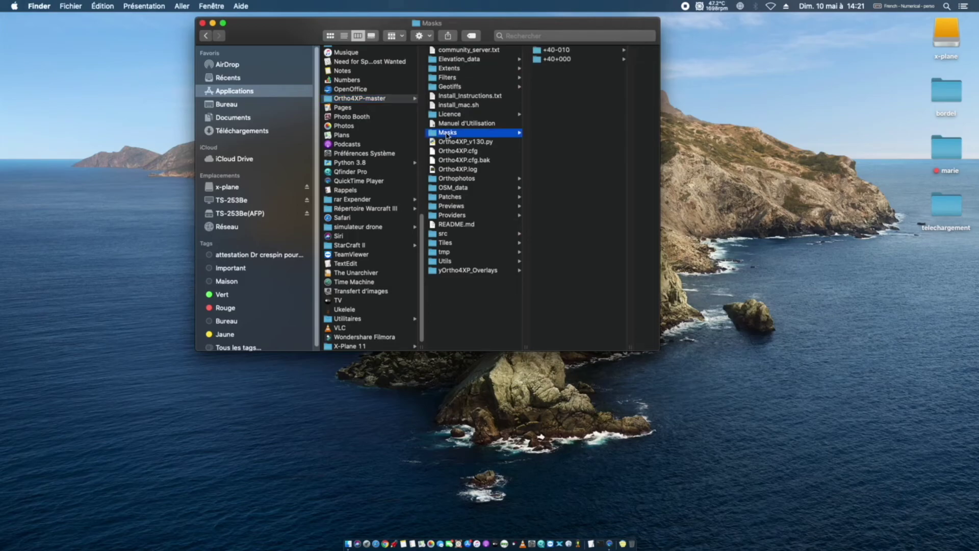
pyautogui.rightClick(447, 134)
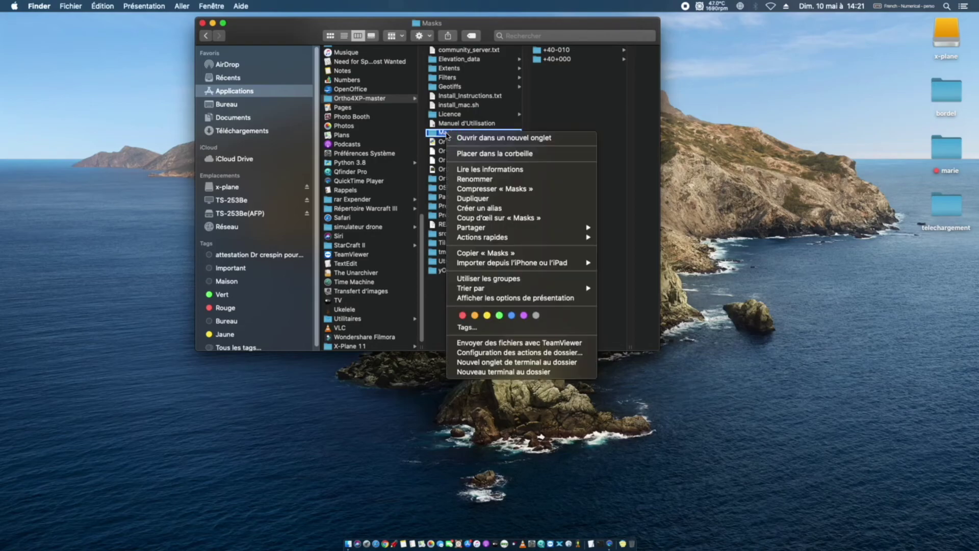
pyautogui.click(475, 173)
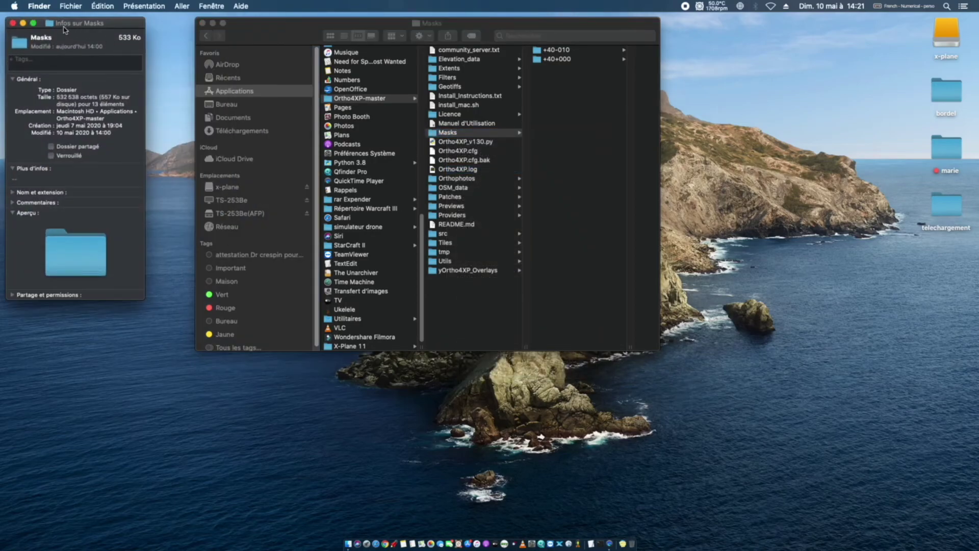
pyautogui.click(13, 23)
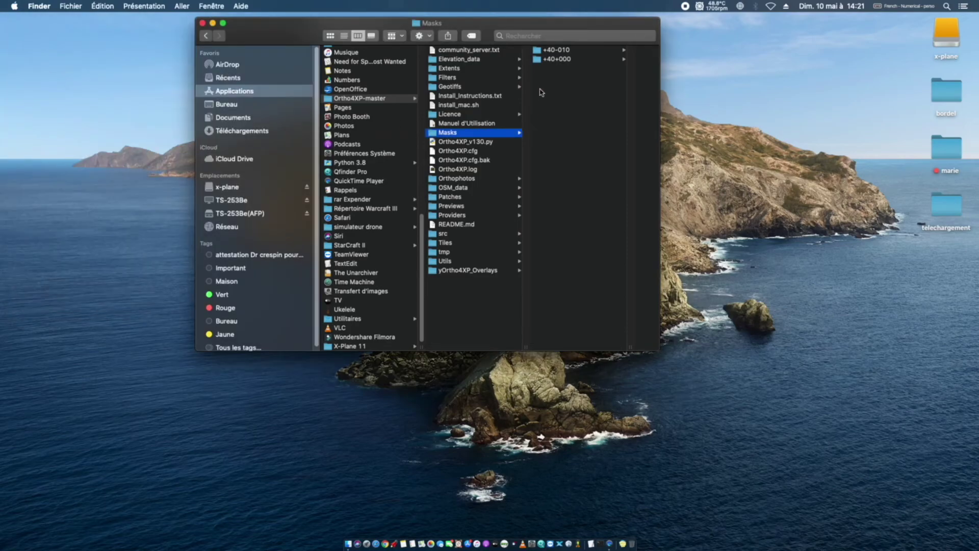
# - Browse the +49-003 masks inside +40-010 and preview the images 5584_8064.png and 5600_8080.png
pyautogui.click(561, 58)
pyautogui.click(502, 51)
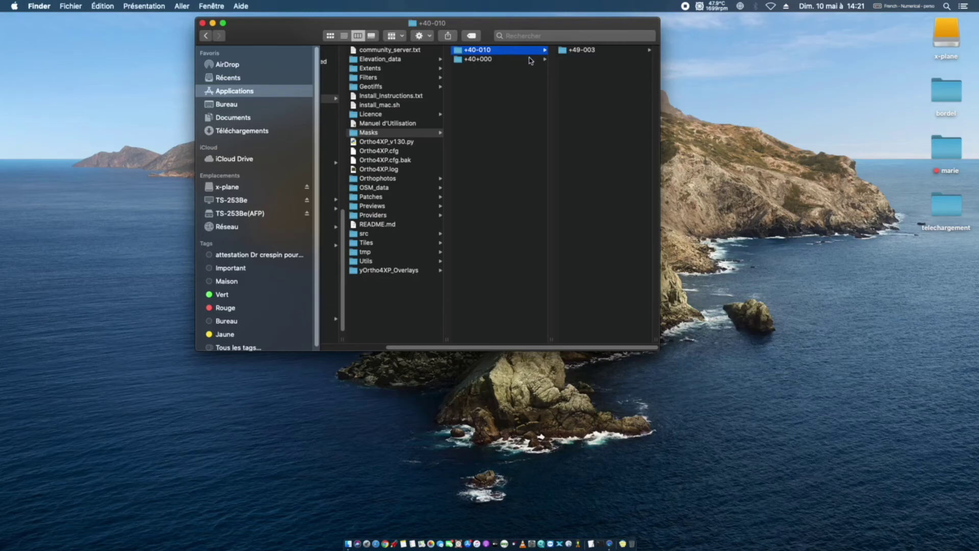
pyautogui.click(589, 53)
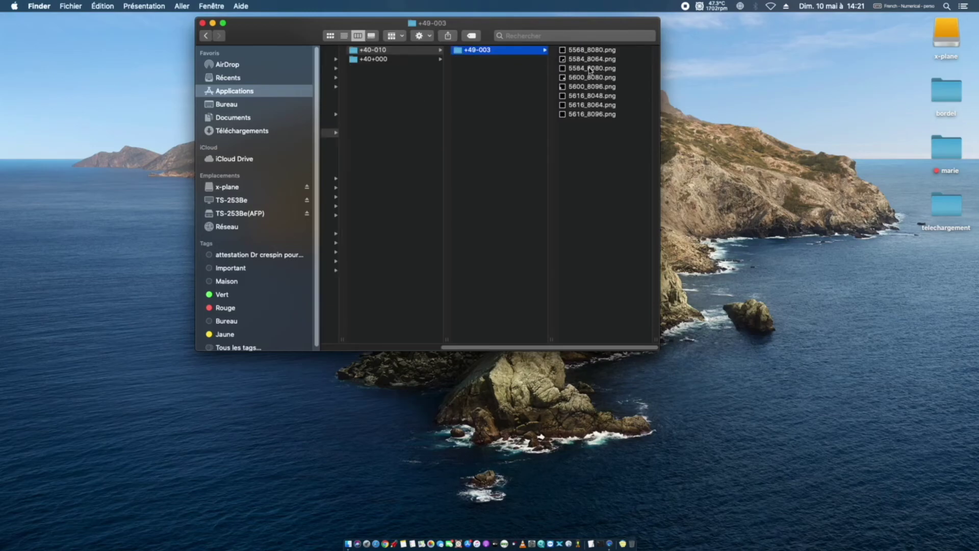
pyautogui.click(586, 61)
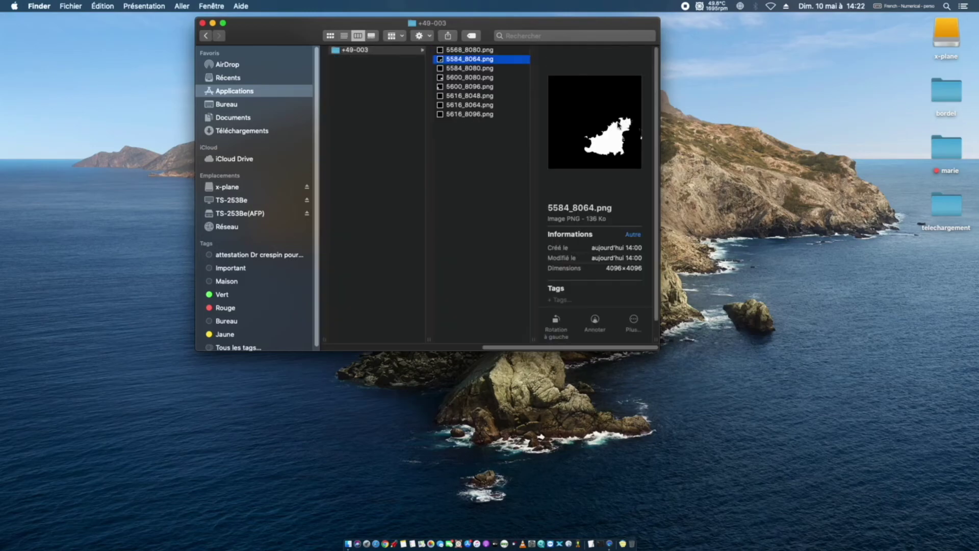
pyautogui.click(466, 84)
pyautogui.click(468, 79)
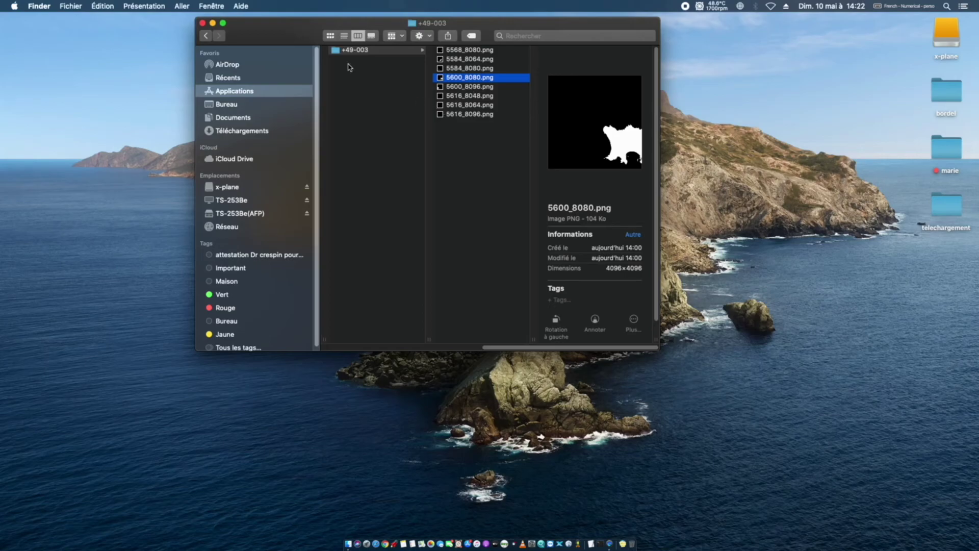
# - Move the +40-010 and +40+000 folders from Masks to the trash
pyautogui.click(208, 38)
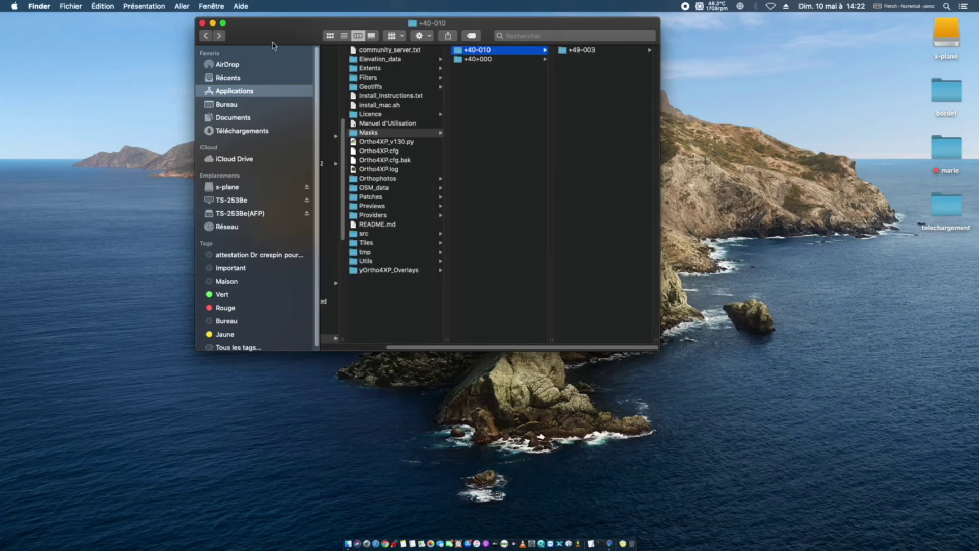
pyautogui.keyDown('shift'); pyautogui.click(478, 58); pyautogui.keyUp('shift')
pyautogui.rightClick(468, 57)
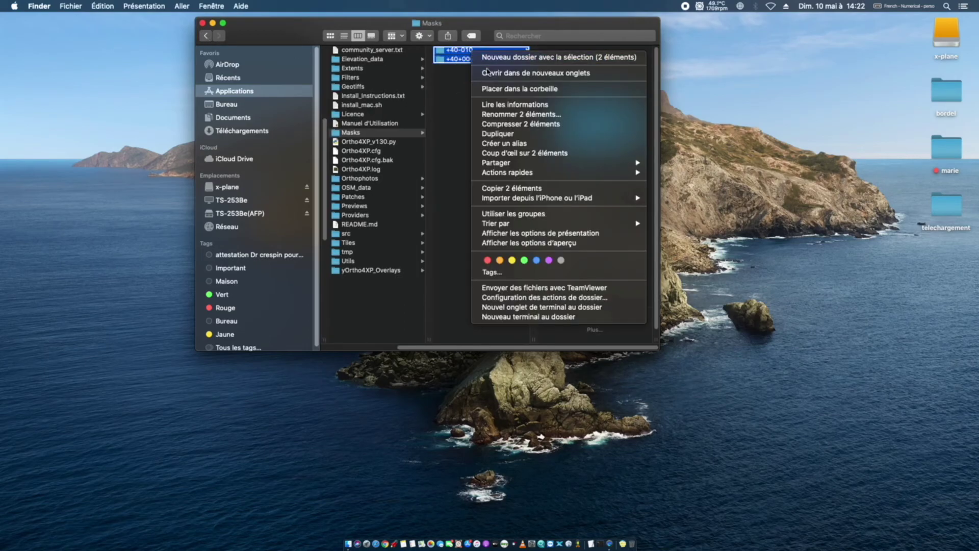
pyautogui.click(502, 88)
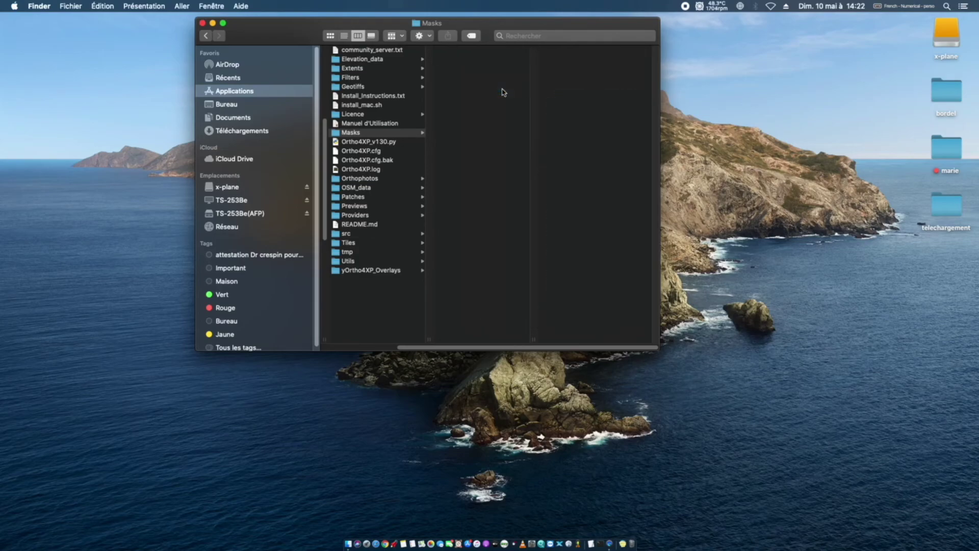
# - Select the Orthophotos folder in Ortho4XP-master and check its size in the information window
pyautogui.click(355, 181)
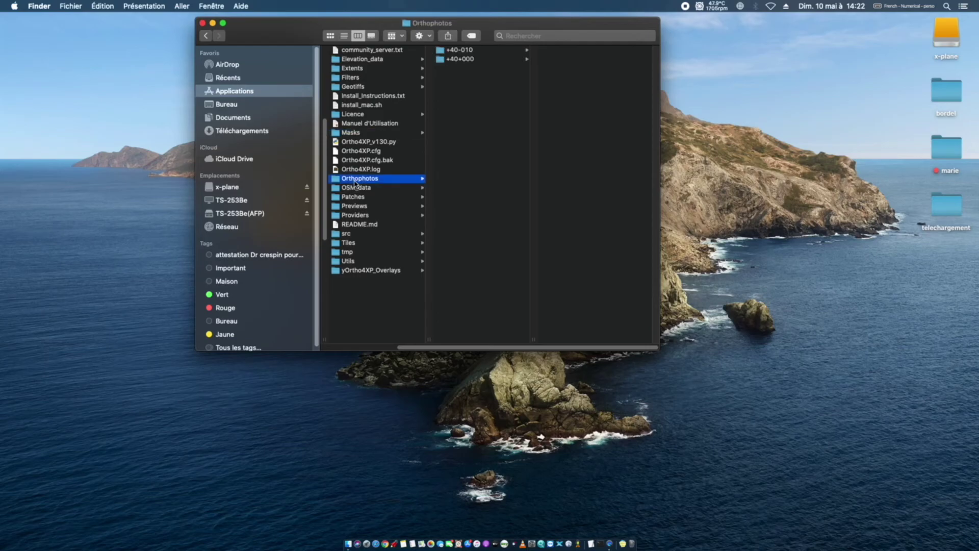
pyautogui.rightClick(355, 183)
pyautogui.click(386, 219)
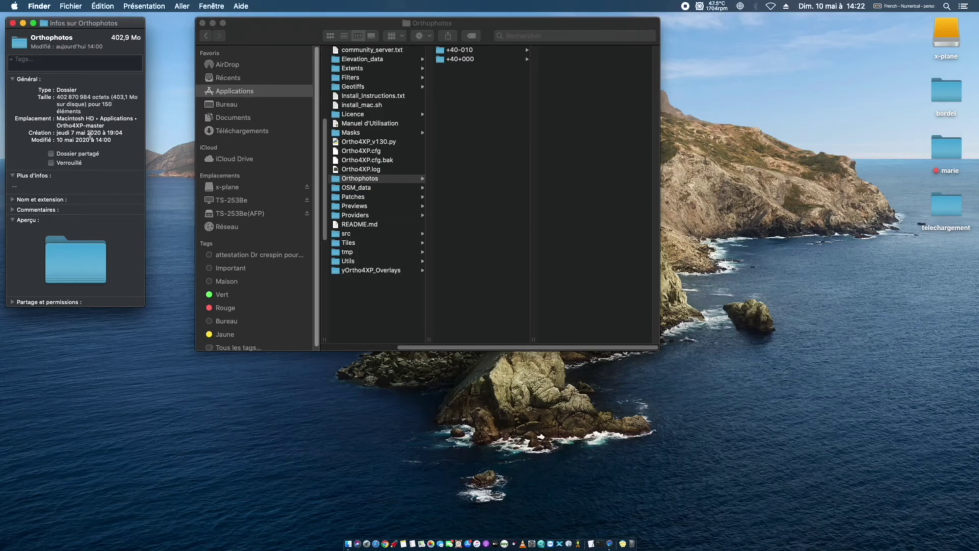
# - Browse the Orthophotos folder to +40-010, +49-003 and GO2_17, and preview several of its JPEG images, including 44896_64704_GO217.jpg and 44752_64608_GO217.jpg
pyautogui.click(466, 61)
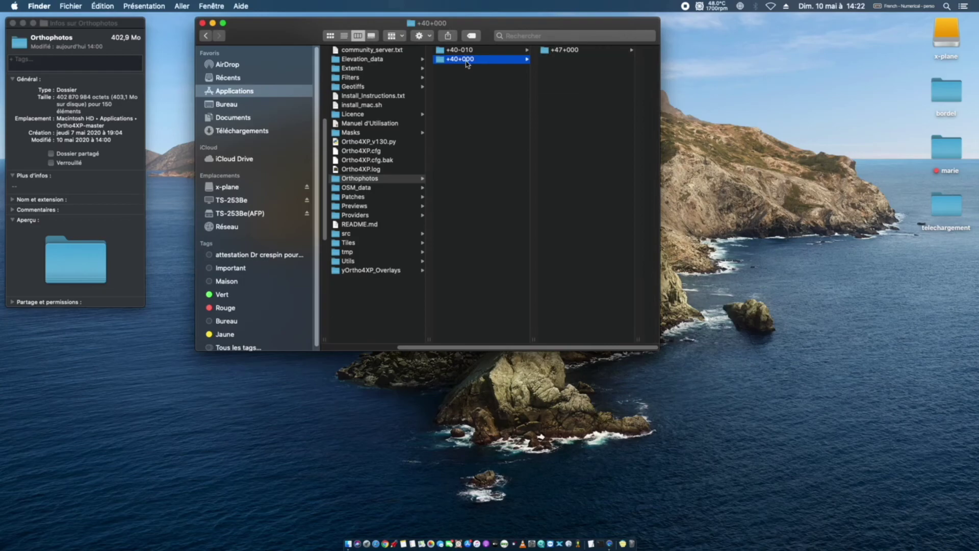
pyautogui.click(466, 51)
pyautogui.click(578, 52)
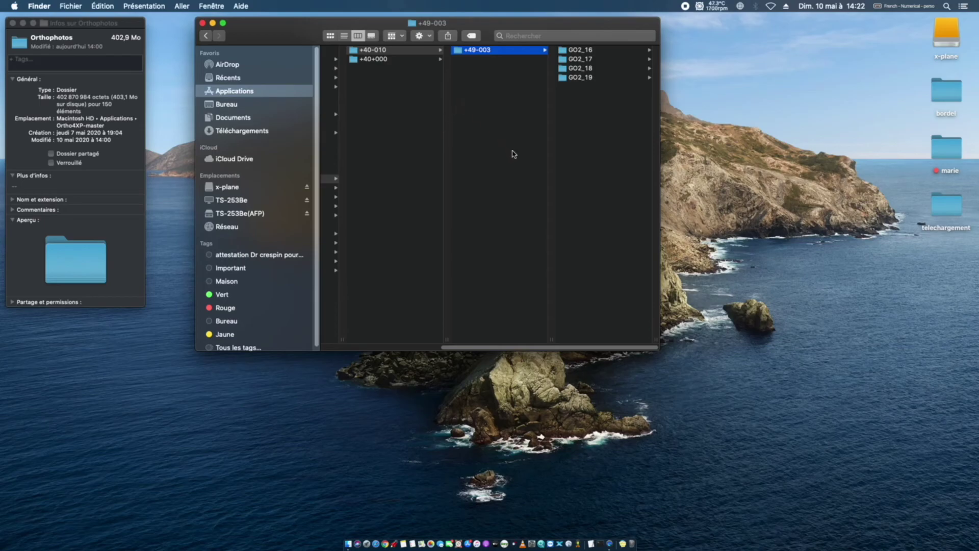
pyautogui.click(581, 60)
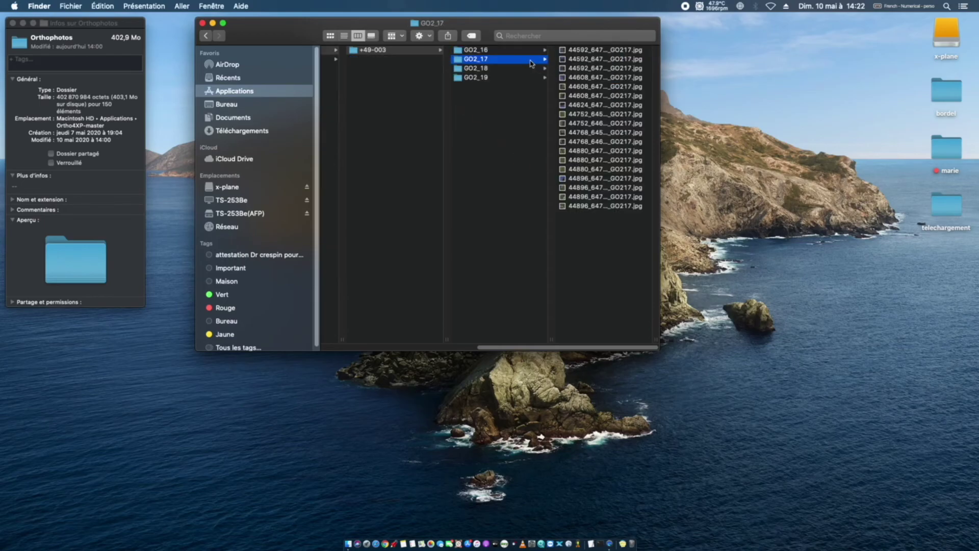
pyautogui.click(575, 96)
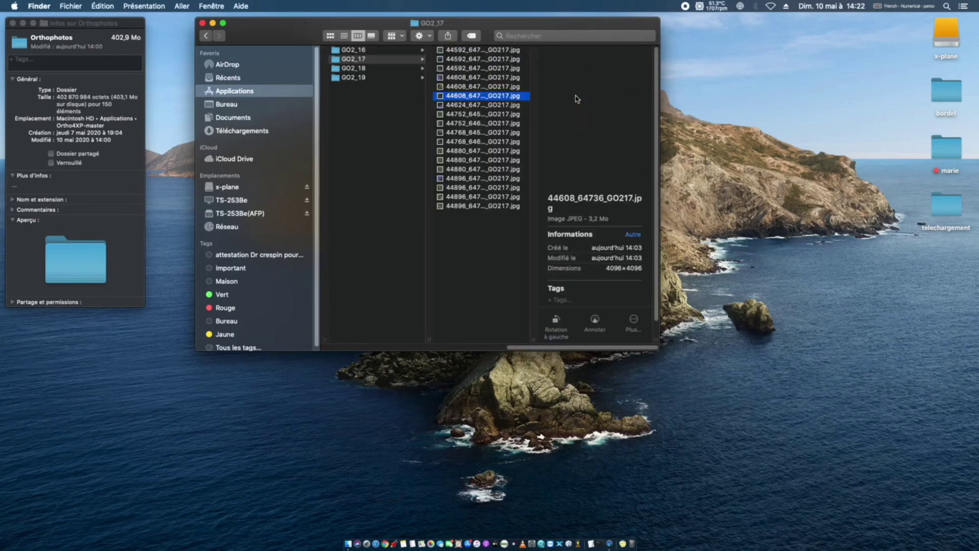
pyautogui.click(481, 124)
pyautogui.click(481, 142)
pyautogui.click(481, 188)
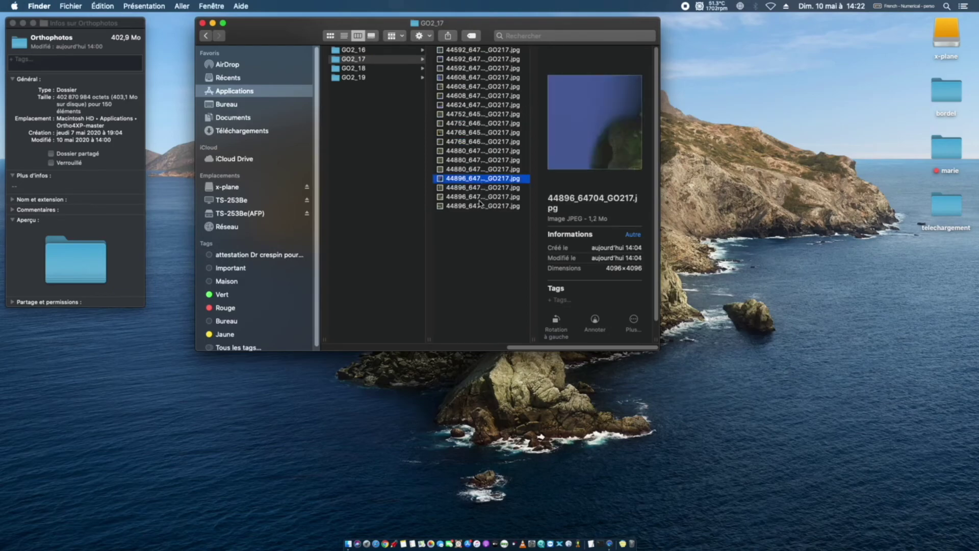
pyautogui.click(481, 206)
pyautogui.click(479, 159)
pyautogui.click(475, 124)
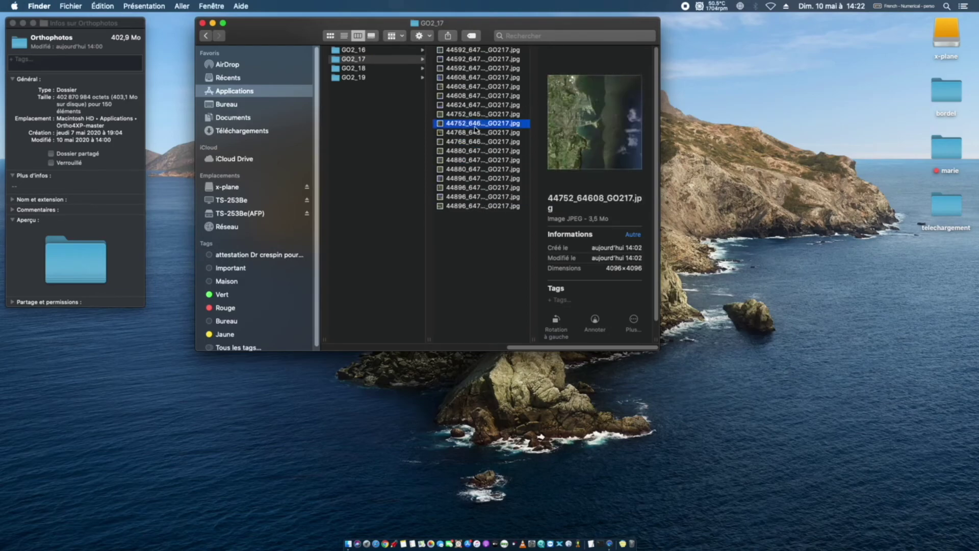
pyautogui.click(472, 96)
# - Preview a range of the orthophoto images in the GO2_19 folder, including 179584_258976_GO219.jpg and 178448_258896_GO219.jpg
pyautogui.click(351, 77)
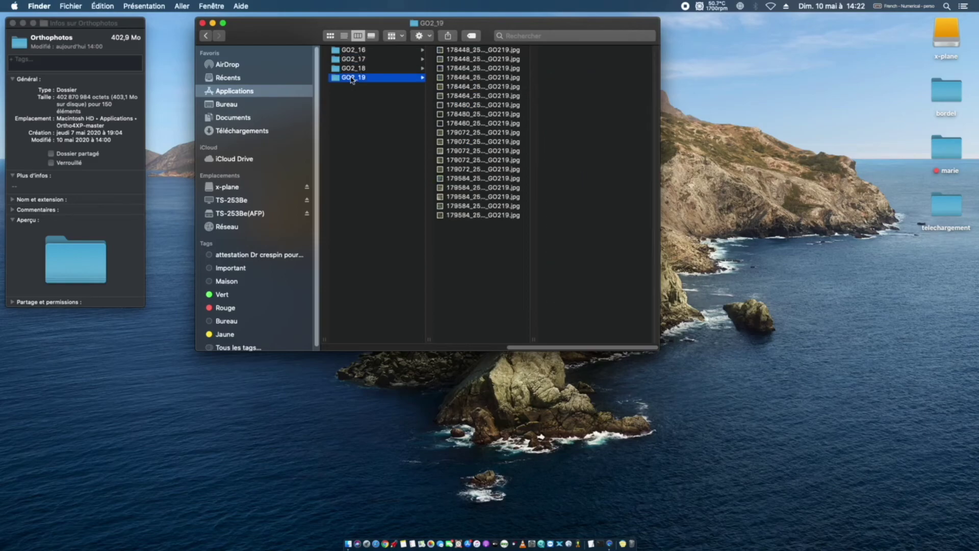
pyautogui.click(476, 216)
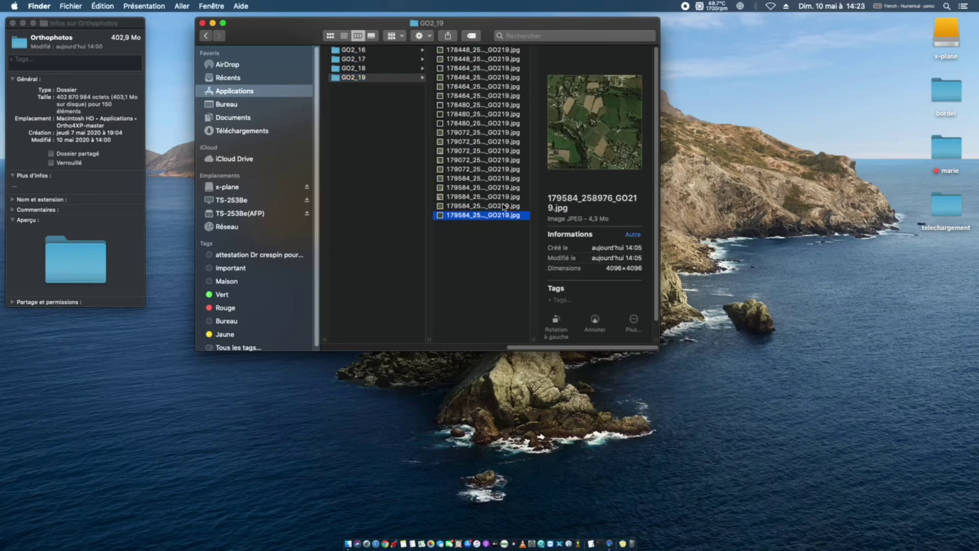
pyautogui.click(482, 206)
pyautogui.click(483, 169)
pyautogui.click(480, 144)
pyautogui.click(483, 116)
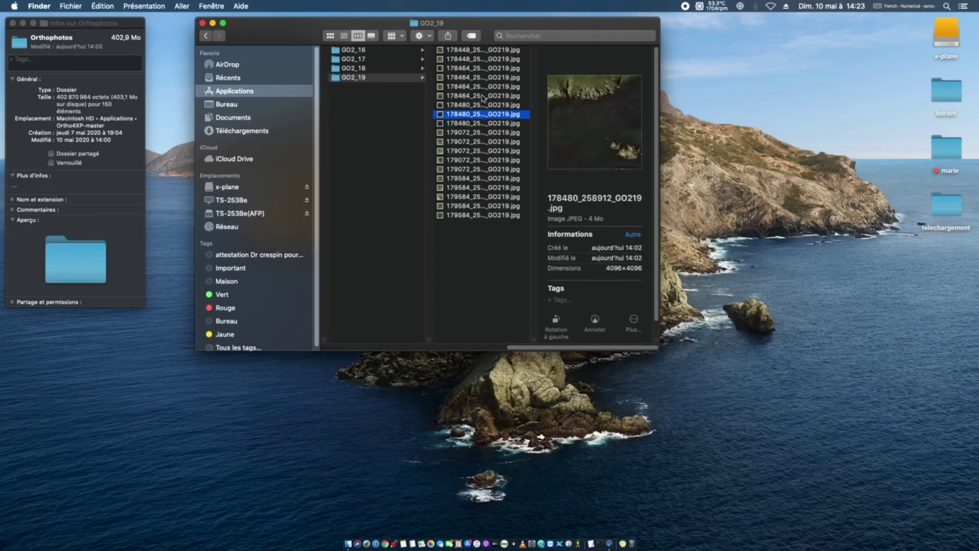
pyautogui.click(481, 89)
pyautogui.click(487, 69)
pyautogui.click(487, 59)
pyautogui.click(485, 51)
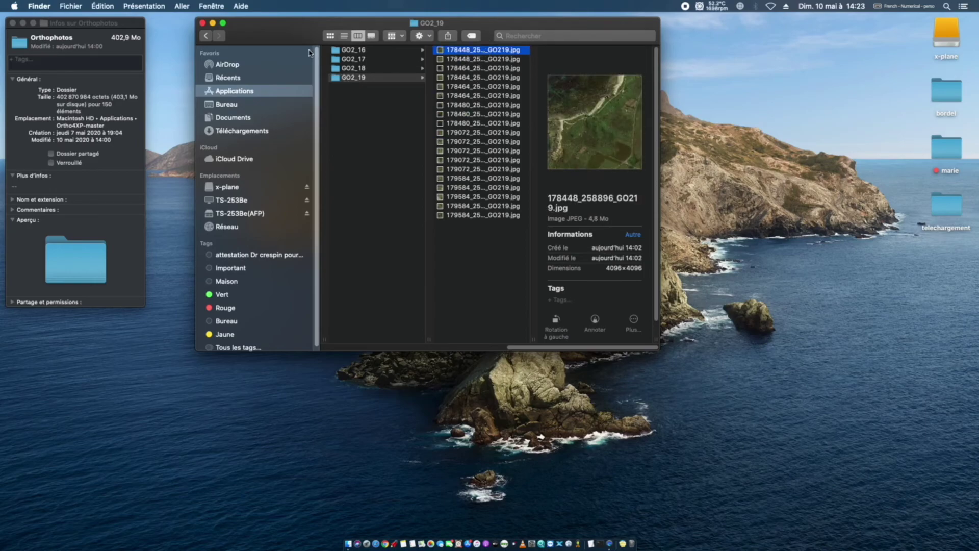
# - Return to the Orthophotos folder and move its +40-010 and +40+000 folders to the trash
pyautogui.click(206, 37)
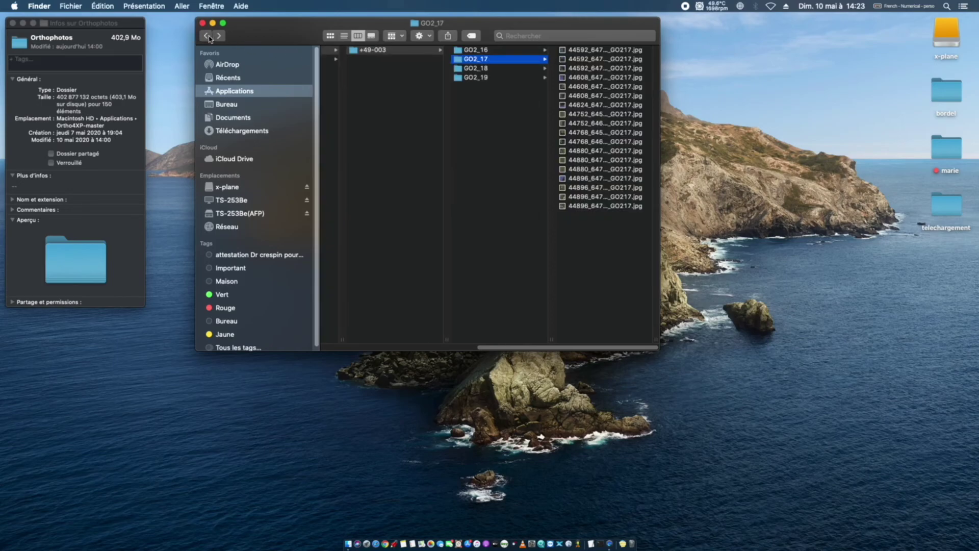
pyautogui.click(207, 36)
pyautogui.hscroll(-5, 517, 336)
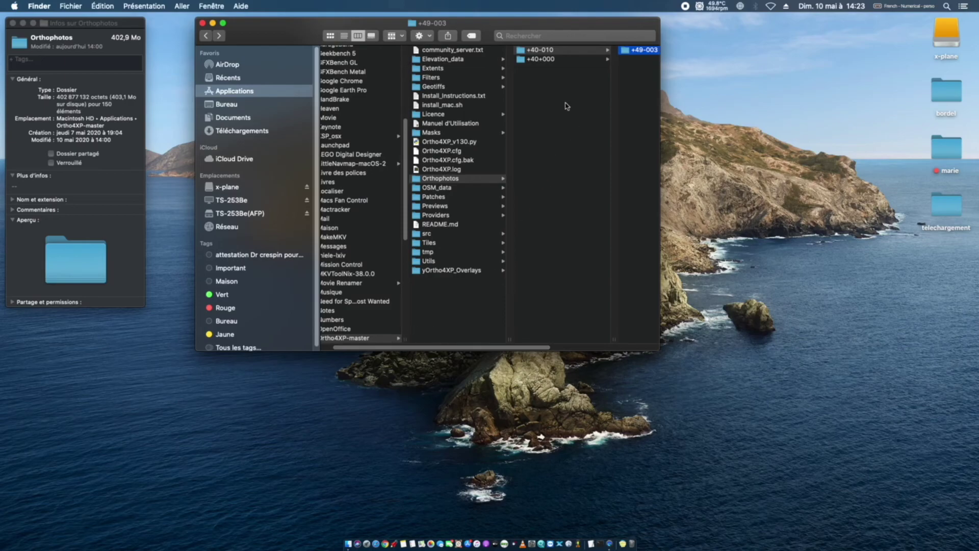
pyautogui.moveTo(567, 106); pyautogui.dragTo(530, 54)
pyautogui.rightClick(523, 52)
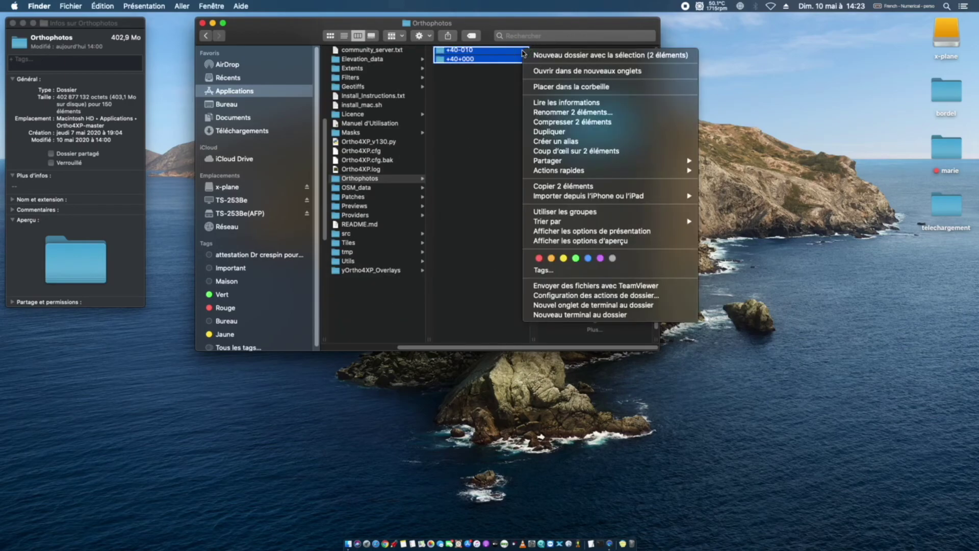
pyautogui.click(548, 87)
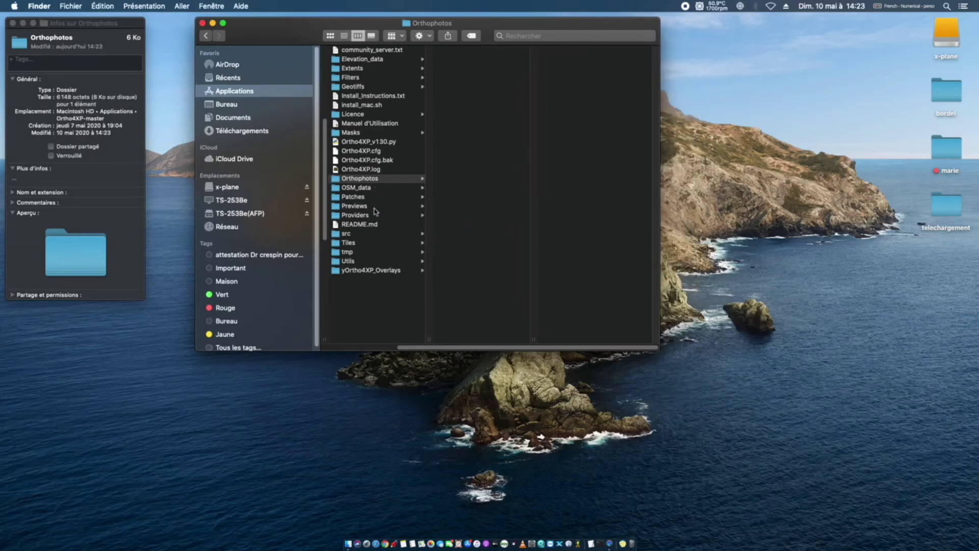
# - Look inside OSM_data at the +47+000 files, and move its +40-010 and +40+000 folders to the trash
pyautogui.click(353, 189)
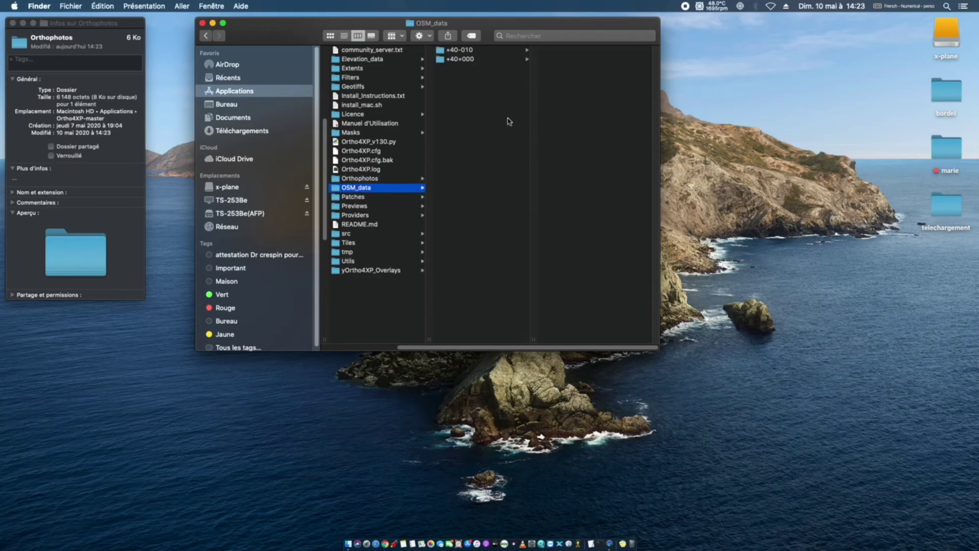
pyautogui.click(467, 59)
pyautogui.click(577, 49)
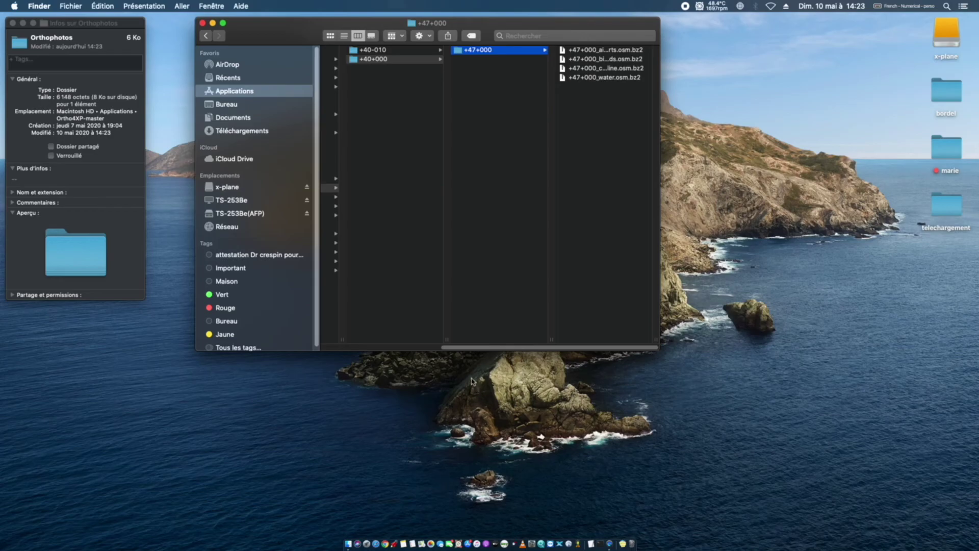
pyautogui.moveTo(468, 351); pyautogui.dragTo(363, 349)
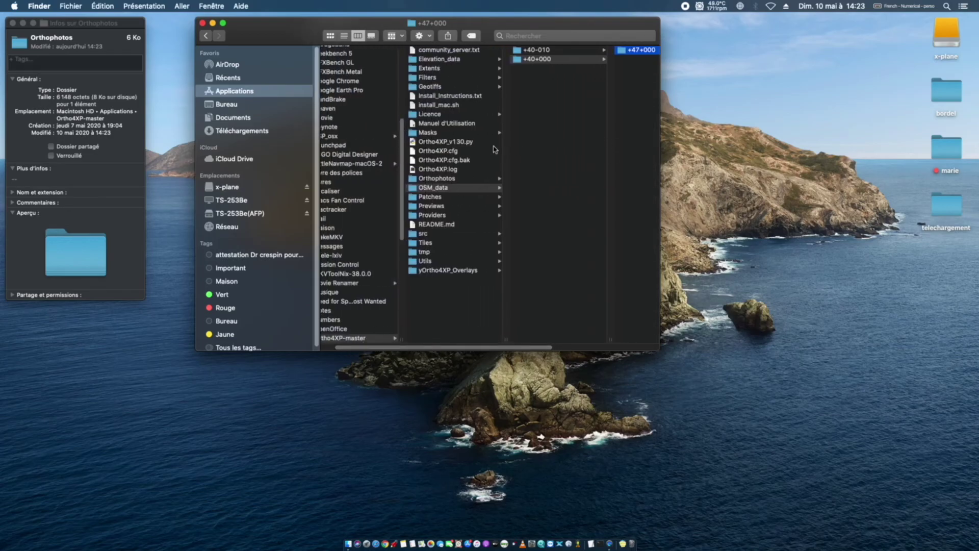
pyautogui.moveTo(568, 81); pyautogui.dragTo(531, 49)
pyautogui.rightClick(533, 48)
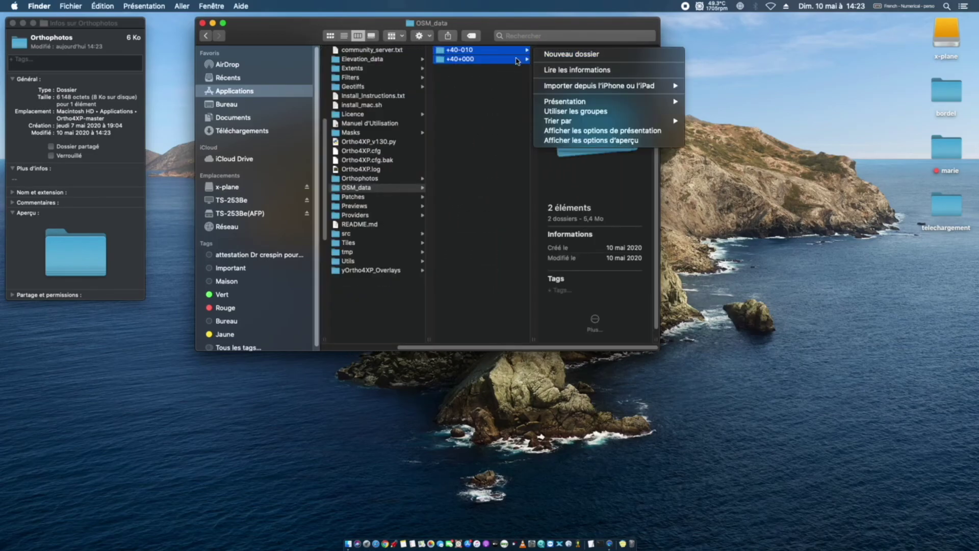
pyautogui.rightClick(474, 57)
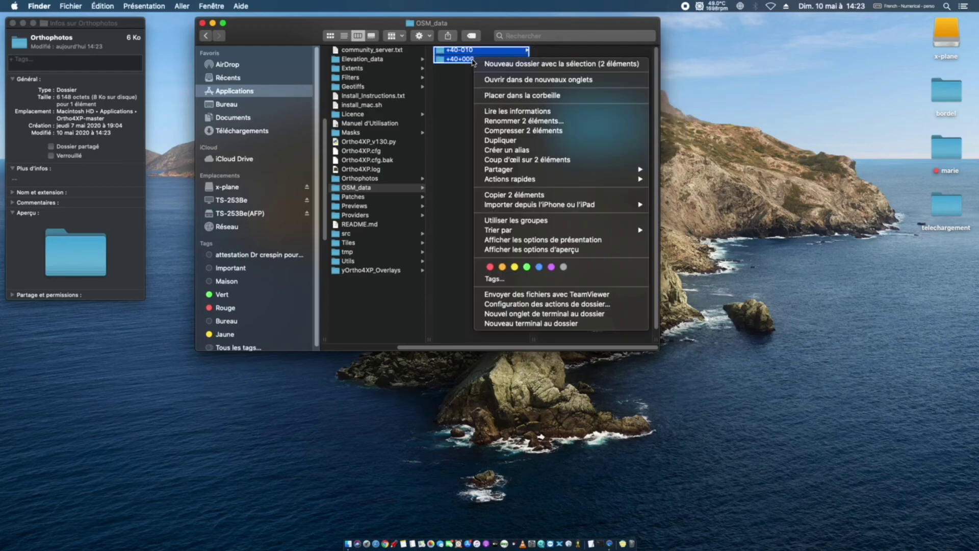
pyautogui.click(501, 95)
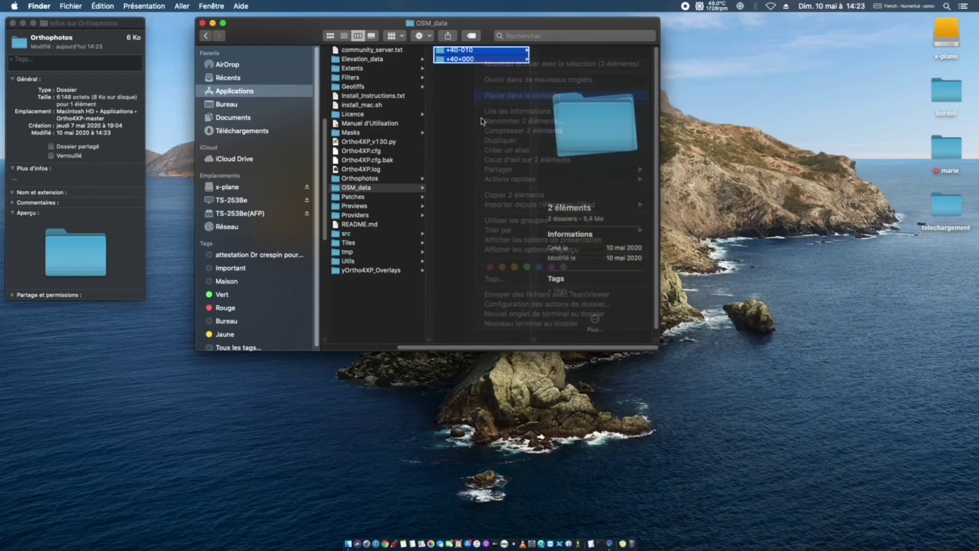
# - Open the Previews folder and preview its map images, including +47+000_OSM13.jpg, +49-003_EOX210.jpg and +49-003_BI10.jpg
pyautogui.click(348, 207)
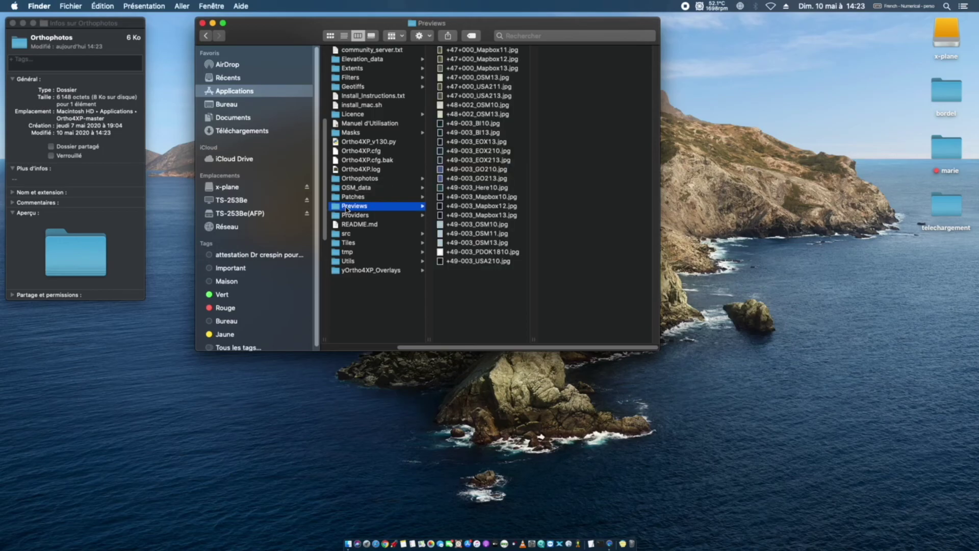
pyautogui.click(464, 78)
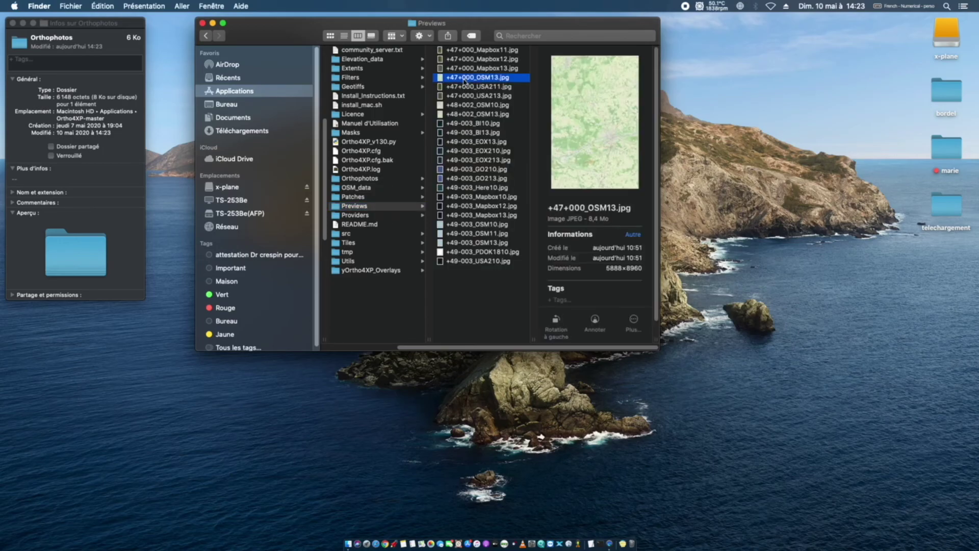
pyautogui.click(466, 95)
pyautogui.click(467, 151)
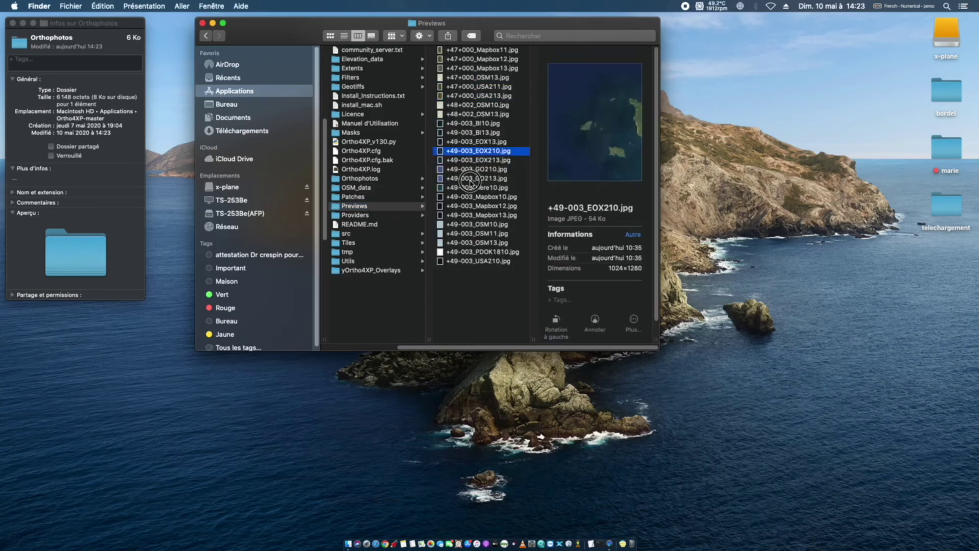
pyautogui.click(468, 179)
pyautogui.click(471, 235)
pyautogui.click(470, 253)
pyautogui.click(467, 234)
pyautogui.click(463, 224)
pyautogui.click(464, 206)
pyautogui.click(463, 178)
pyautogui.click(461, 160)
pyautogui.click(459, 126)
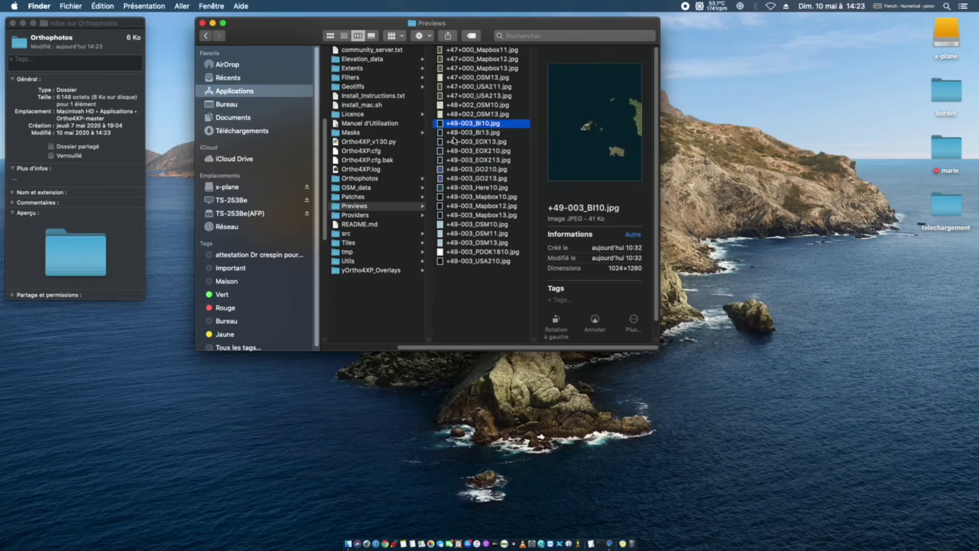
# - Compare the +47+000 preview images from the Mapbox, OSM and USA2 sources, including Mapbox12, OSM13, USA211 and USA213
pyautogui.click(453, 96)
pyautogui.click(453, 86)
pyautogui.moveTo(454, 76); pyautogui.dragTo(454, 67)
pyautogui.click(453, 62)
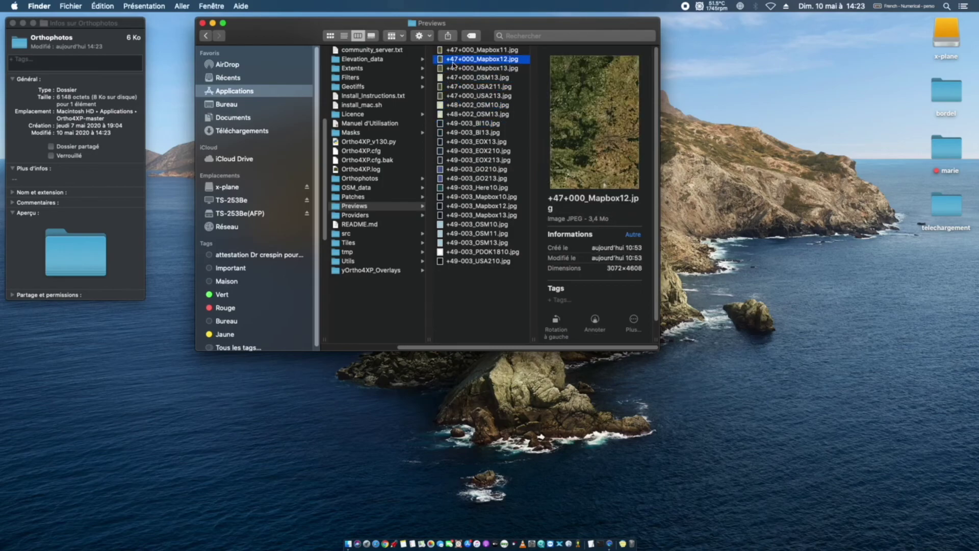
pyautogui.click(458, 69)
pyautogui.click(458, 77)
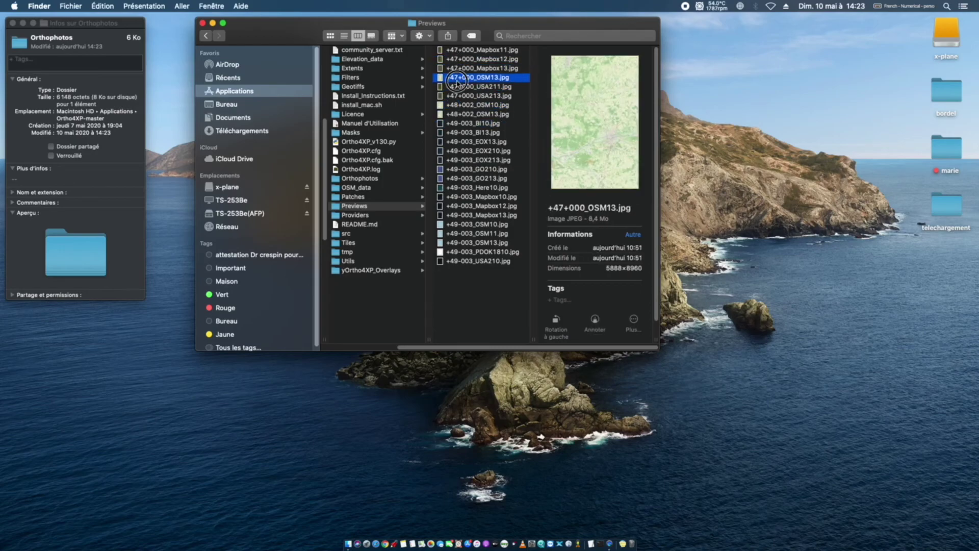
pyautogui.click(458, 87)
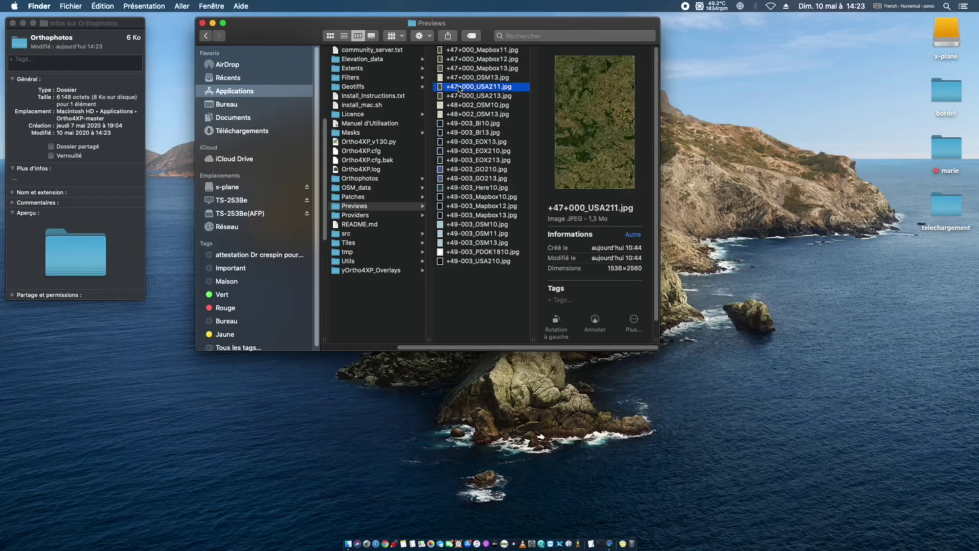
pyautogui.click(459, 95)
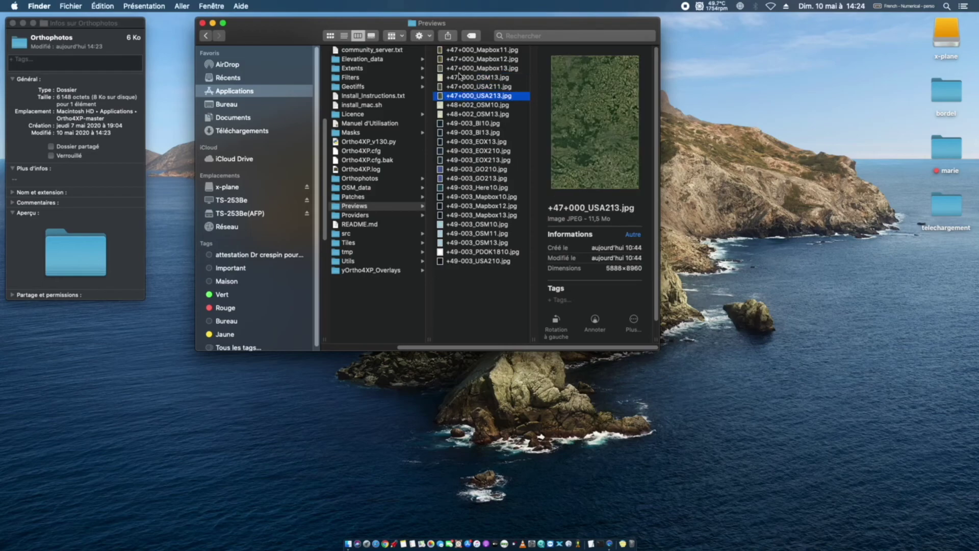
pyautogui.click(459, 77)
pyautogui.click(458, 60)
# - Move all the JPEG images in the Previews folder to the trash
pyautogui.moveTo(464, 287); pyautogui.dragTo(462, 40)
pyautogui.rightClick(463, 61)
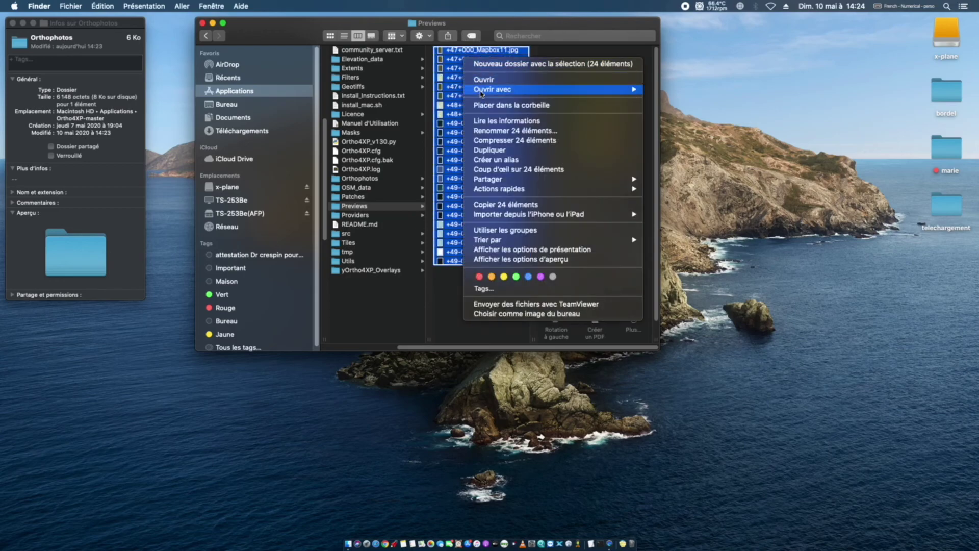
pyautogui.click(486, 105)
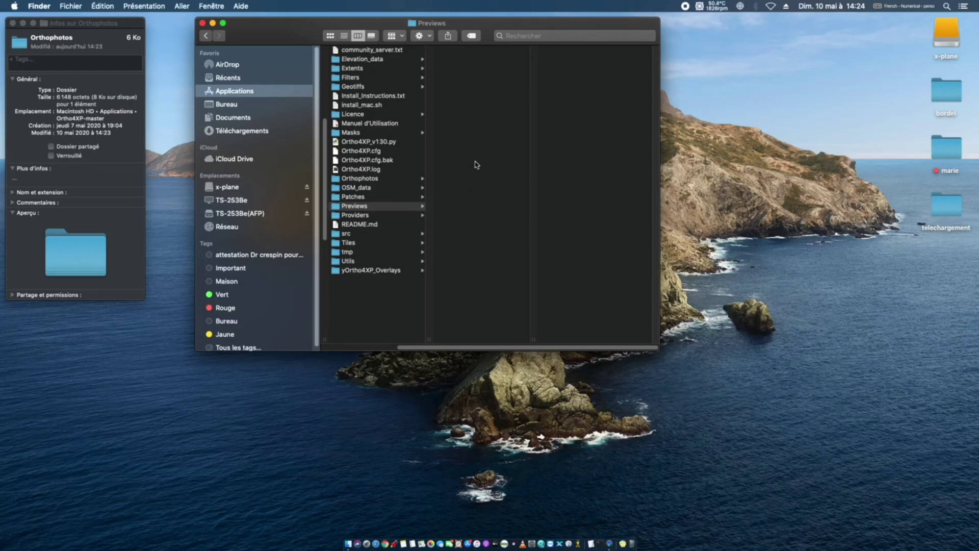
# - Open the Tiles folder and check the size of zOrtho4XP_+47+000 in its information window
pyautogui.click(350, 244)
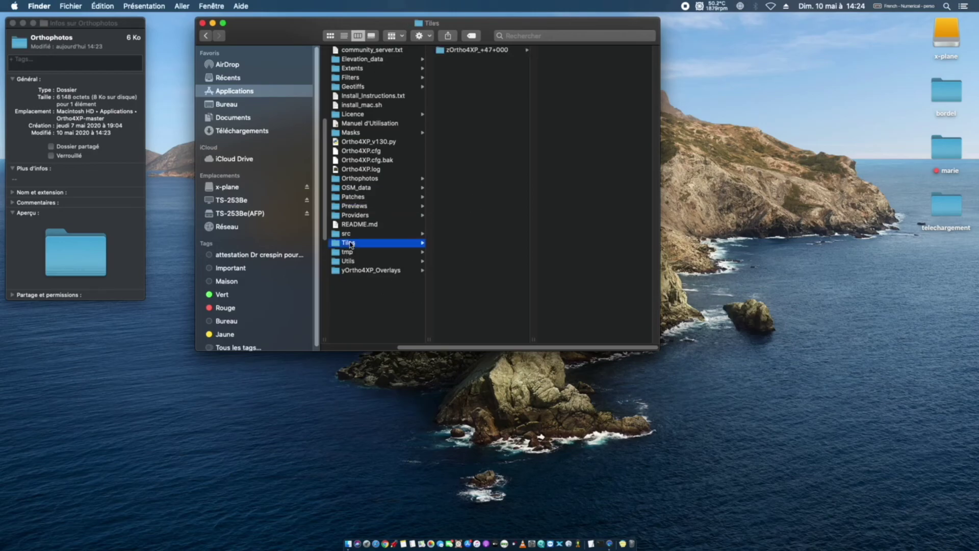
pyautogui.click(468, 52)
pyautogui.rightClick(468, 53)
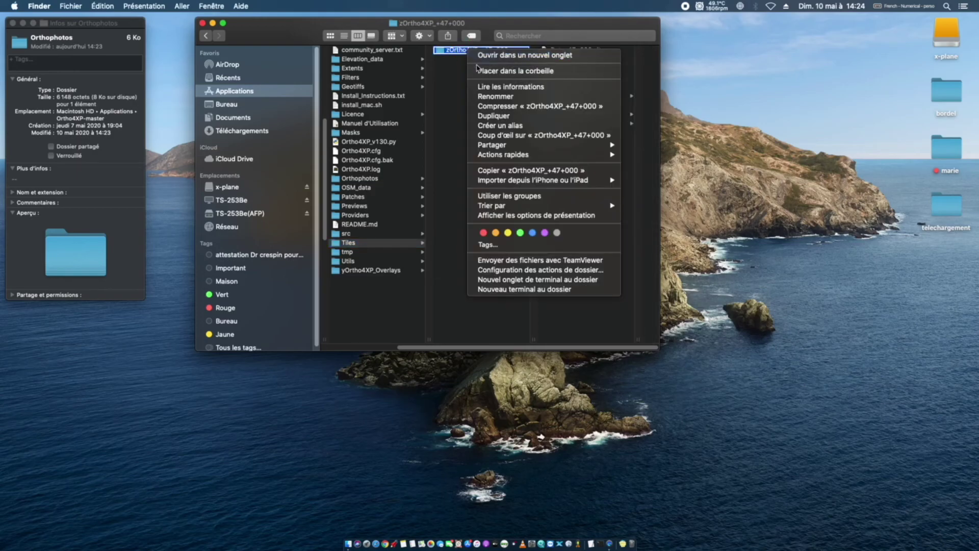
pyautogui.click(488, 91)
pyautogui.press('super+i')
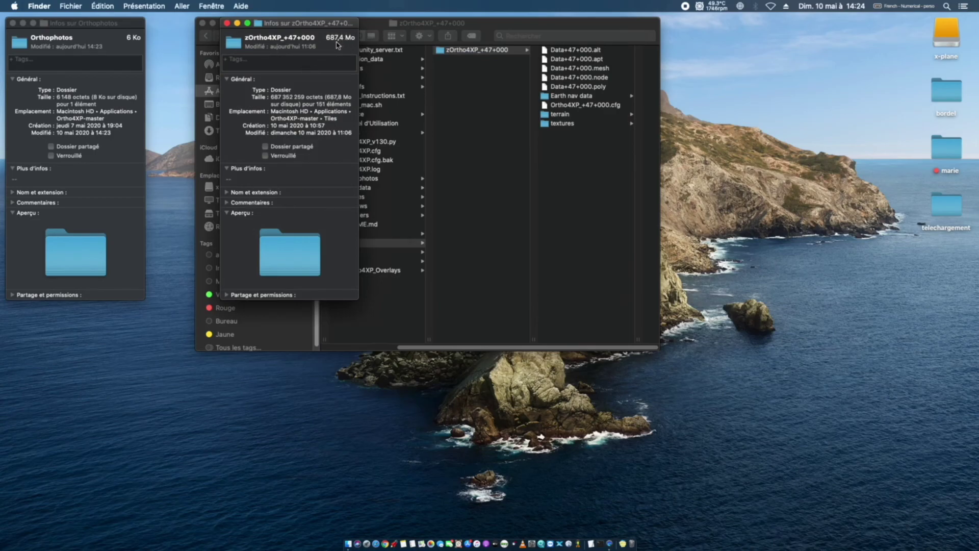
# - Close the two folder information windows and move the zOrtho4XP_+47+000 tile folder to the trash
pyautogui.click(227, 23)
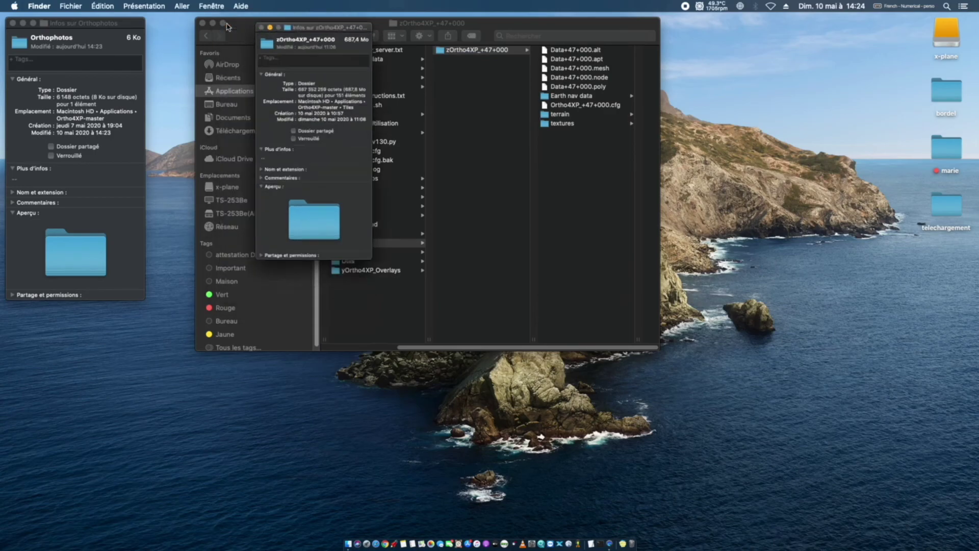
pyautogui.click(13, 23)
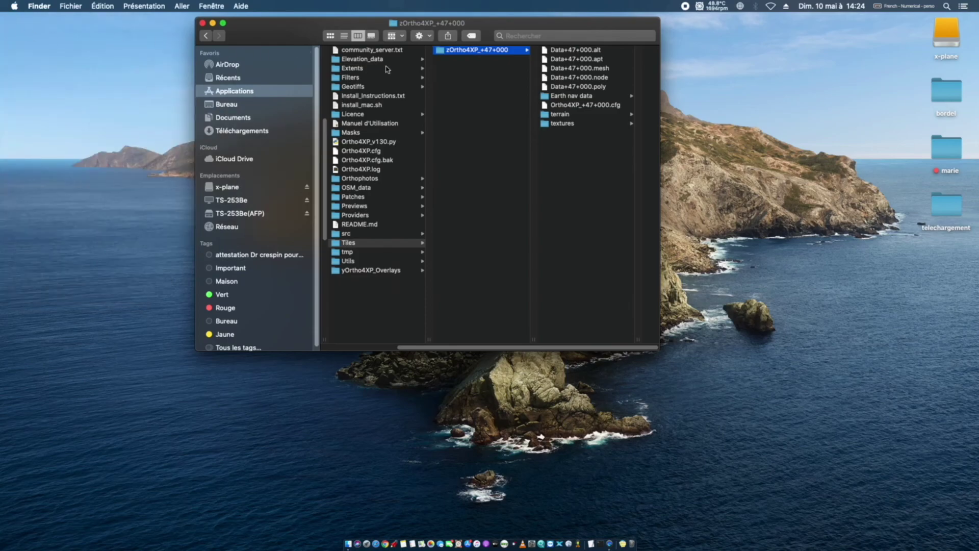
pyautogui.rightClick(443, 52)
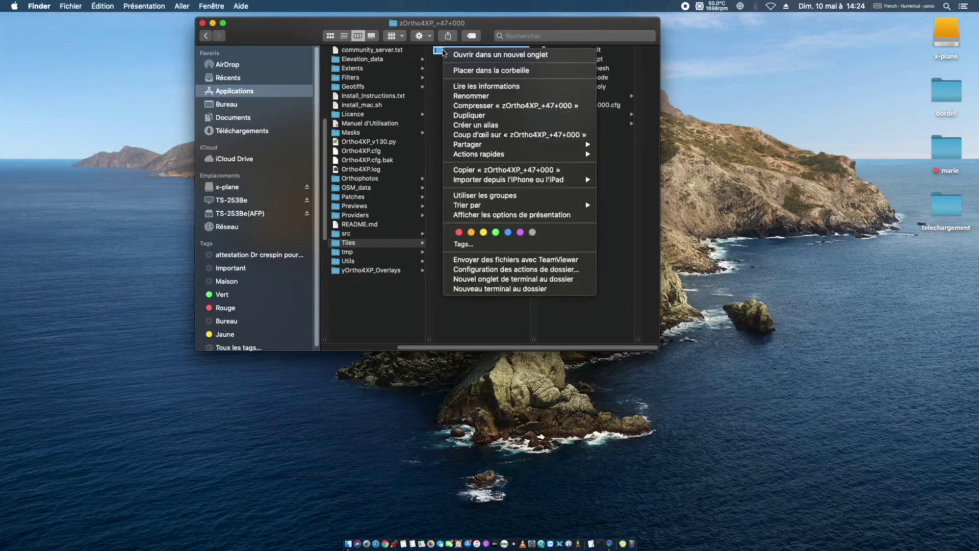
pyautogui.click(470, 71)
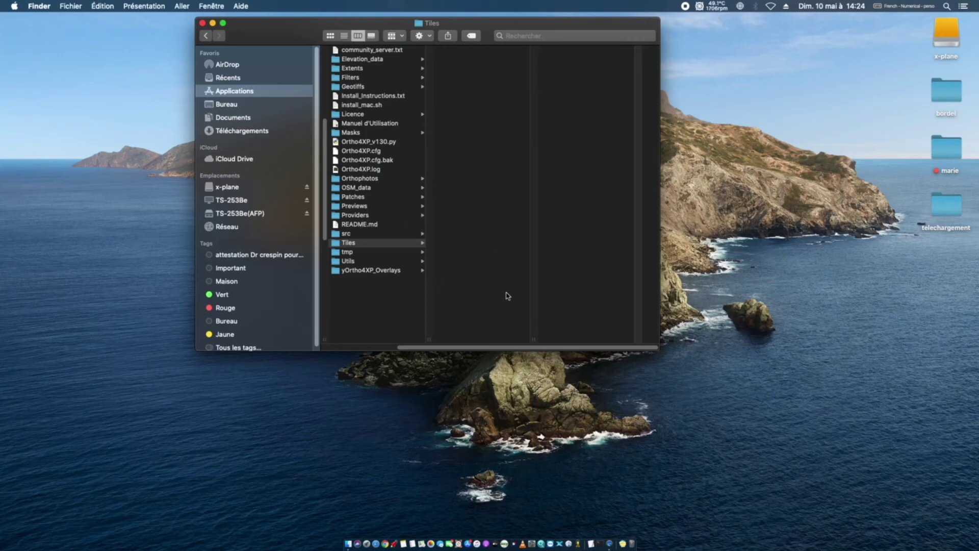
# - Open the yOrtho4XP_Overlays folder, then empty the trash and close the file window
pyautogui.click(375, 272)
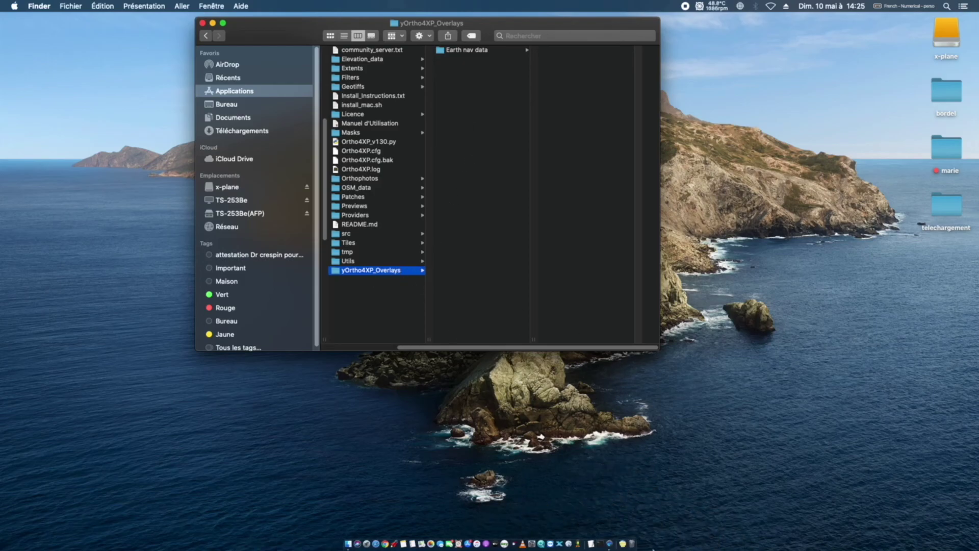
pyautogui.rightClick(637, 515)
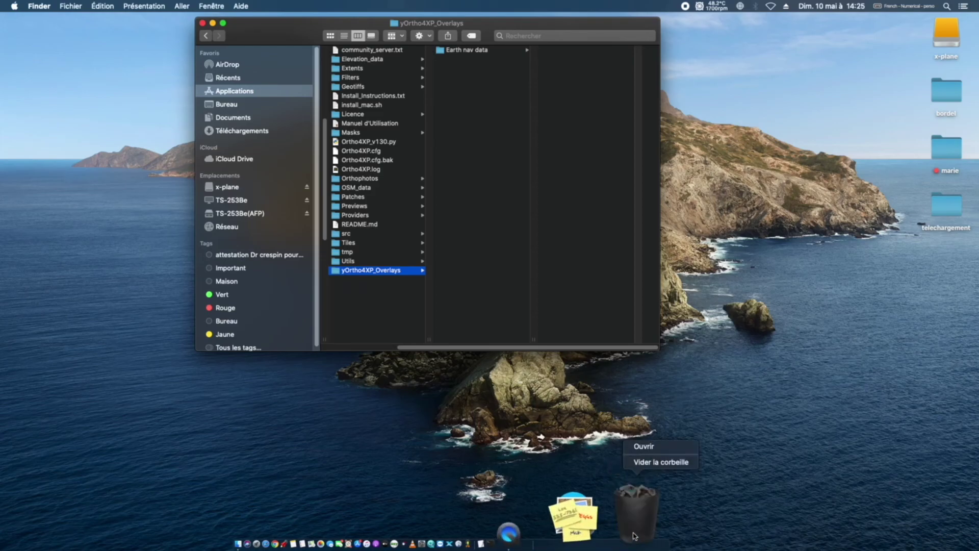
pyautogui.click(646, 462)
pyautogui.click(544, 187)
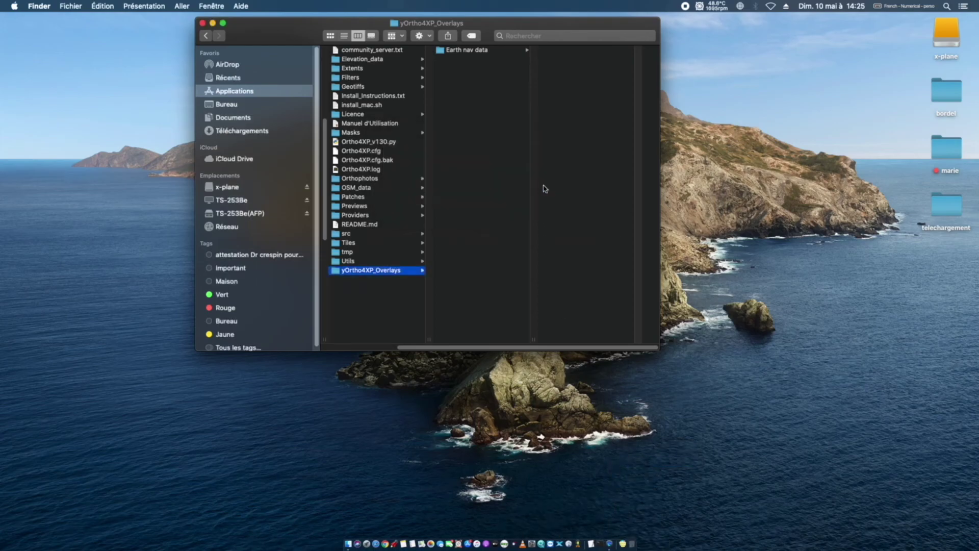
pyautogui.click(202, 23)
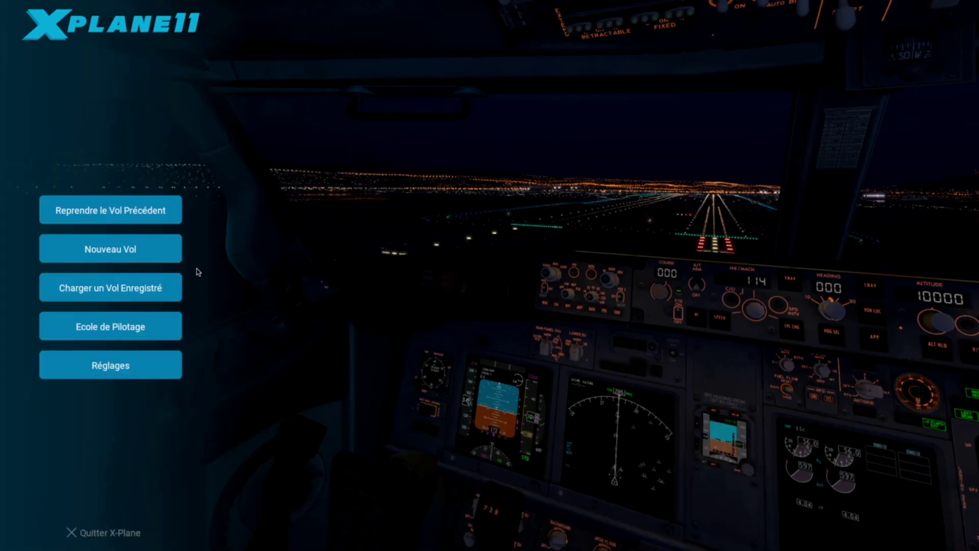
# - Set up a new flight in X-Plane 11 and search the airports for "gerne"
pyautogui.click(111, 252)
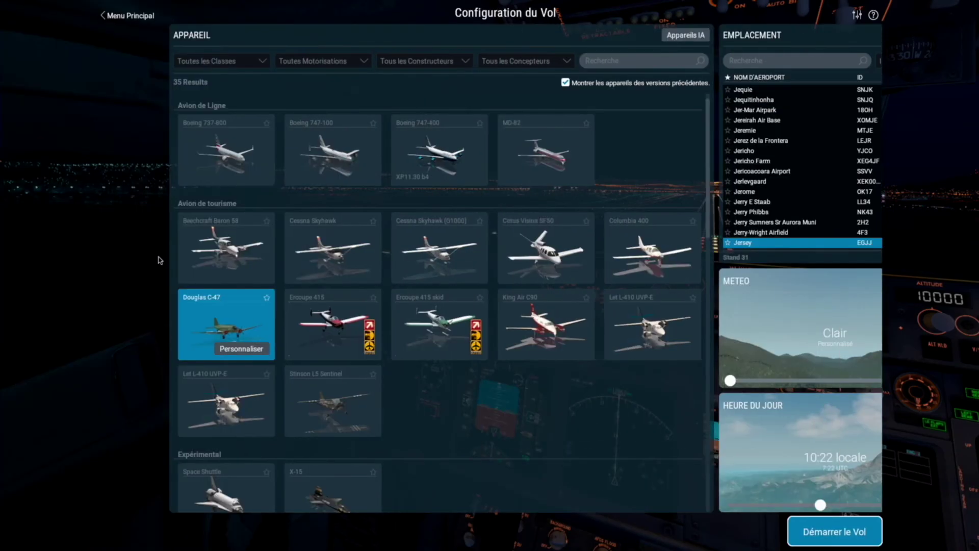
pyautogui.click(675, 64)
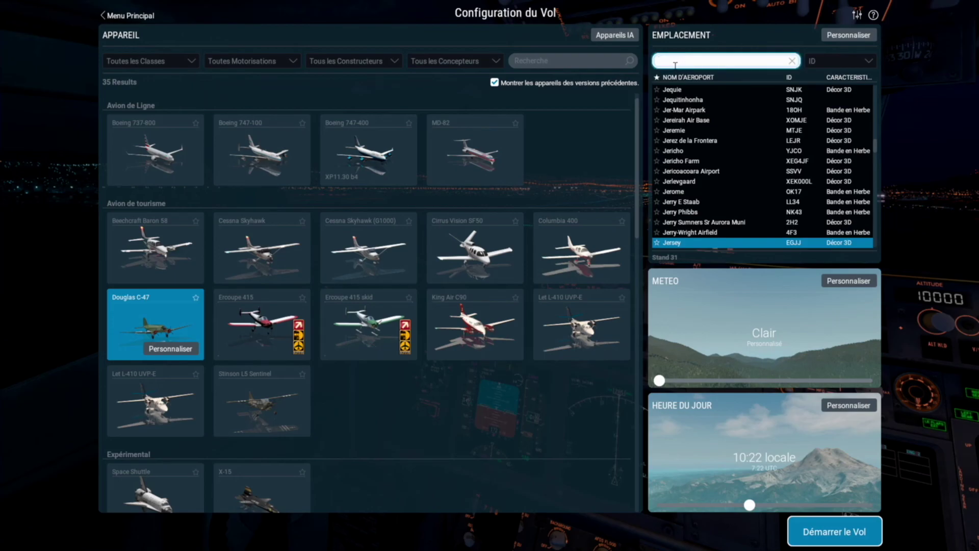
pyautogui.write('ger')
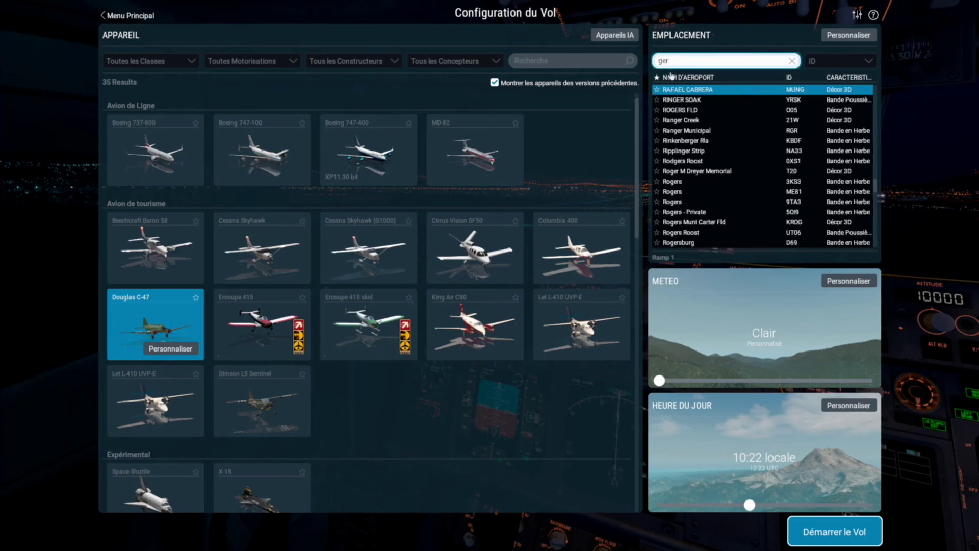
pyautogui.write('ne')
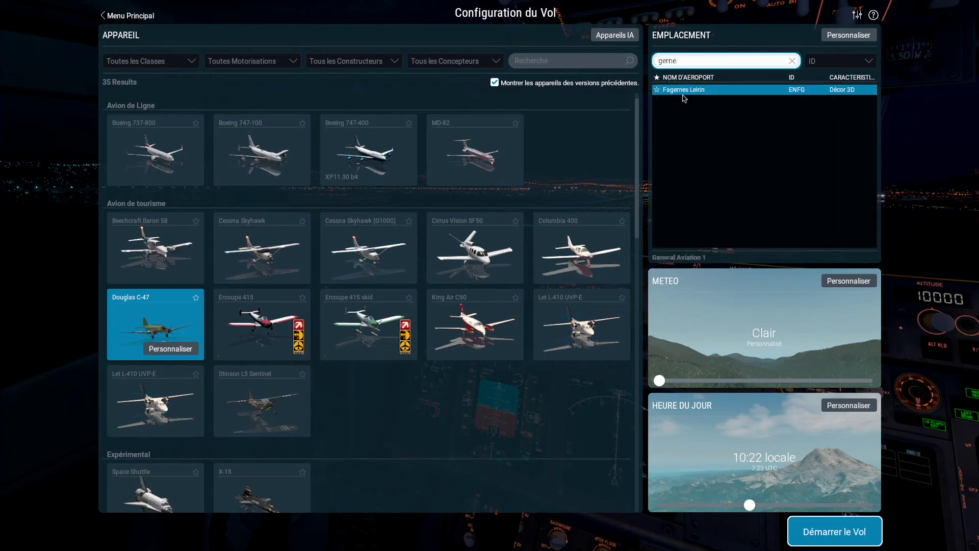
pyautogui.press('BackSpace')
pyautogui.press('BackSpace')
pyautogui.press('BackSpace')
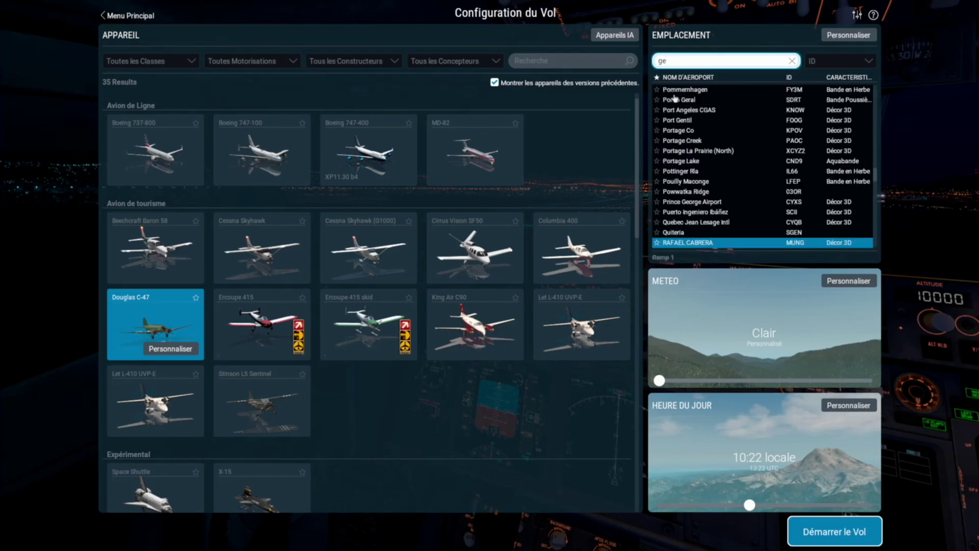
pyautogui.press('BackSpace')
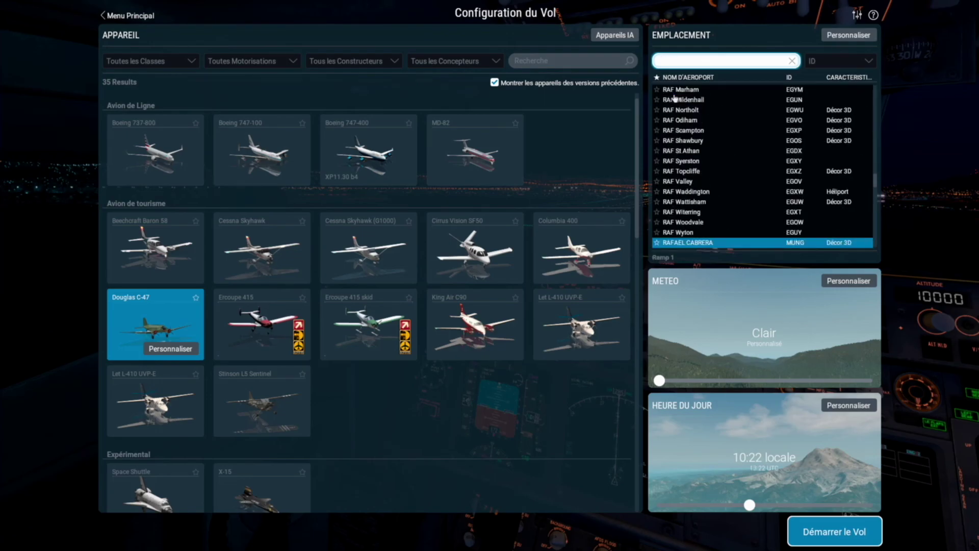
# - Try other airport searches with "jer", "ger" and "genes", and clear the search text
pyautogui.write('jer')
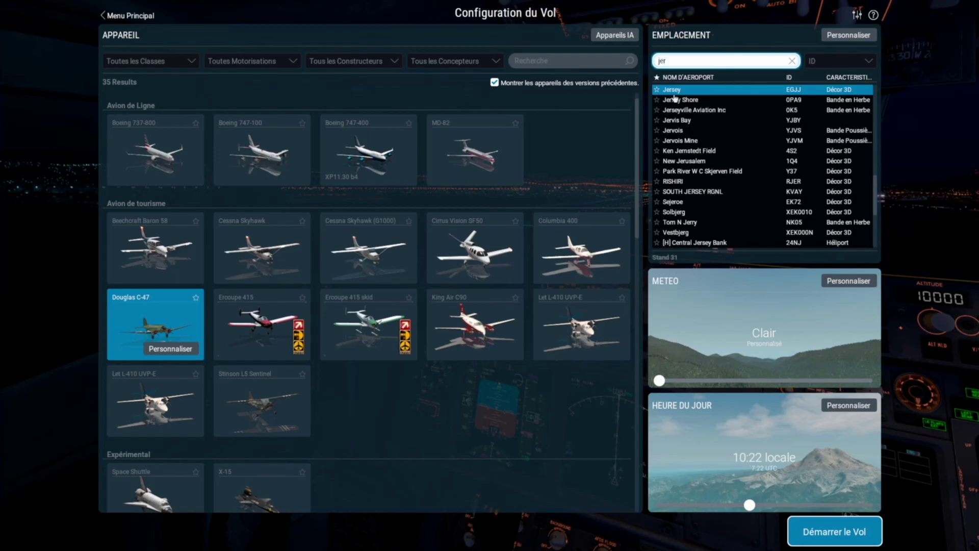
pyautogui.press('BackSpace')
pyautogui.press('BackSpace')
pyautogui.press('BackSpace')
pyautogui.write('ger')
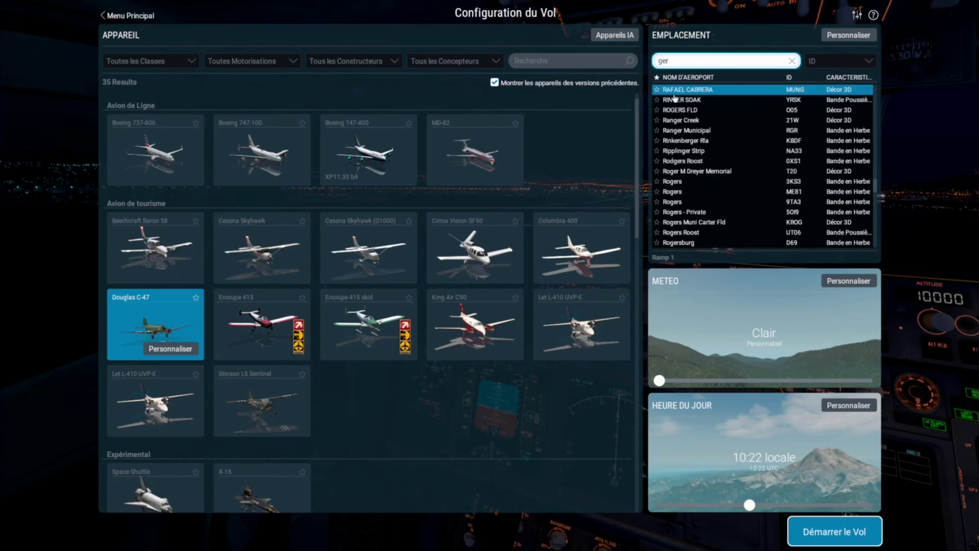
pyautogui.write('ne')
pyautogui.press('BackSpace')
pyautogui.press('BackSpace')
pyautogui.press('BackSpace')
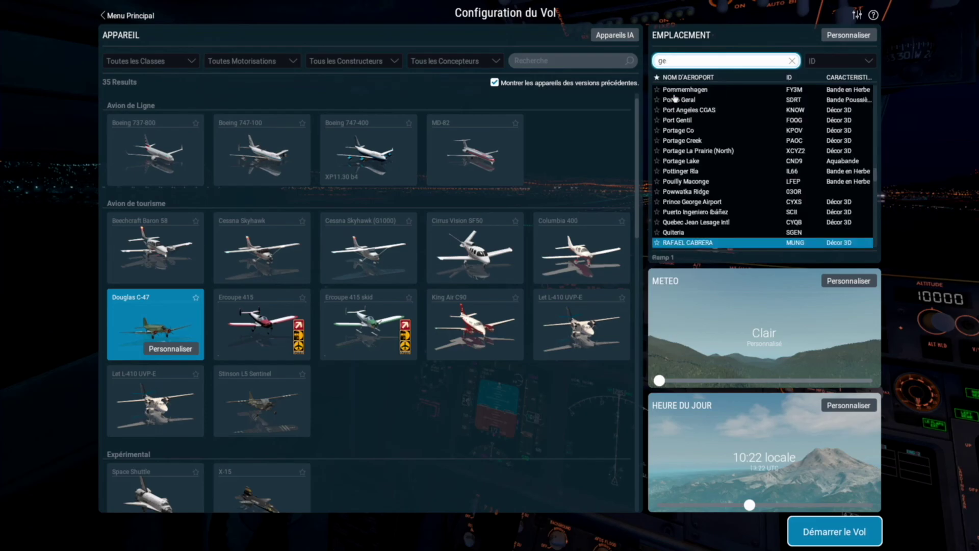
pyautogui.write('nes')
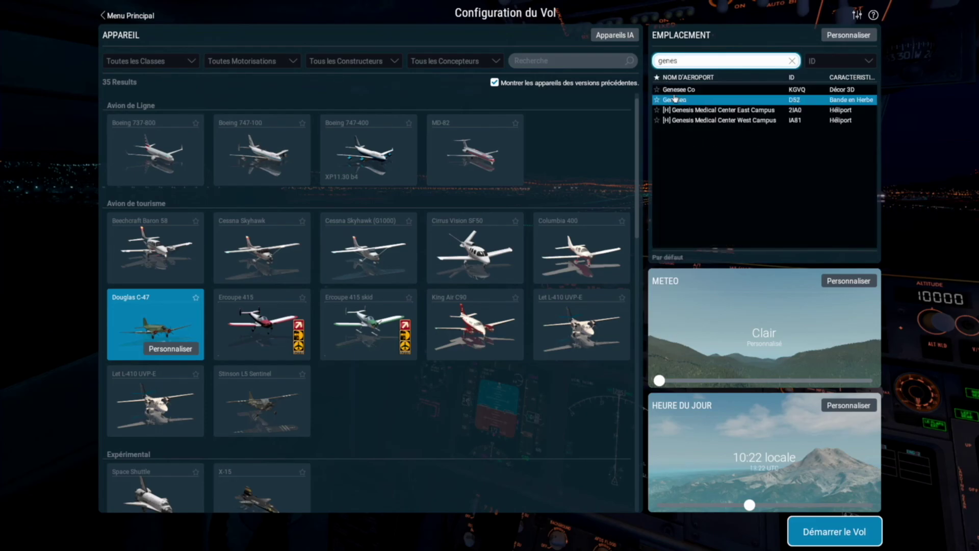
pyautogui.press('BackSpace')
pyautogui.press('BackSpace')
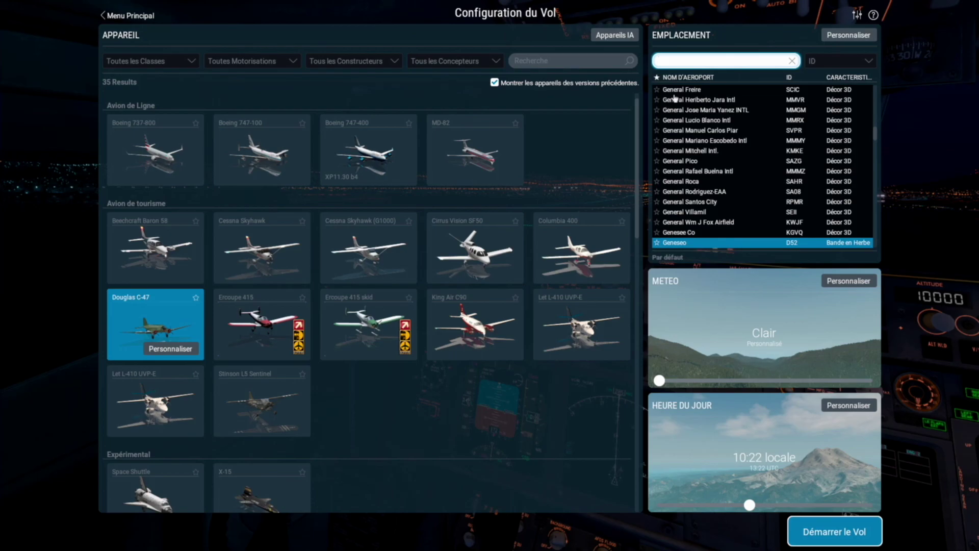
# - Filter the airports by "jer" and start the flight at Jersey (EGJJ) with the Douglas C-47
pyautogui.write('jer')
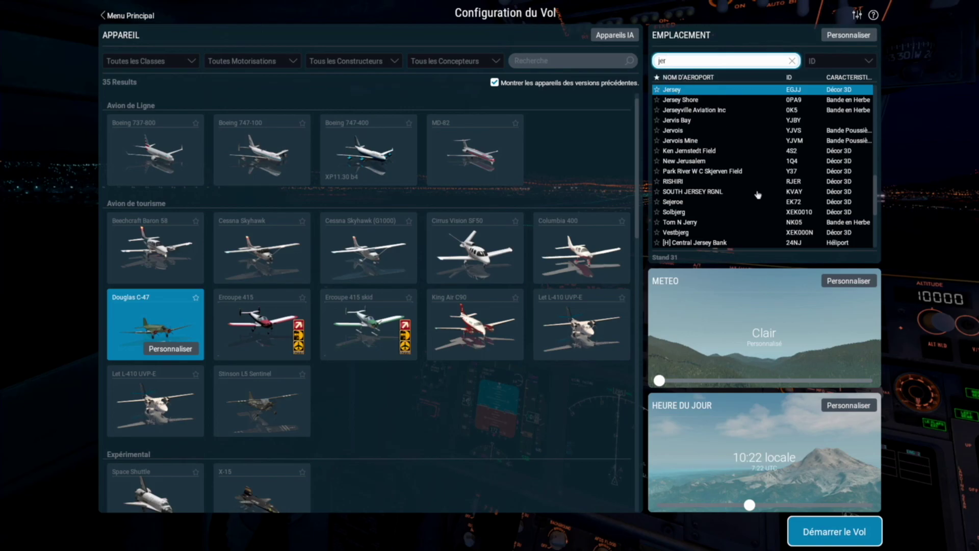
pyautogui.click(823, 540)
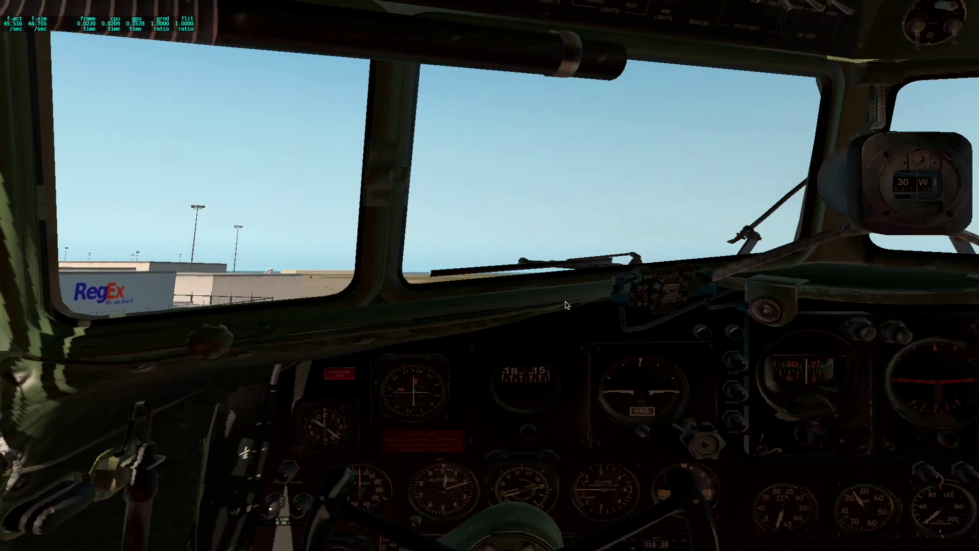
# - Switch to an outside view of the aircraft and examine Jersey airport's apron, runway and surrounding fields from above
pyautogui.hotkey('shift', '8')
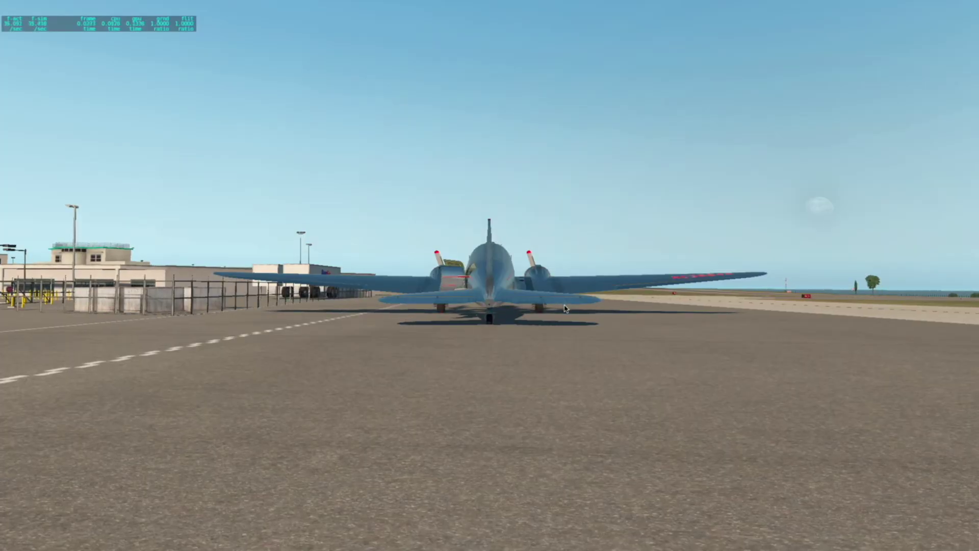
pyautogui.press('Up')
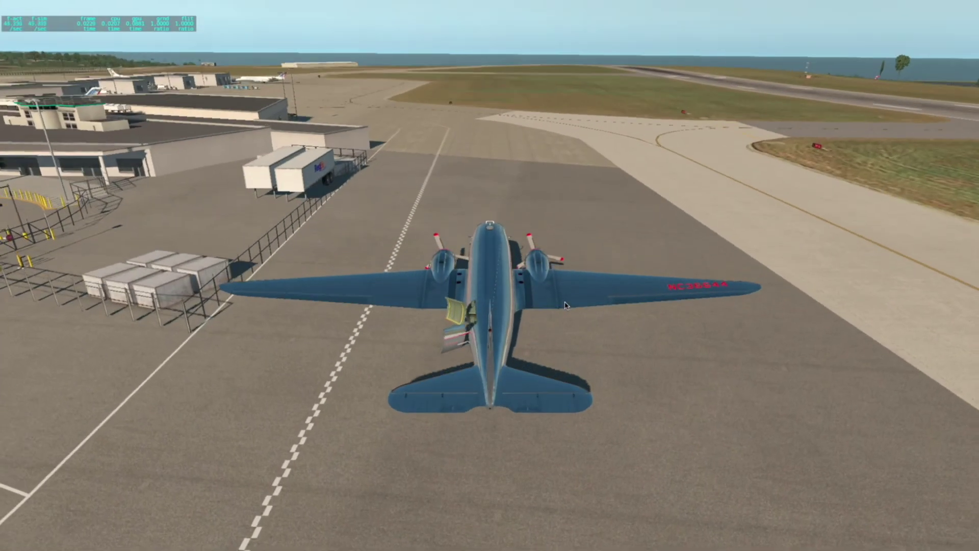
pyautogui.scroll(-2, 562, 312)
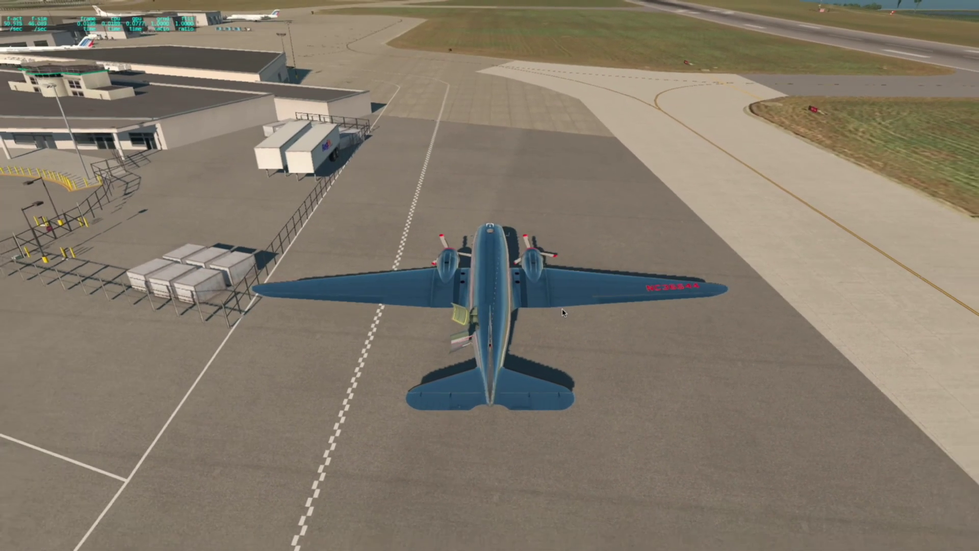
pyautogui.scroll(-8, 562, 313)
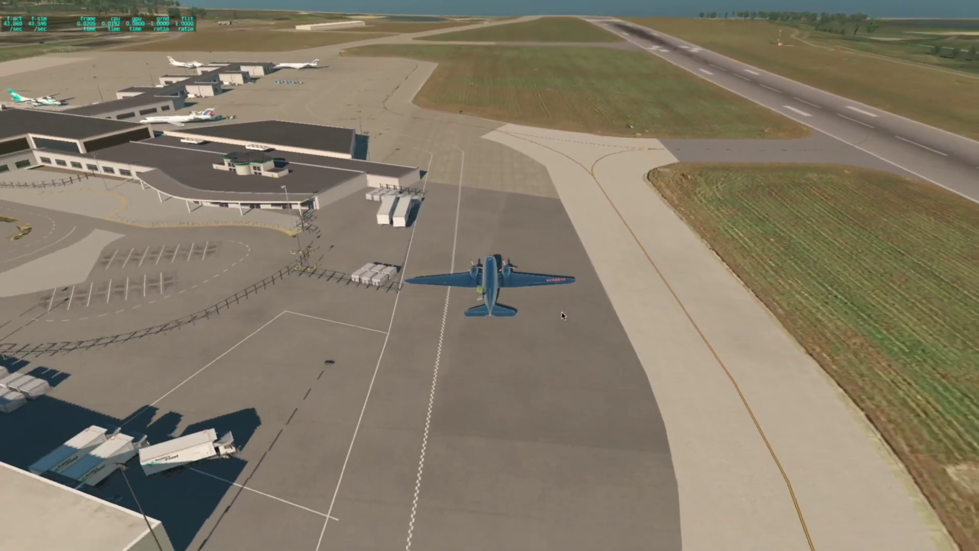
pyautogui.scroll(-8, 562, 315)
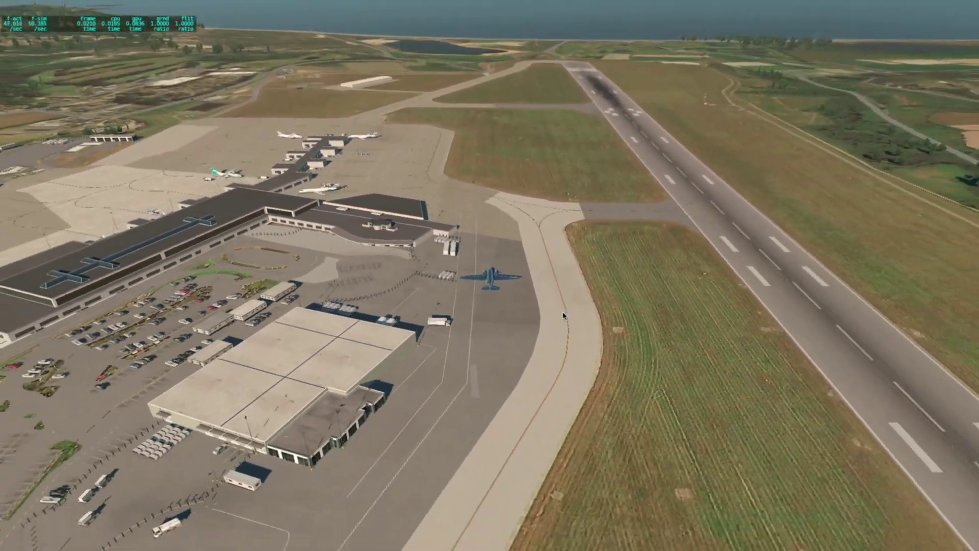
pyautogui.scroll(-8, 564, 316)
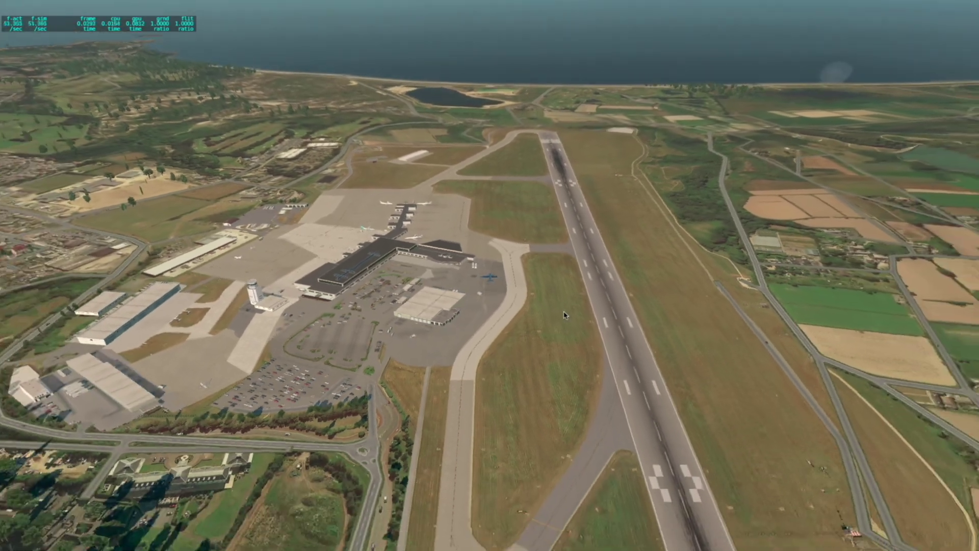
pyautogui.scroll(-6, 564, 315)
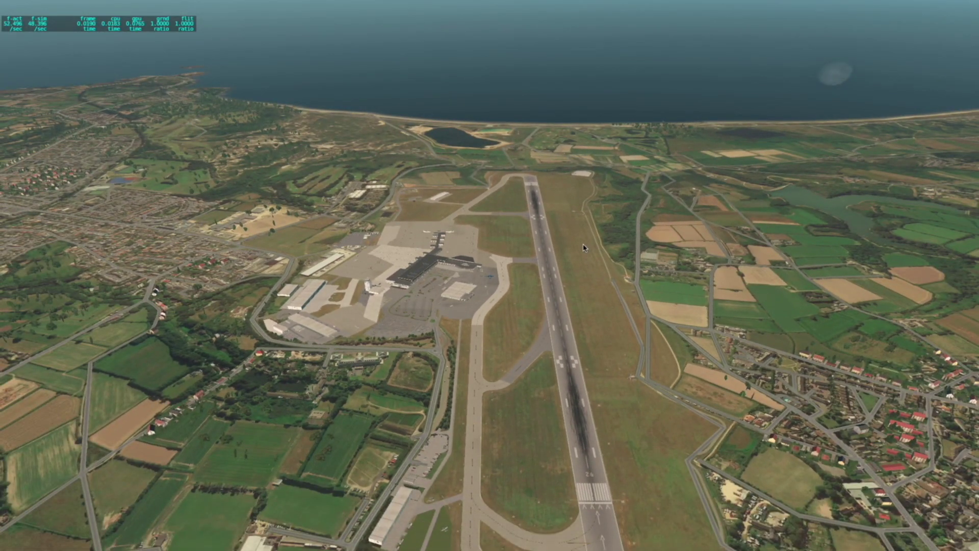
# - Examine the whole island of Jersey, its coastline and the surrounding sea from high altitude and several angles
pyautogui.scroll(-8, 583, 247)
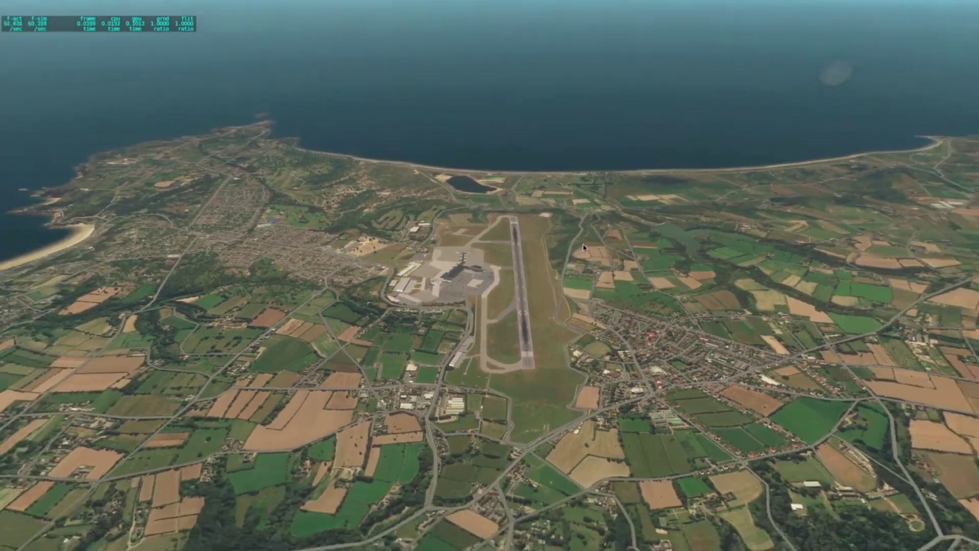
pyautogui.scroll(-8, 584, 248)
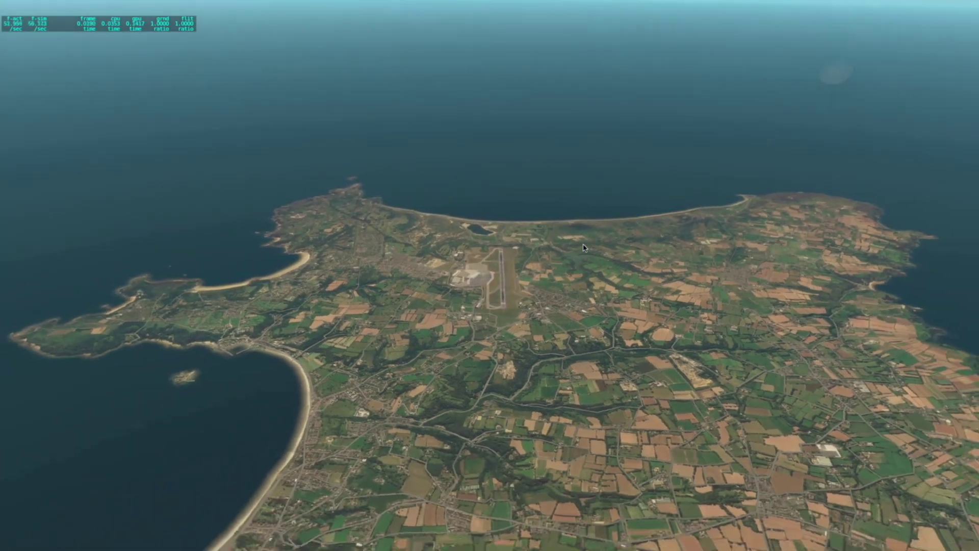
pyautogui.scroll(-5, 583, 248)
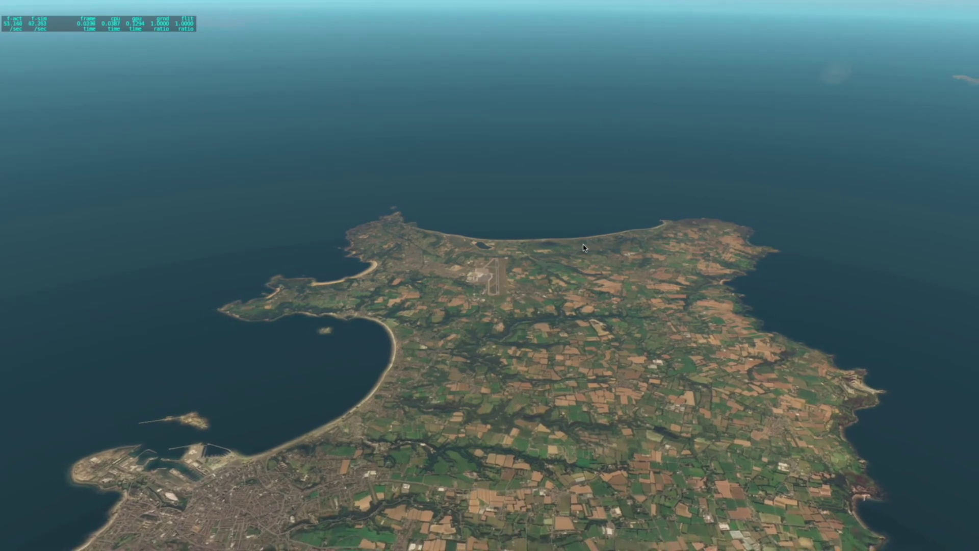
pyautogui.scroll(-6, 583, 248)
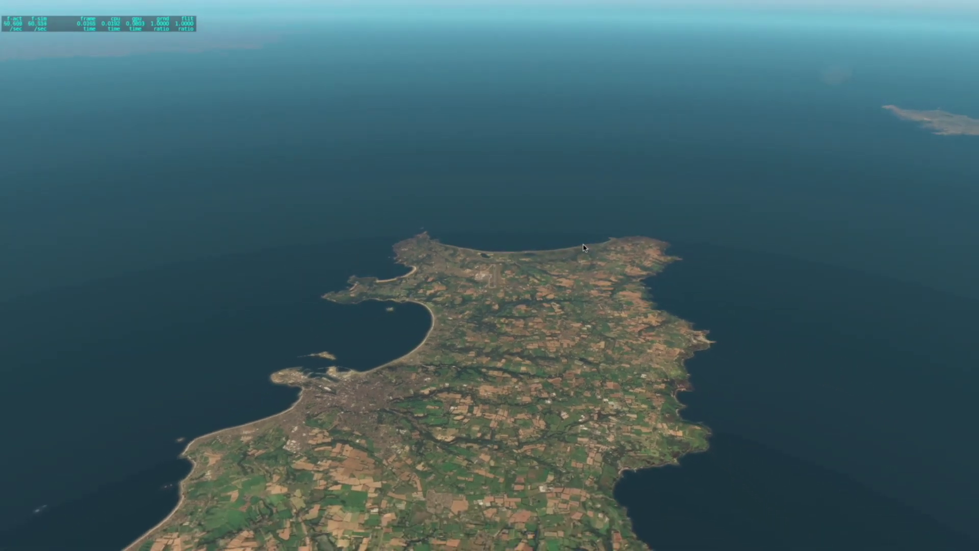
pyautogui.press('Right')
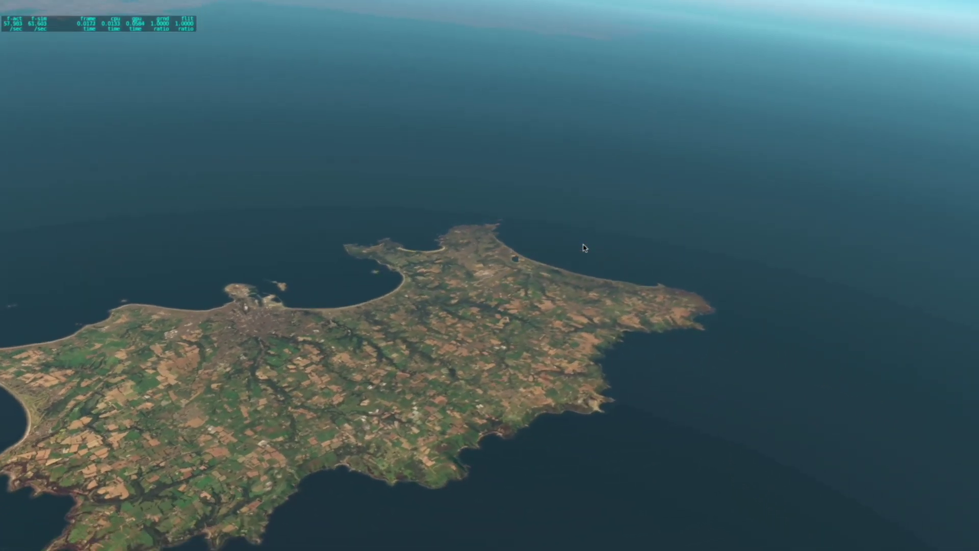
pyautogui.press('Up')
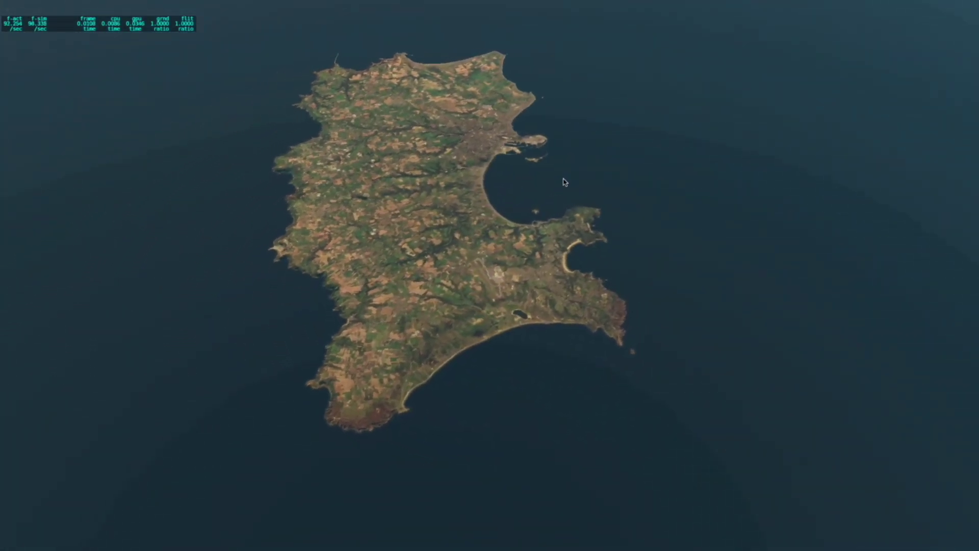
pyautogui.press('Down')
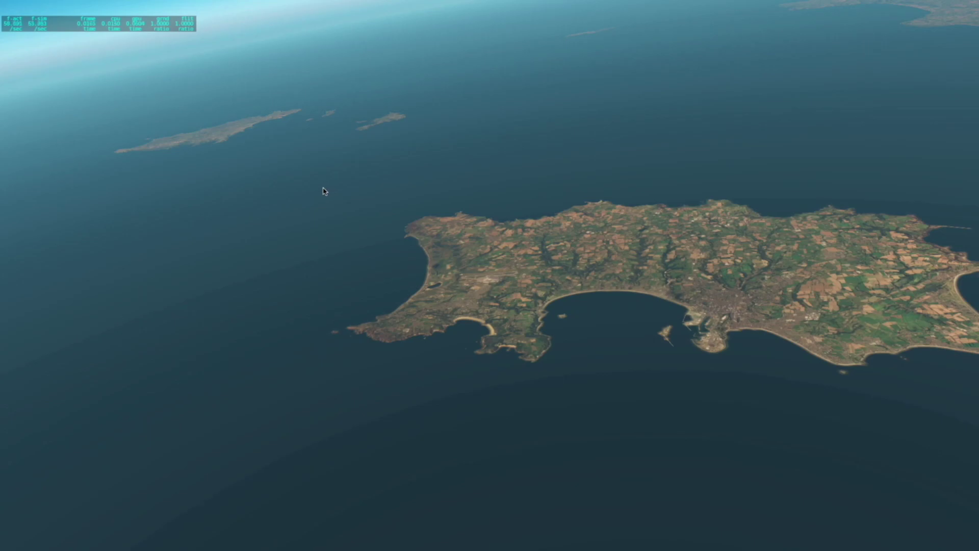
# - Leave X-Plane for the desktop, open the Manuel d'Utilisation document from the Ortho4XP-master applications folder, and look through its chapters down to section 5.0
pyautogui.hotkey('ctrl', 'Left')
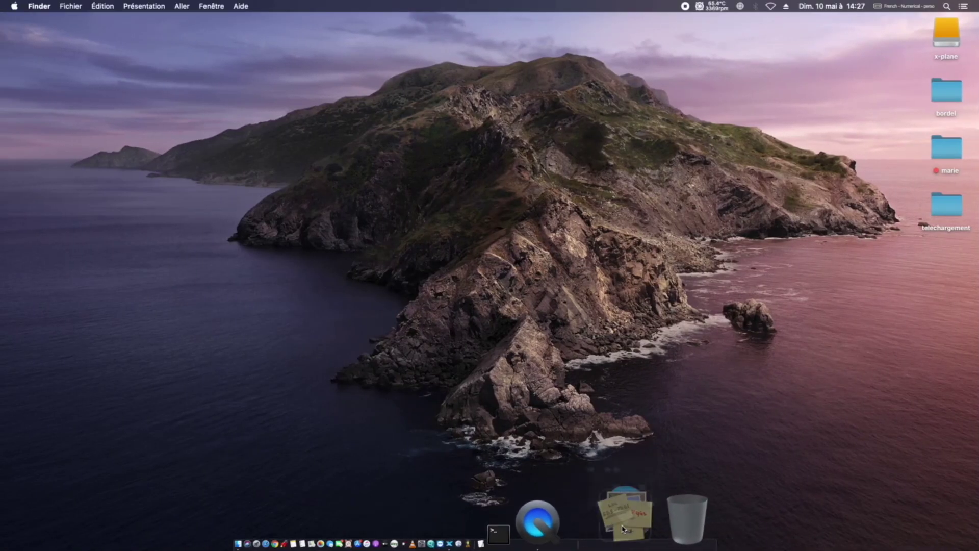
pyautogui.click(622, 543)
pyautogui.scroll(-5, 594, 329)
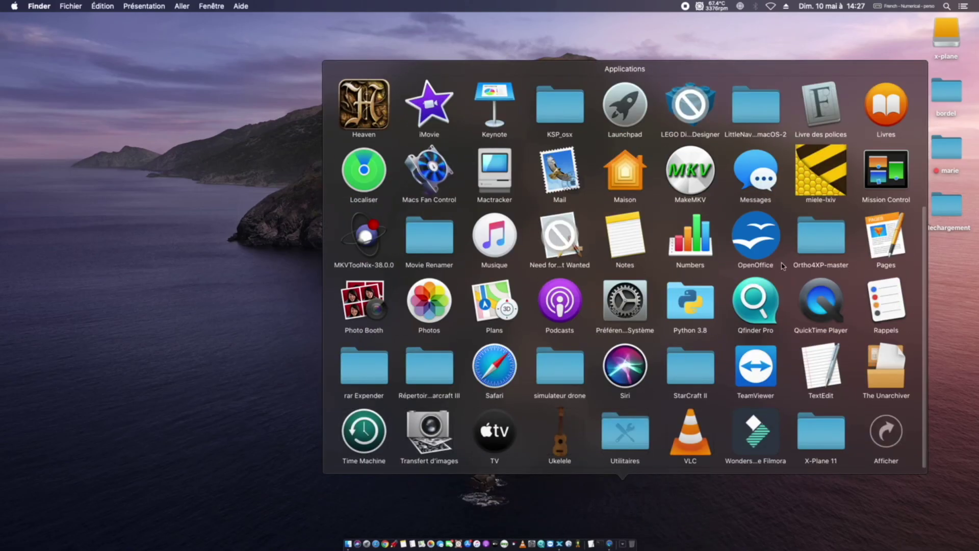
pyautogui.click(813, 238)
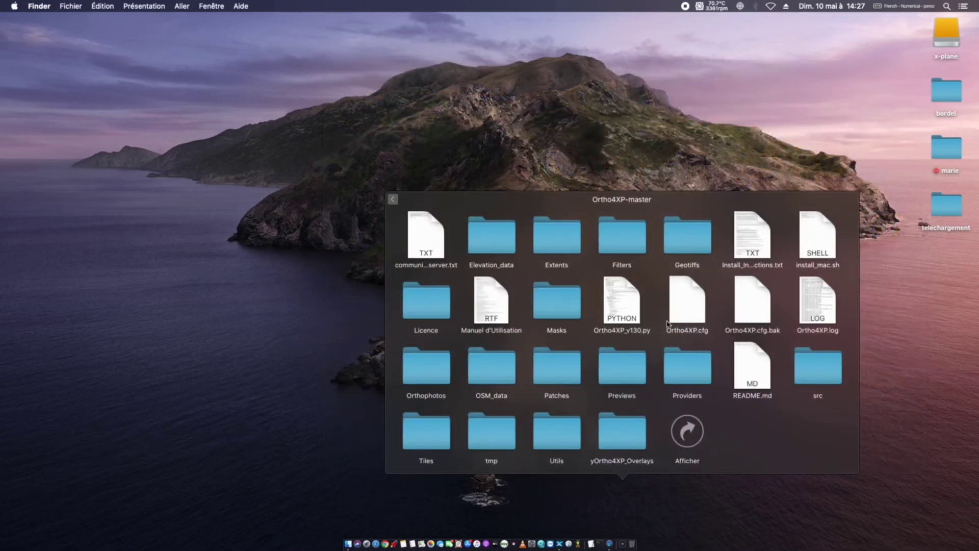
pyautogui.click(492, 301)
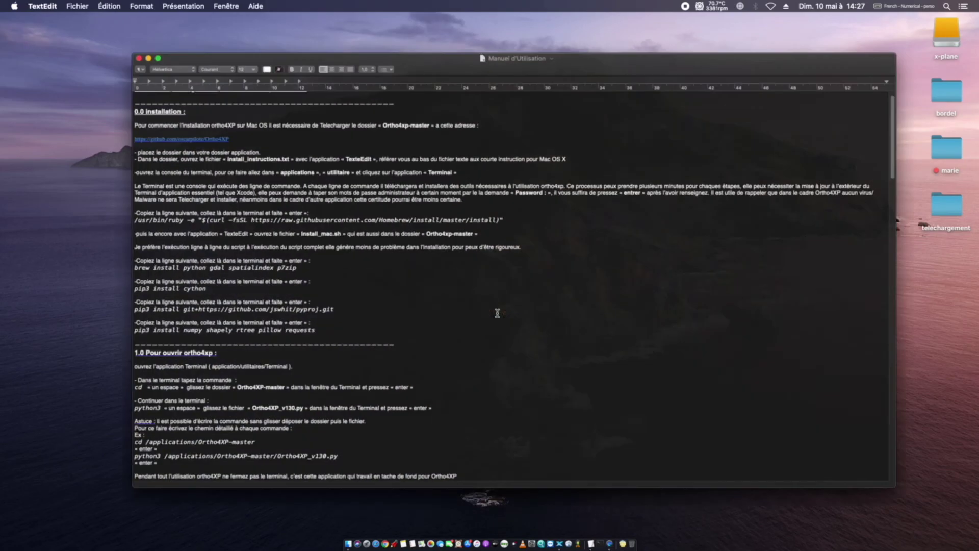
pyautogui.scroll(-20, 302, 272)
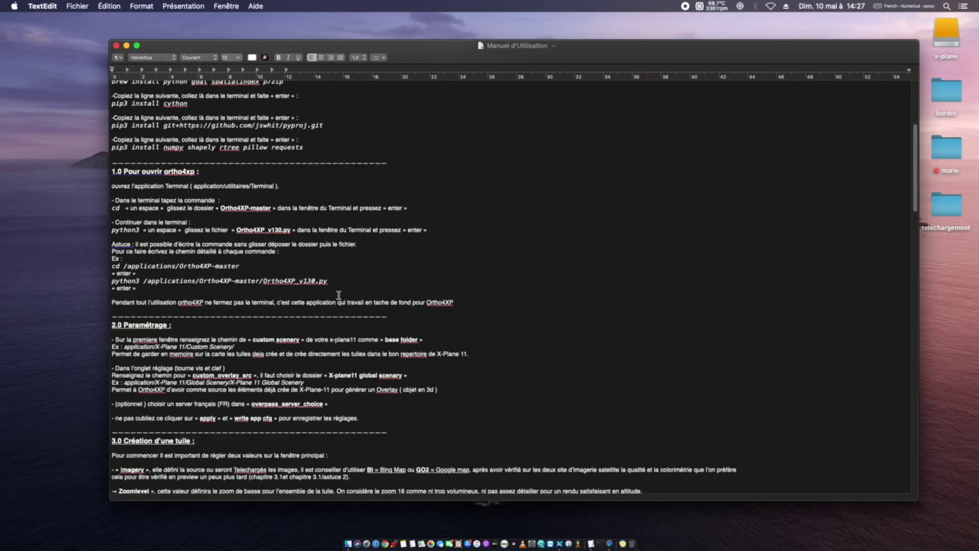
pyautogui.scroll(-20, 337, 302)
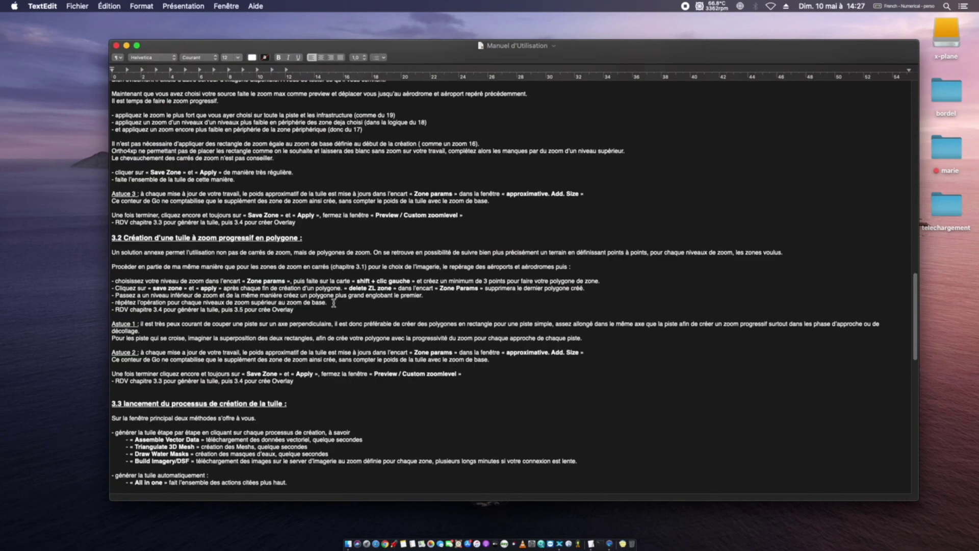
pyautogui.scroll(-15, 332, 299)
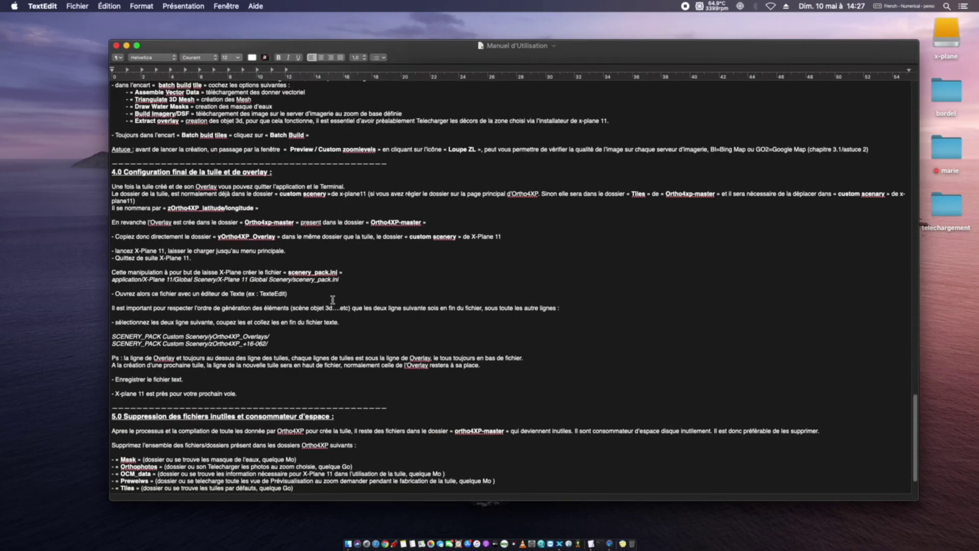